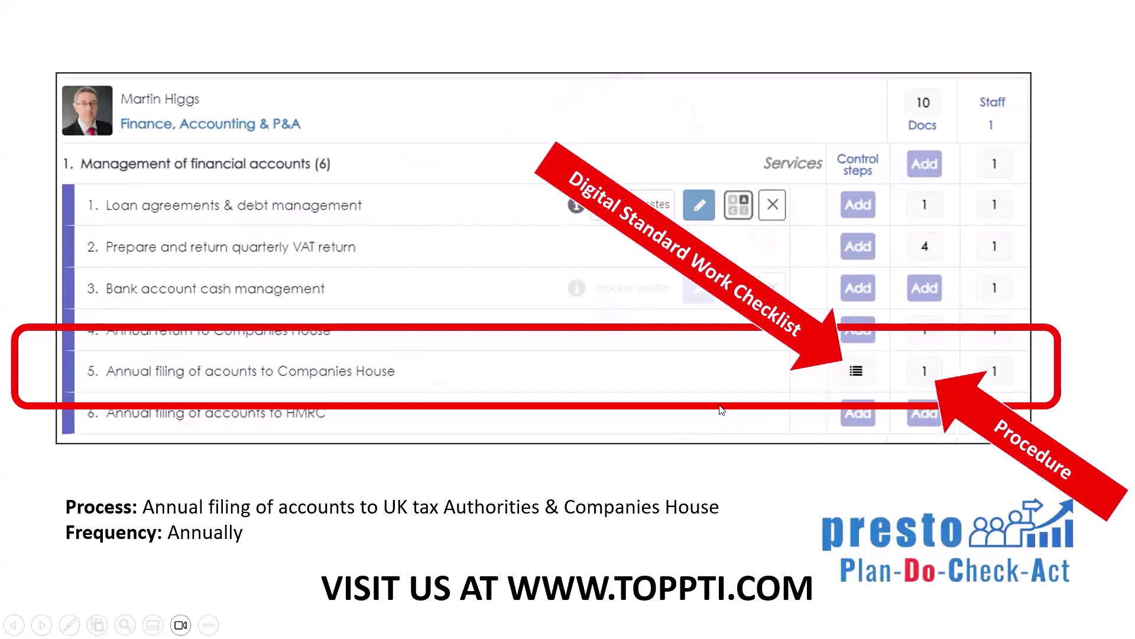
Step: Switch from the slideshow to the Organisation page in the browser, return to the directory level, and dismiss the issue filters
{"action": "key", "text": "alt+Tab"}
{"action": "key", "text": "alt+Tab"}
{"action": "key", "text": "alt+Tab"}
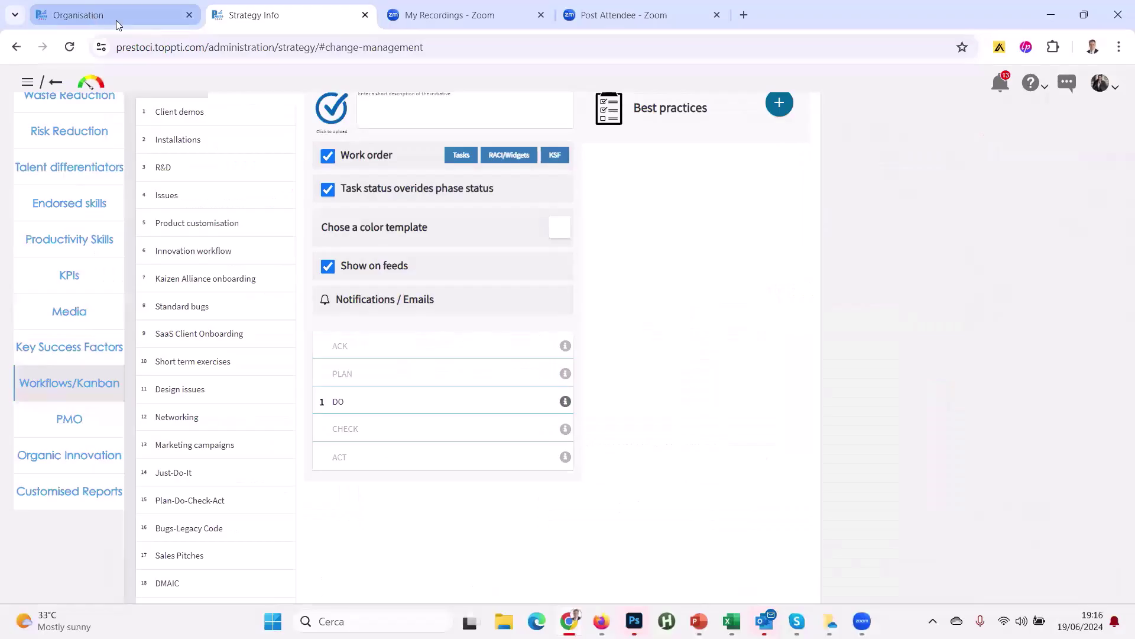
{"action": "left_click", "coordinate": [117, 19]}
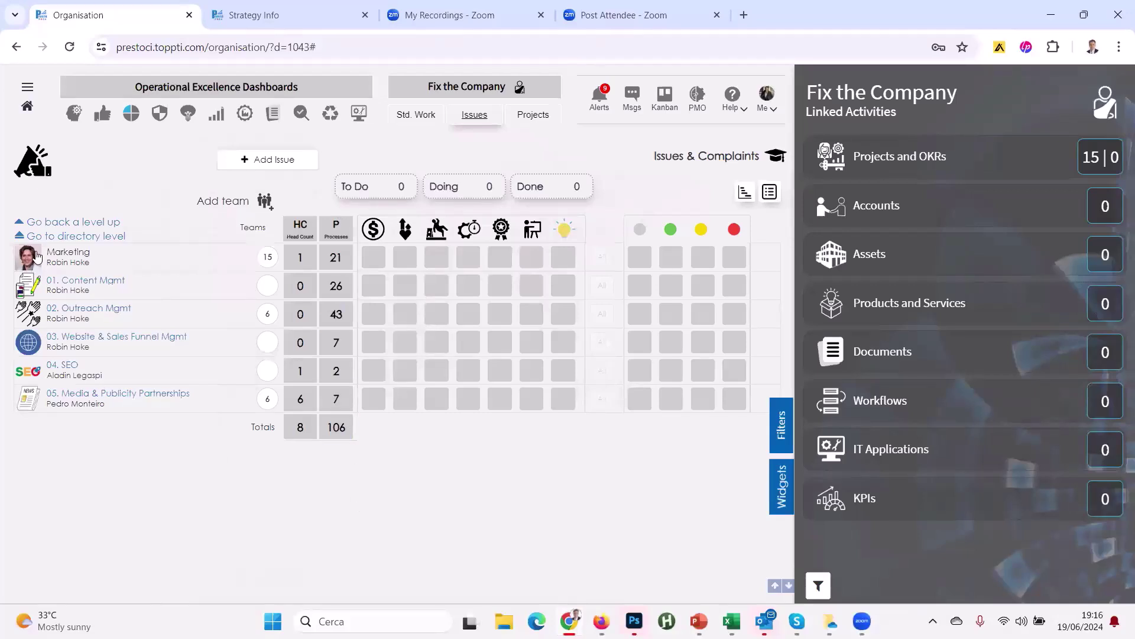
{"action": "left_click", "coordinate": [74, 237]}
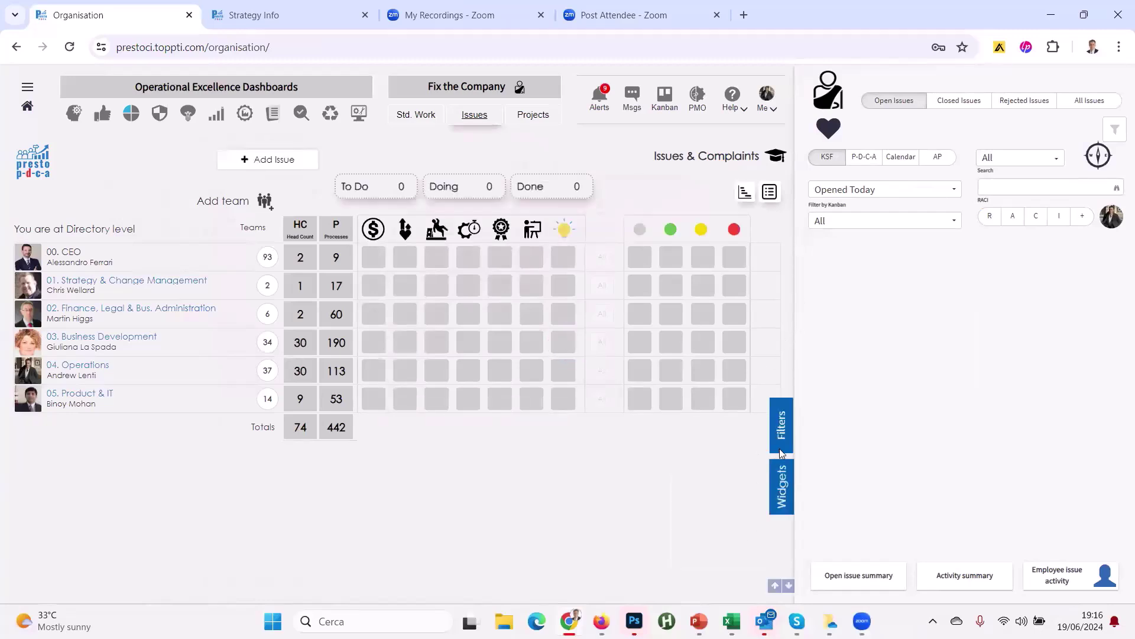
{"action": "left_click", "coordinate": [781, 427]}
{"action": "left_click", "coordinate": [731, 347]}
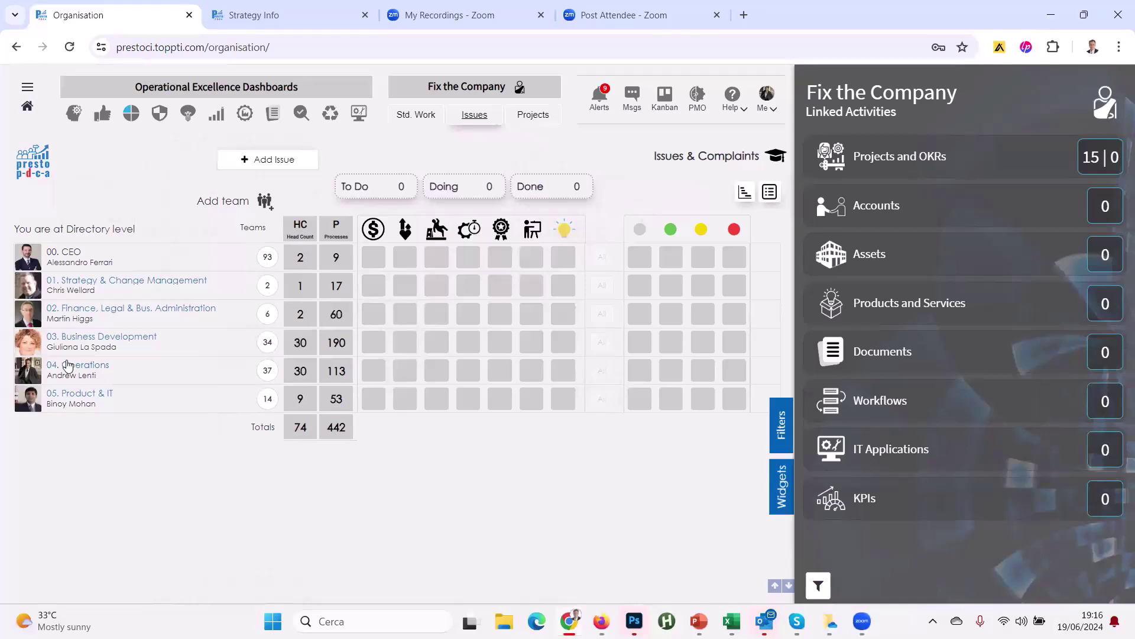
Step: View the 00. CEO team card and the 01. Strategy & Change Management card, highlighting the latter's team description
{"action": "left_click", "coordinate": [34, 260]}
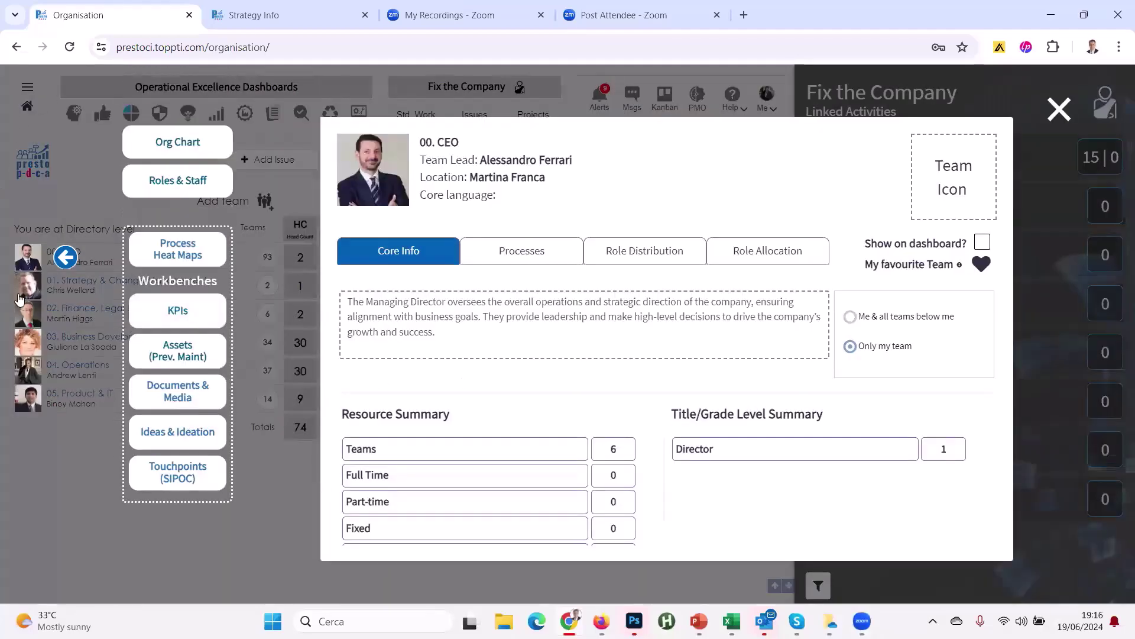
{"action": "left_click", "coordinate": [26, 287]}
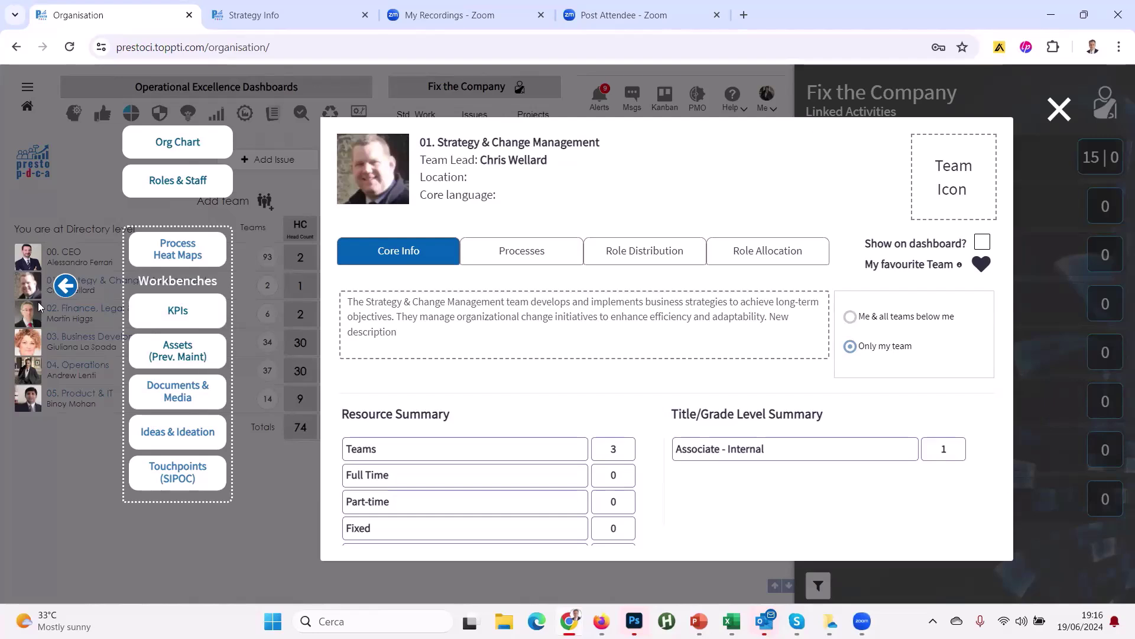
{"action": "mouse_move", "coordinate": [553, 143]}
{"action": "triple_click", "coordinate": [394, 331]}
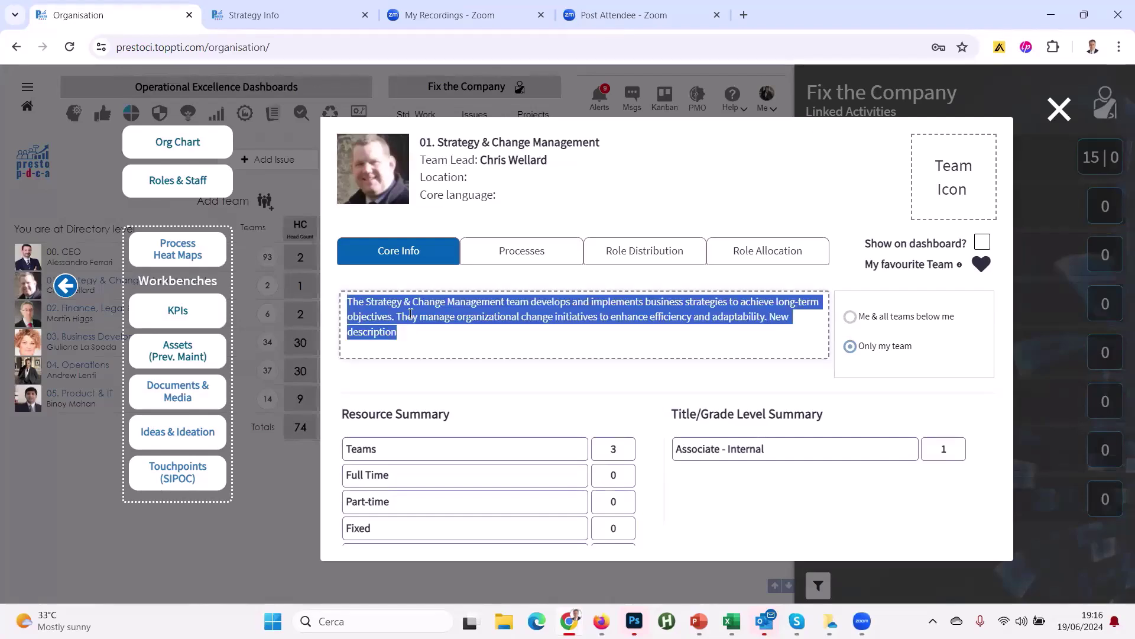
{"action": "left_click", "coordinate": [434, 323]}
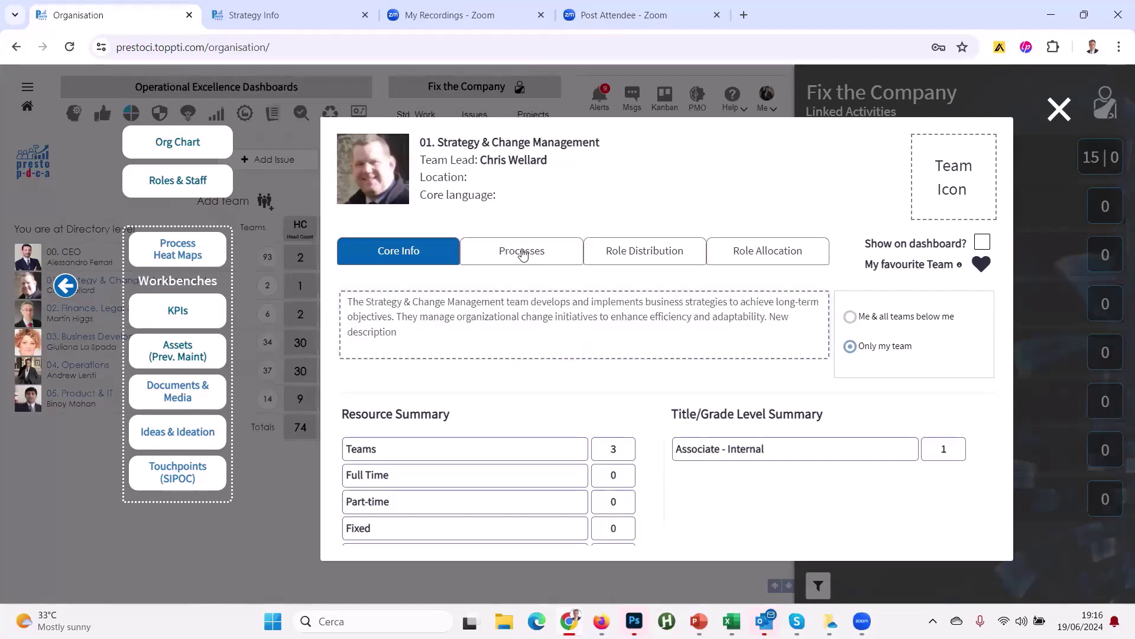
Step: Review the Strategy & Change Management team's processes, role distribution and role allocation
{"action": "left_click", "coordinate": [523, 254]}
{"action": "left_click", "coordinate": [651, 259]}
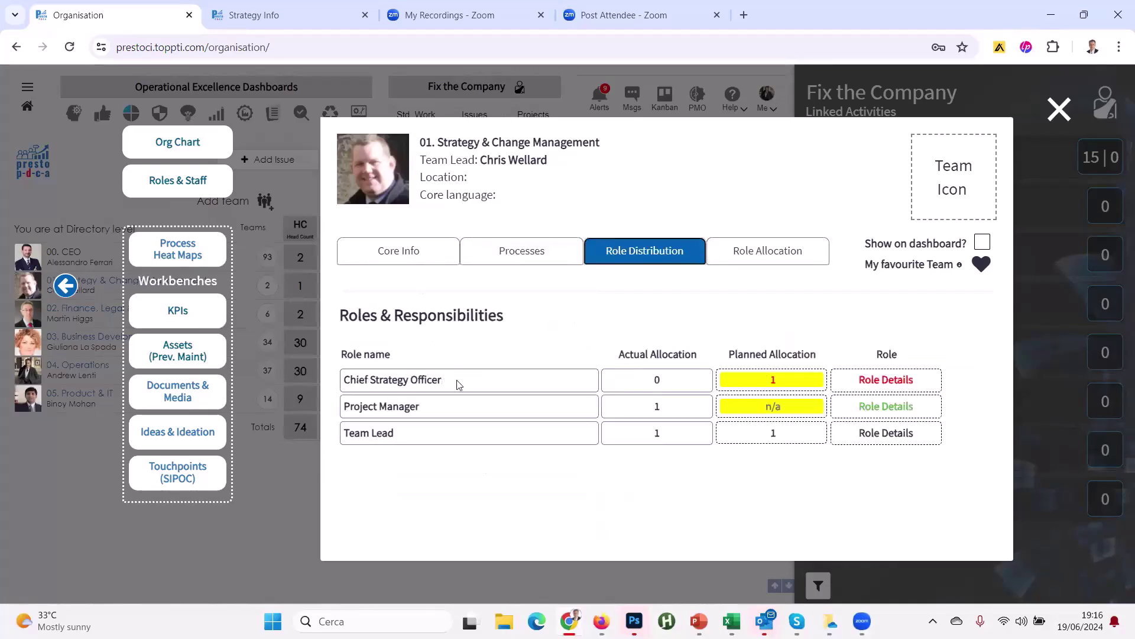
{"action": "left_click", "coordinate": [763, 259]}
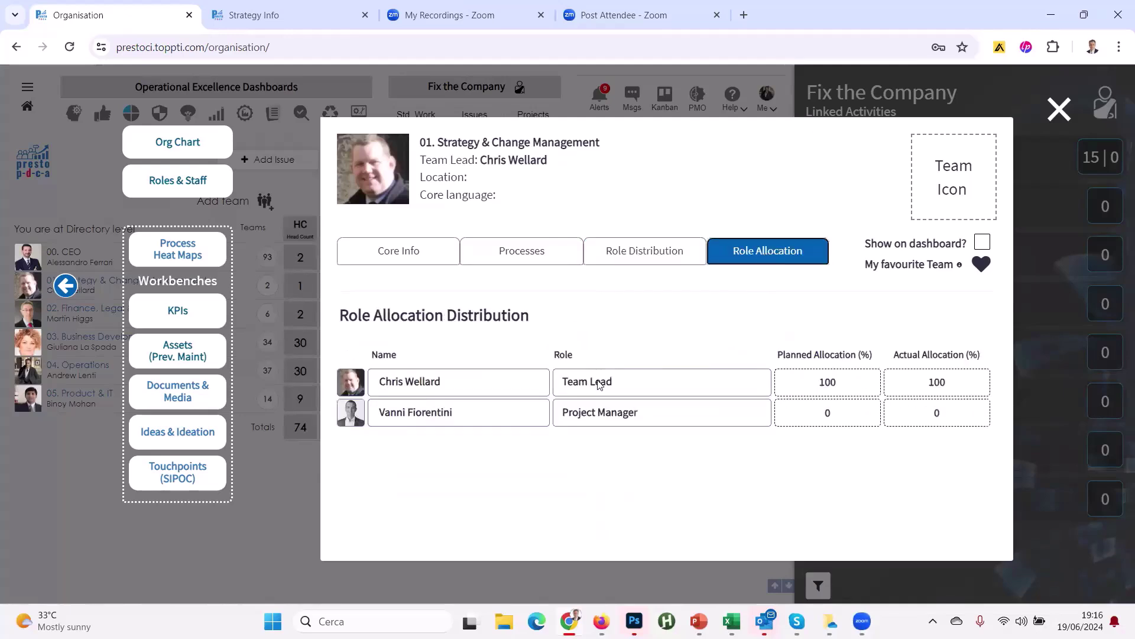
Step: Show the org chart for 02. Finance, Legal & Bus. Administration and go to that assigned team's page
{"action": "left_click", "coordinate": [393, 251]}
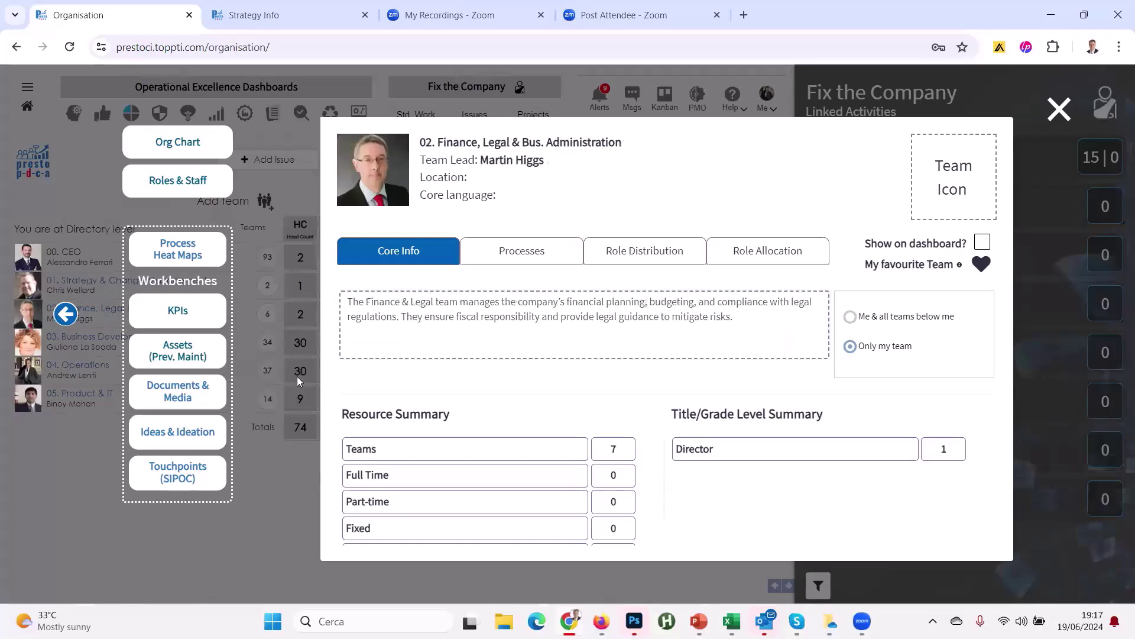
{"action": "left_click", "coordinate": [189, 140]}
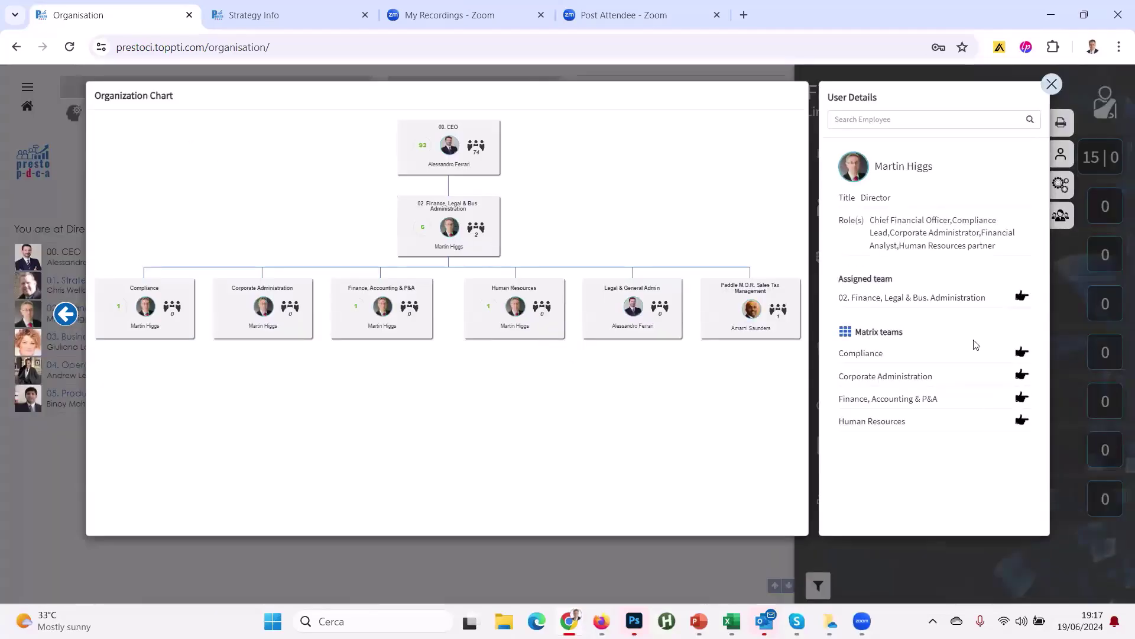
{"action": "left_click", "coordinate": [1020, 297]}
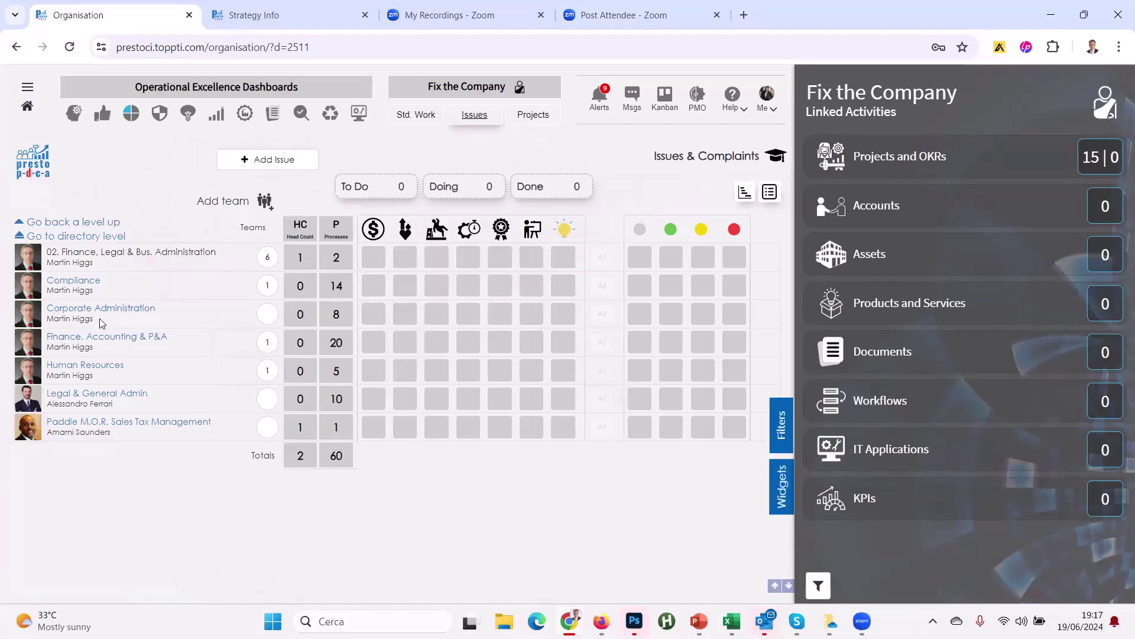
Step: In the Finance, Accounting & P&A processes, open the control steps checklist for annual filing to Companies House under Management of financial accounts
{"action": "left_click", "coordinate": [337, 344]}
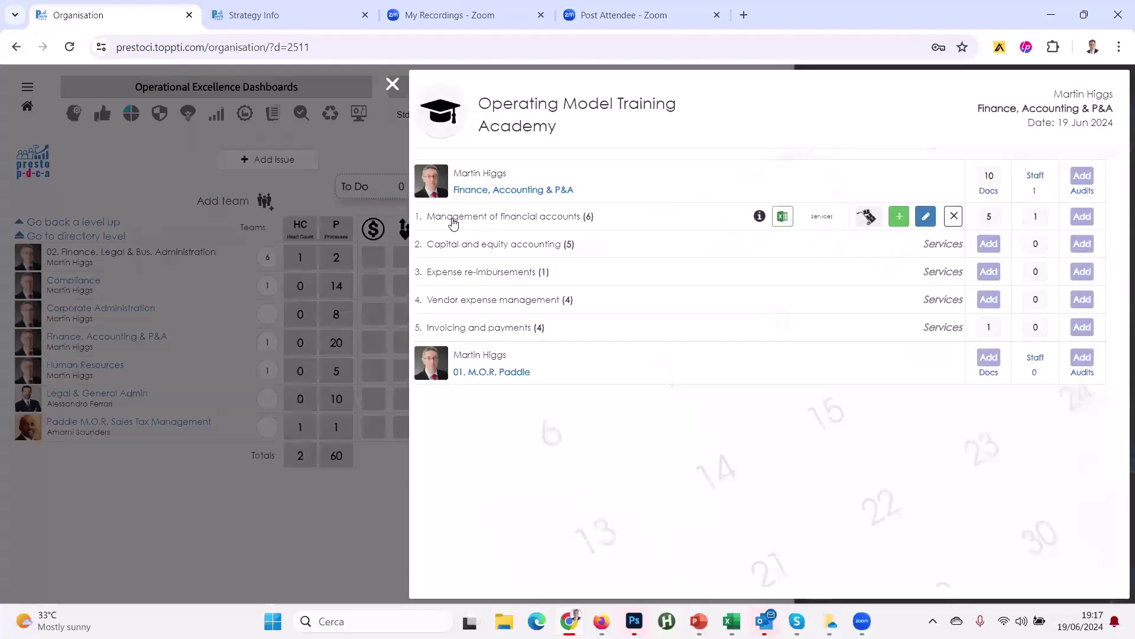
{"action": "left_click", "coordinate": [548, 219]}
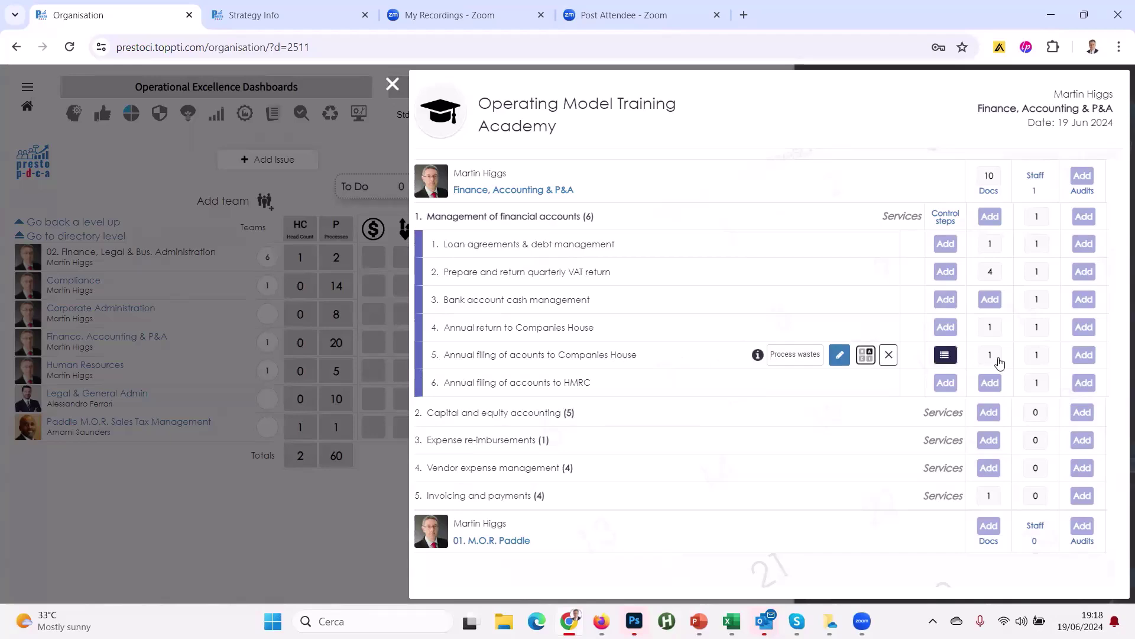
{"action": "left_click", "coordinate": [945, 356]}
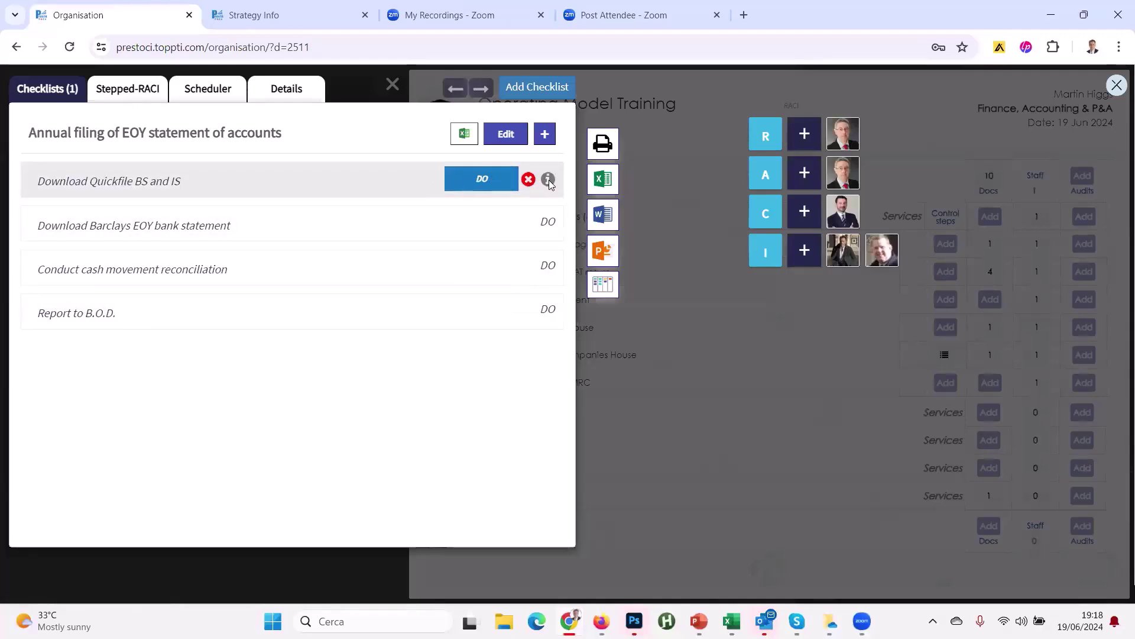
Step: Examine the details of the EOY accounts checklist items and the checklist's stepped RACI matrix, and close the checklist
{"action": "left_click", "coordinate": [548, 179]}
{"action": "left_click_drag", "start_coordinate": [363, 203], "coordinate": [29, 204]}
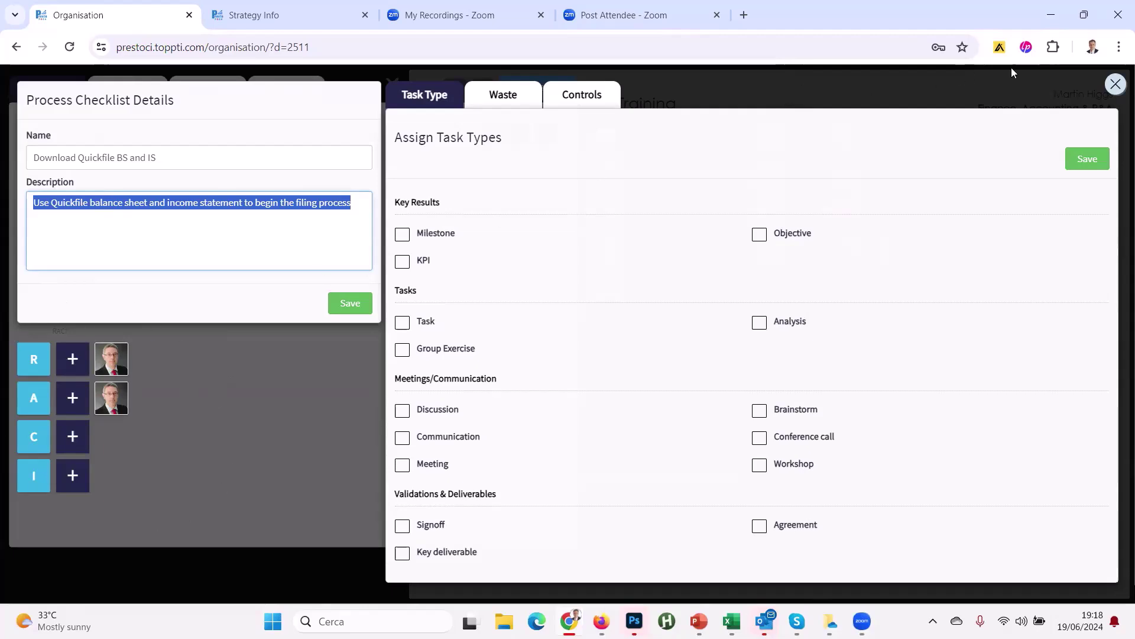
{"action": "left_click", "coordinate": [1114, 86]}
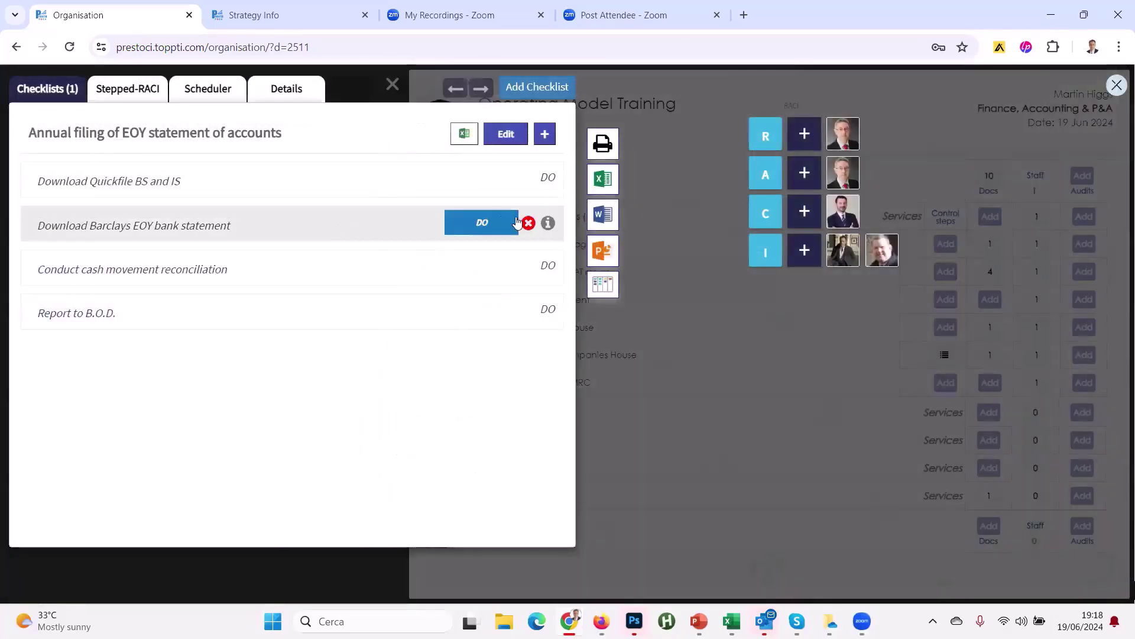
{"action": "left_click", "coordinate": [549, 225]}
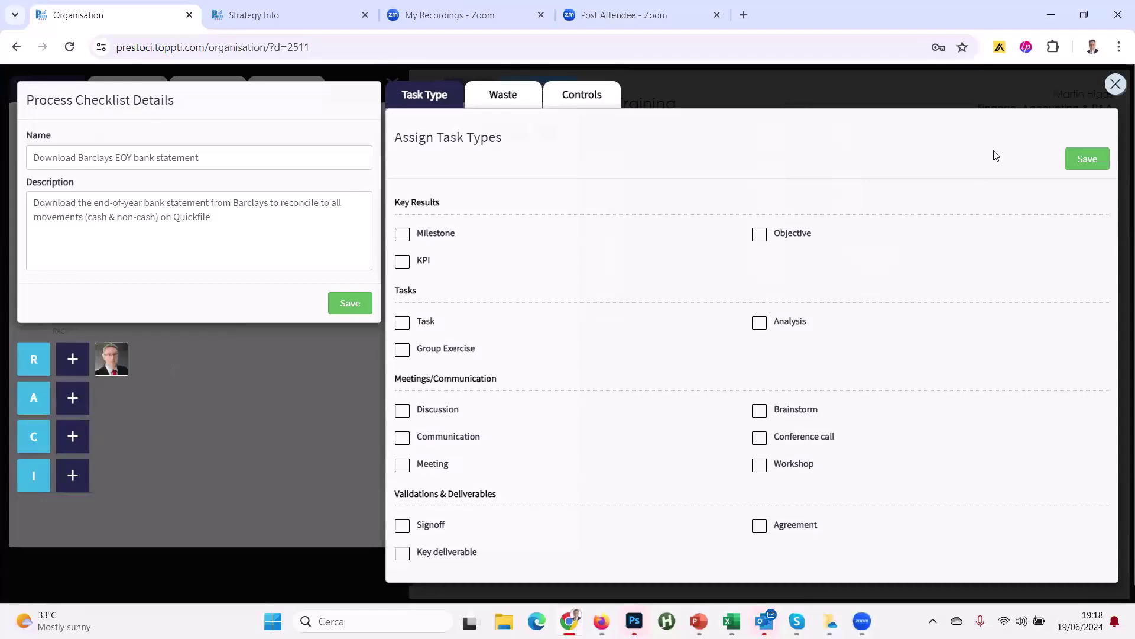
{"action": "key", "text": "Escape"}
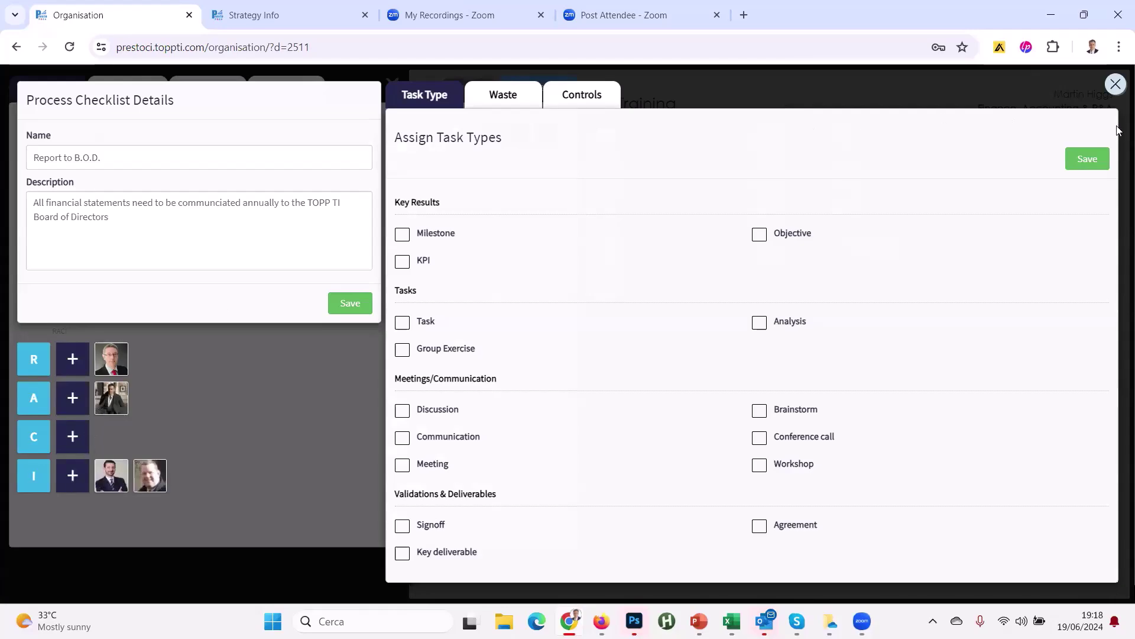
{"action": "left_click", "coordinate": [1115, 86]}
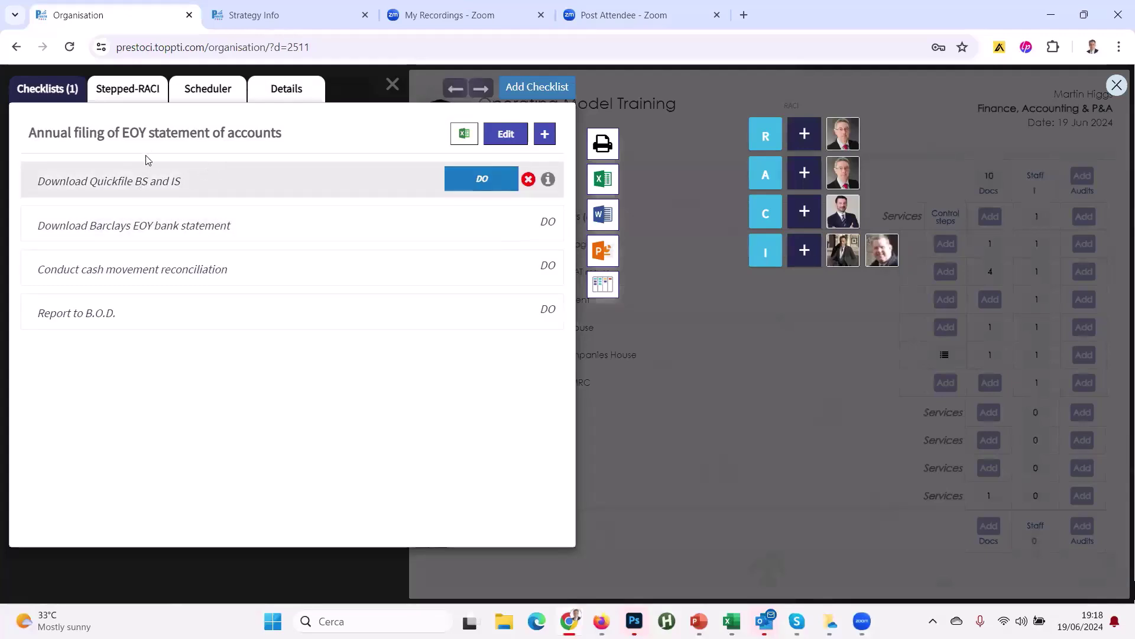
{"action": "left_click", "coordinate": [161, 98]}
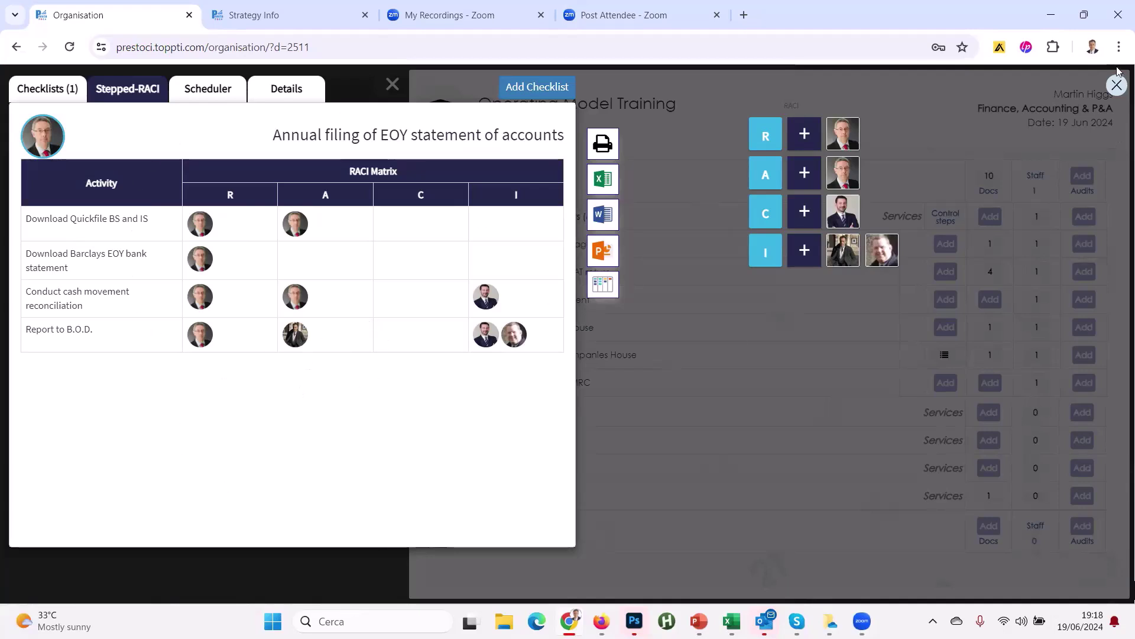
{"action": "left_click", "coordinate": [1116, 85]}
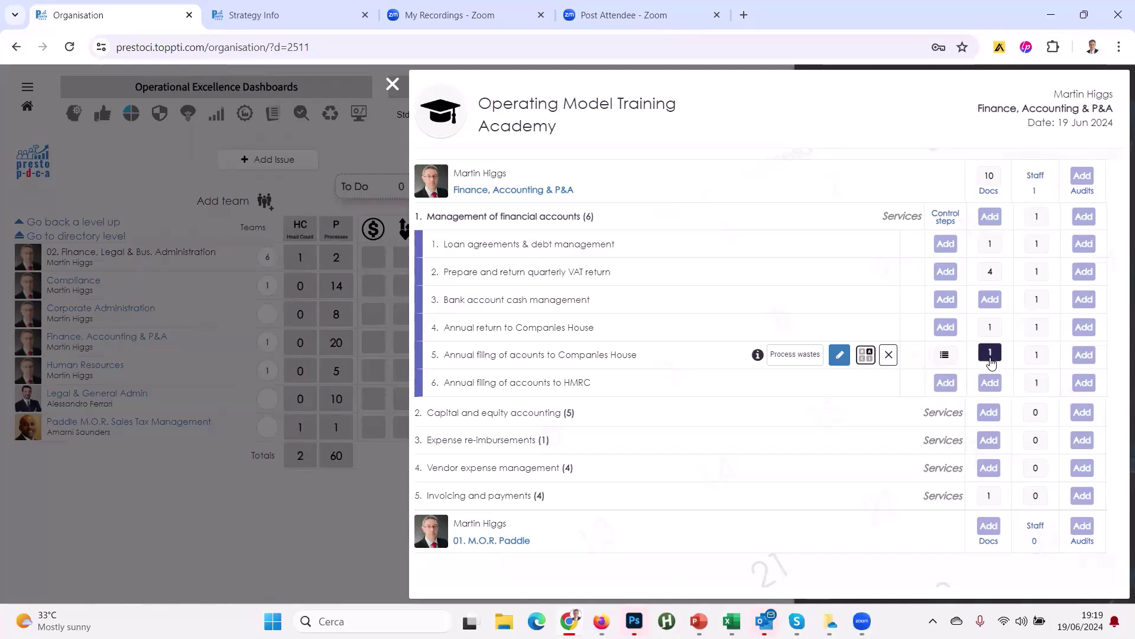
Step: Open the edit form of the Companies House filing procedure document, choosing group 01. Procedures and sub group Operational procedures
{"action": "left_click", "coordinate": [990, 355]}
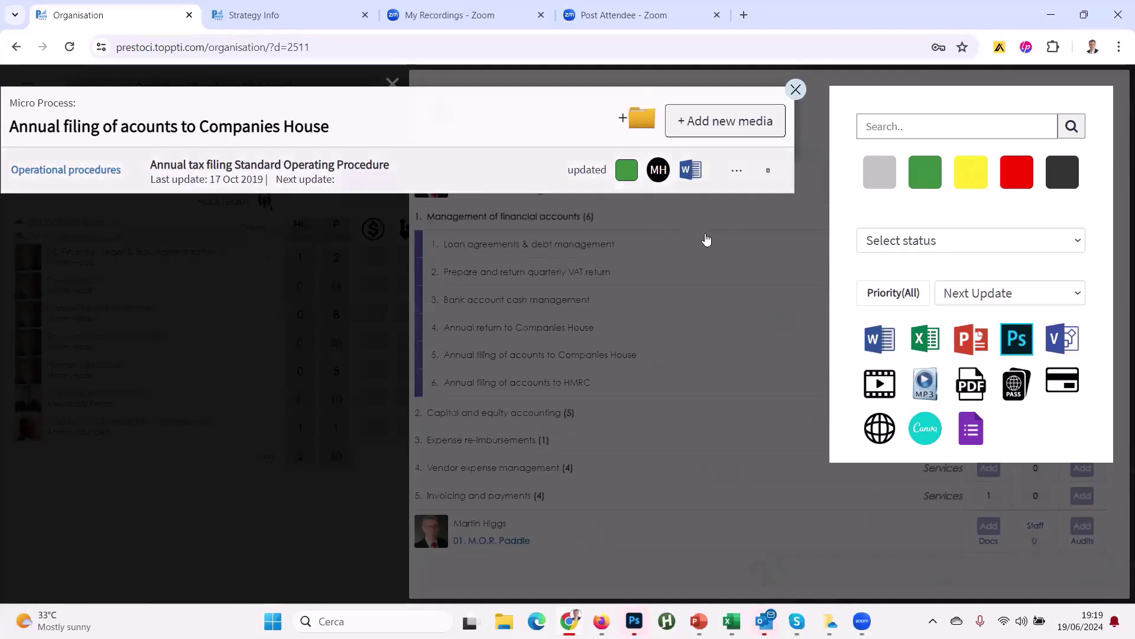
{"action": "left_click", "coordinate": [736, 169]}
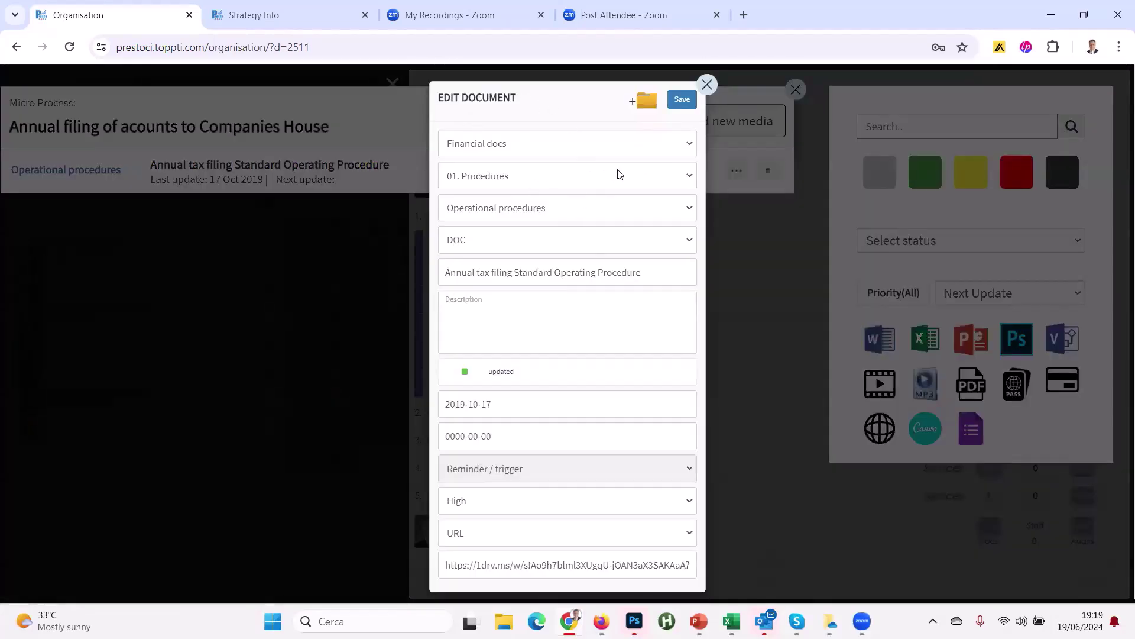
{"action": "left_click", "coordinate": [659, 173]}
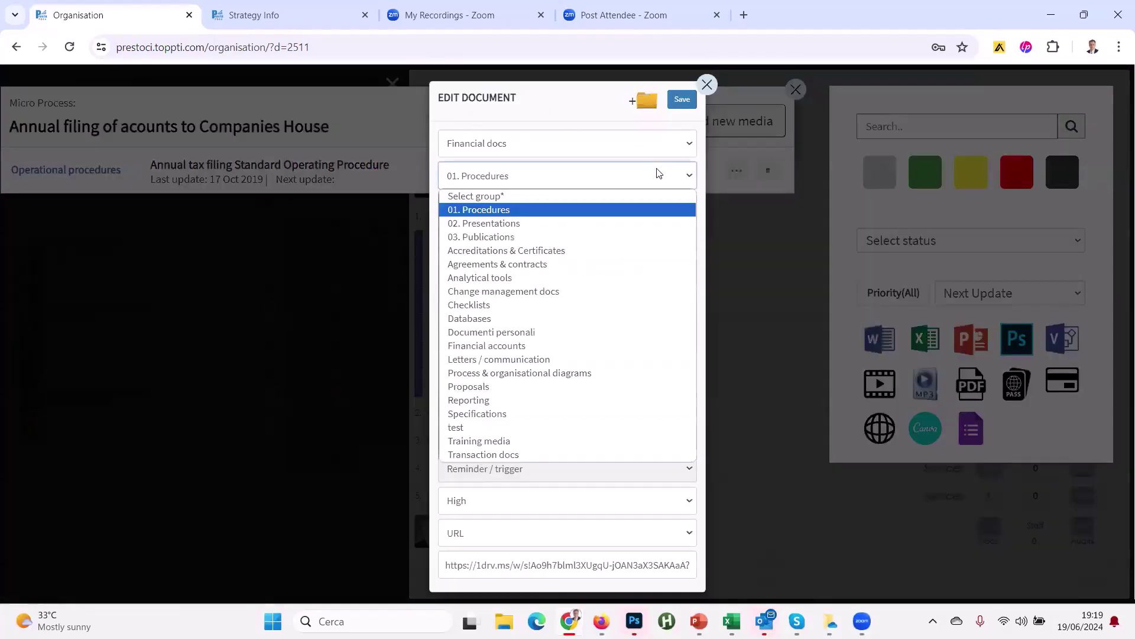
{"action": "left_click", "coordinate": [530, 209]}
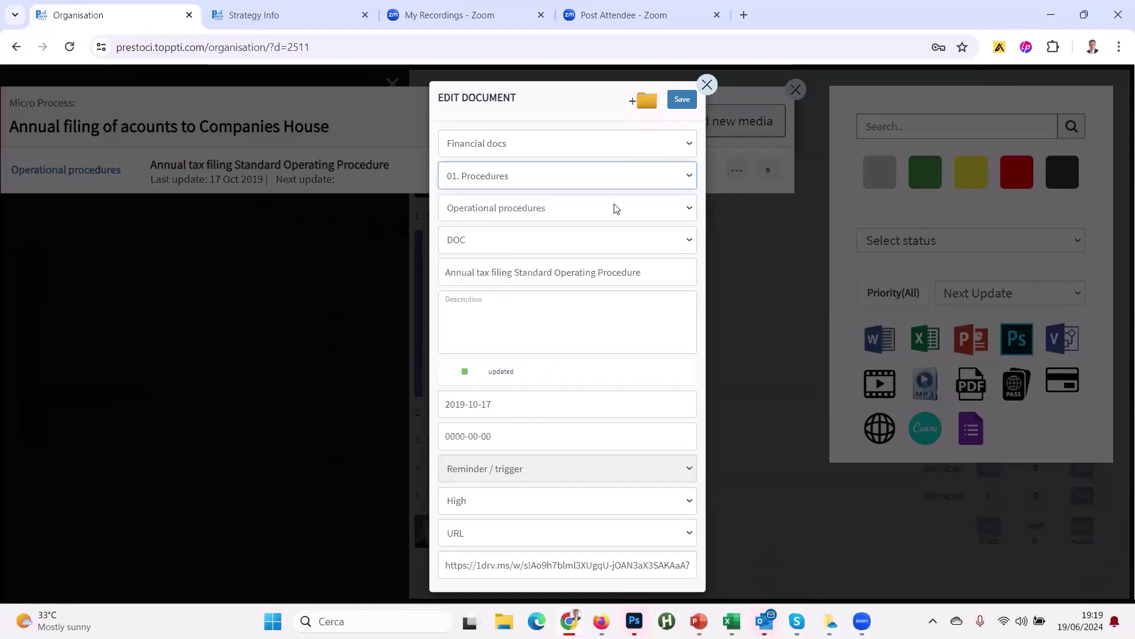
{"action": "left_click", "coordinate": [616, 208]}
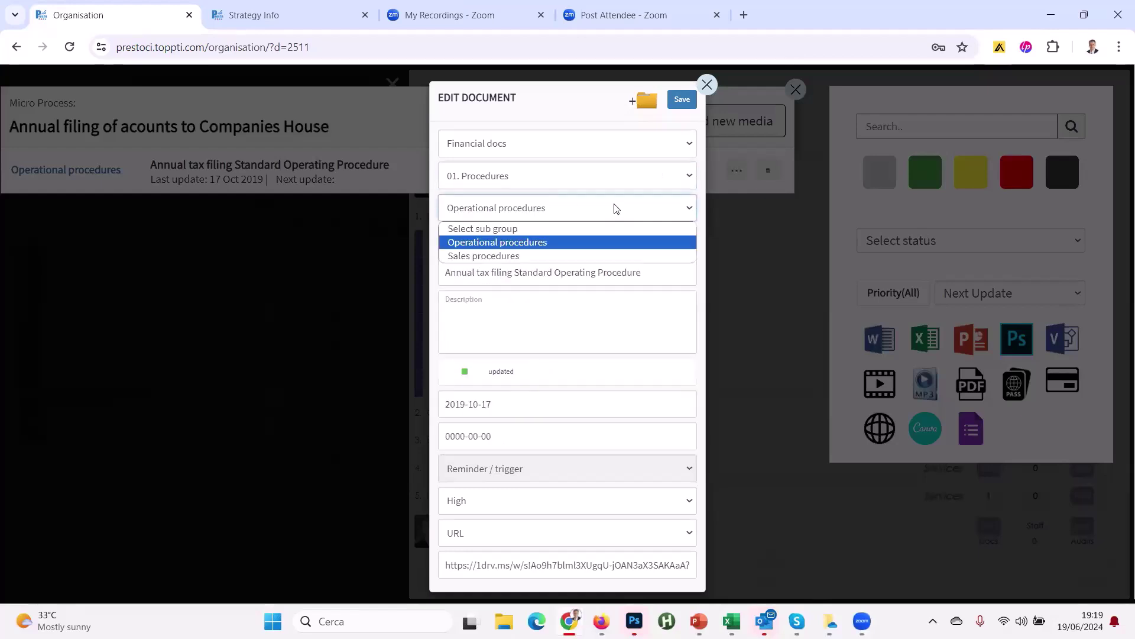
{"action": "left_click", "coordinate": [540, 243]}
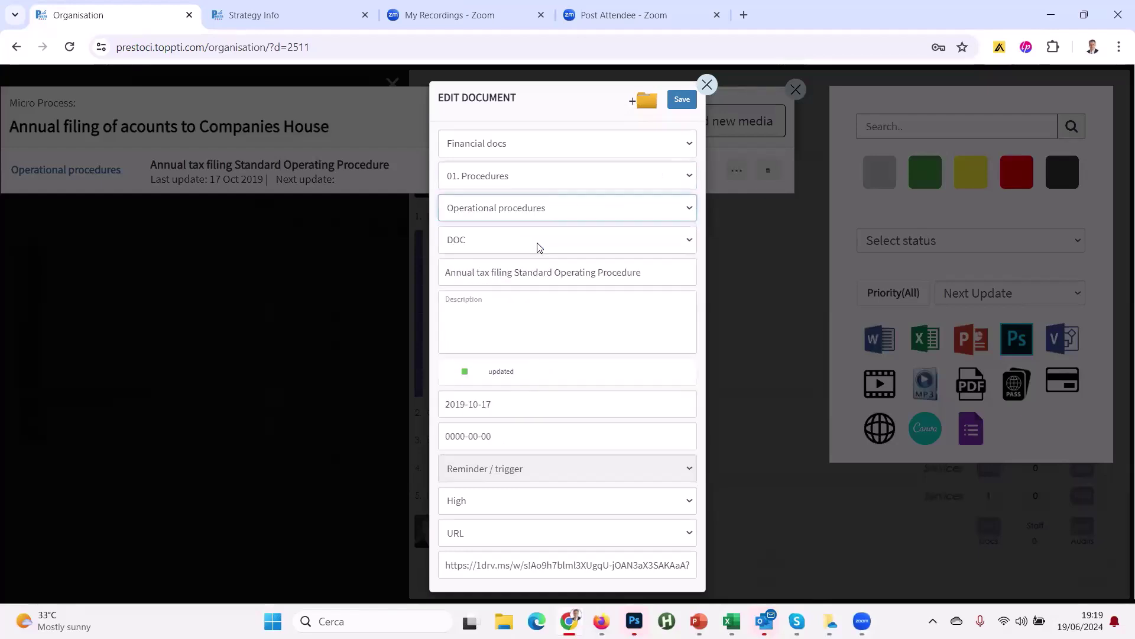
Step: Choose DOC as the document's file type and highlight its title and URL for review
{"action": "left_click", "coordinate": [486, 243]}
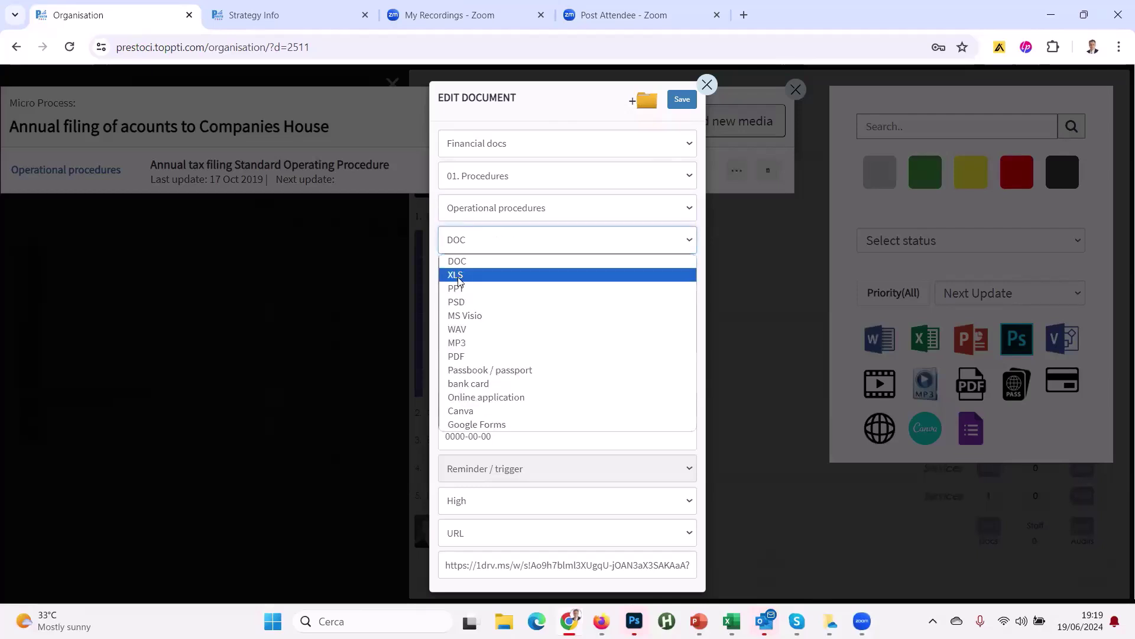
{"action": "left_click", "coordinate": [491, 260]}
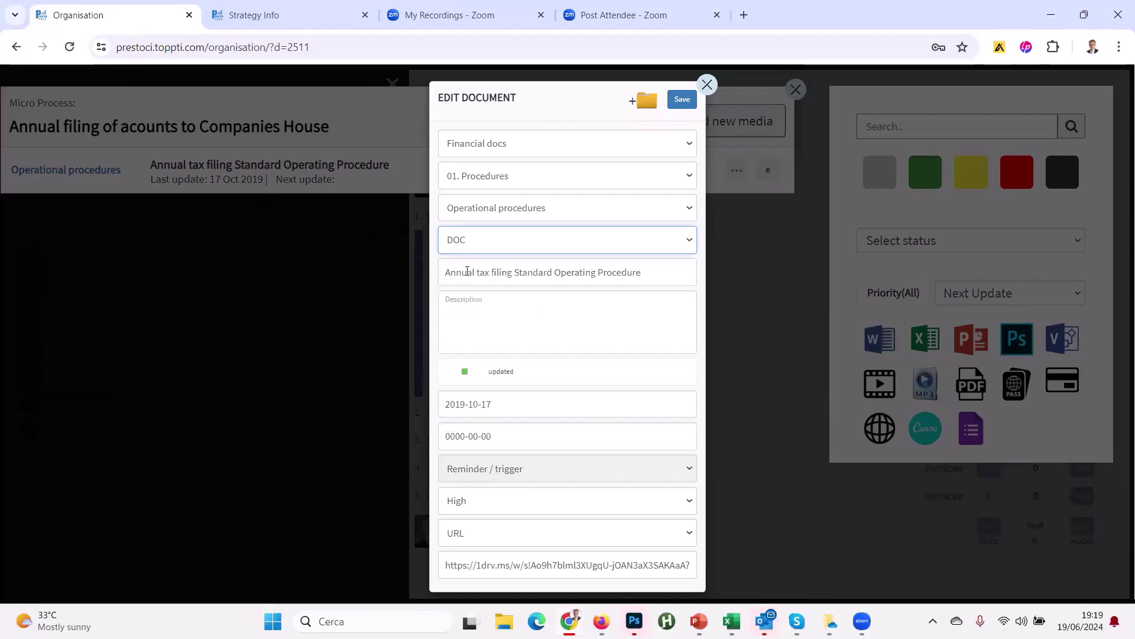
{"action": "left_click_drag", "start_coordinate": [460, 272], "coordinate": [575, 272]}
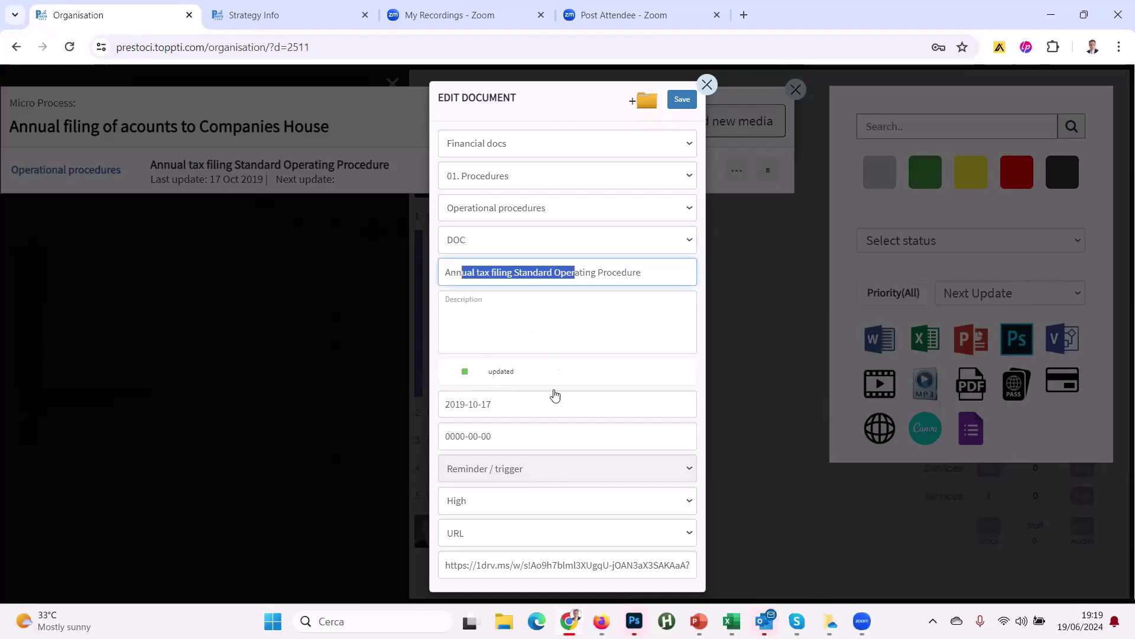
{"action": "left_click_drag", "start_coordinate": [447, 564], "coordinate": [630, 569]}
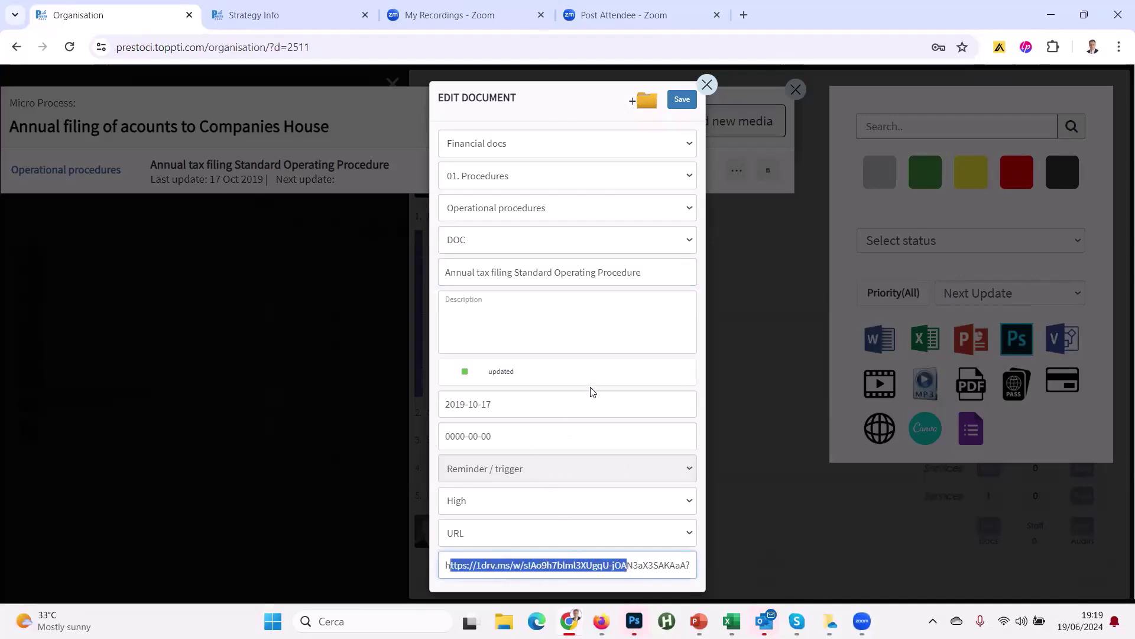
Step: Close the document's edit form without saving and open the Annual tax filing Standard Operating Procedure file
{"action": "left_click", "coordinate": [708, 86]}
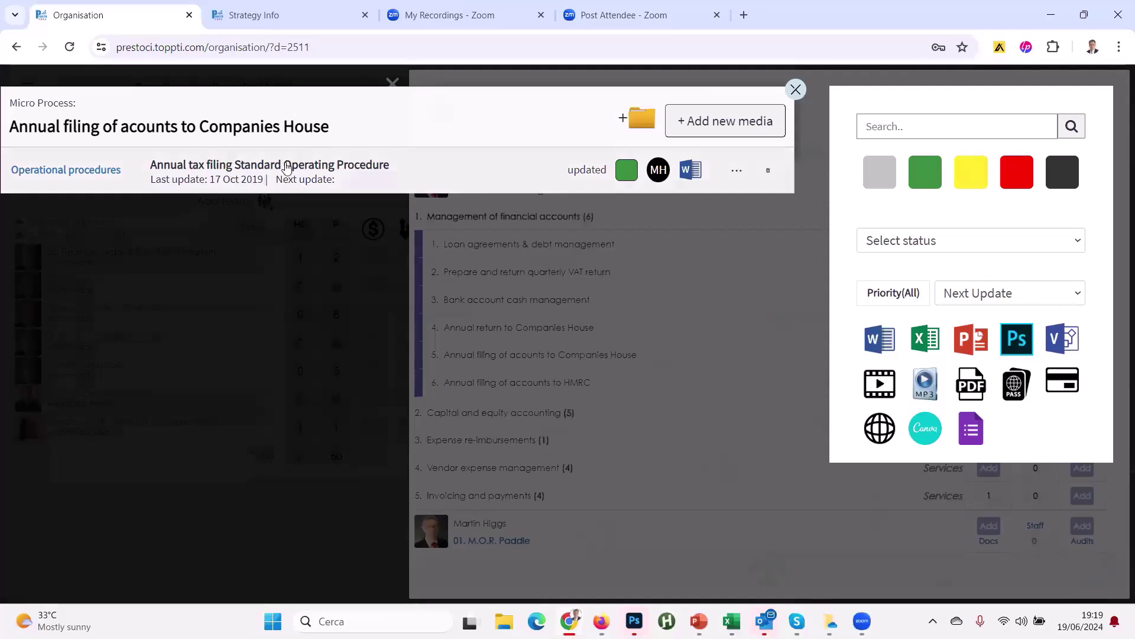
{"action": "left_click", "coordinate": [262, 167]}
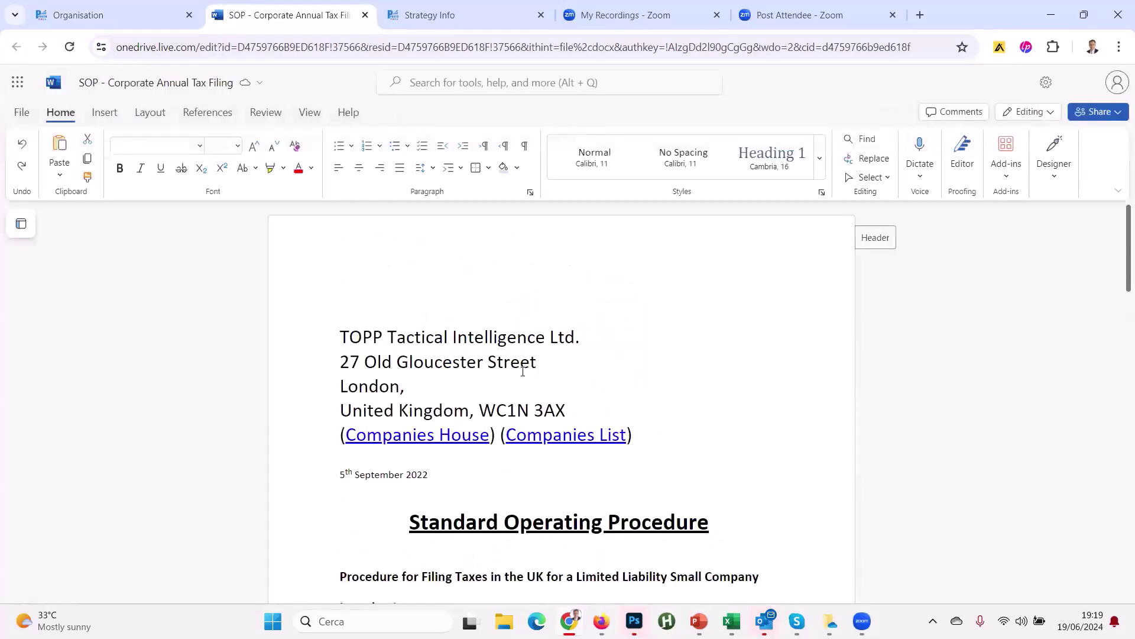
Step: Read through the annual tax filing procedure document, and return to Presto PDCA to close the process's document list
{"action": "scroll", "coordinate": [560, 274], "scroll_direction": "down", "scroll_amount": 1}
{"action": "left_click_drag", "start_coordinate": [351, 504], "coordinate": [688, 504]}
{"action": "scroll", "coordinate": [724, 421], "scroll_direction": "down", "scroll_amount": 3}
{"action": "scroll", "coordinate": [724, 421], "scroll_direction": "down", "scroll_amount": 20}
{"action": "scroll", "coordinate": [656, 337], "scroll_direction": "down", "scroll_amount": 15}
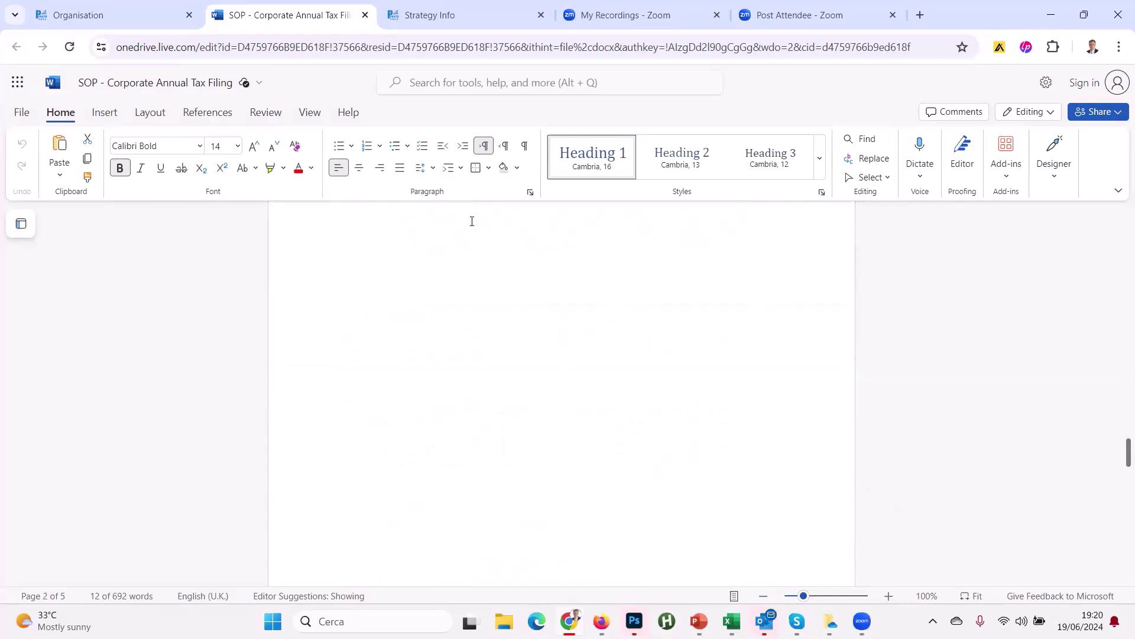
{"action": "left_click", "coordinate": [145, 12]}
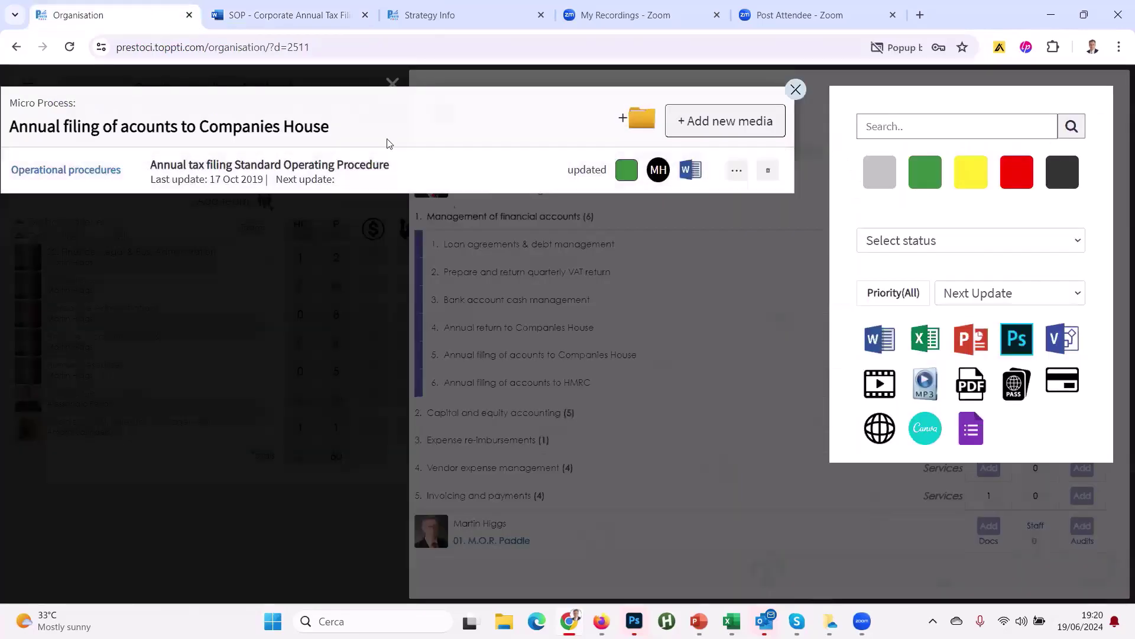
{"action": "left_click", "coordinate": [796, 90]}
Step: Try out an annual schedule on 14 January for the EOY accounts checklist of the Companies House filing process, switching it back off
{"action": "mouse_move", "coordinate": [624, 331]}
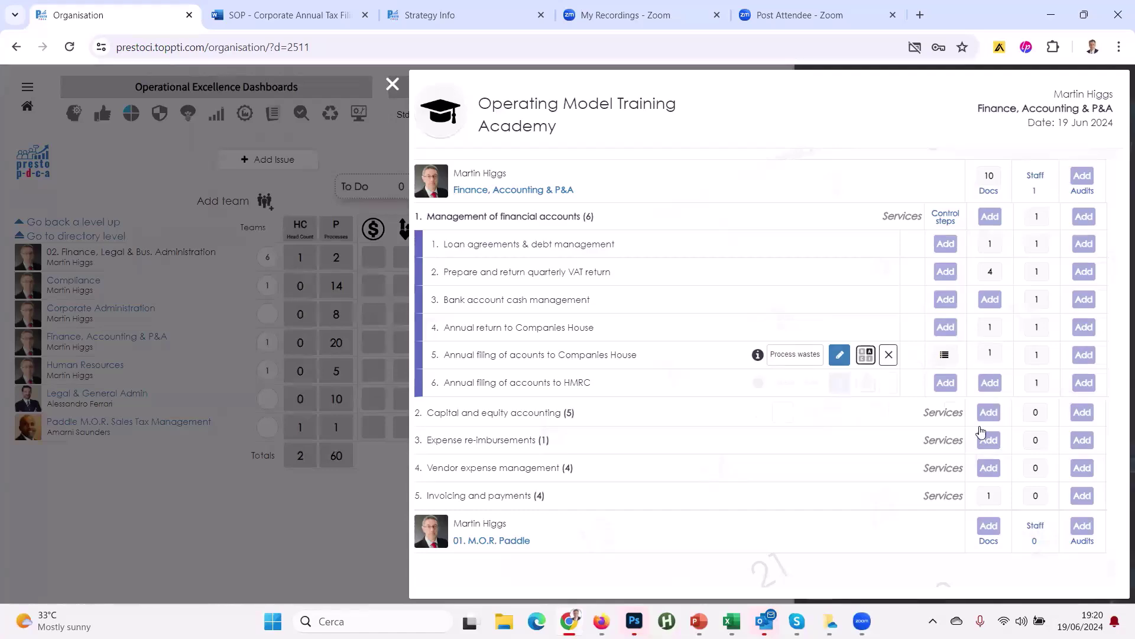
{"action": "left_click", "coordinate": [944, 355]}
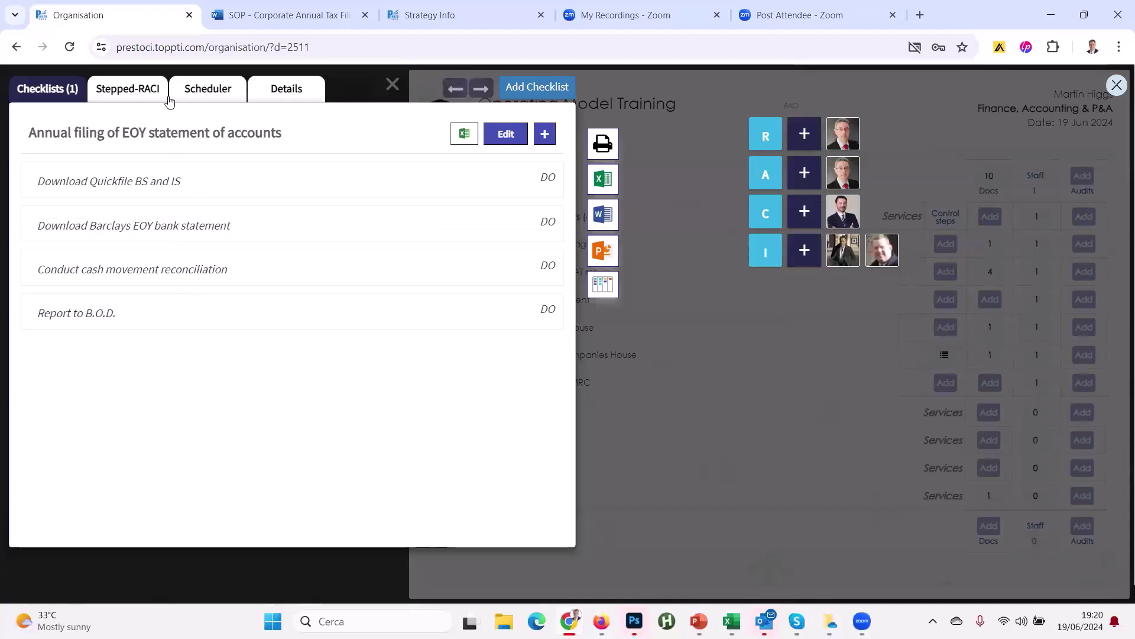
{"action": "left_click", "coordinate": [207, 92]}
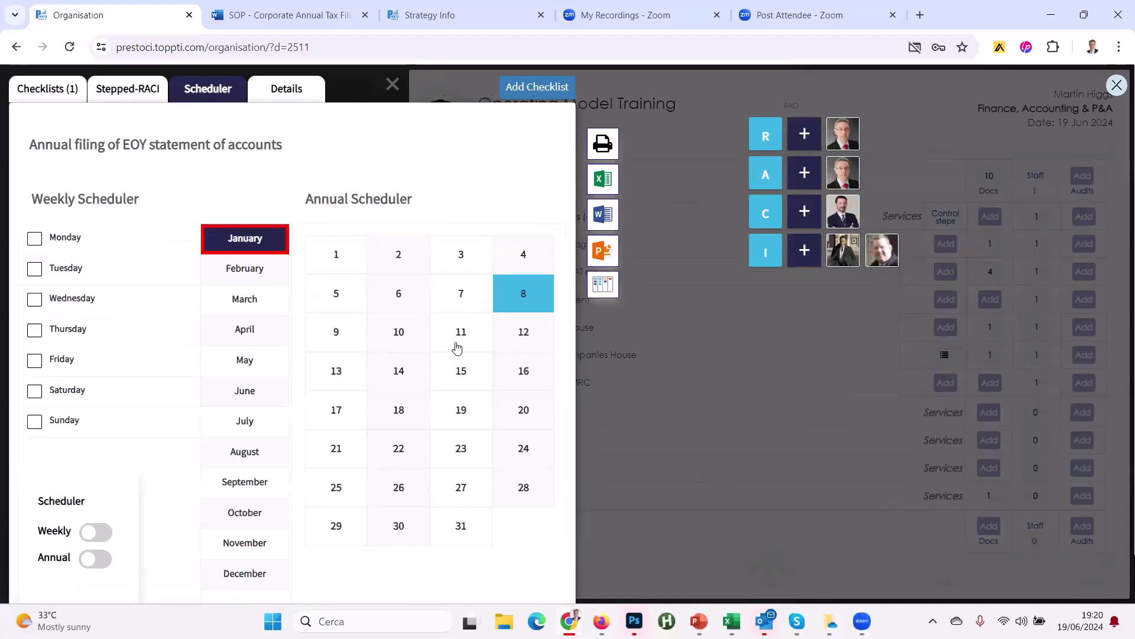
{"action": "left_click", "coordinate": [414, 378]}
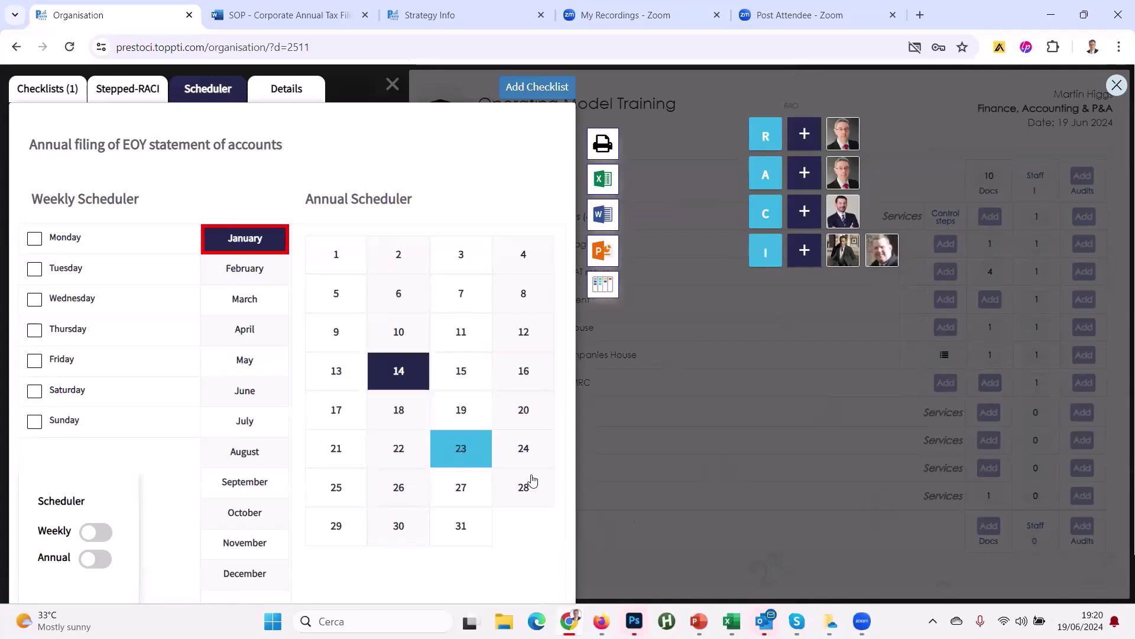
{"action": "scroll", "coordinate": [286, 461], "scroll_direction": "down", "scroll_amount": 1}
{"action": "left_click", "coordinate": [99, 506]}
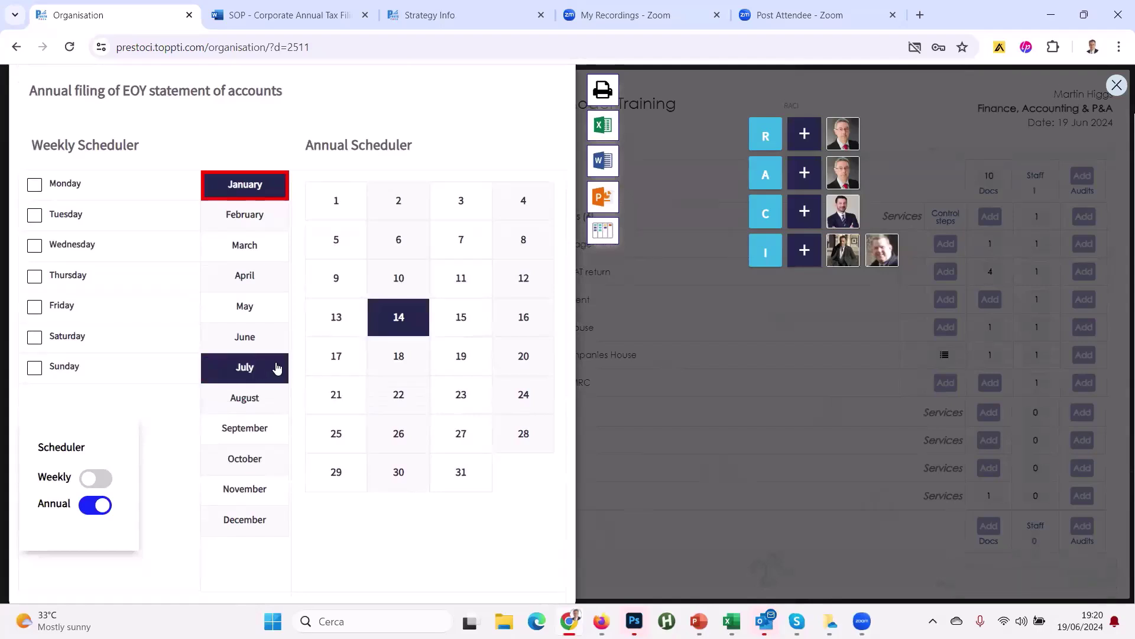
{"action": "scroll", "coordinate": [308, 355], "scroll_direction": "up", "scroll_amount": 1}
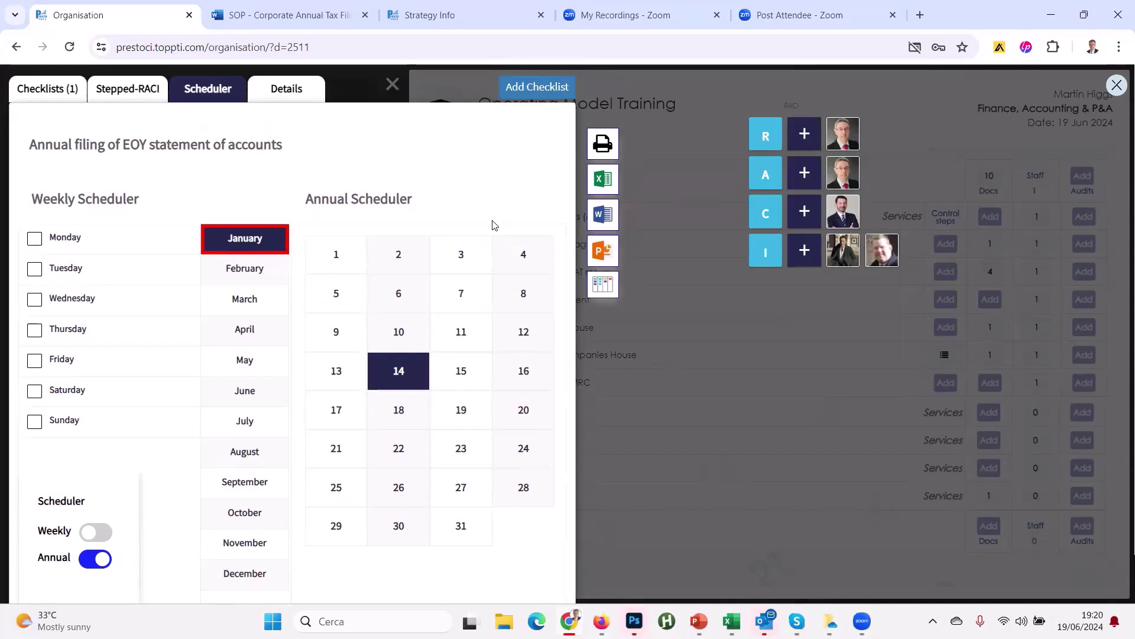
{"action": "left_click", "coordinate": [90, 561]}
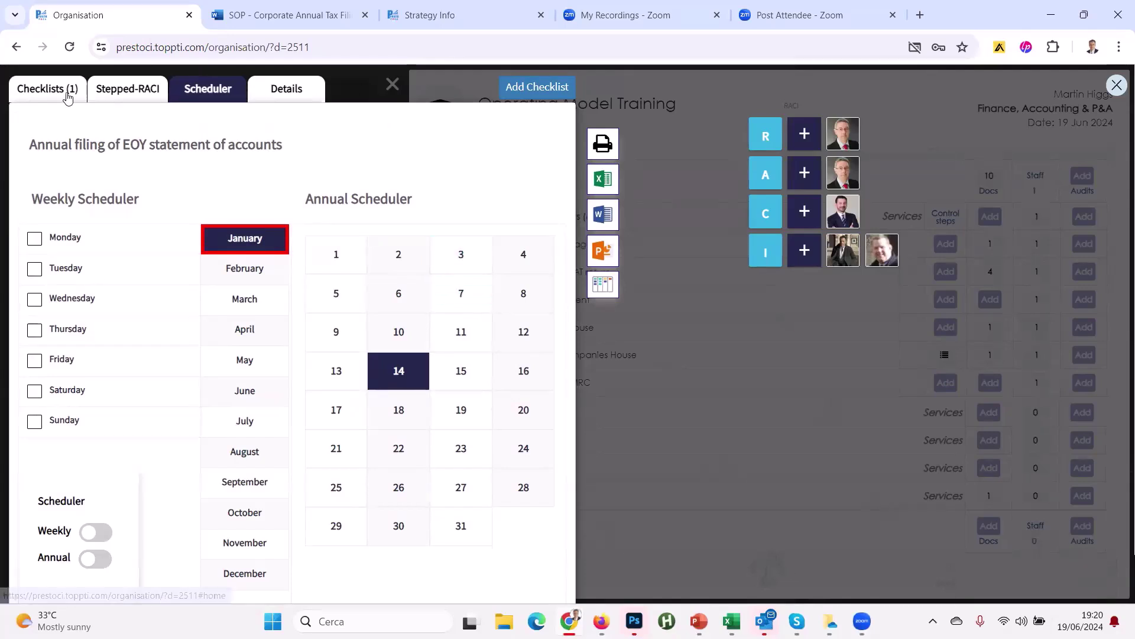
Step: Export the Annual filing of EOY statement of accounts checklist to a project and close the checklist
{"action": "left_click", "coordinate": [612, 286]}
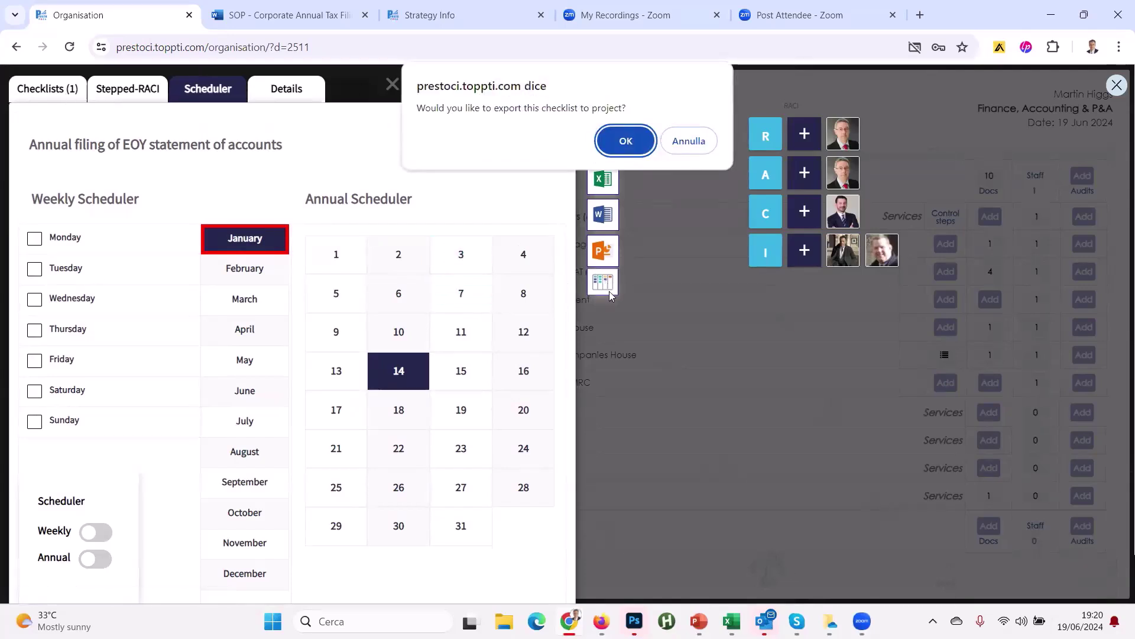
{"action": "left_click", "coordinate": [626, 142]}
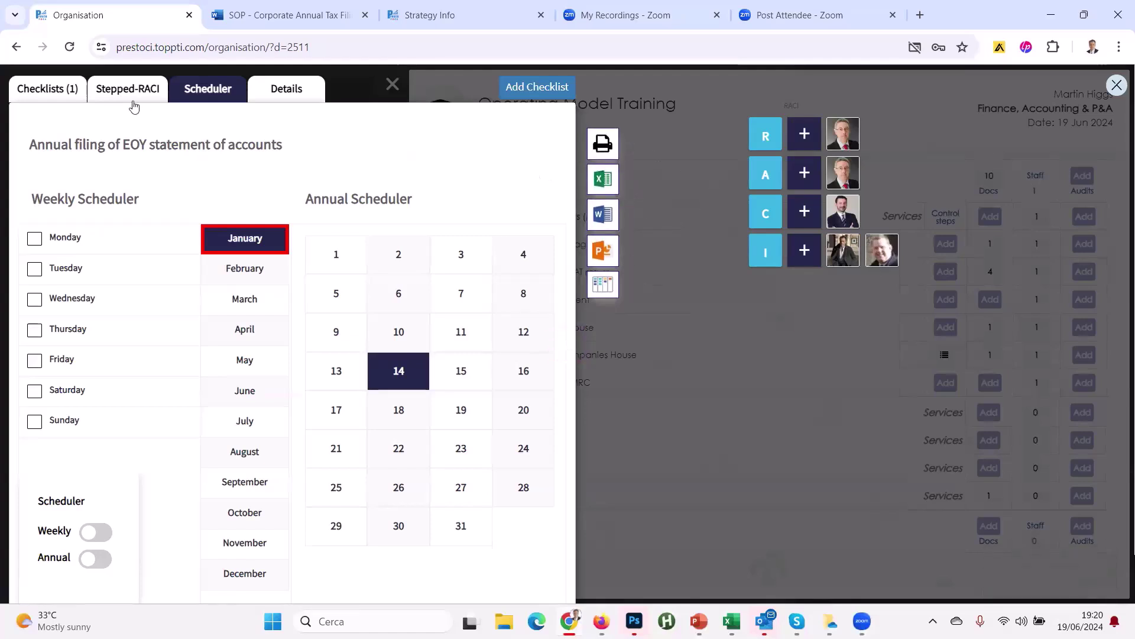
{"action": "left_click", "coordinate": [71, 89]}
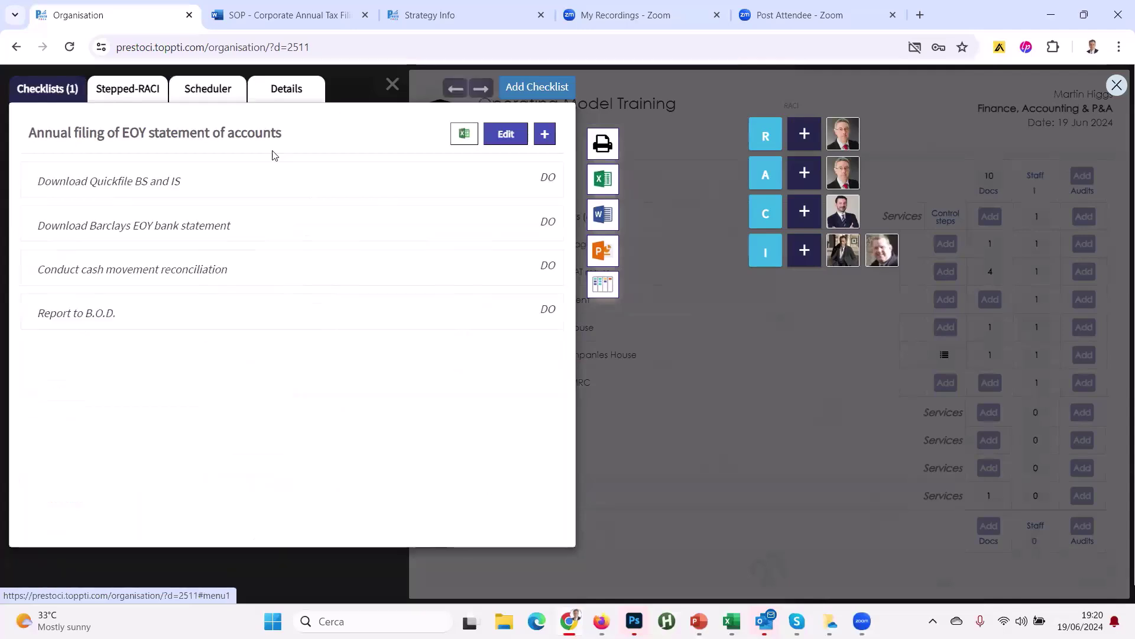
{"action": "left_click", "coordinate": [1117, 87]}
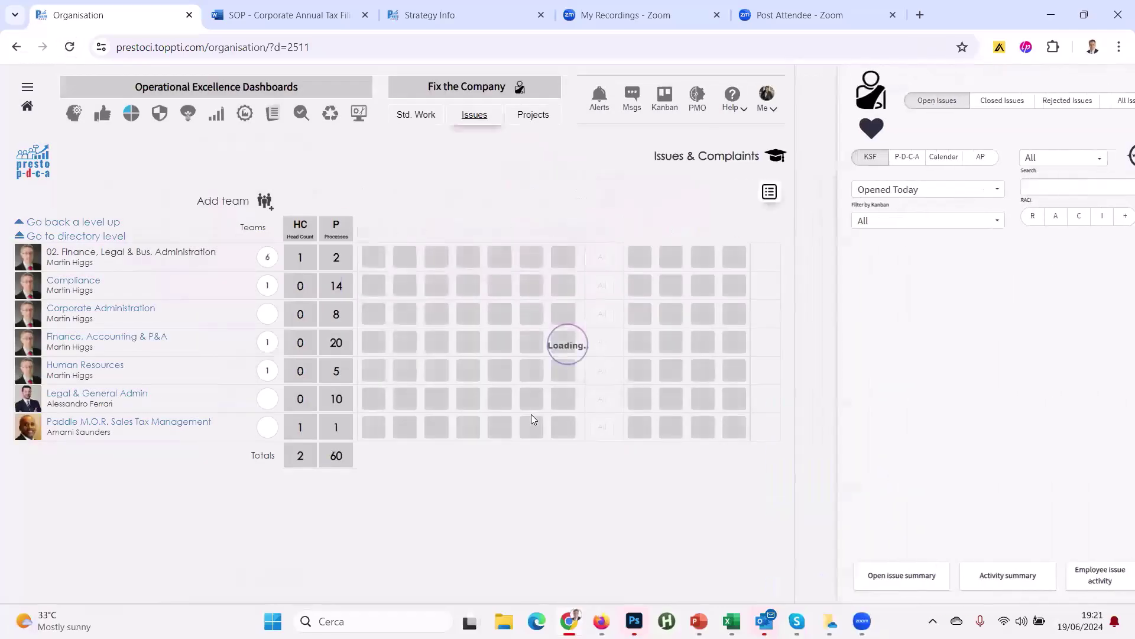
Step: List all standard work activities of the Finance, Accounting & P&A team and open Annual filing of EOY statement of accounts
{"action": "left_click", "coordinate": [401, 120]}
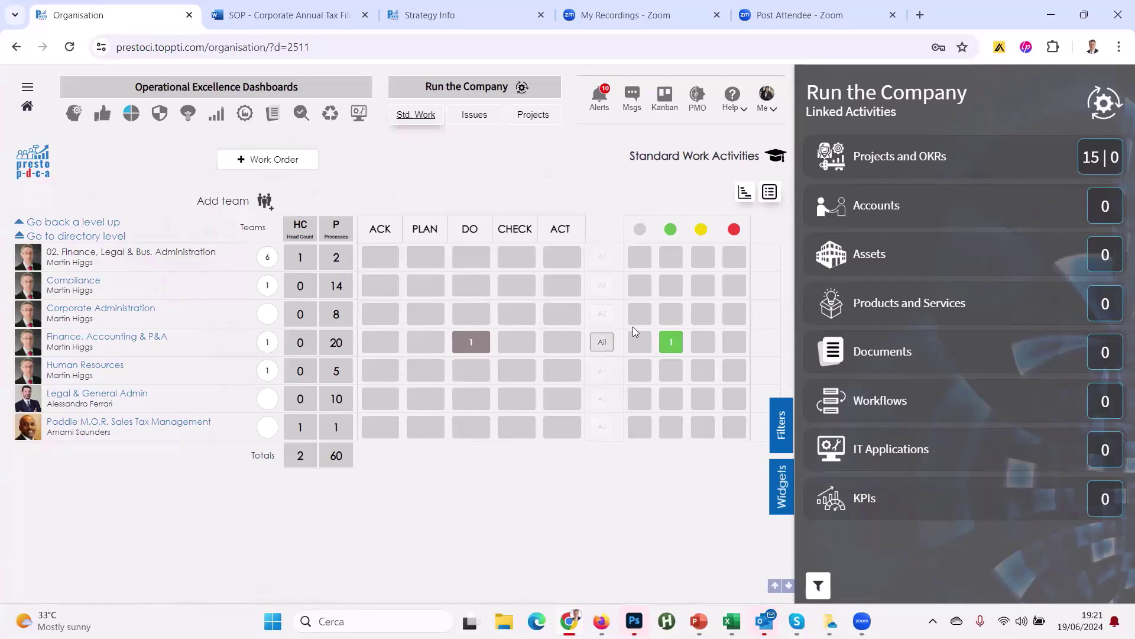
{"action": "left_click", "coordinate": [600, 343]}
{"action": "left_click", "coordinate": [492, 111]}
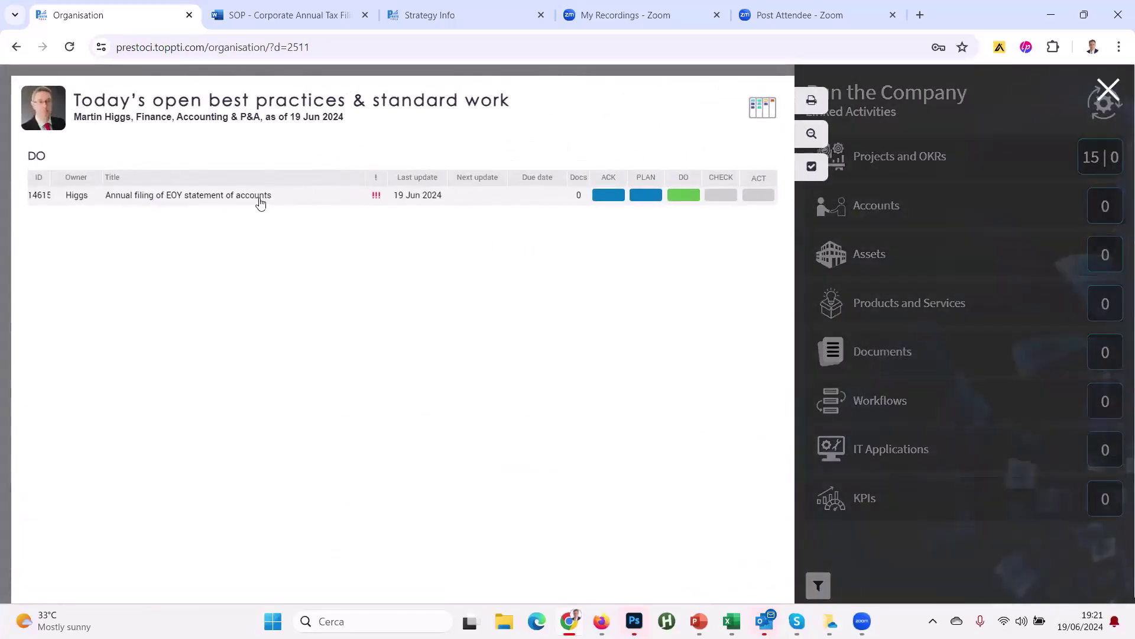
{"action": "left_click", "coordinate": [289, 200]}
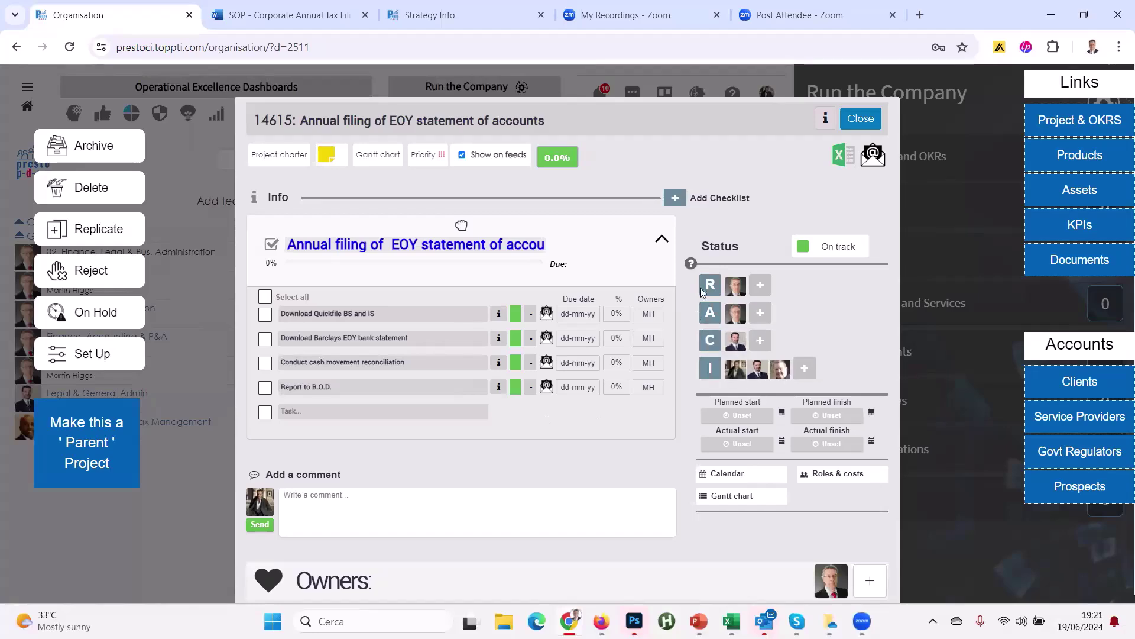
Step: Review the RACI role definitions of the activity, highlighting the Responsible description, and close the explanation
{"action": "left_click", "coordinate": [691, 264]}
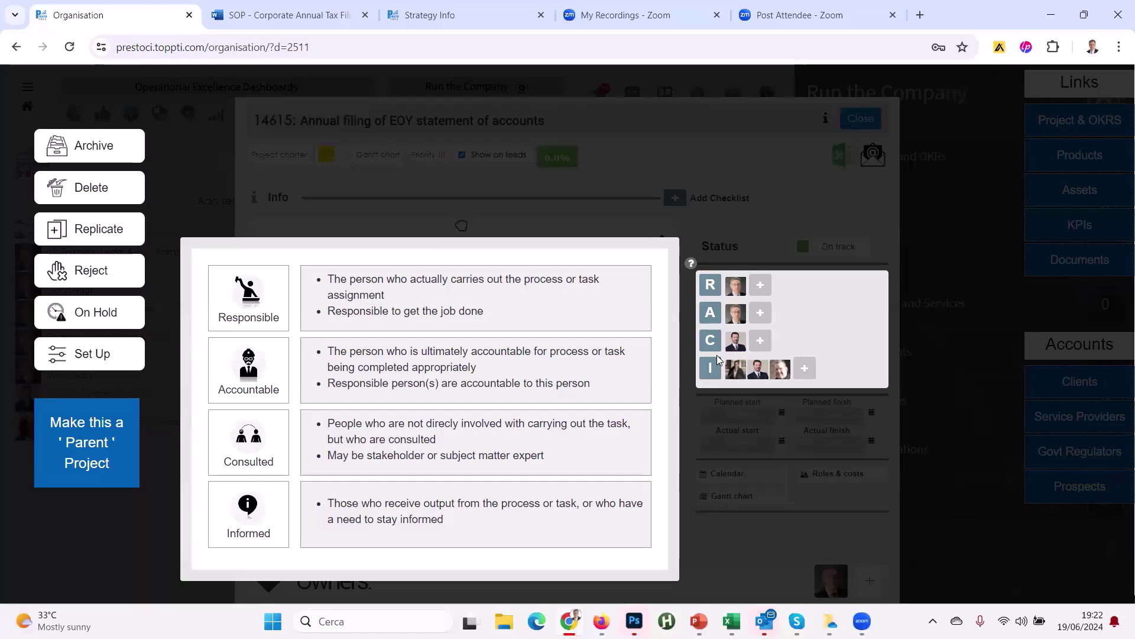
{"action": "left_click_drag", "start_coordinate": [327, 283], "coordinate": [484, 313]}
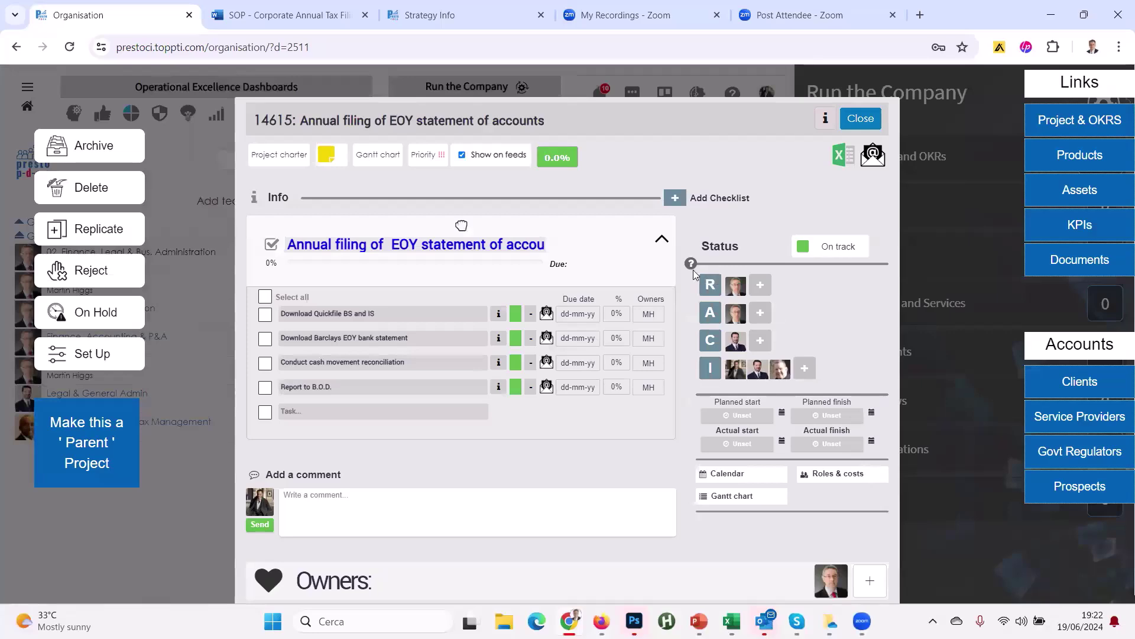
{"action": "left_click", "coordinate": [690, 264]}
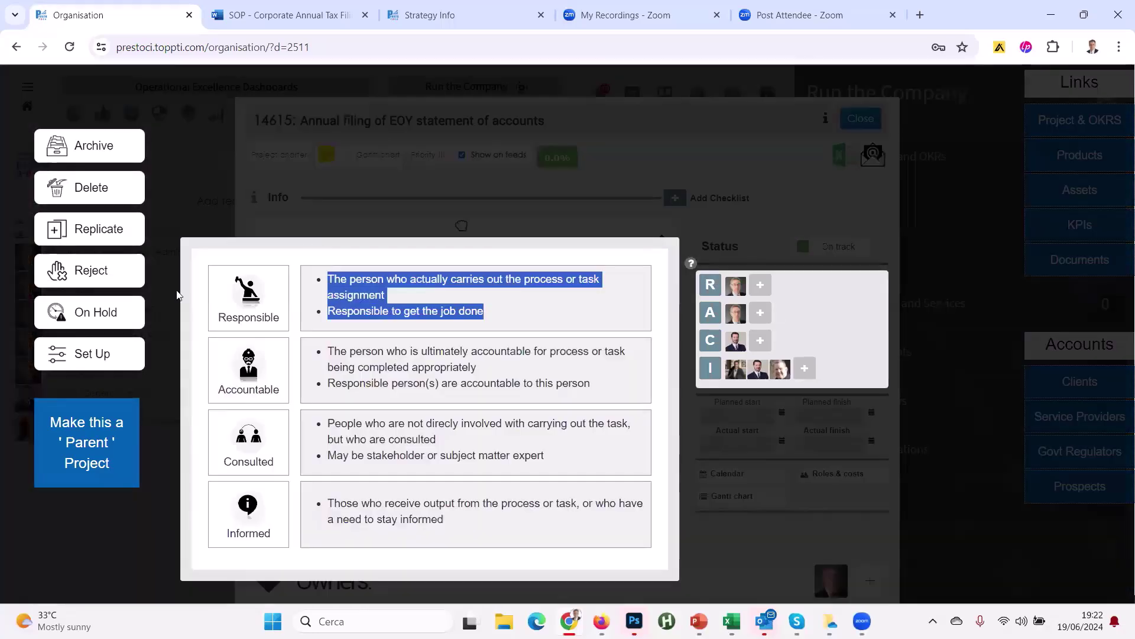
{"action": "left_click", "coordinate": [769, 185]}
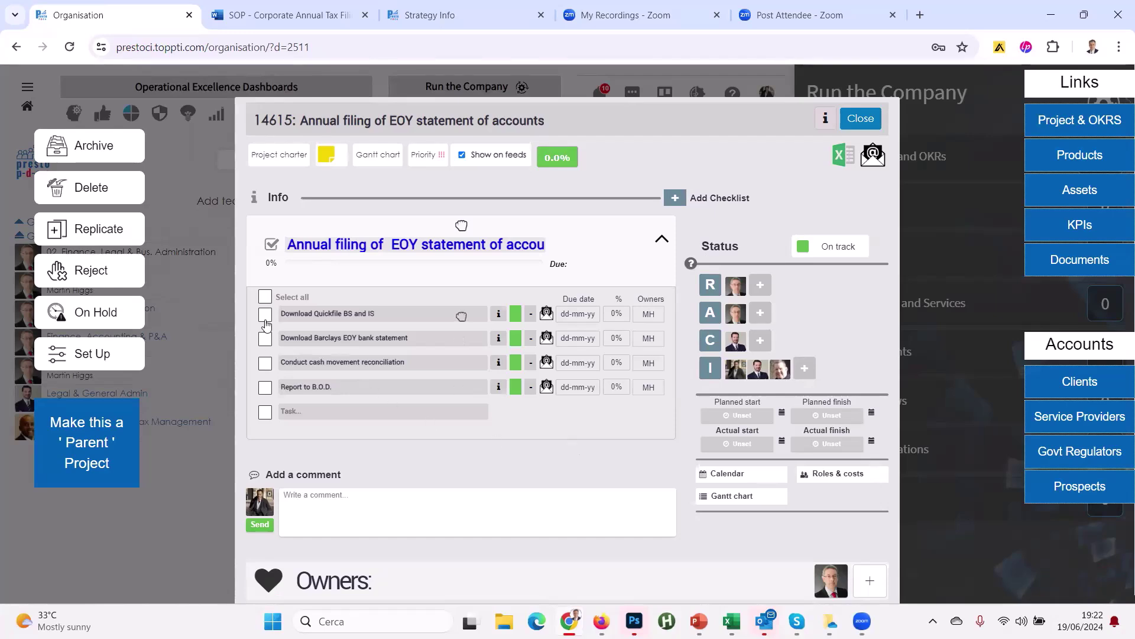
Step: Set the due dates of Download Quickfile BS and IS to 20 Jun 2024 and Download Barclays EOY bank statement to 27 Jun 2024
{"action": "left_click", "coordinate": [577, 314]}
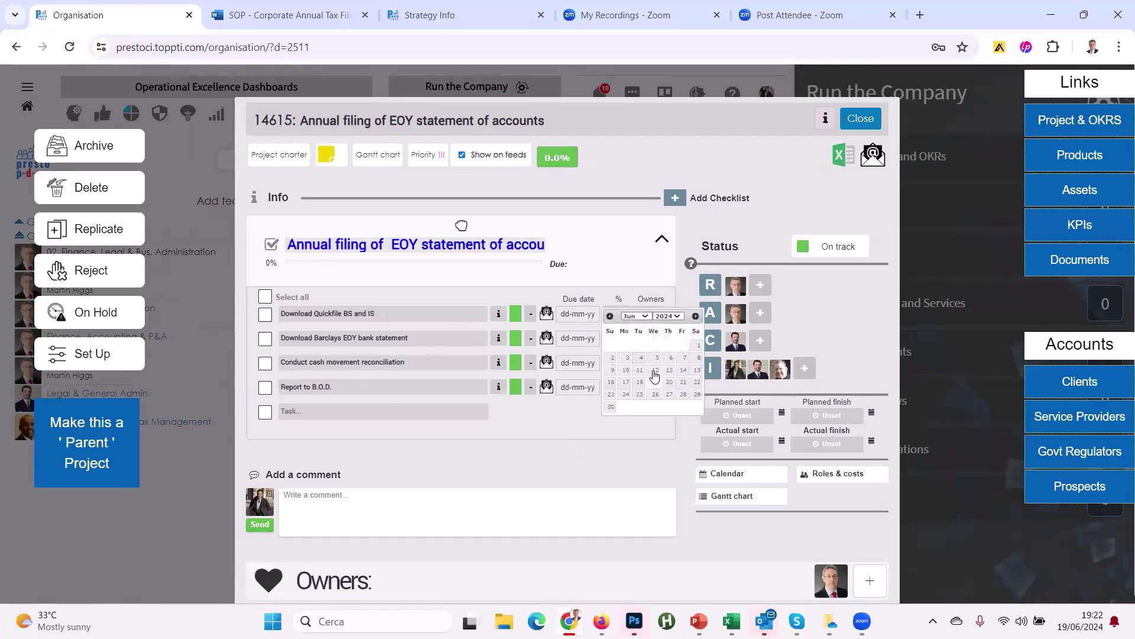
{"action": "left_click", "coordinate": [669, 385]}
{"action": "left_click", "coordinate": [582, 346]}
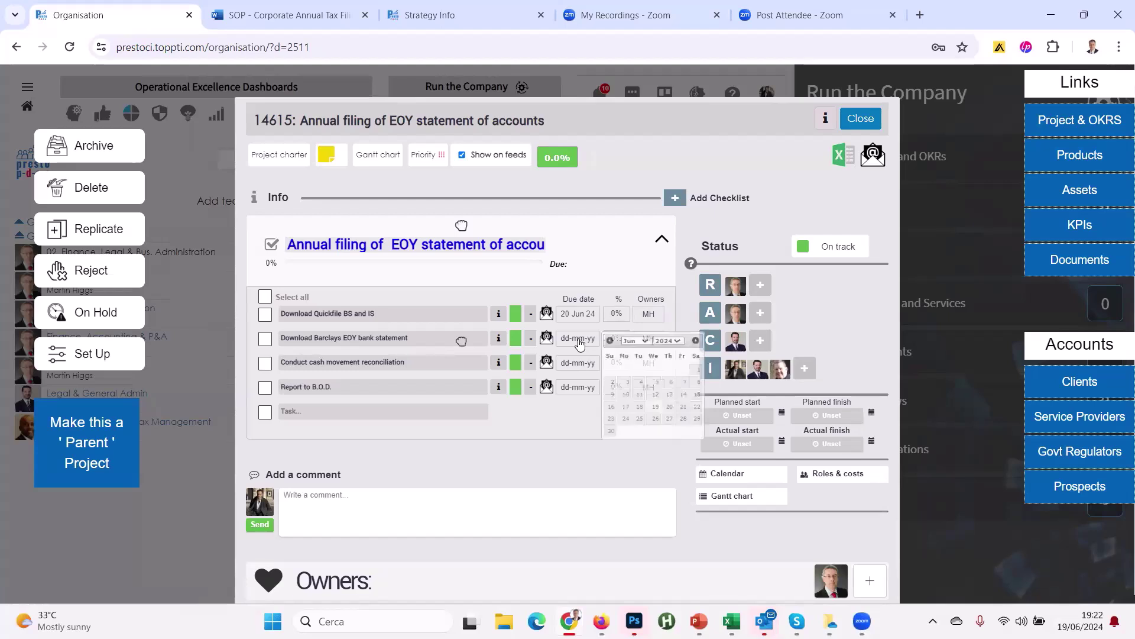
{"action": "left_click", "coordinate": [670, 419]}
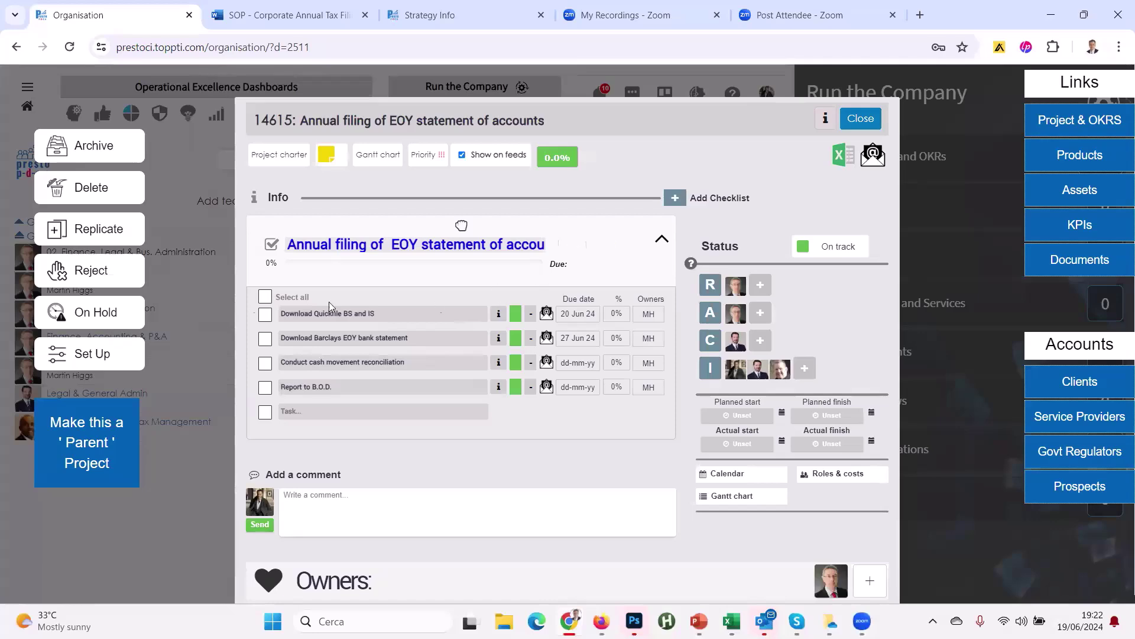
Step: Open the details of the Download Quickfile BS and IS task and review its RACI role definitions and description
{"action": "left_click", "coordinate": [499, 319]}
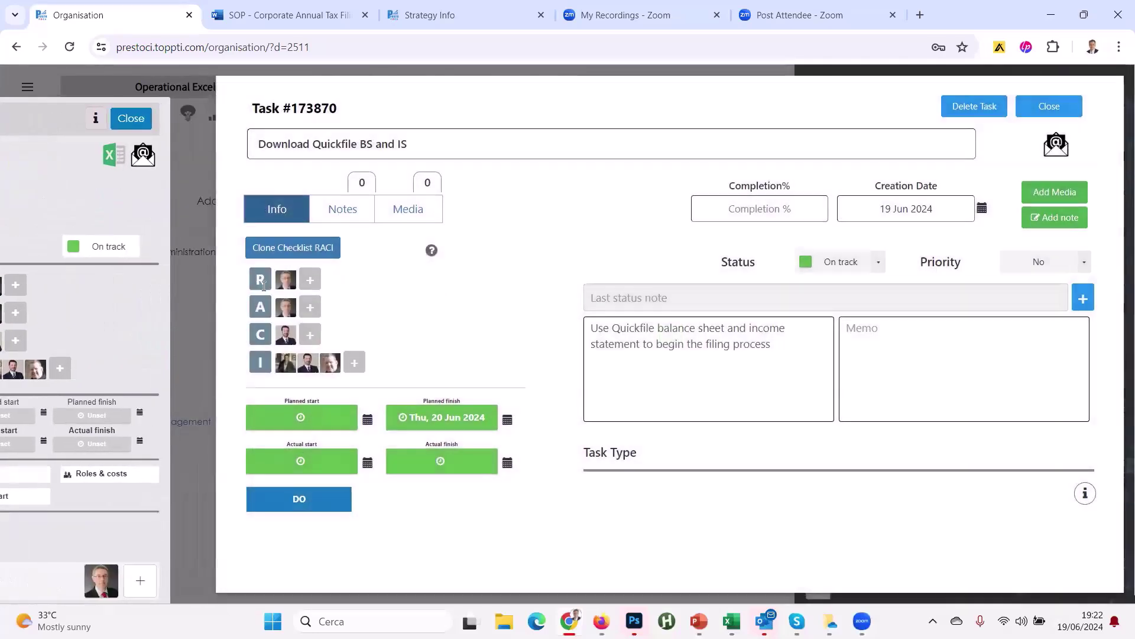
{"action": "left_click", "coordinate": [432, 250]}
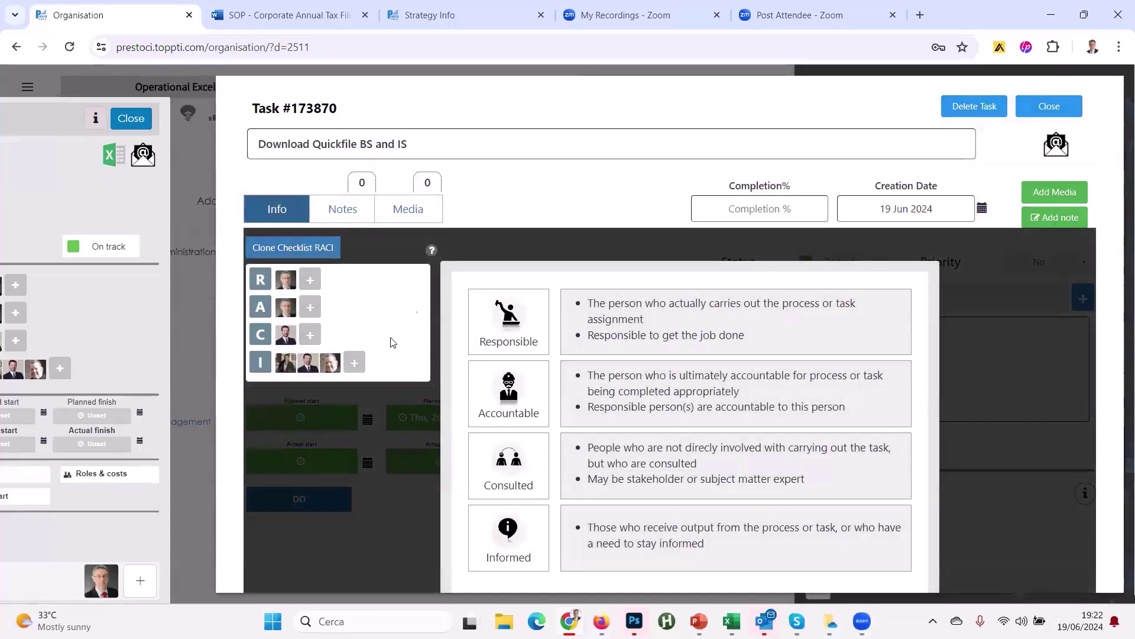
{"action": "left_click", "coordinate": [566, 324]}
{"action": "left_click_drag", "start_coordinate": [769, 344], "coordinate": [593, 325]}
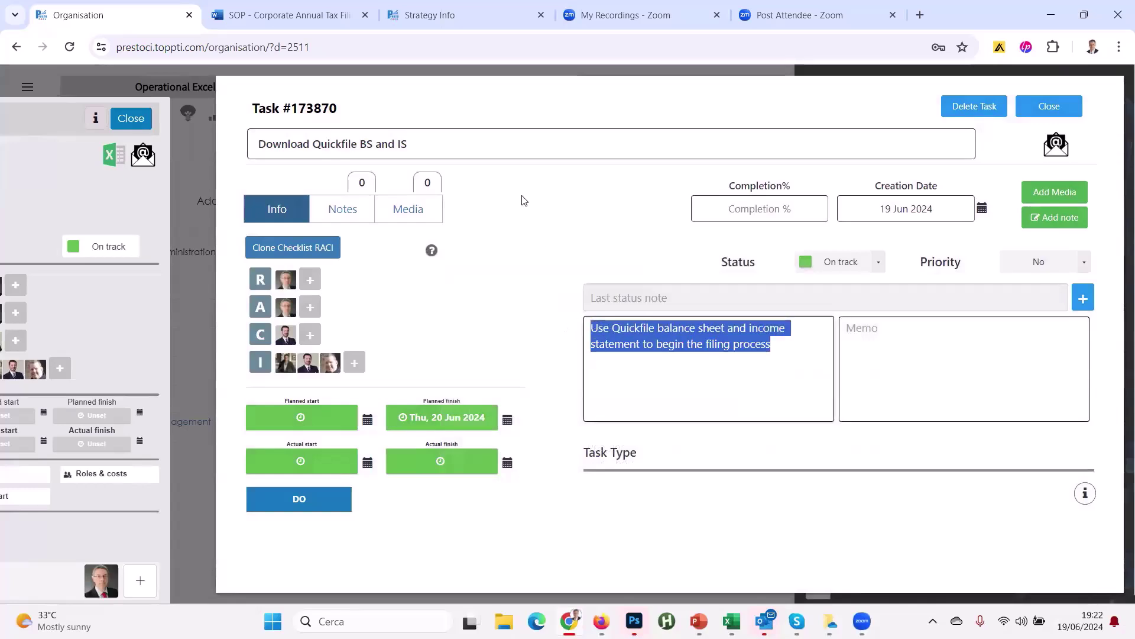
{"action": "left_click", "coordinate": [567, 344]}
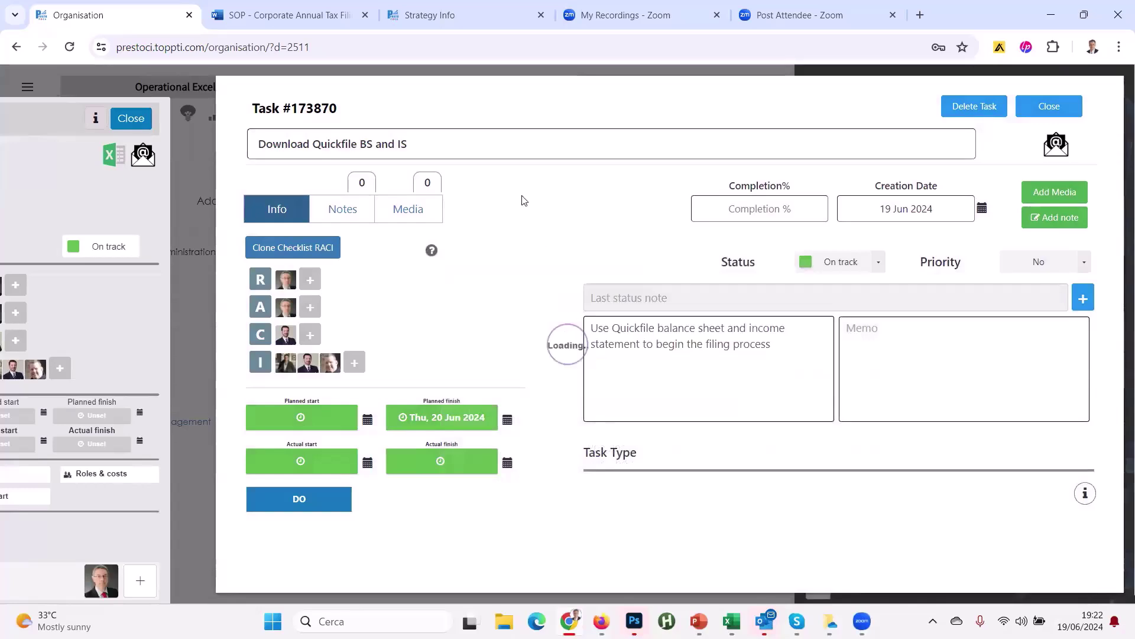
Step: Set the Quickfile download task's planned start to 20 Jun 2024 and close the task details
{"action": "left_click", "coordinate": [299, 421]}
{"action": "left_click", "coordinate": [314, 396]}
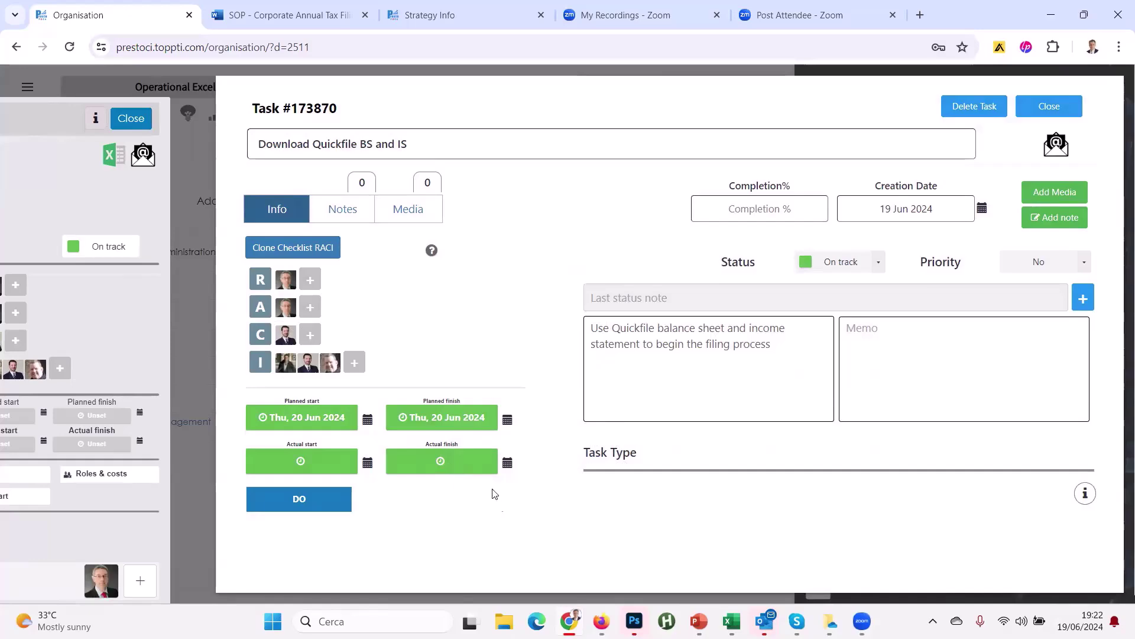
{"action": "left_click", "coordinate": [1050, 107]}
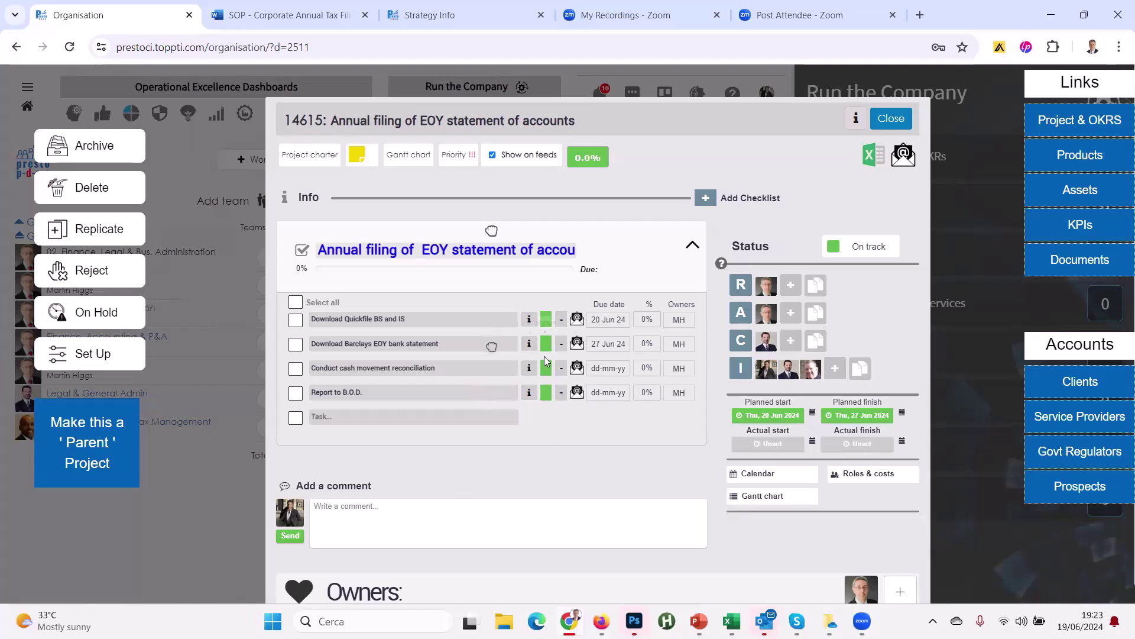
Step: Set the planned start of the Download Barclays EOY bank statement task to 20 Jun 2024 and close its details
{"action": "left_click", "coordinate": [529, 342]}
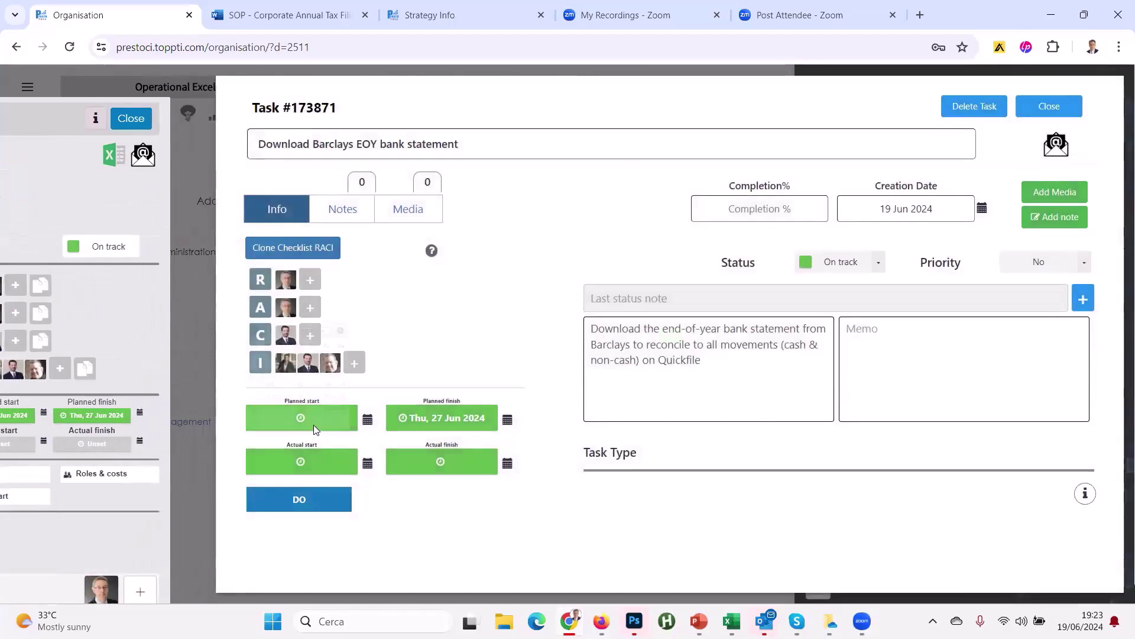
{"action": "left_click", "coordinate": [314, 424]}
{"action": "left_click", "coordinate": [314, 397]}
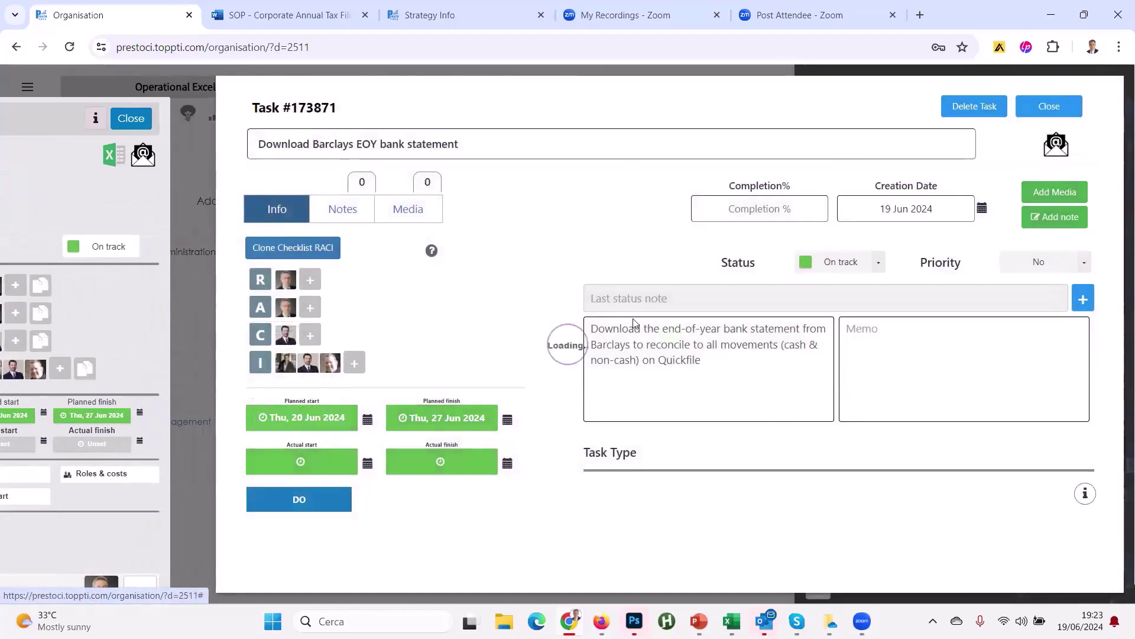
{"action": "left_click", "coordinate": [1044, 108]}
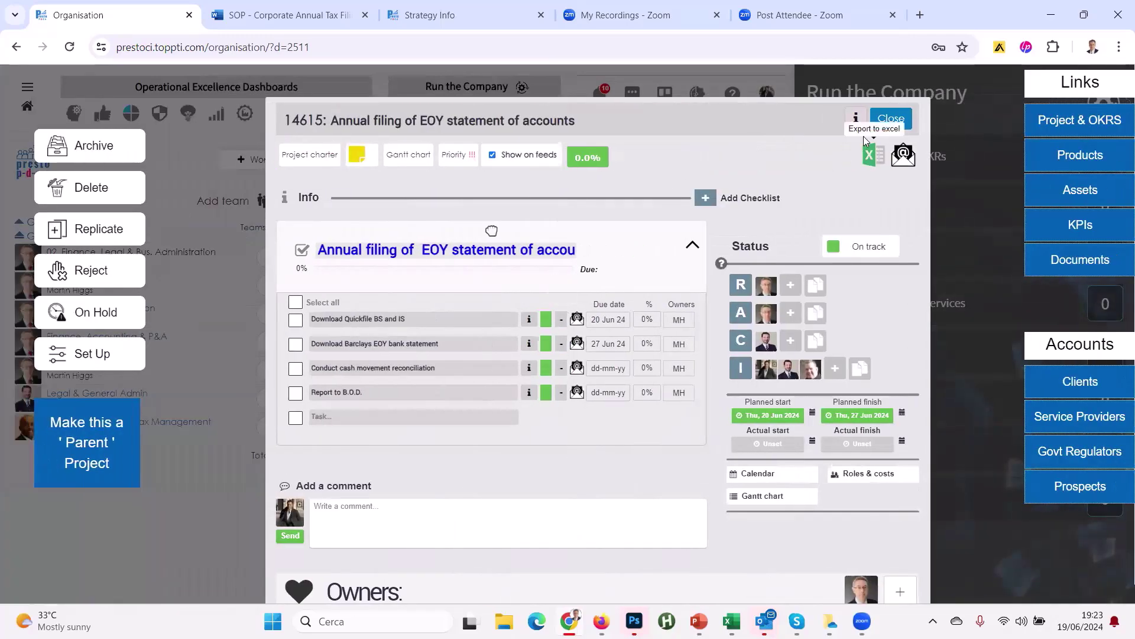
Step: Open the activity's project information, view its linked templates, and open the Annual tax filing Standard Operating Procedure
{"action": "left_click", "coordinate": [855, 123]}
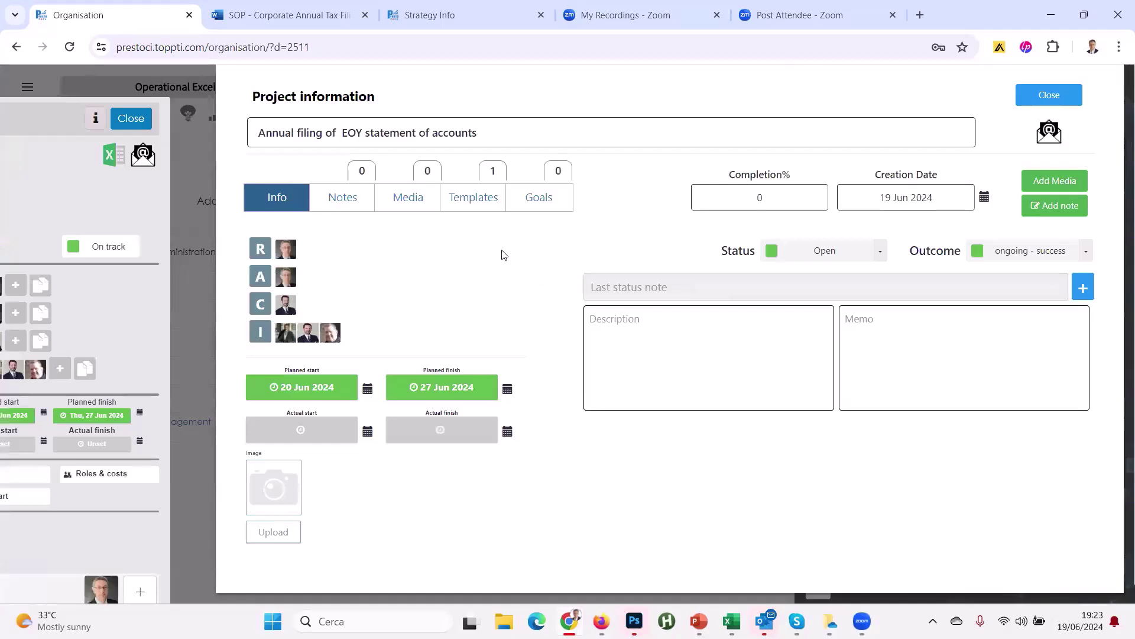
{"action": "left_click", "coordinate": [472, 196]}
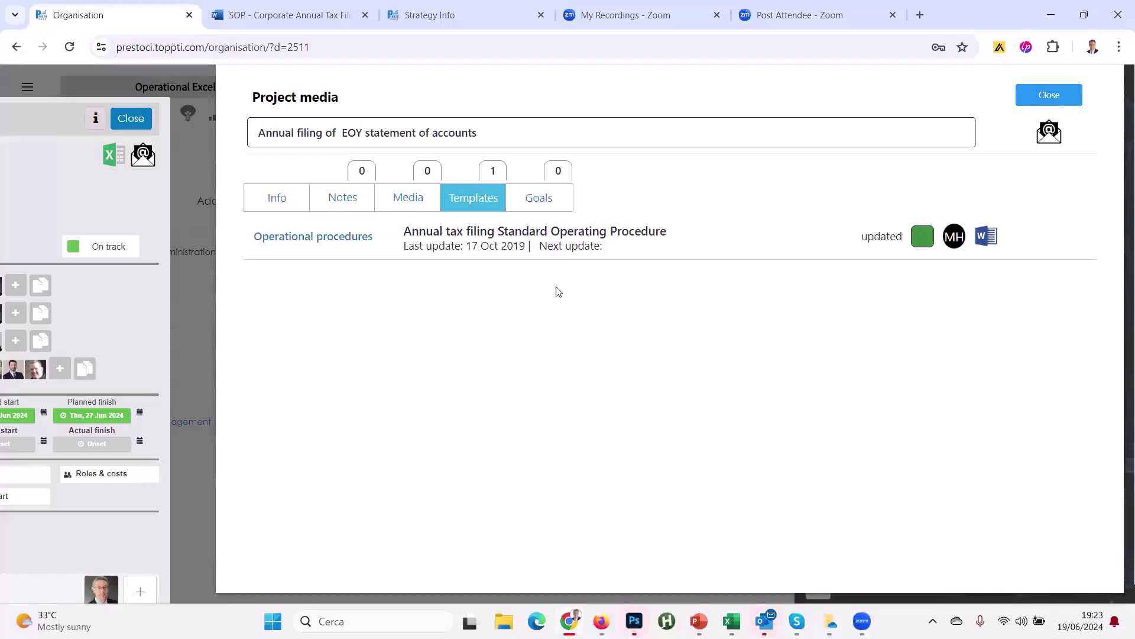
{"action": "left_click", "coordinate": [495, 238]}
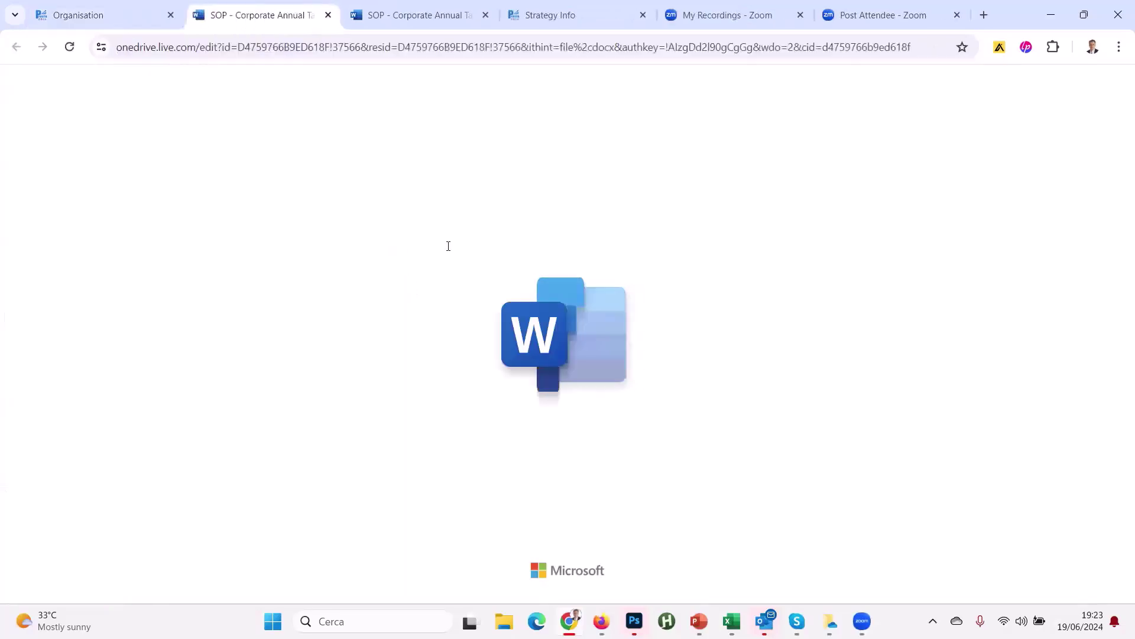
Step: Review the Corporate Annual Tax Filing procedure document, check the activity's linked media, and close its project media
{"action": "scroll", "coordinate": [459, 263], "scroll_direction": "down", "scroll_amount": 15}
{"action": "left_click", "coordinate": [157, 13]}
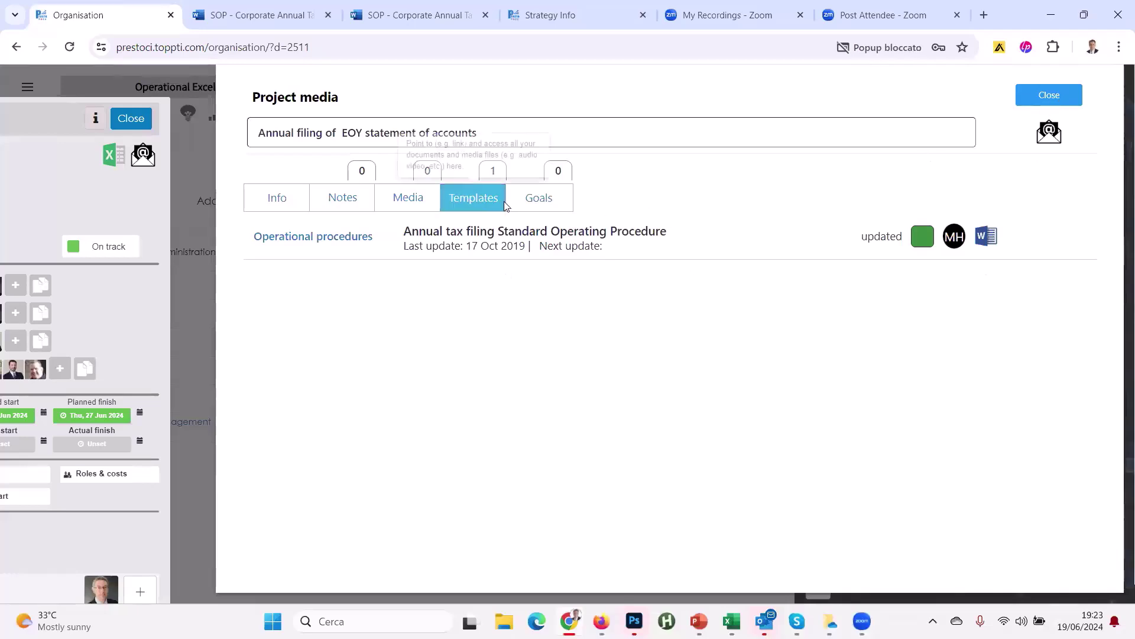
{"action": "left_click", "coordinate": [287, 15]}
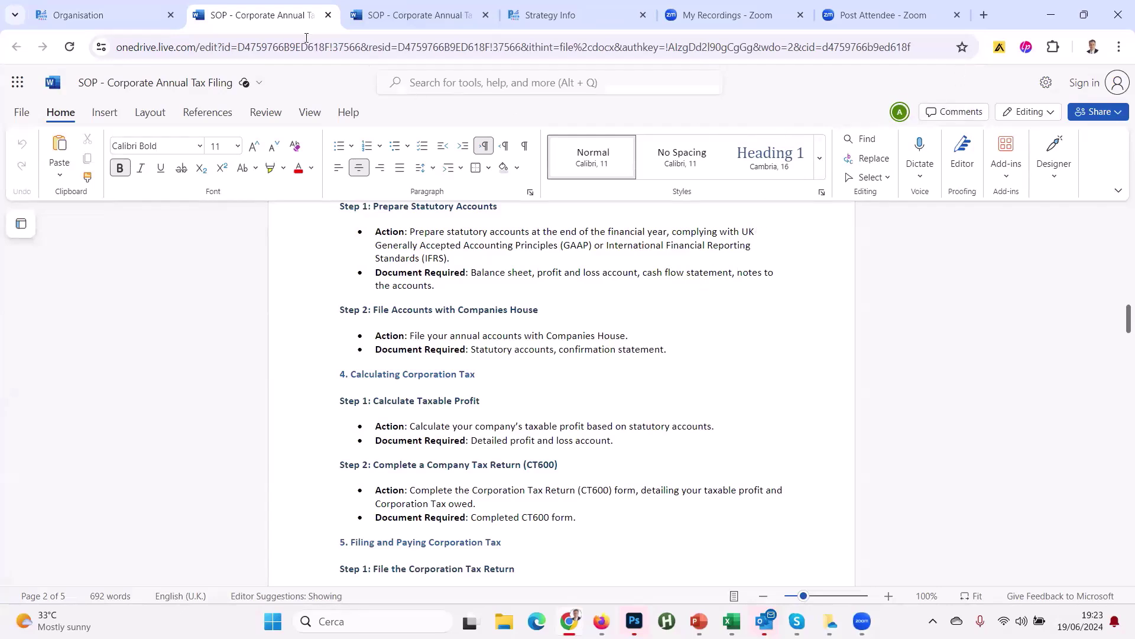
{"action": "left_click", "coordinate": [158, 15]}
{"action": "left_click", "coordinate": [407, 198]}
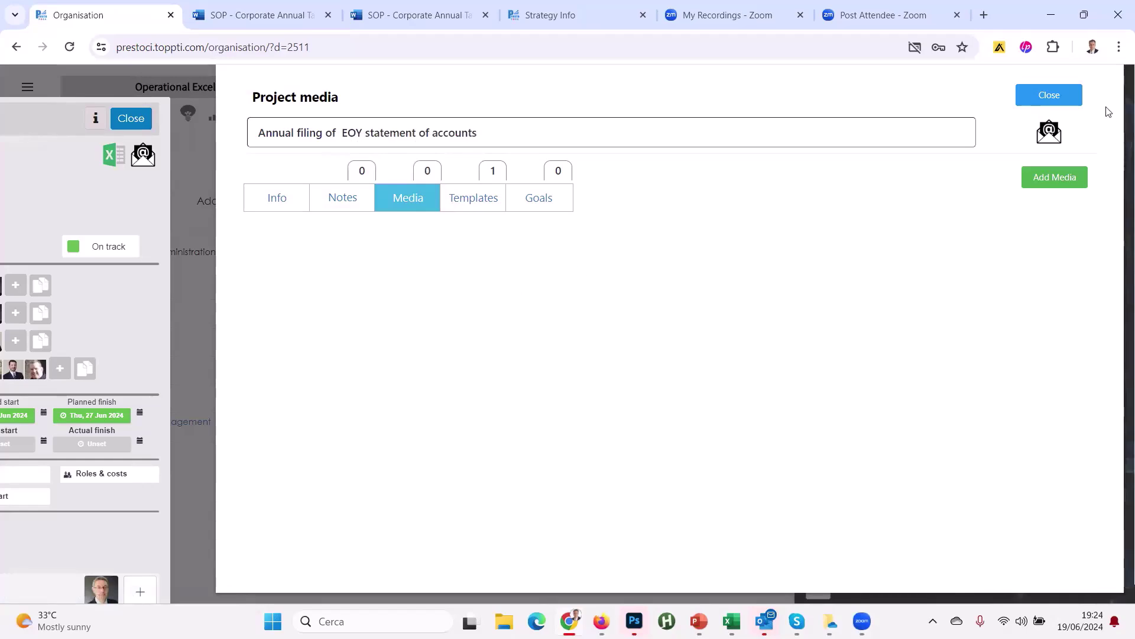
{"action": "left_click", "coordinate": [1049, 95]}
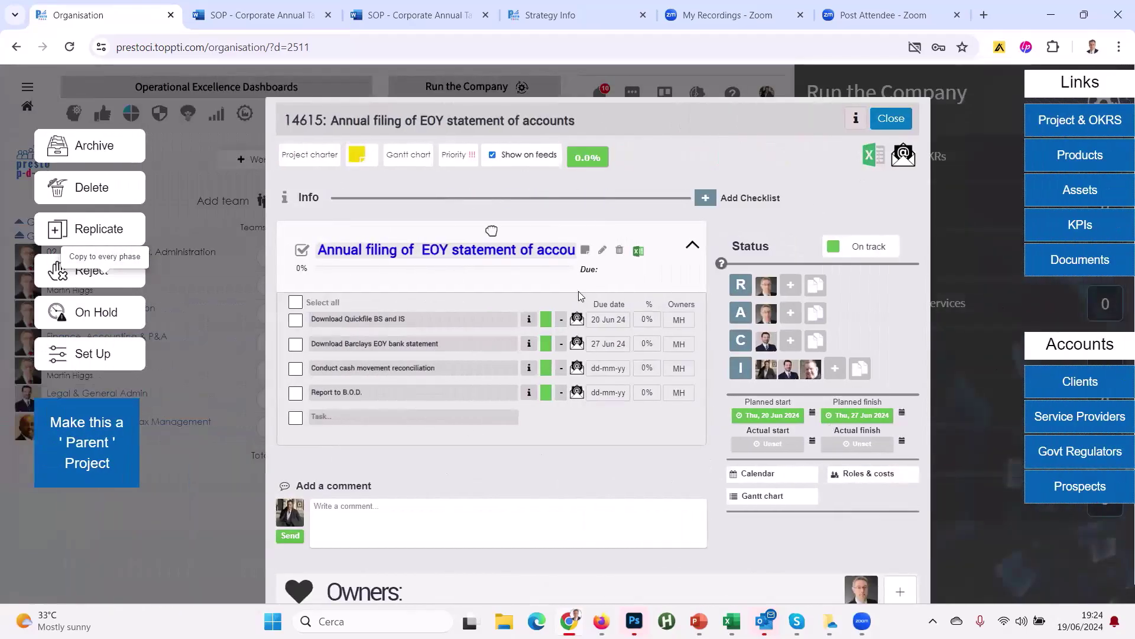
Step: Set the due date of the Conduct cash movement reconciliation task to 4 Jul 2024
{"action": "left_click", "coordinate": [611, 373]}
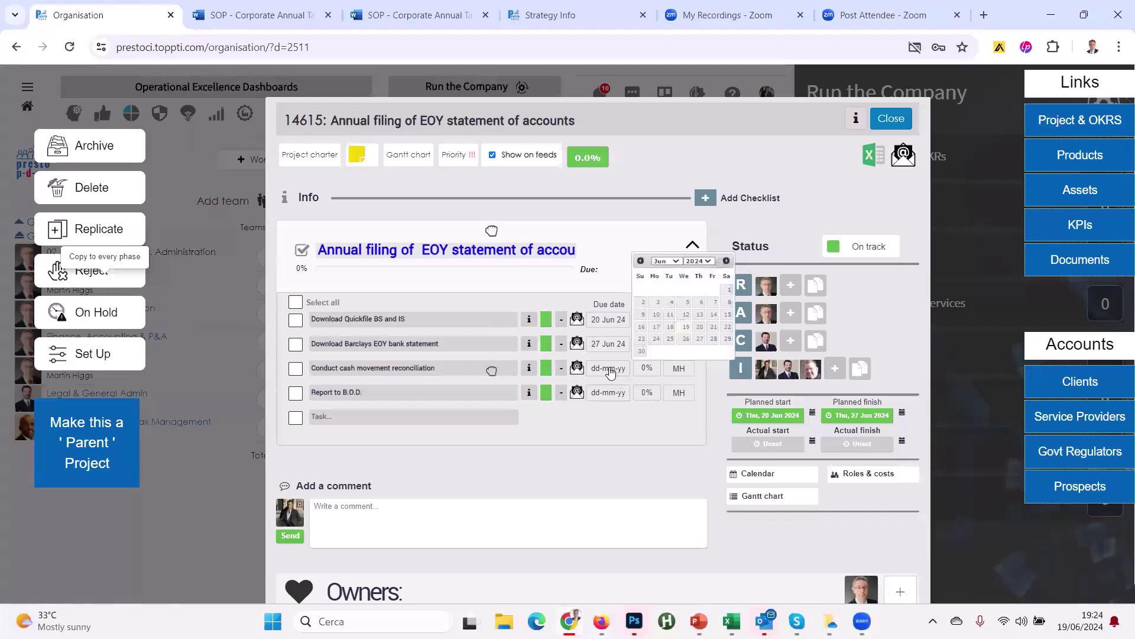
{"action": "left_click", "coordinate": [727, 261]}
{"action": "left_click", "coordinate": [699, 290]}
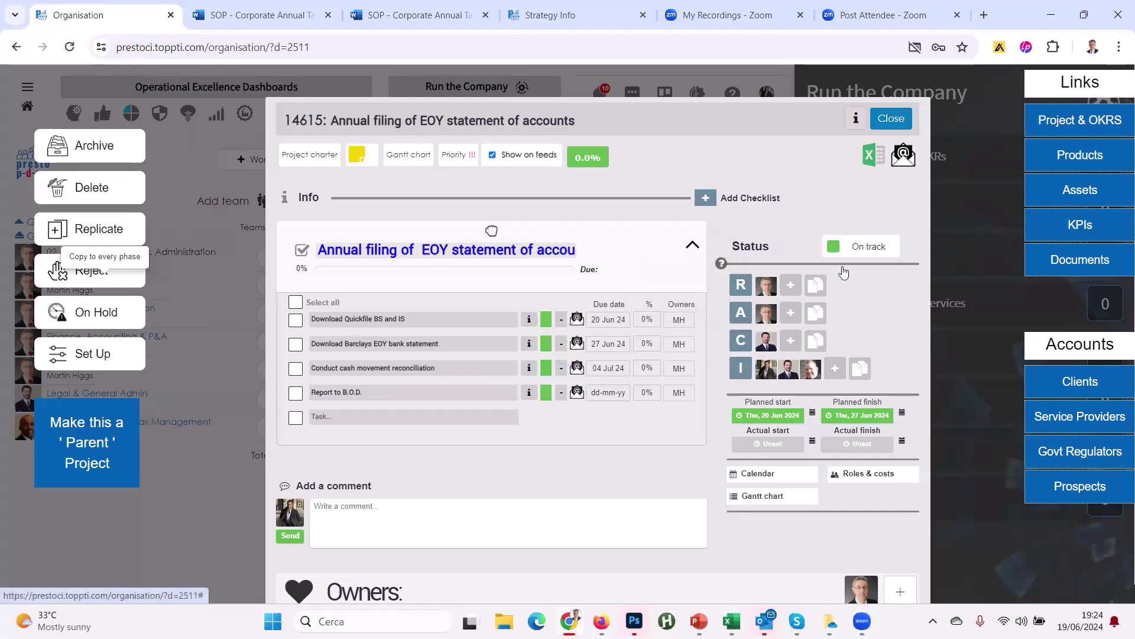
Step: Mark the Download Quickfile BS and IS task as completed, and close the activity and the open standard work list
{"action": "left_click", "coordinate": [296, 322]}
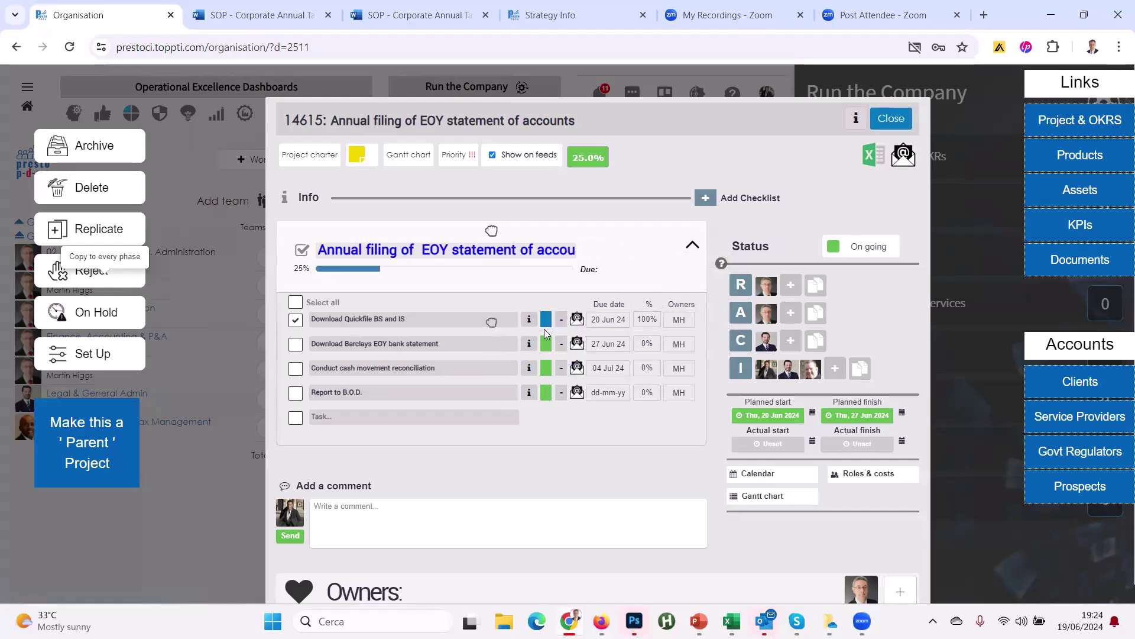
{"action": "left_click", "coordinate": [891, 118]}
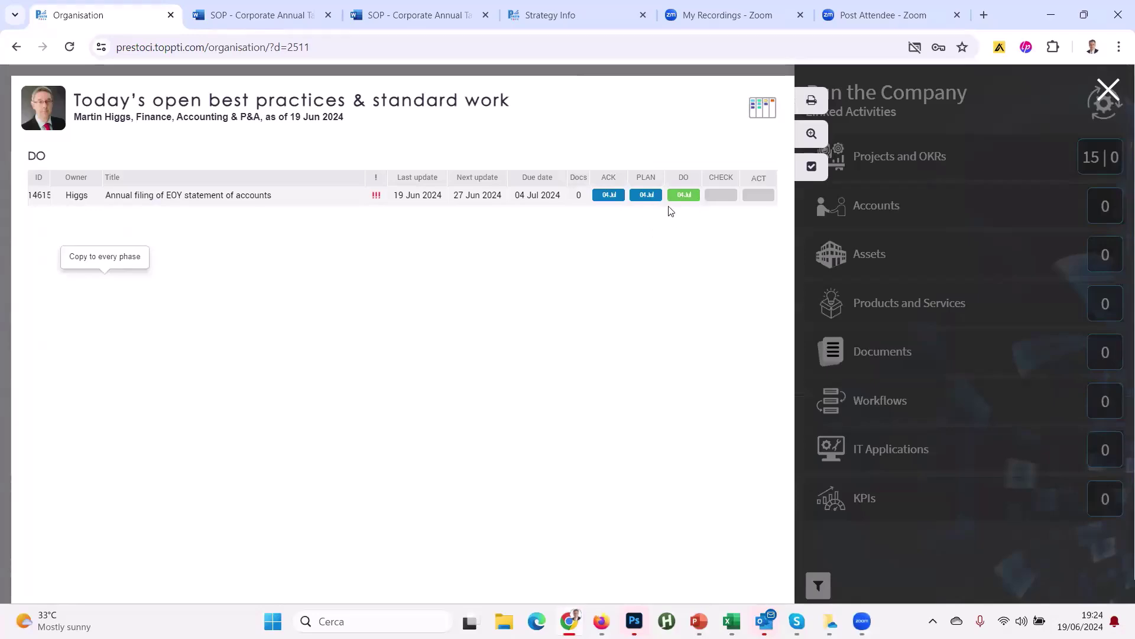
{"action": "left_click", "coordinate": [1109, 90]}
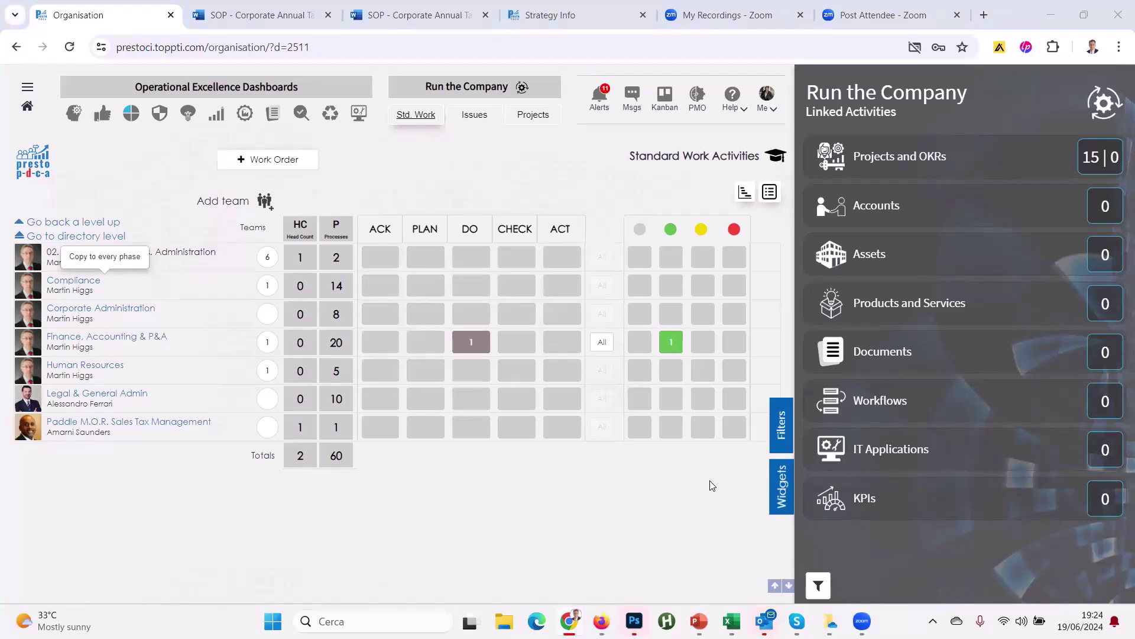
{"action": "key", "text": "alt+Tab"}
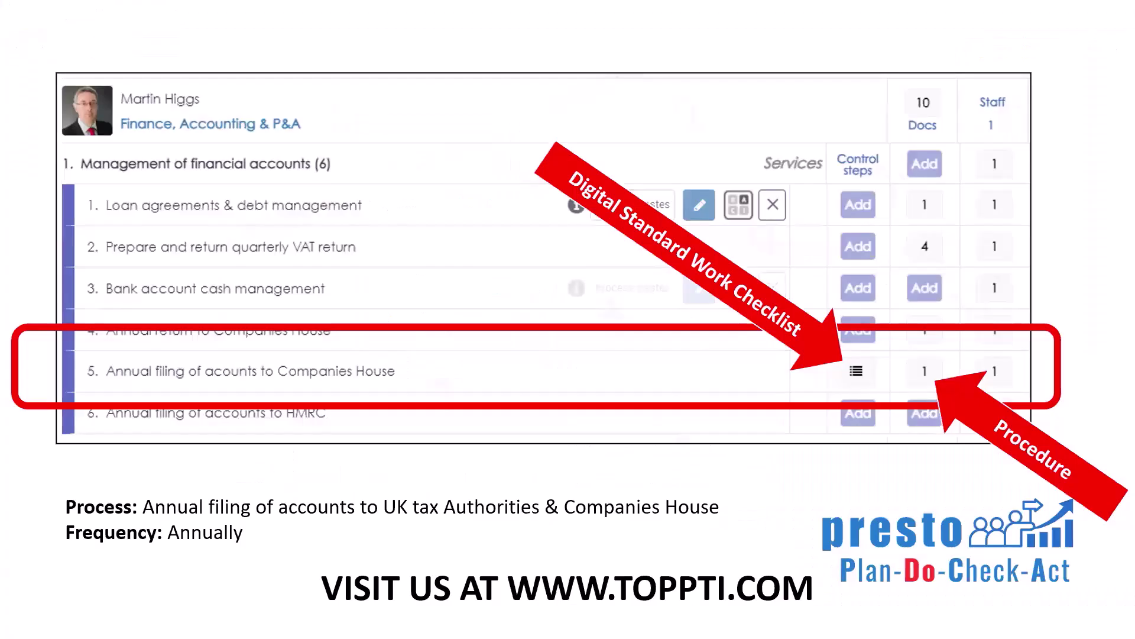
{"action": "key", "text": "Right"}
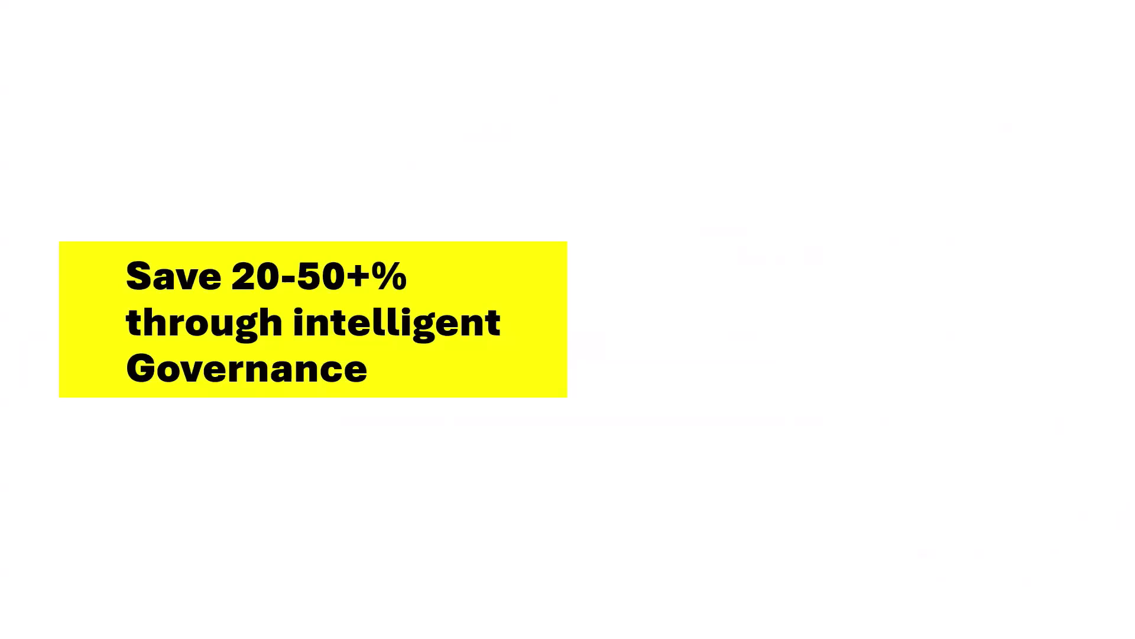
{"action": "key", "text": "Right"}
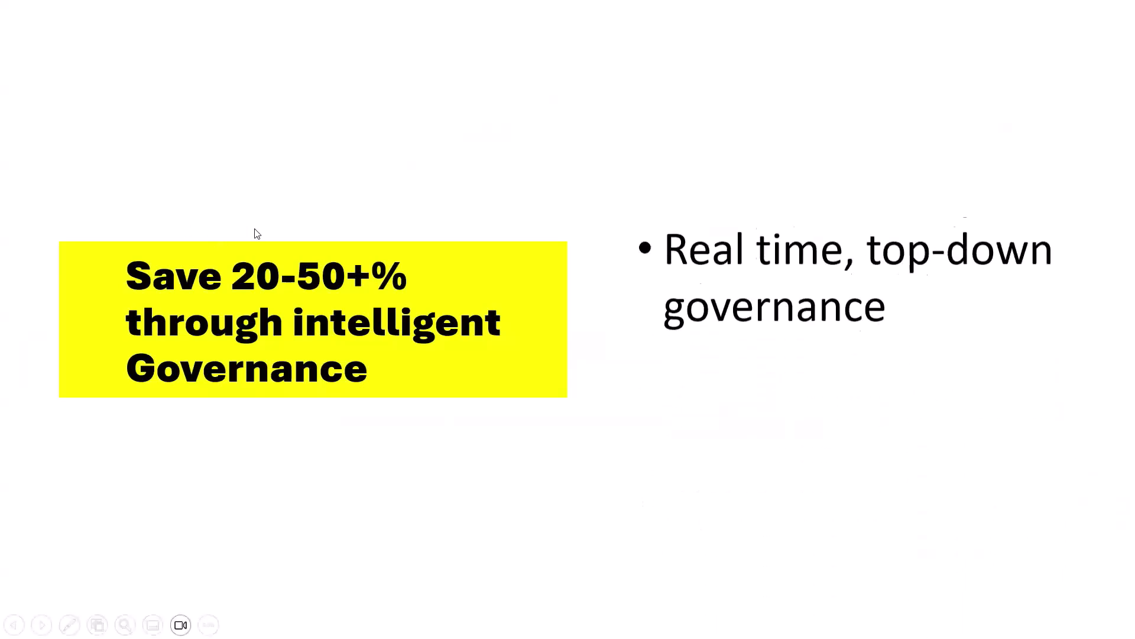
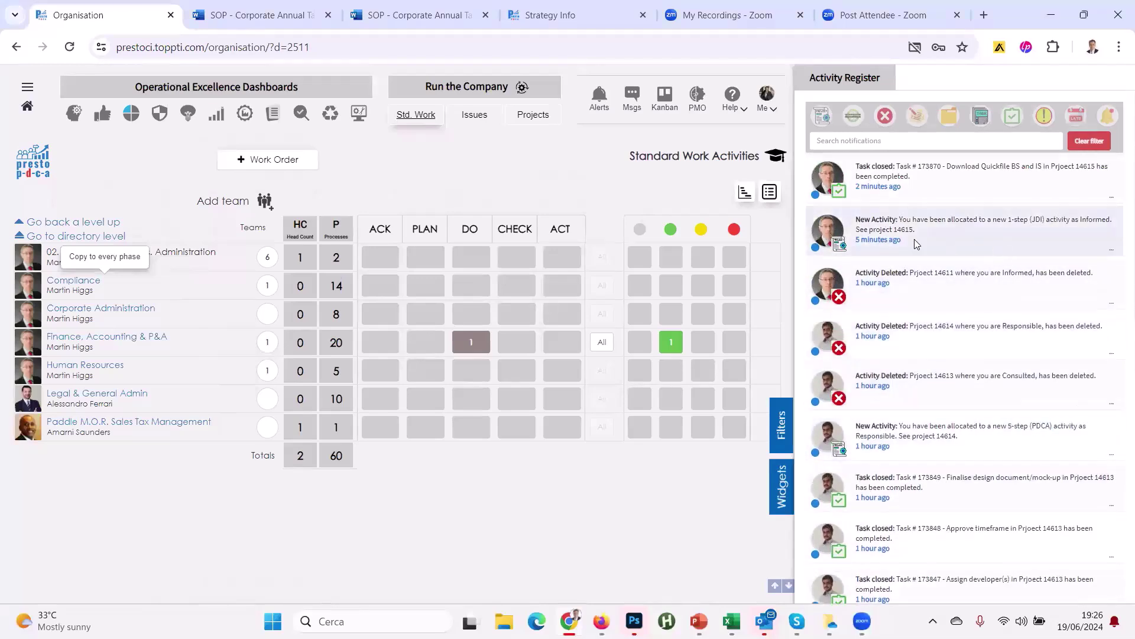
Step: Open the annual filing activity from its new-activity notification in the Activity Register, review its progress, and close it
{"action": "left_click", "coordinate": [916, 247]}
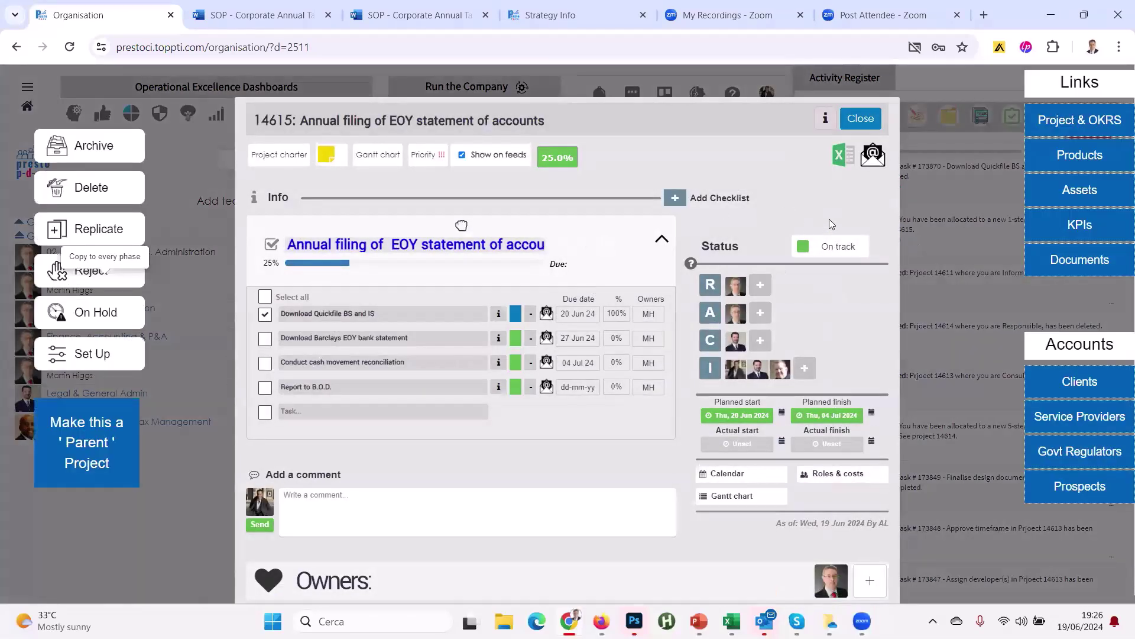
{"action": "left_click", "coordinate": [870, 117]}
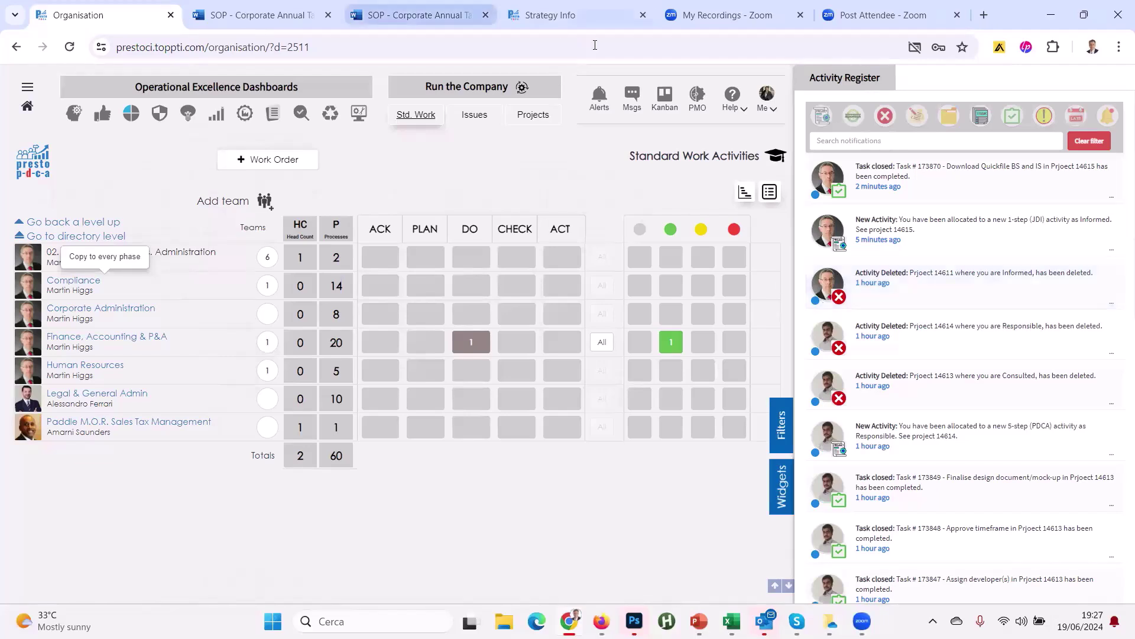
{"action": "left_click", "coordinate": [611, 110]}
{"action": "left_click", "coordinate": [601, 101]}
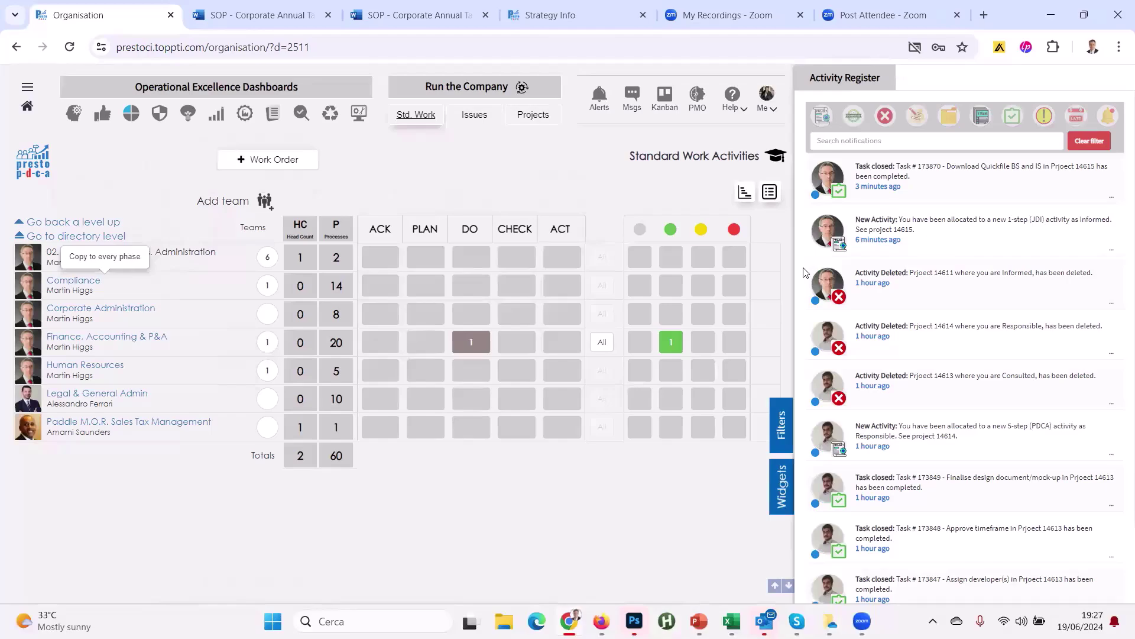
{"action": "key", "text": "alt+Tab"}
{"action": "key", "text": "alt+Tab"}
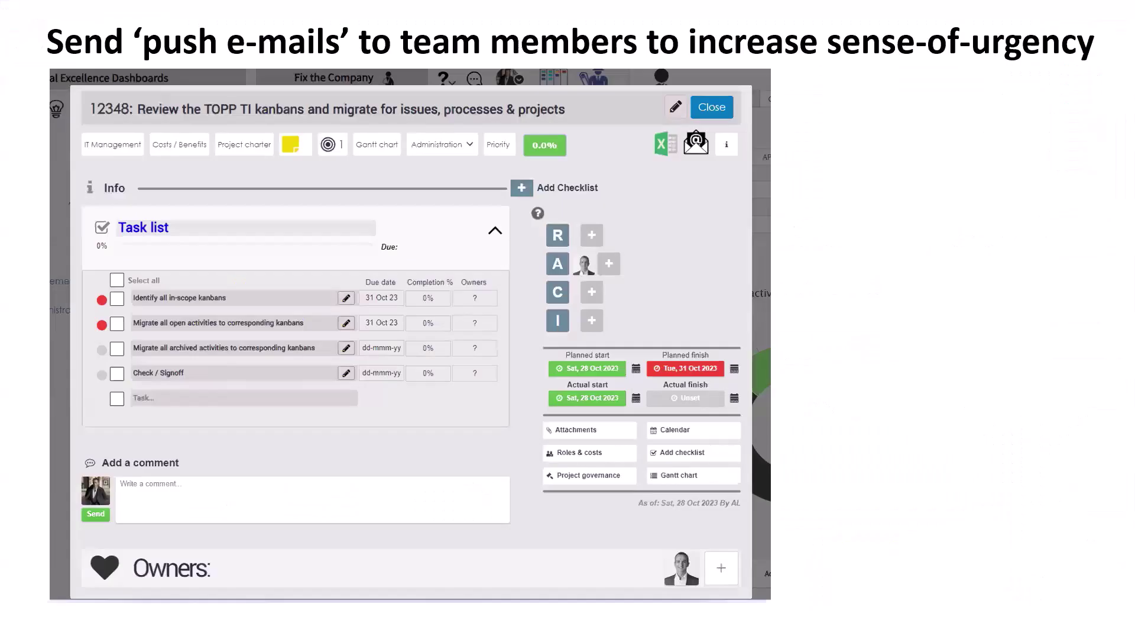
{"action": "left_click", "coordinate": [745, 127]}
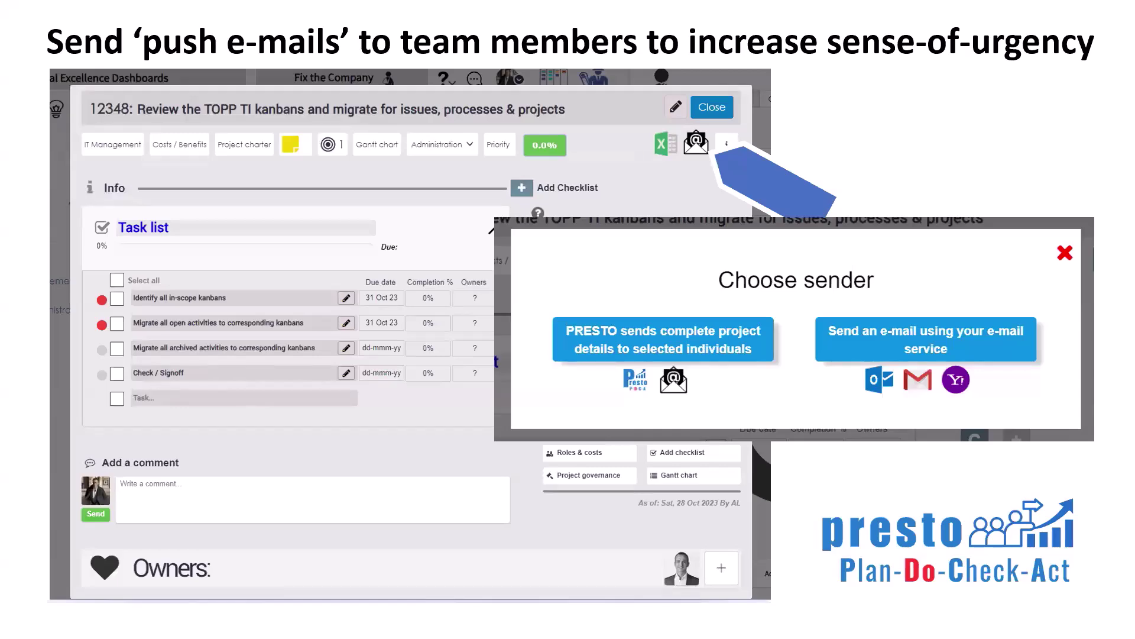
{"action": "key", "text": "alt+Tab"}
{"action": "key", "text": "alt+Tab"}
{"action": "key", "text": "alt+Tab"}
{"action": "key", "text": "alt+Tab"}
{"action": "key", "text": "alt+shift+Tab"}
{"action": "key", "text": "alt+shift+Tab"}
{"action": "key", "text": "alt+shift+Tab"}
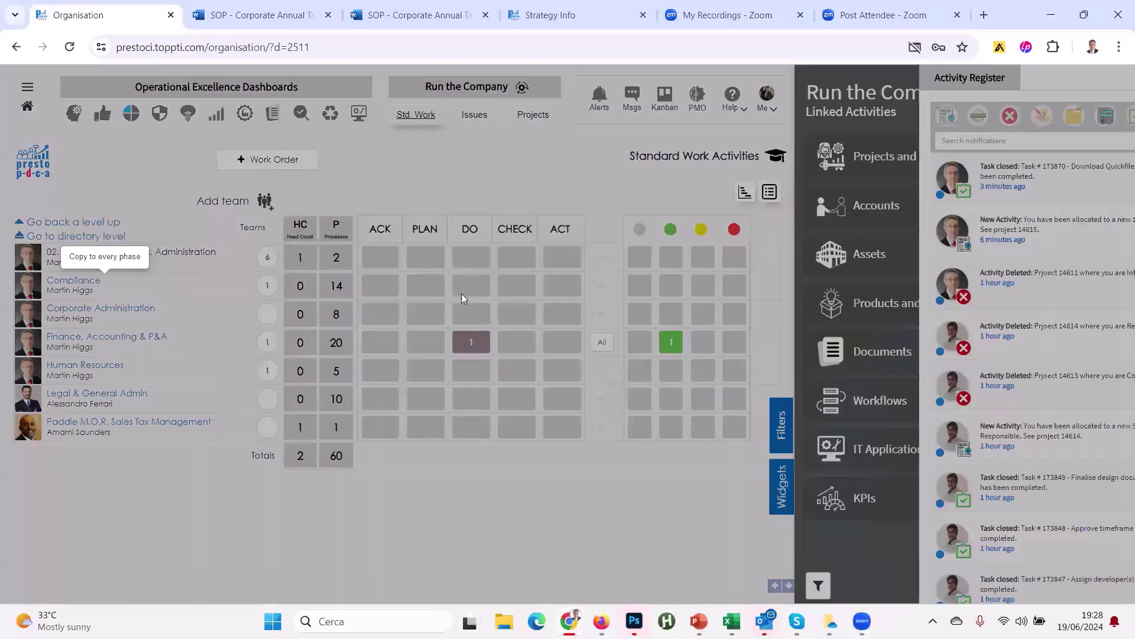
Step: Open the Finance, Accounting & P&A activity in the DO phase, set the Barclays bank statement task's due date to 19 Jun 2024, and return to the dashboard
{"action": "left_click", "coordinate": [470, 342]}
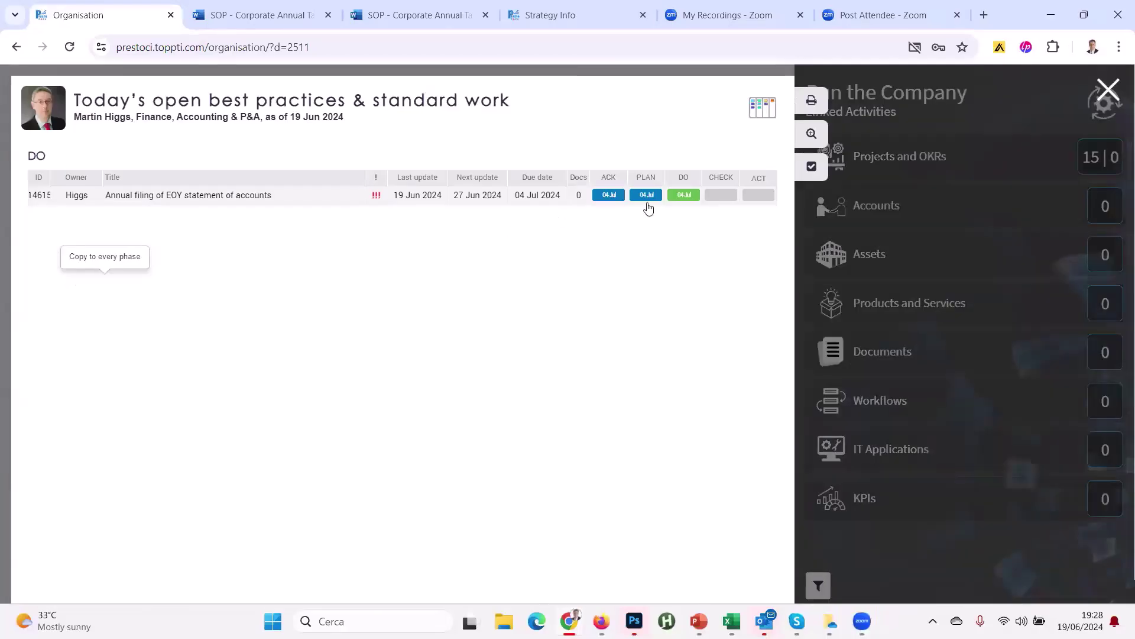
{"action": "left_click", "coordinate": [690, 199]}
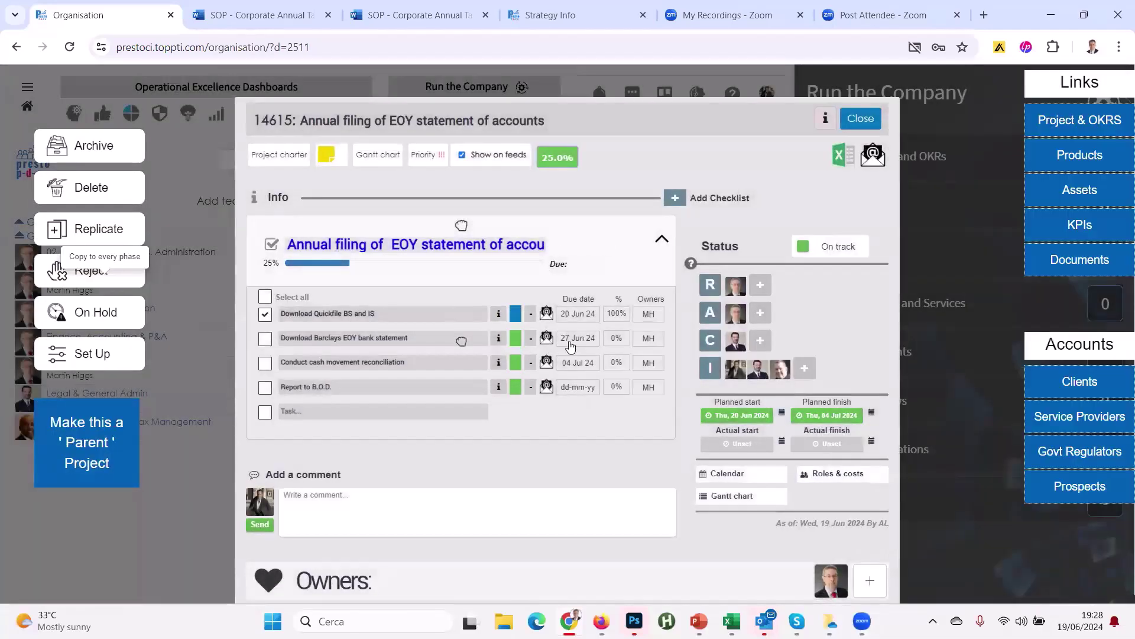
{"action": "left_click", "coordinate": [579, 340]}
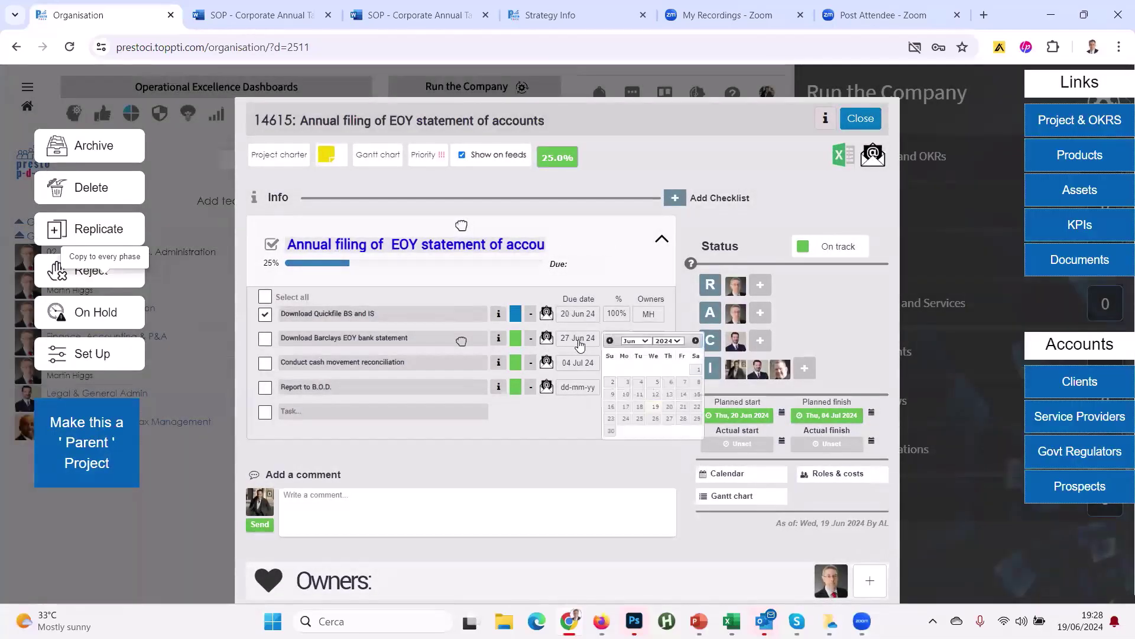
{"action": "left_click", "coordinate": [655, 407]}
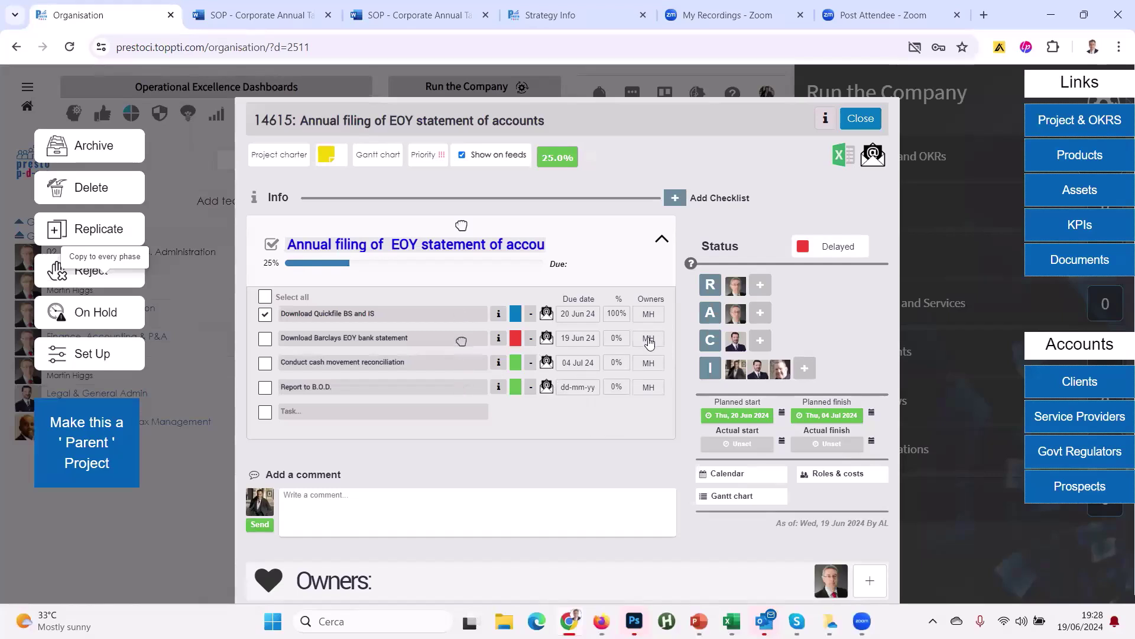
{"action": "left_click", "coordinate": [862, 118]}
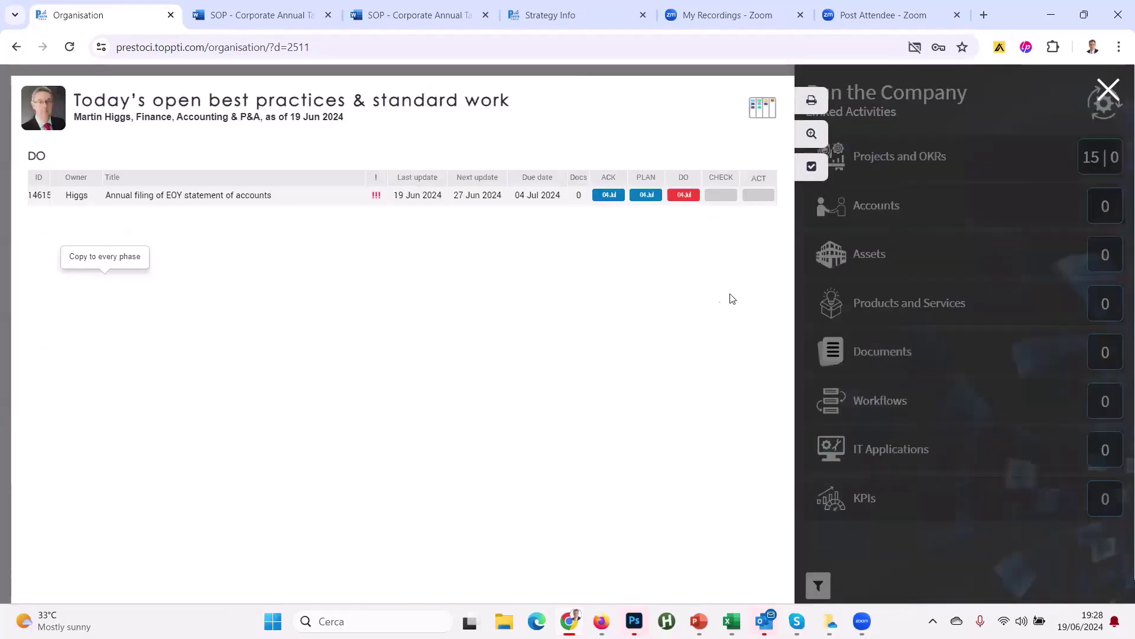
{"action": "left_click", "coordinate": [673, 258]}
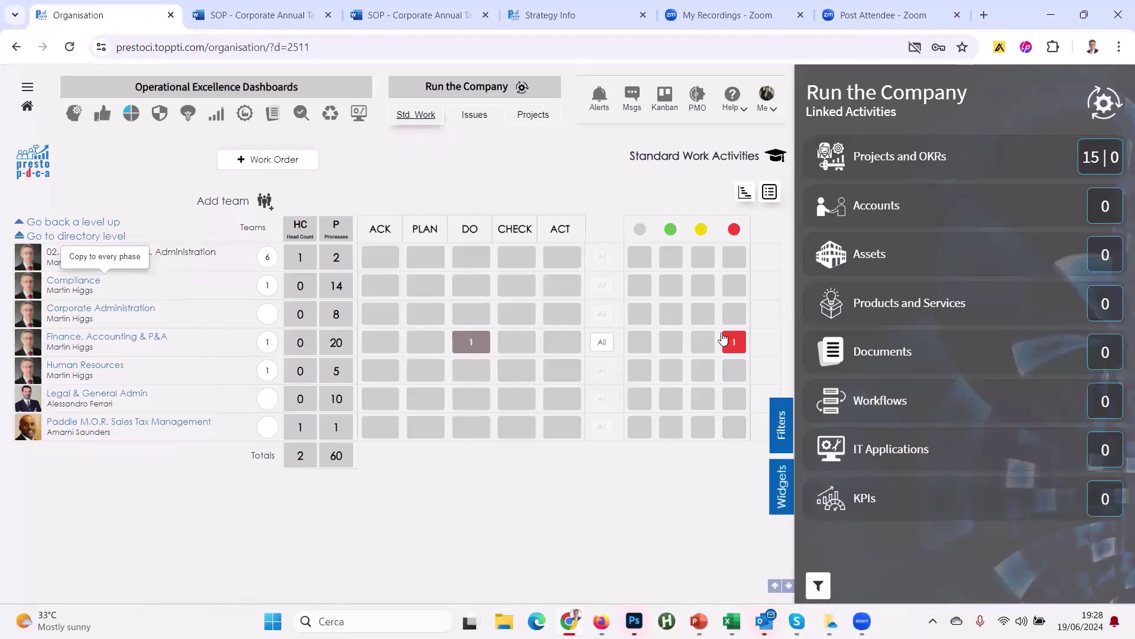
Step: Open the delayed annual filing activity from its red status count and prepare a Presto push e-mail with all RACI users selected
{"action": "left_click", "coordinate": [733, 341]}
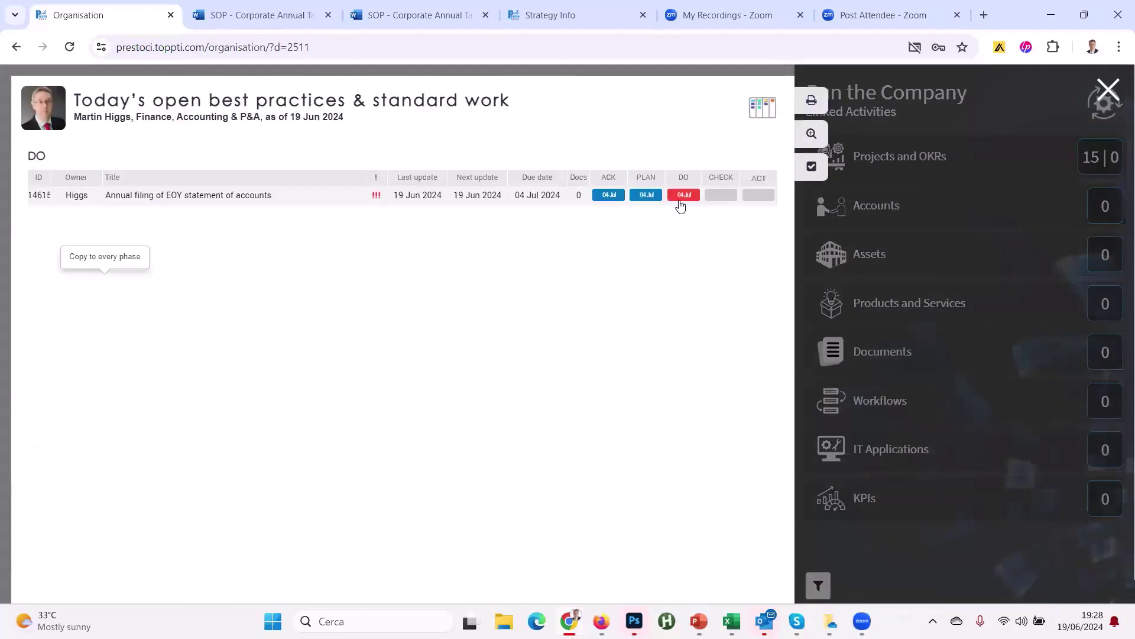
{"action": "left_click", "coordinate": [679, 220]}
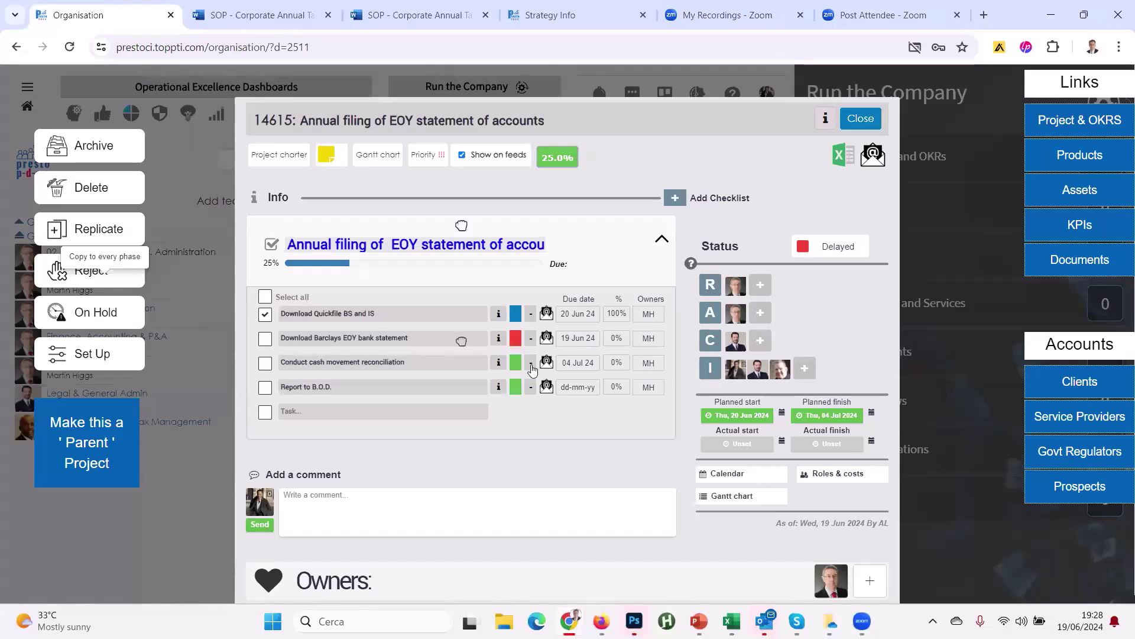
{"action": "left_click", "coordinate": [873, 155]}
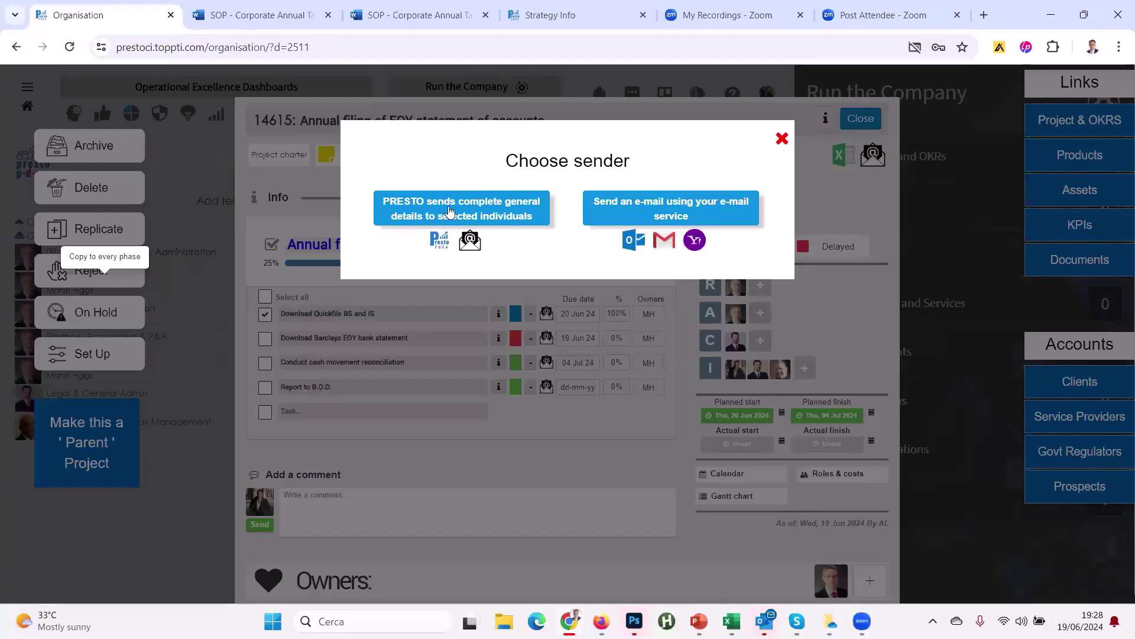
{"action": "left_click", "coordinate": [483, 206]}
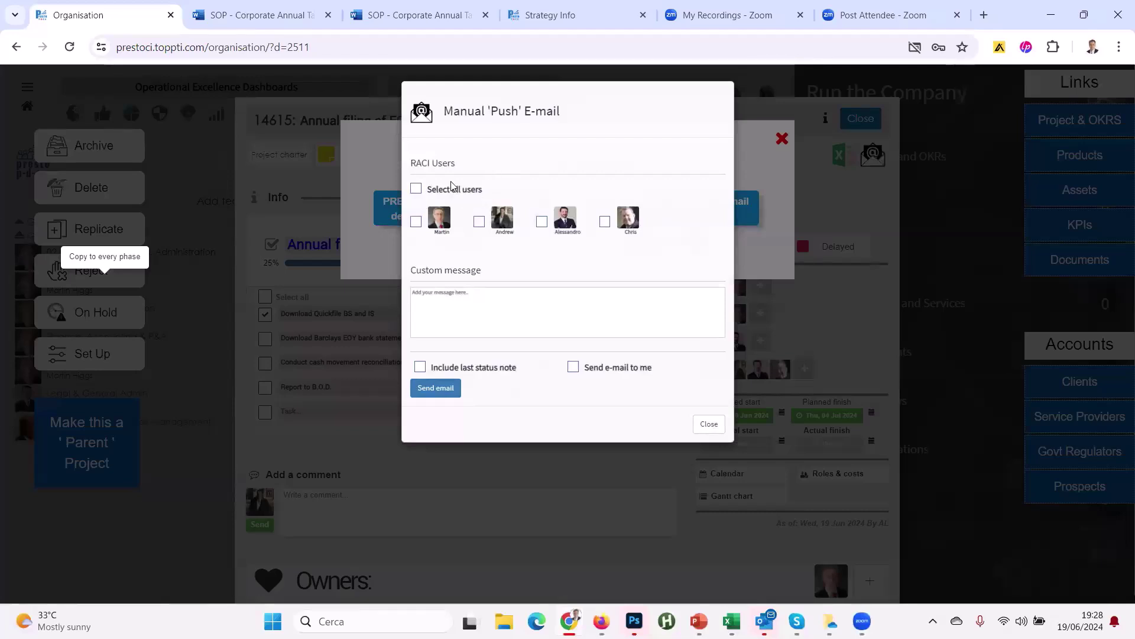
{"action": "left_click", "coordinate": [418, 190]}
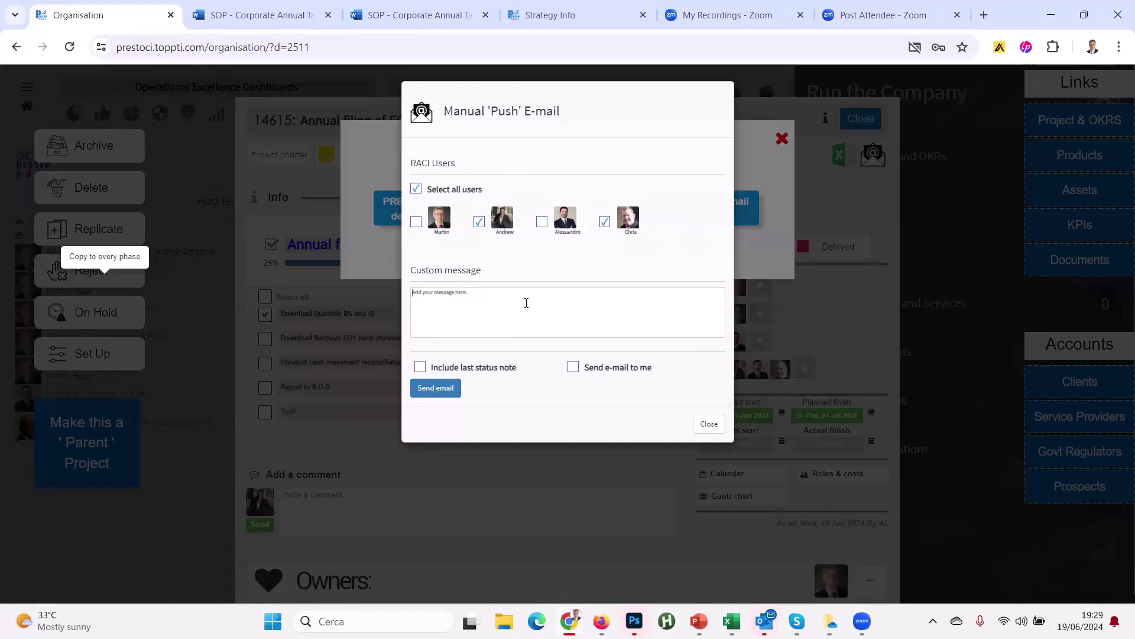
Step: Write the custom message "Hey guys, whats happening with this.. Please give update by EOD today." and send the push e-mail
{"action": "type", "text": "Hey guy"}
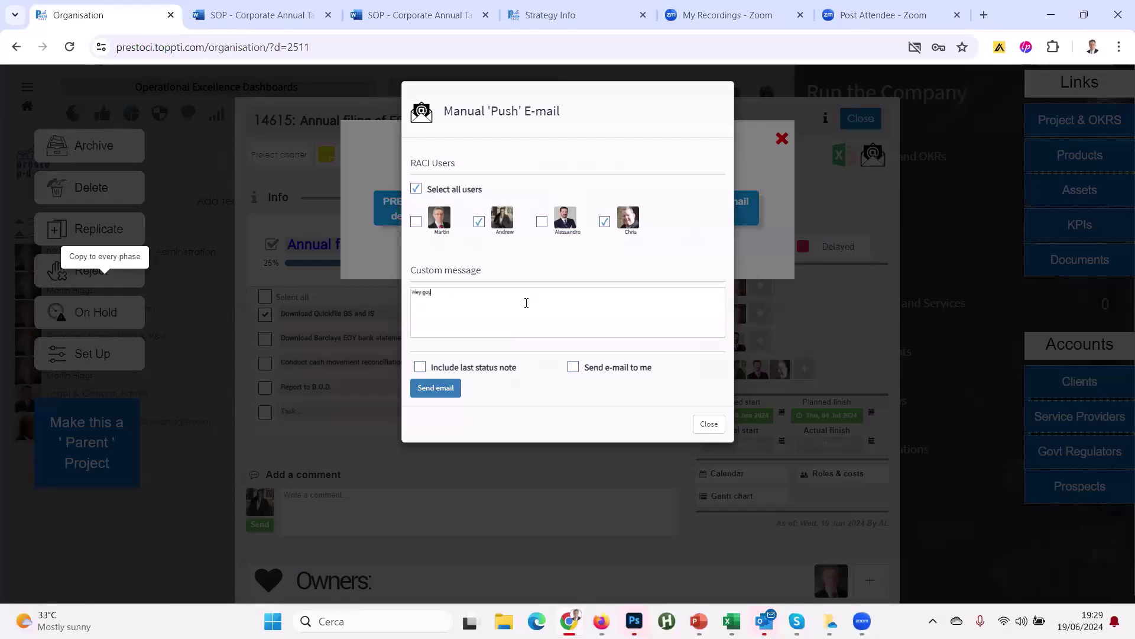
{"action": "type", "text": "s, whats ah happening with this.. Please give update by "}
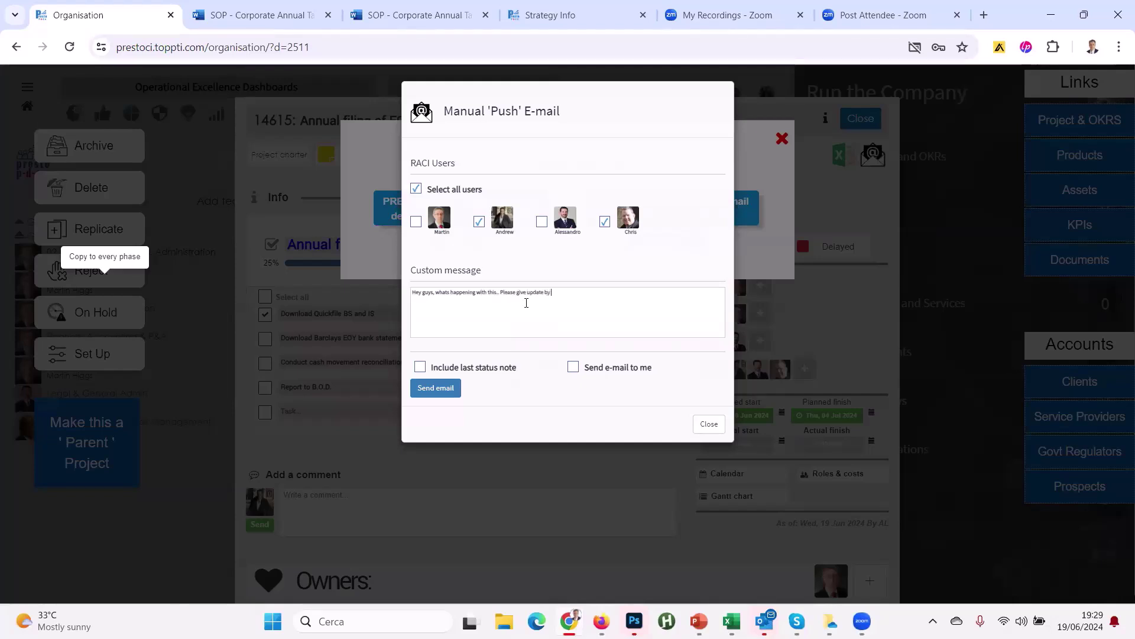
{"action": "type", "text": "EOD today."}
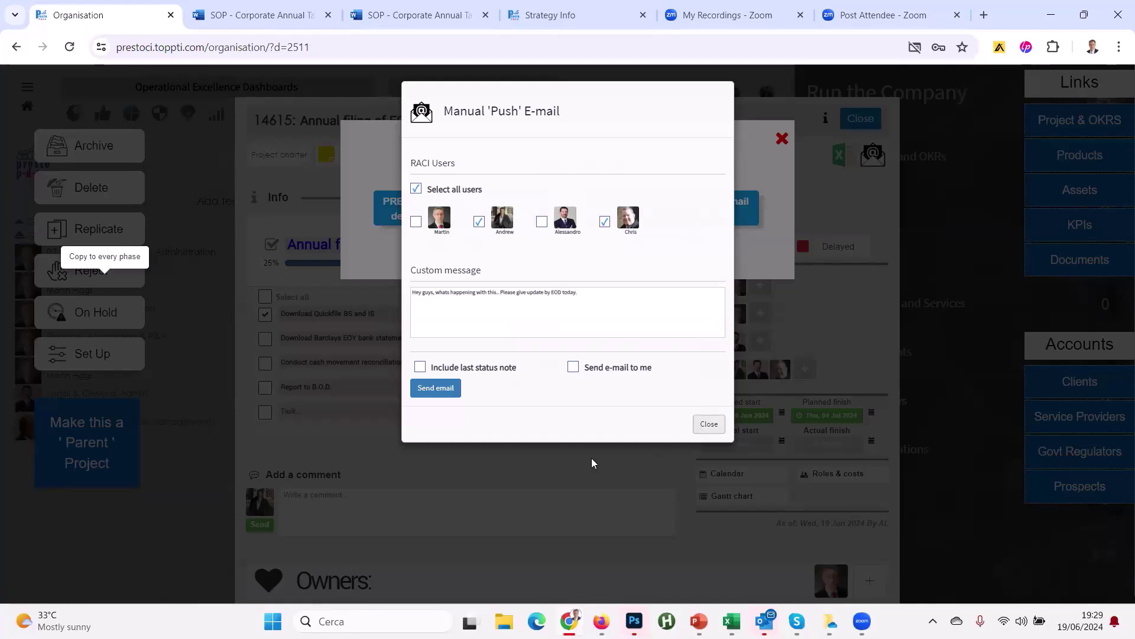
{"action": "left_click", "coordinate": [440, 389]}
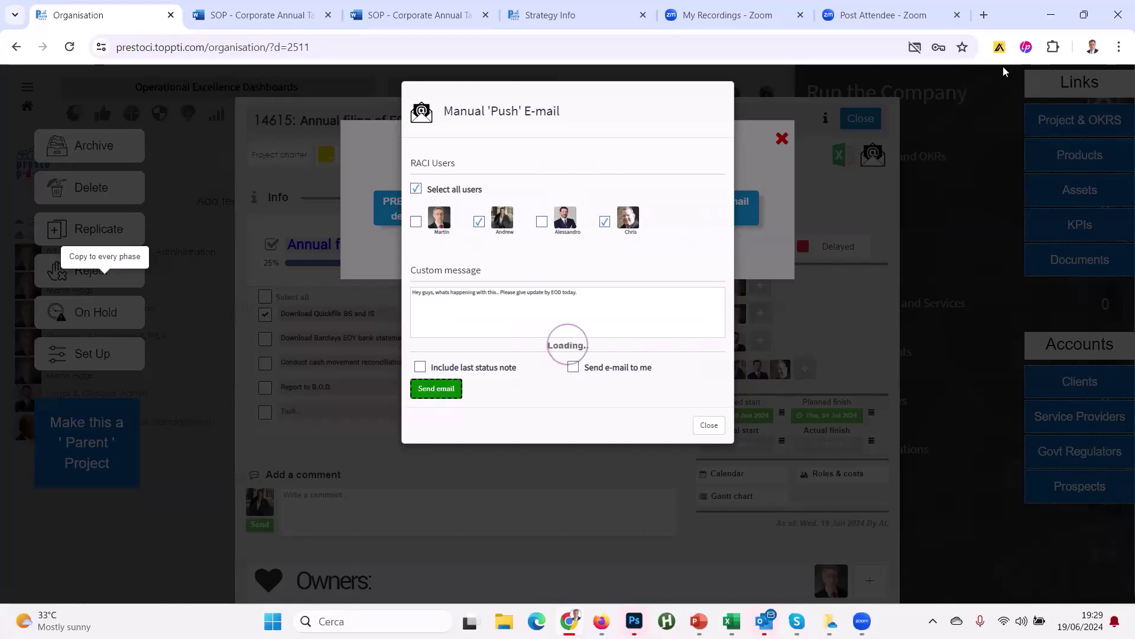
Step: Open Gmail in a new browser tab and open the newest Presto PDCA e-mail about the annual filing of EOY statement of accounts
{"action": "left_click", "coordinate": [984, 15]}
{"action": "type", "text": "google.co.uk"}
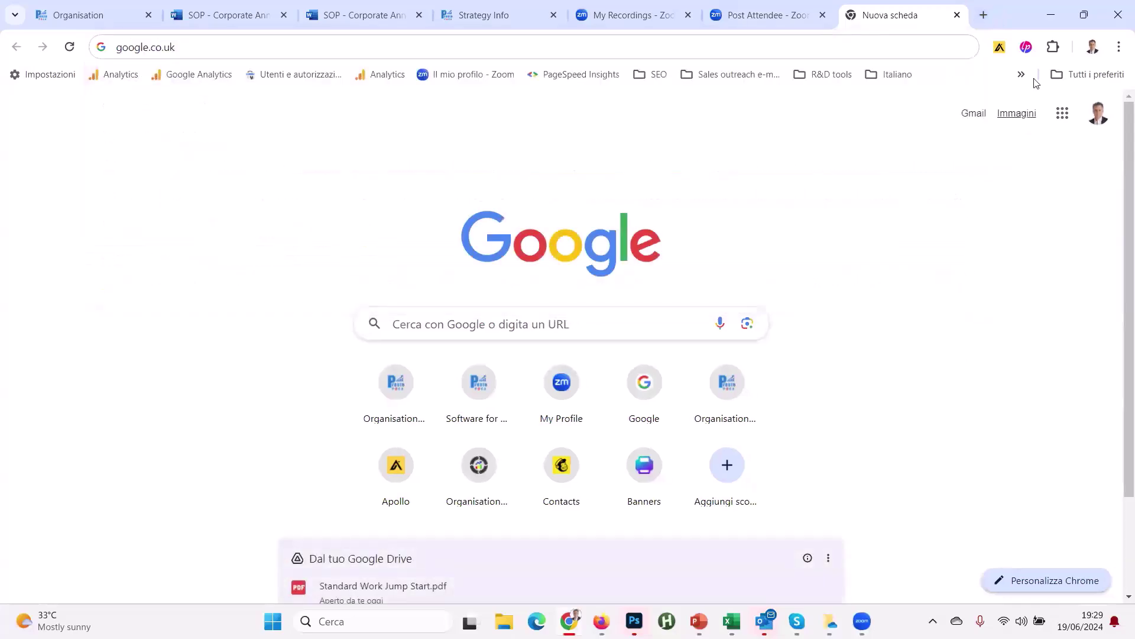
{"action": "left_click", "coordinate": [974, 113]}
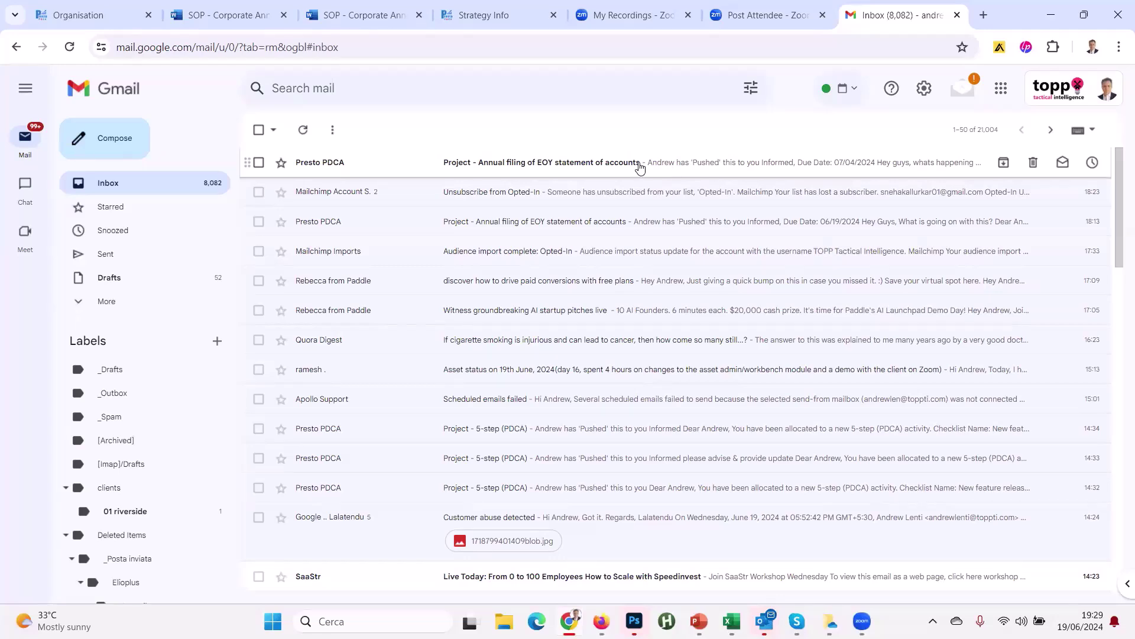
{"action": "left_click", "coordinate": [642, 168]}
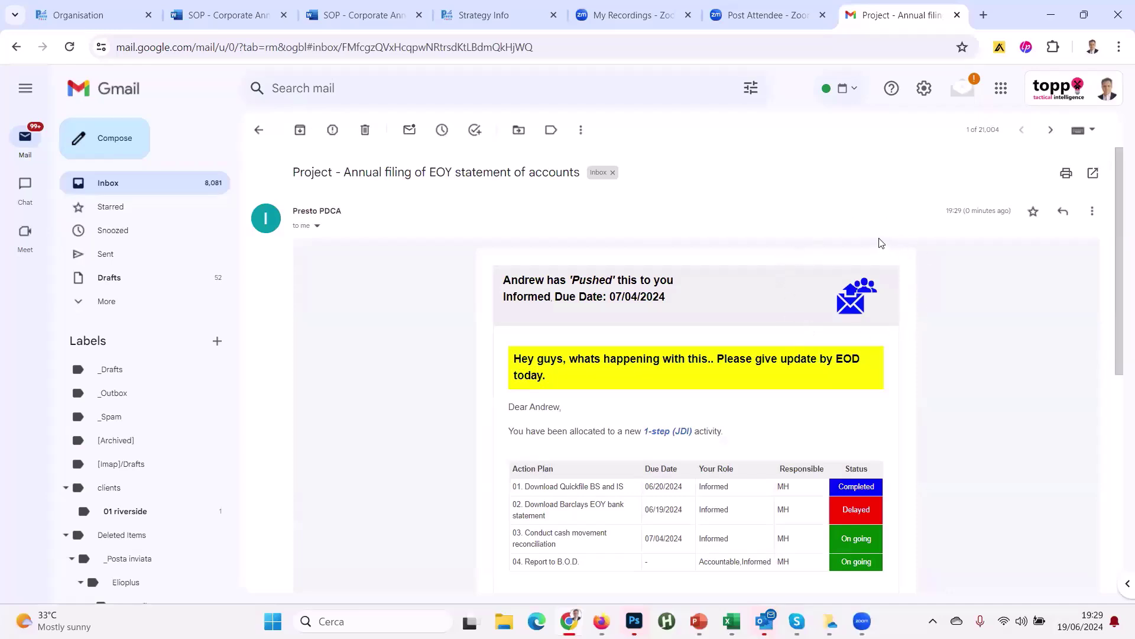
{"action": "key", "text": "alt"}
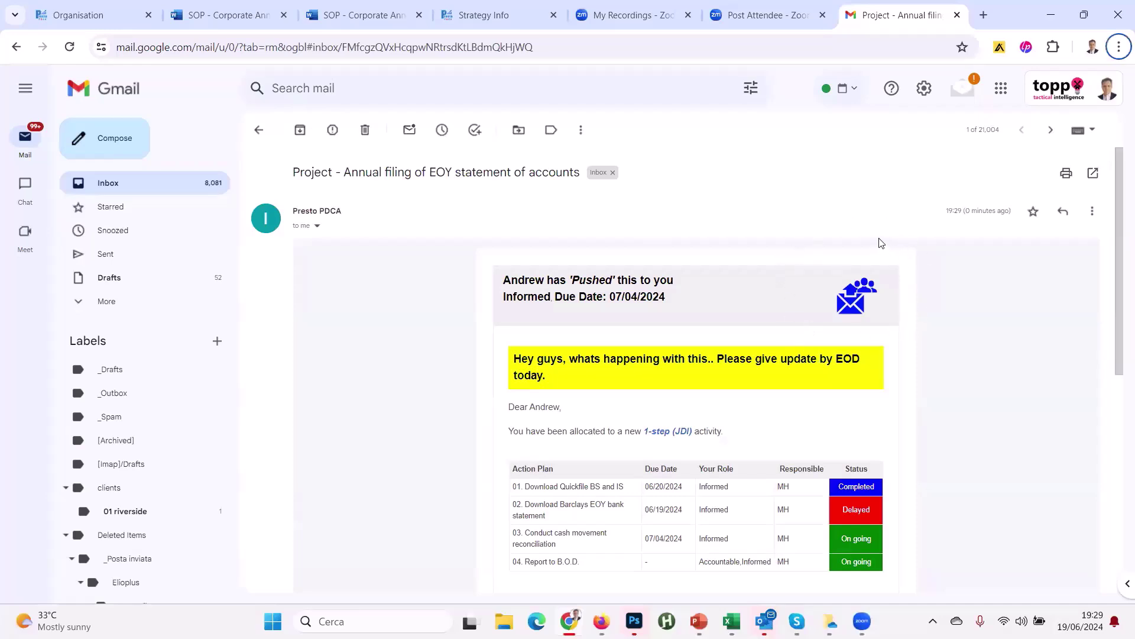
{"action": "left_click", "coordinate": [99, 18]}
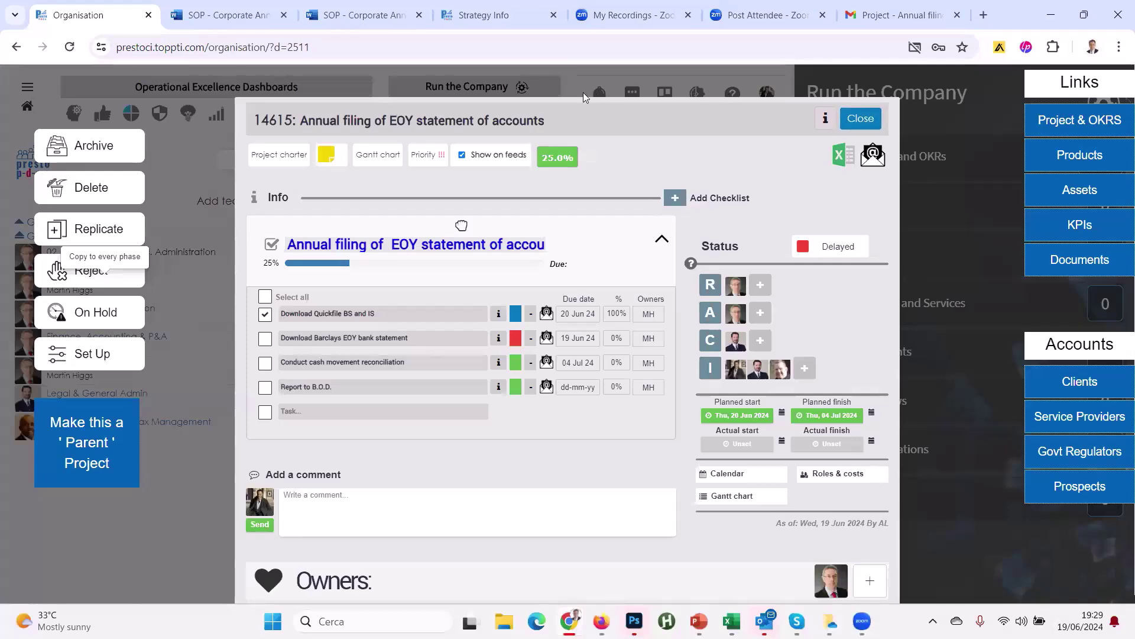
{"action": "key", "text": "alt+Tab"}
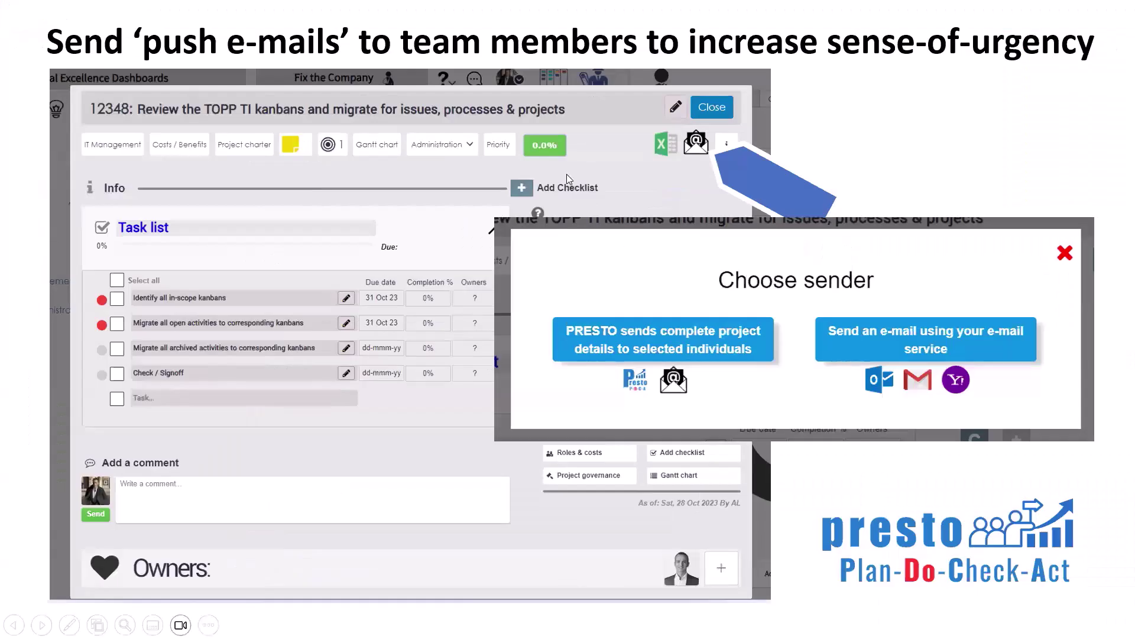
{"action": "key", "text": "alt+Tab"}
{"action": "left_click", "coordinate": [877, 22]}
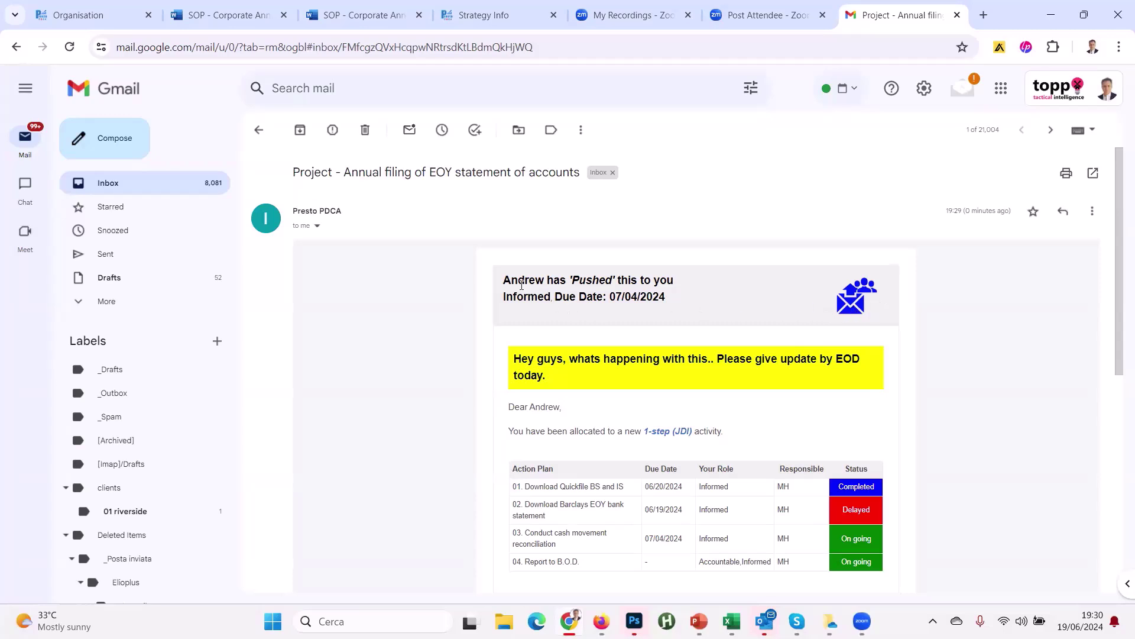
Step: Examine the push e-mail's heading, custom message and action plan table, including each task's due date, role, responsible person and status
{"action": "left_click_drag", "start_coordinate": [503, 278], "coordinate": [572, 278]}
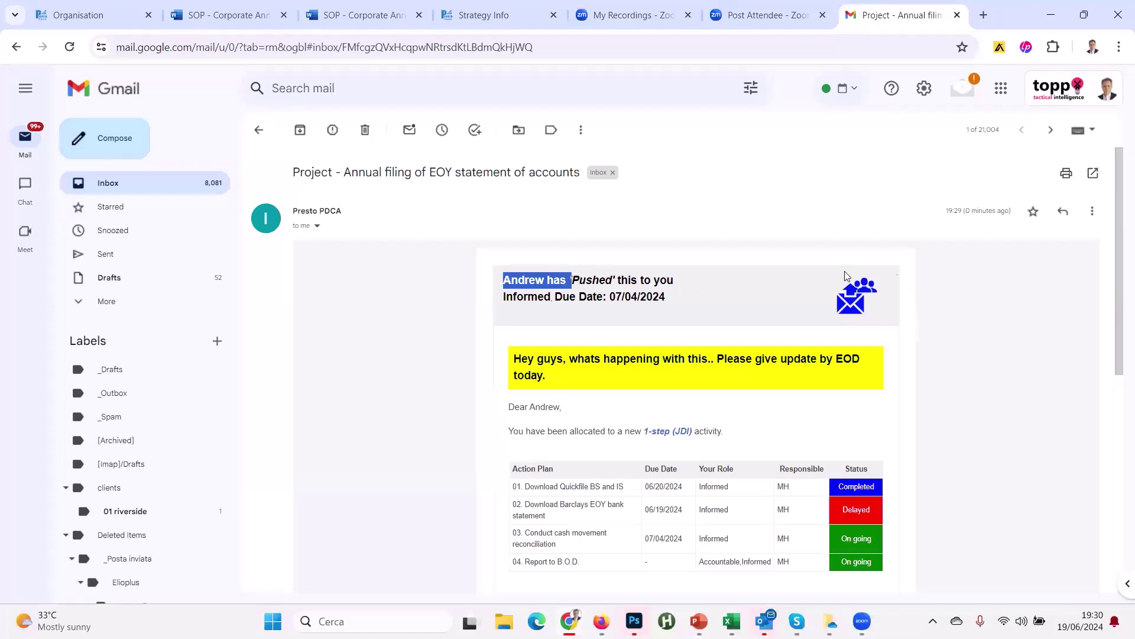
{"action": "left_click_drag", "start_coordinate": [546, 376], "coordinate": [885, 362]}
{"action": "left_click", "coordinate": [953, 371]}
{"action": "left_click", "coordinate": [546, 380]}
{"action": "scroll", "coordinate": [769, 437], "scroll_direction": "down", "scroll_amount": 1}
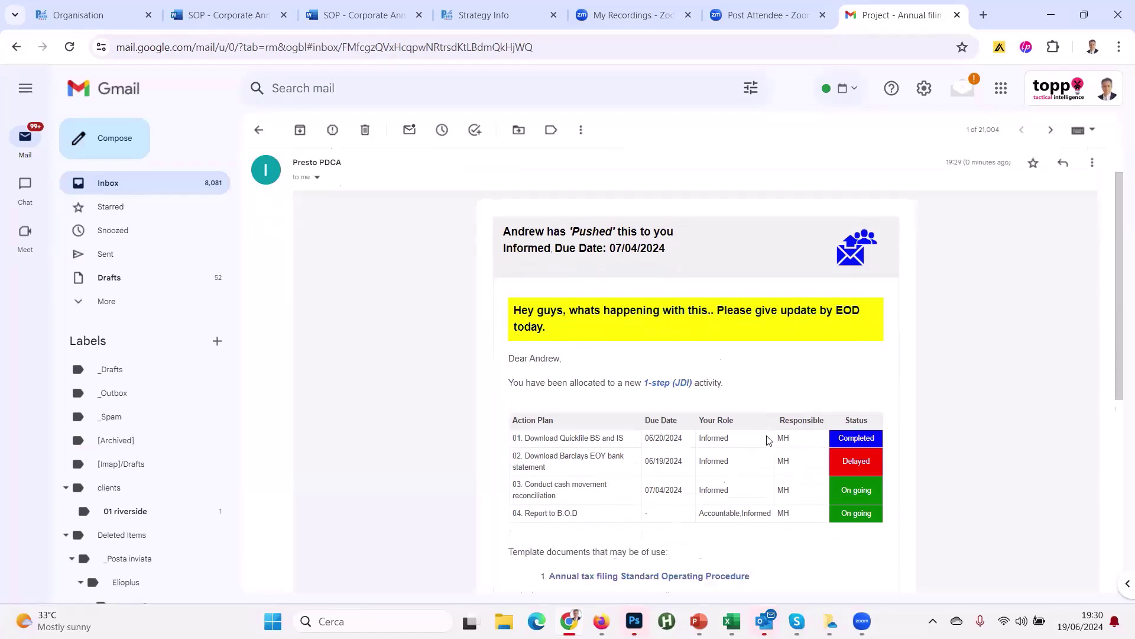
{"action": "left_click_drag", "start_coordinate": [567, 410], "coordinate": [625, 413]}
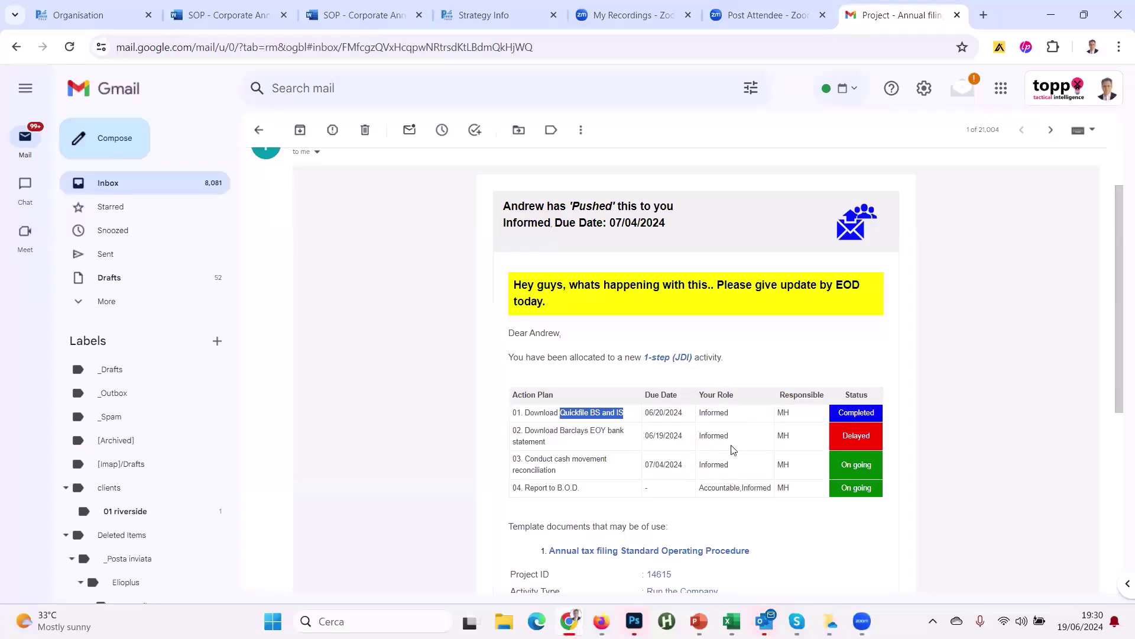
{"action": "left_click_drag", "start_coordinate": [697, 414], "coordinate": [760, 438]}
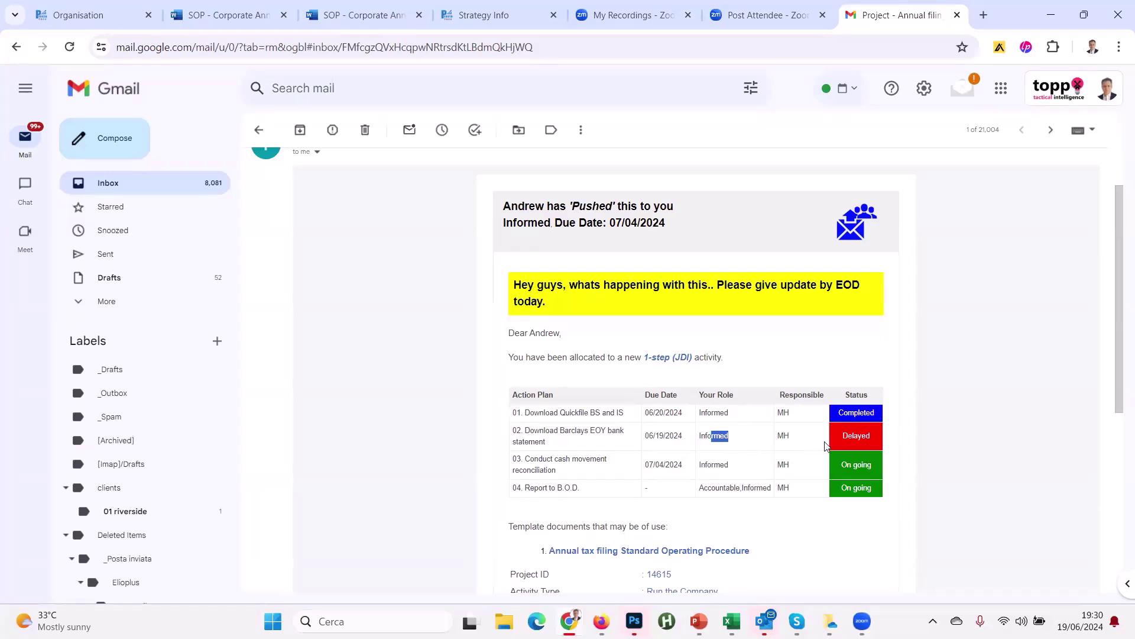
{"action": "left_click_drag", "start_coordinate": [640, 441], "coordinate": [675, 439]}
{"action": "left_click", "coordinate": [781, 435]}
{"action": "scroll", "coordinate": [740, 337], "scroll_direction": "down", "scroll_amount": 1}
{"action": "scroll", "coordinate": [739, 339], "scroll_direction": "up", "scroll_amount": 1}
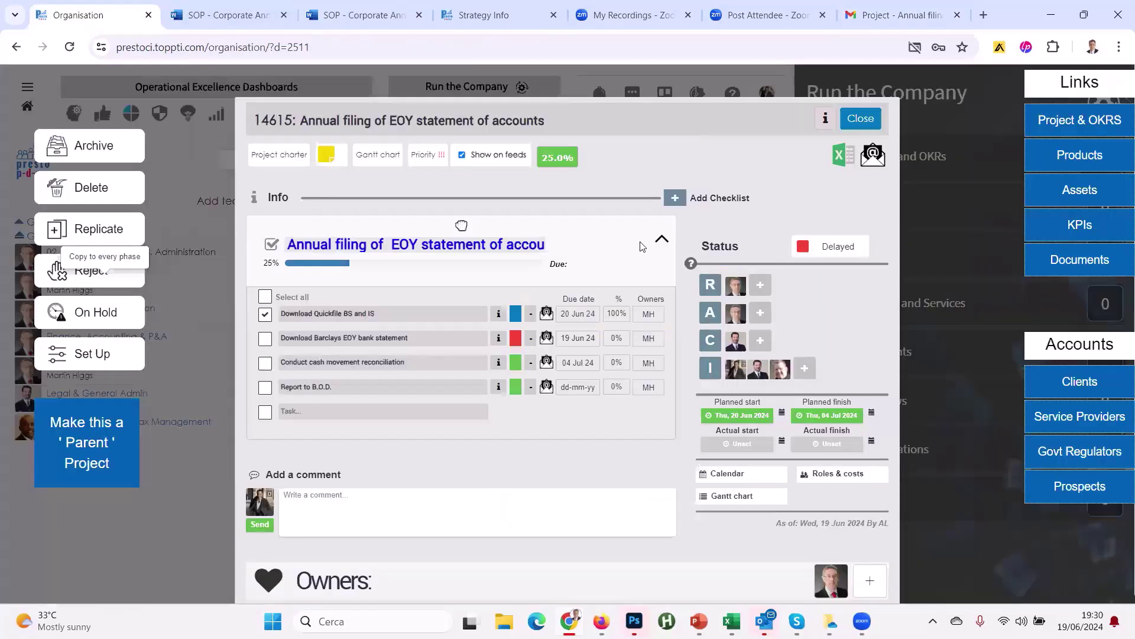
Step: Check the push e-mail against the annual filing activity in Presto and read its template document and project details
{"action": "left_click", "coordinate": [136, 13]}
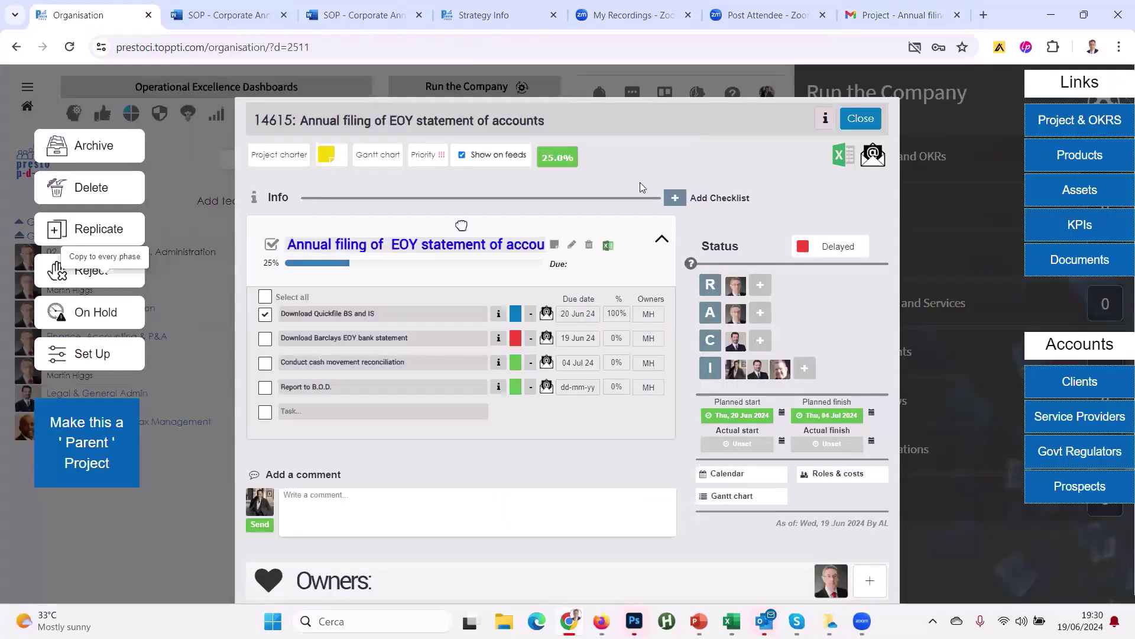
{"action": "left_click", "coordinate": [899, 15]}
{"action": "scroll", "coordinate": [709, 358], "scroll_direction": "down", "scroll_amount": 1}
{"action": "scroll", "coordinate": [657, 331], "scroll_direction": "up", "scroll_amount": 1}
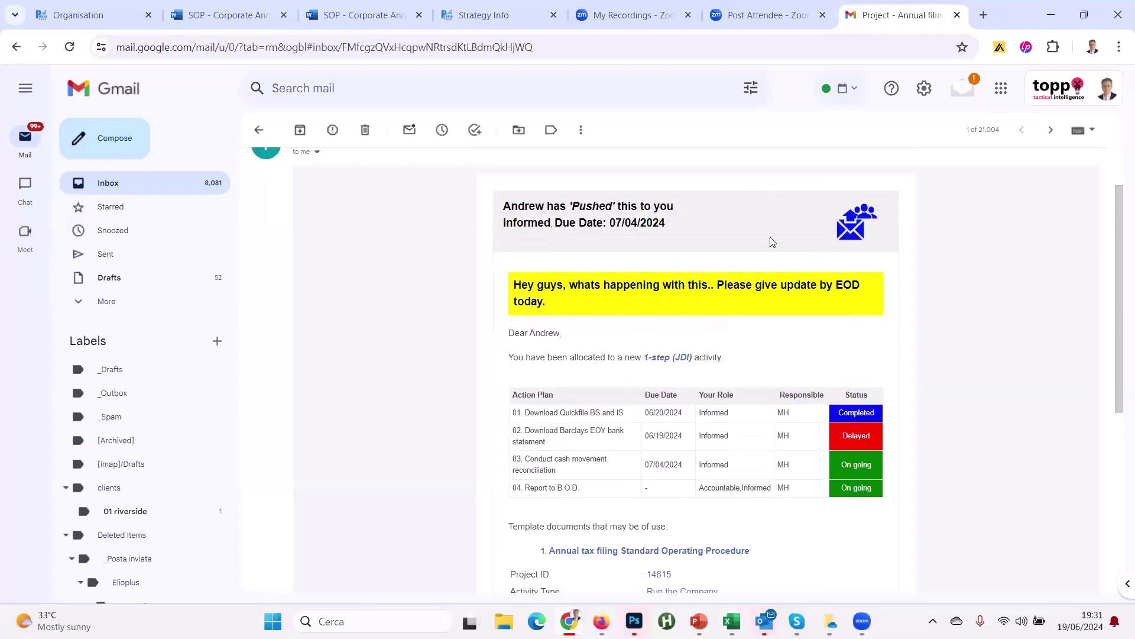
{"action": "scroll", "coordinate": [769, 278], "scroll_direction": "down", "scroll_amount": 1}
{"action": "scroll", "coordinate": [836, 321], "scroll_direction": "down", "scroll_amount": 1}
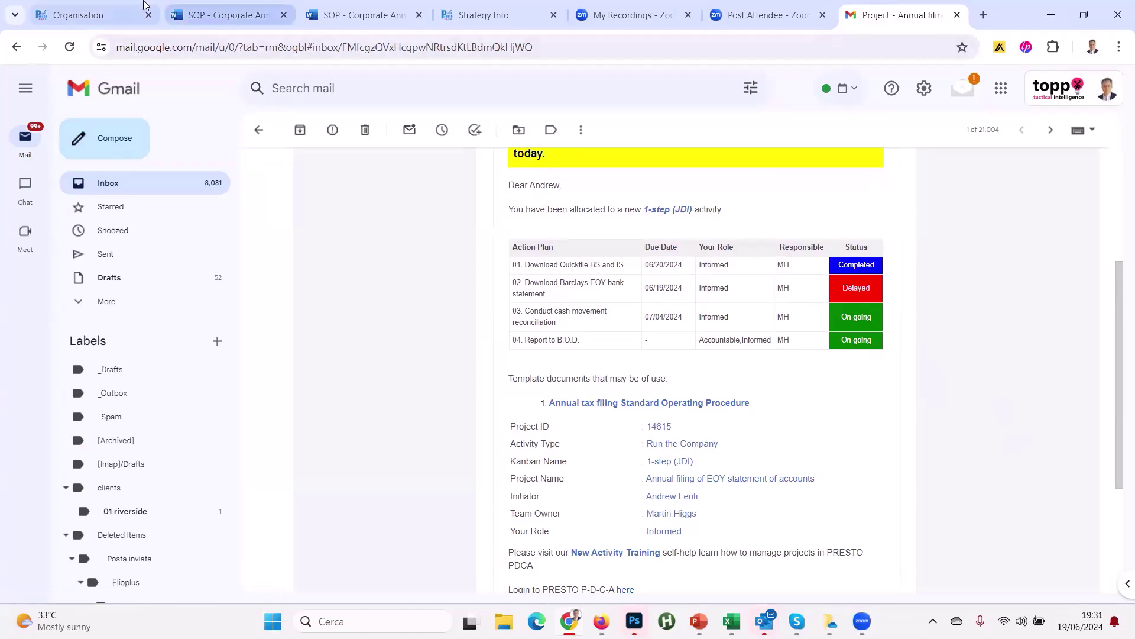
Step: Show the activity's templates in its project information and open the Annual tax filing Standard Operating Procedure linked in the e-mail for comparison
{"action": "left_click", "coordinate": [119, 15]}
{"action": "left_click", "coordinate": [825, 119]}
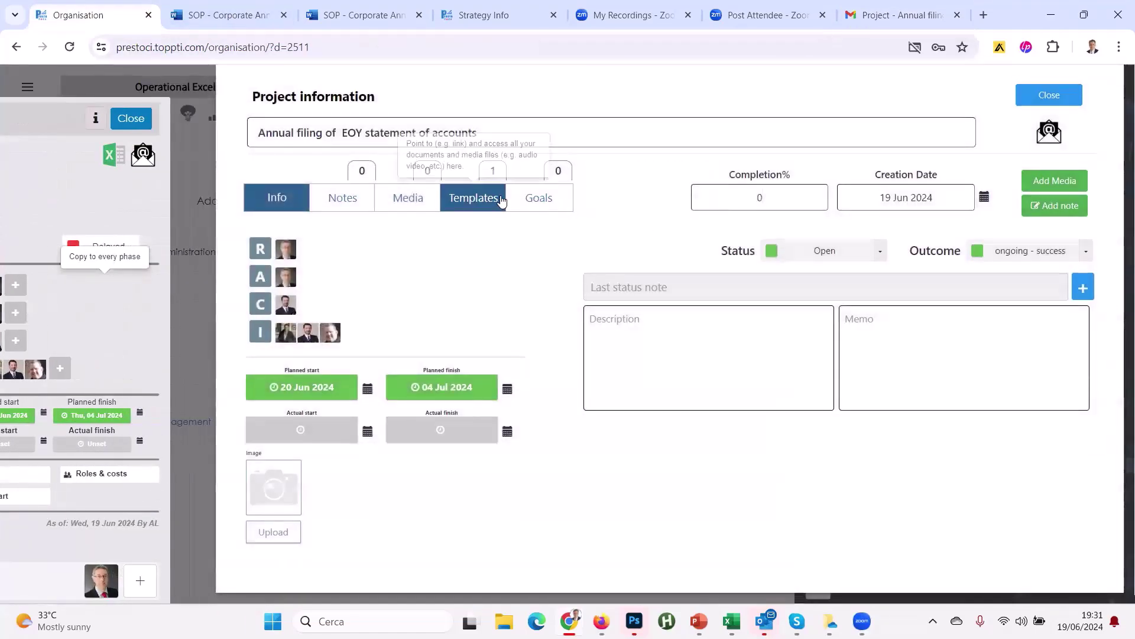
{"action": "left_click", "coordinate": [501, 199]}
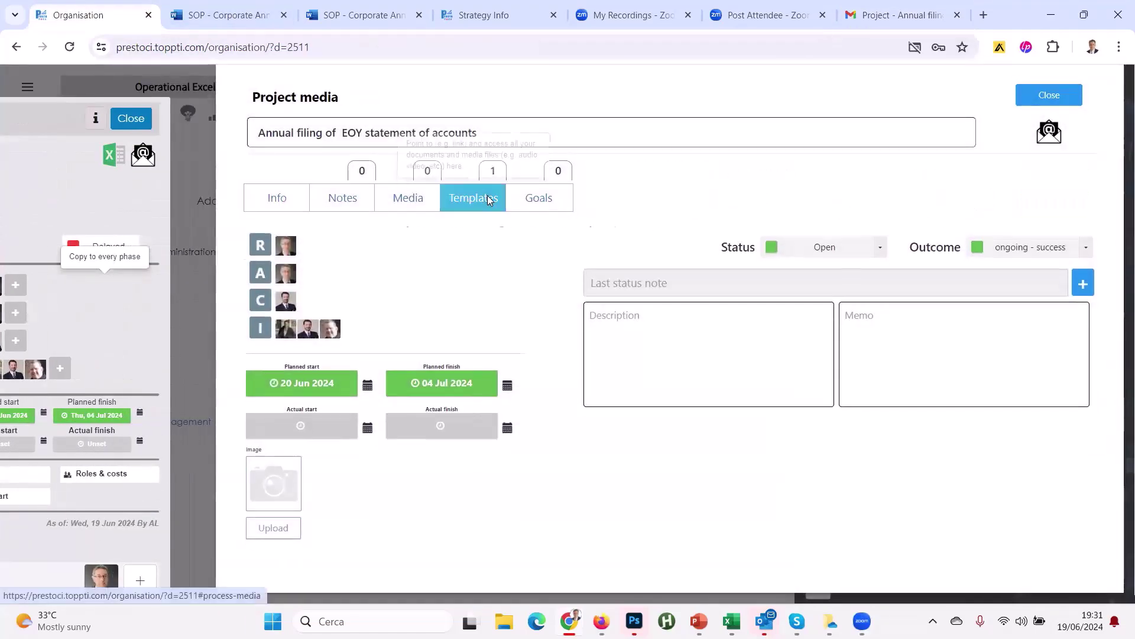
{"action": "left_click", "coordinate": [908, 12]}
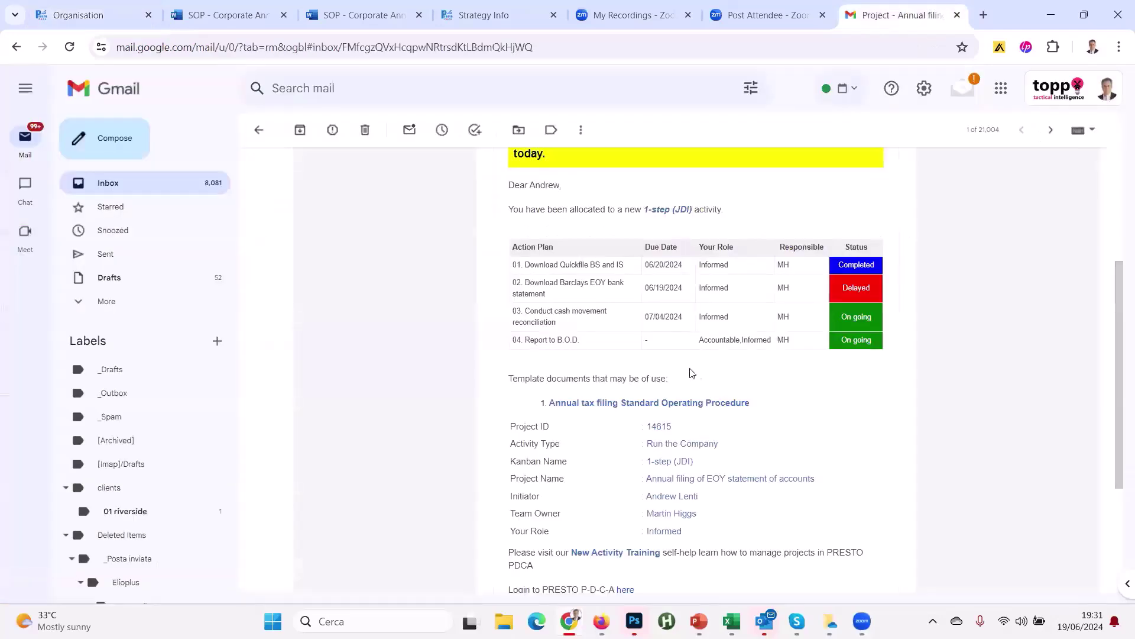
{"action": "left_click", "coordinate": [666, 407]}
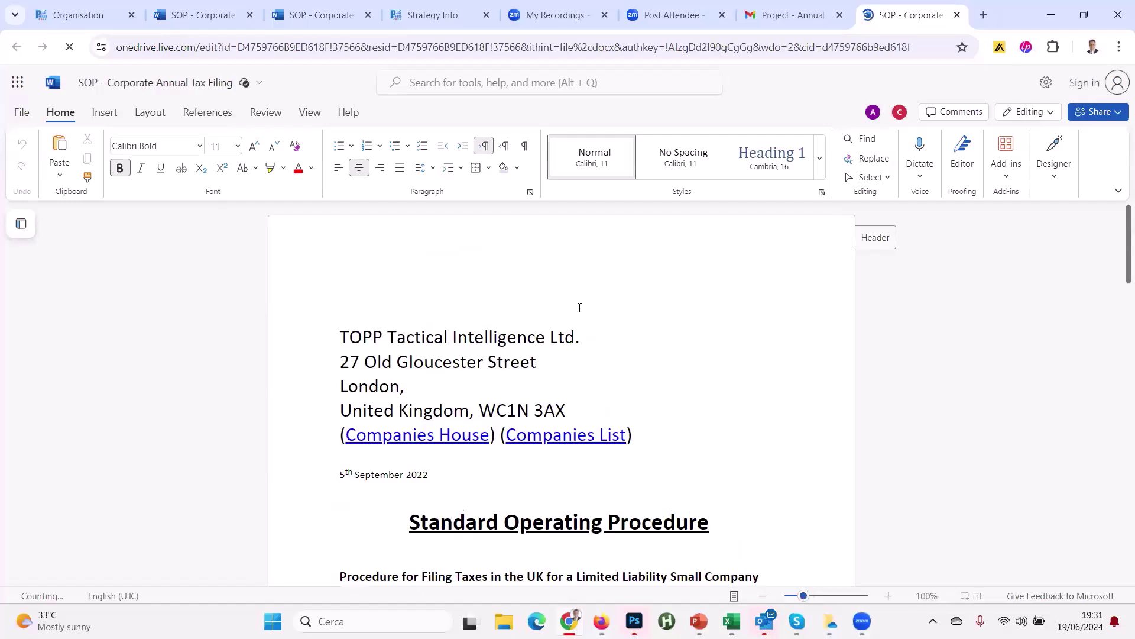
{"action": "left_click", "coordinate": [107, 15]}
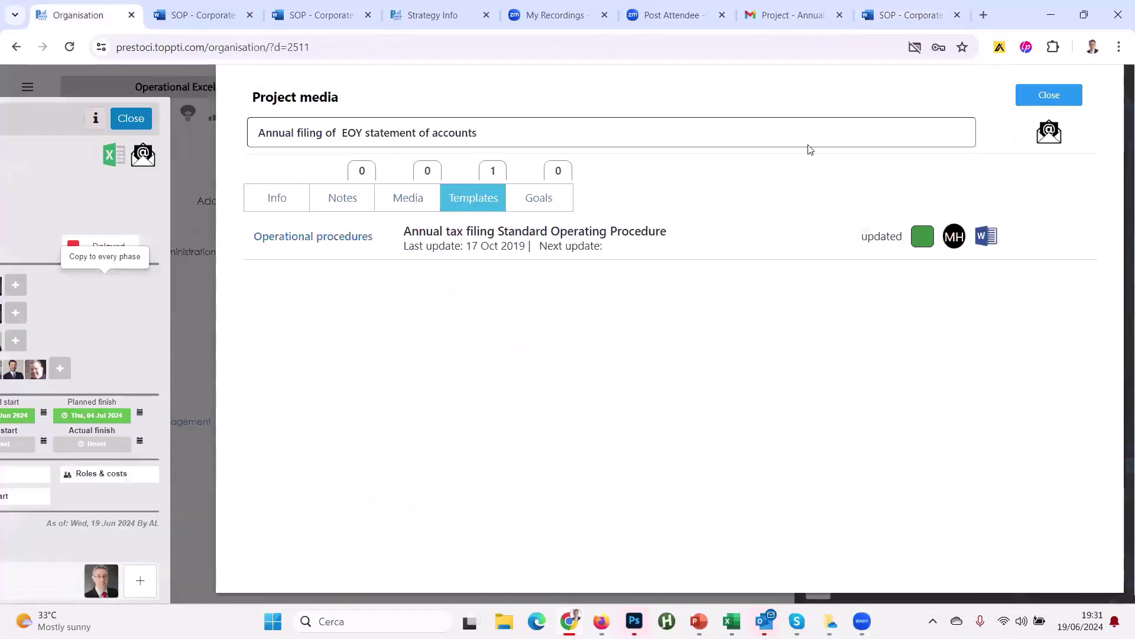
Step: Read the push e-mail through to its training and login links and return to the Gmail inbox
{"action": "left_click", "coordinate": [813, 18]}
{"action": "scroll", "coordinate": [733, 397], "scroll_direction": "up", "scroll_amount": 3}
{"action": "scroll", "coordinate": [693, 373], "scroll_direction": "down", "scroll_amount": 3}
{"action": "scroll", "coordinate": [793, 398], "scroll_direction": "down", "scroll_amount": 1}
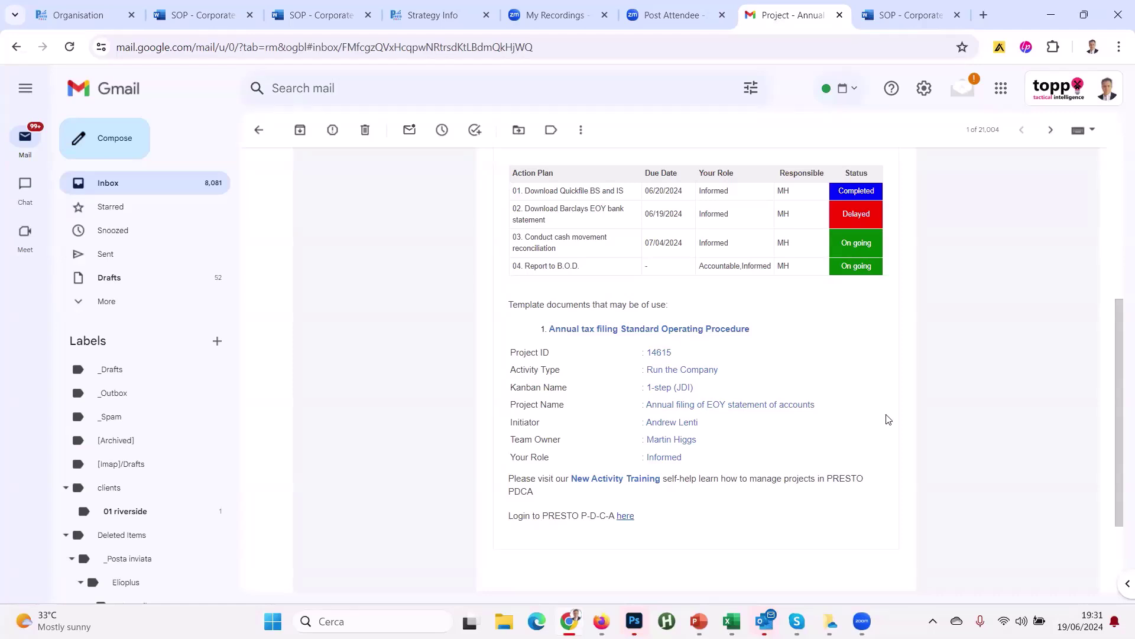
{"action": "scroll", "coordinate": [964, 425], "scroll_direction": "up", "scroll_amount": 5}
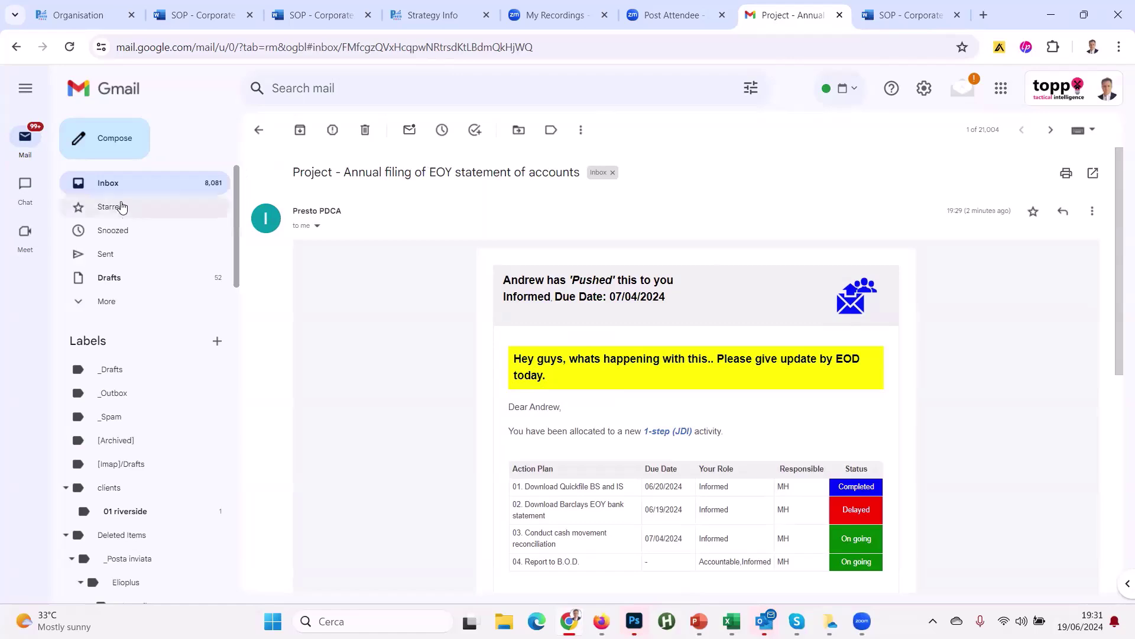
{"action": "left_click", "coordinate": [108, 185]}
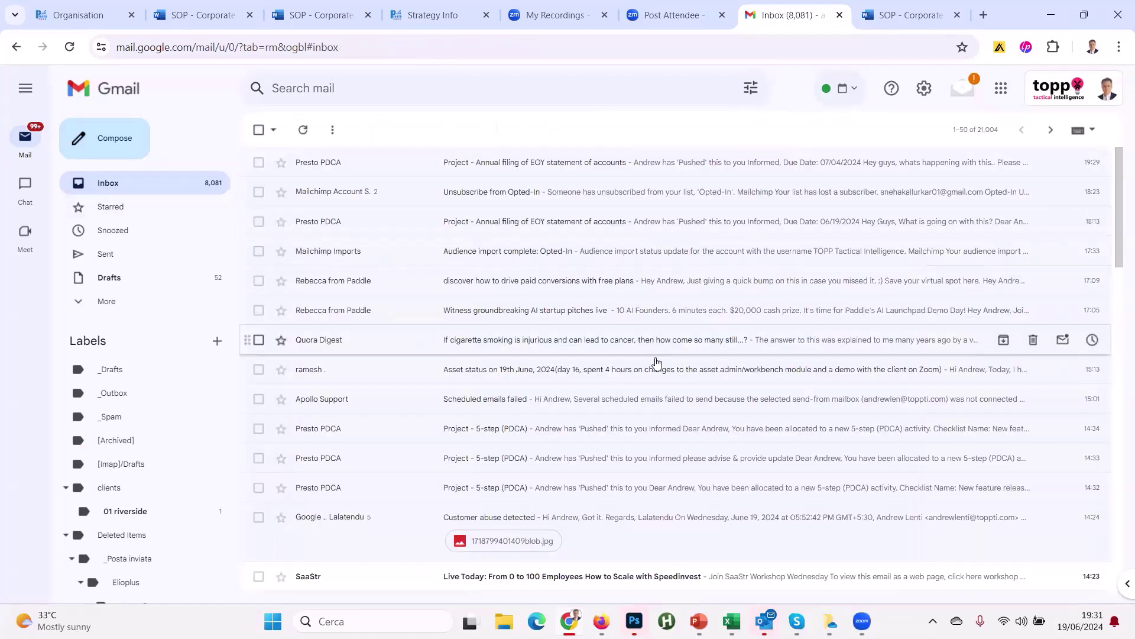
Step: Close the activity's project information, and reopen the push e-mail to open its Annual tax filing Standard Operating Procedure link
{"action": "left_click", "coordinate": [83, 14]}
{"action": "left_click", "coordinate": [1038, 93]}
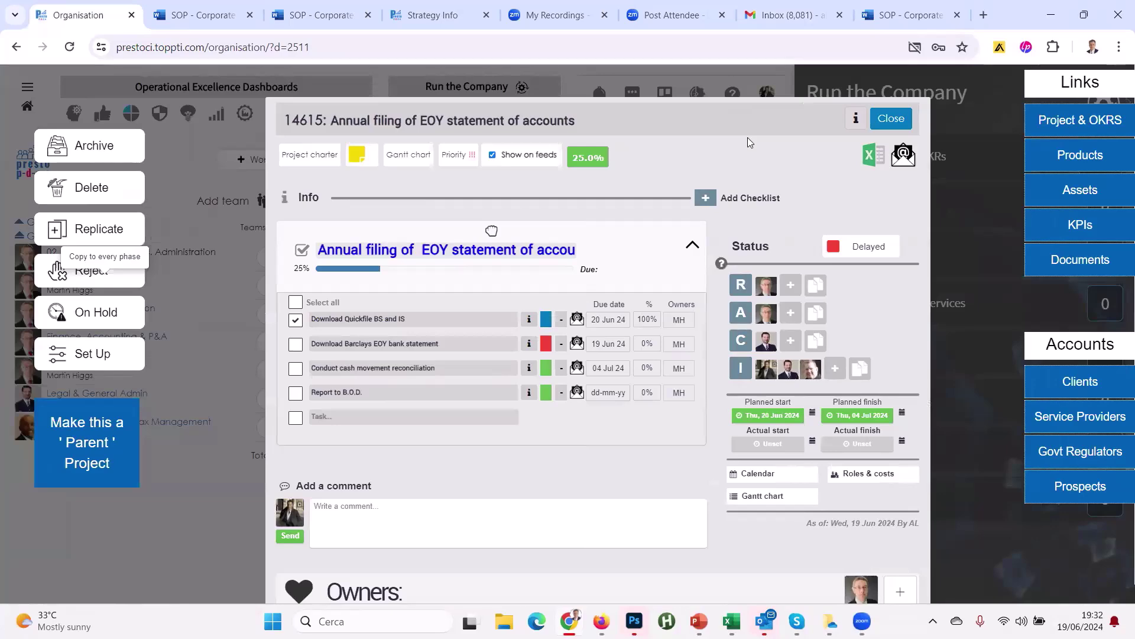
{"action": "left_click", "coordinate": [793, 15]}
{"action": "left_click", "coordinate": [554, 173]}
{"action": "scroll", "coordinate": [626, 365], "scroll_direction": "down", "scroll_amount": 5}
{"action": "scroll", "coordinate": [634, 336], "scroll_direction": "up", "scroll_amount": 5}
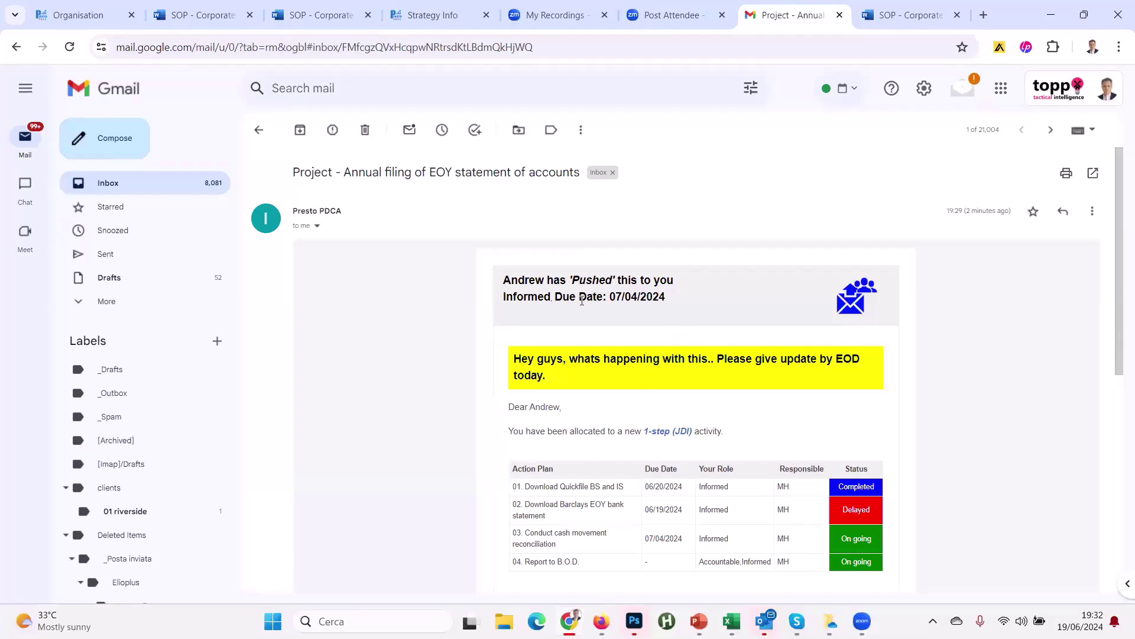
{"action": "scroll", "coordinate": [583, 305], "scroll_direction": "down", "scroll_amount": 3}
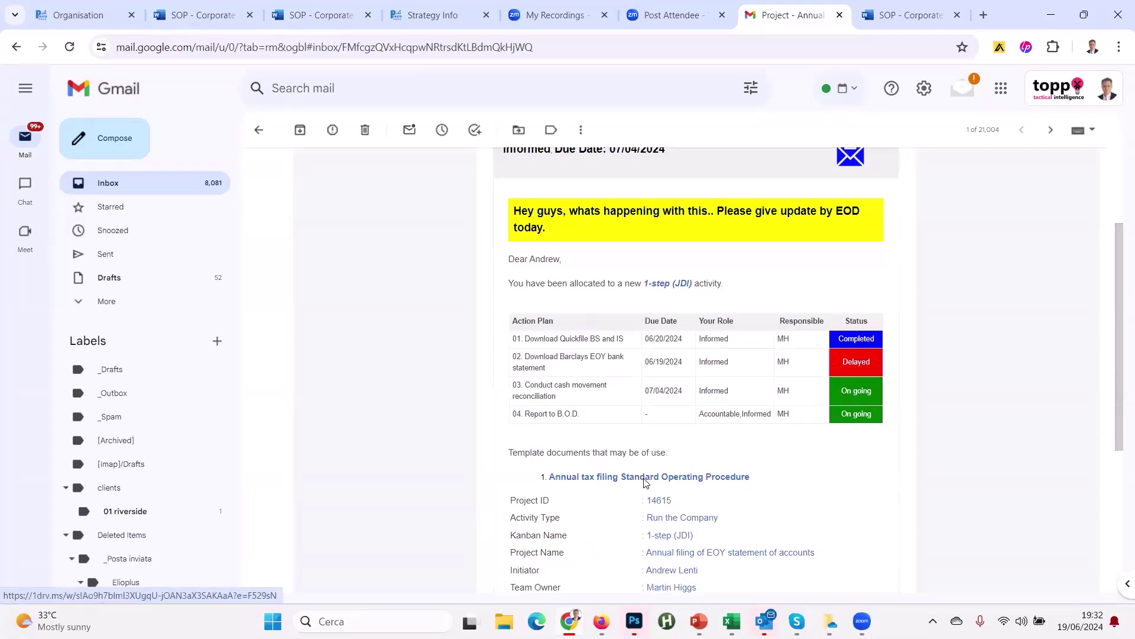
{"action": "left_click", "coordinate": [644, 478]}
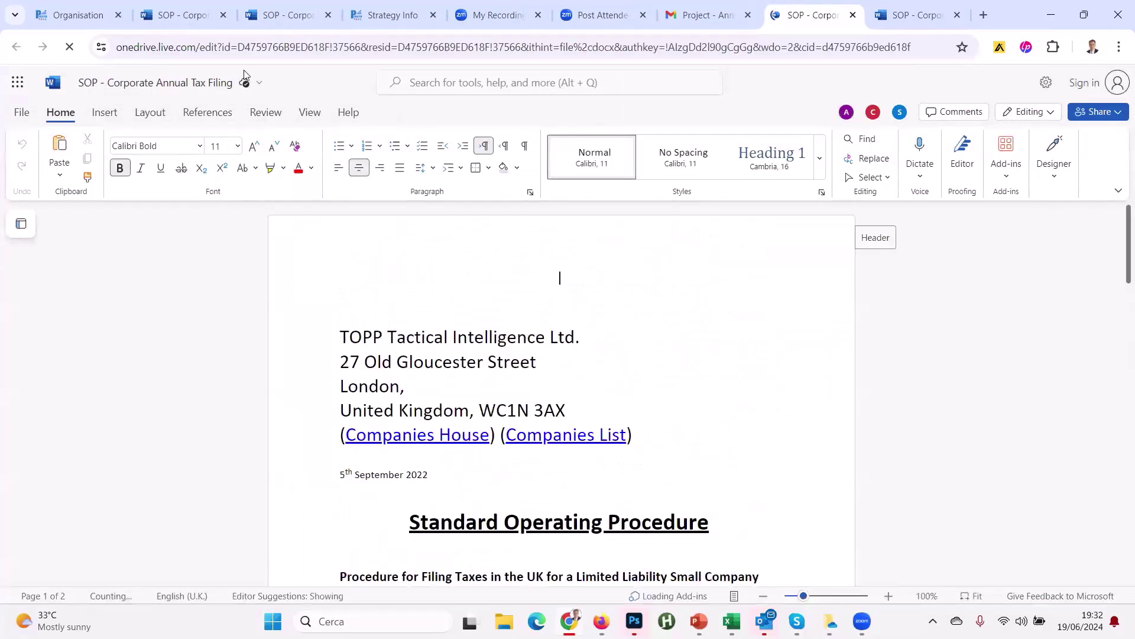
Step: Switch to the PowerPoint slideshow and advance from the push e-mails slide through the "Example 2 – Simple Best Practice Mgmt" slide
{"action": "left_click", "coordinate": [79, 15]}
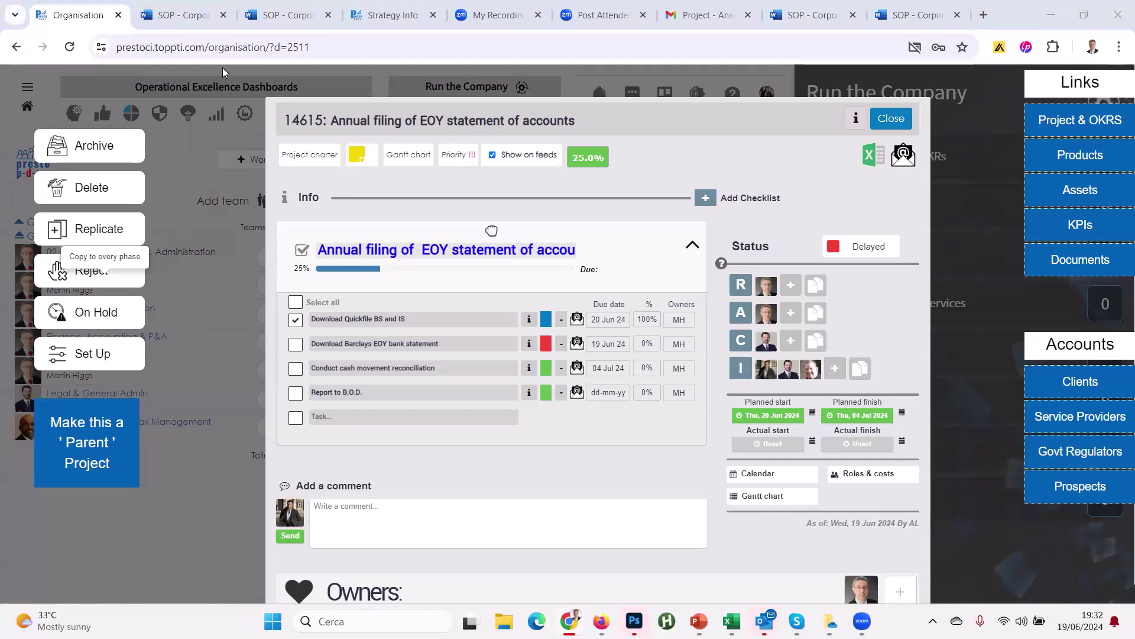
{"action": "key", "text": "alt+Tab"}
{"action": "left_click", "coordinate": [476, 132]}
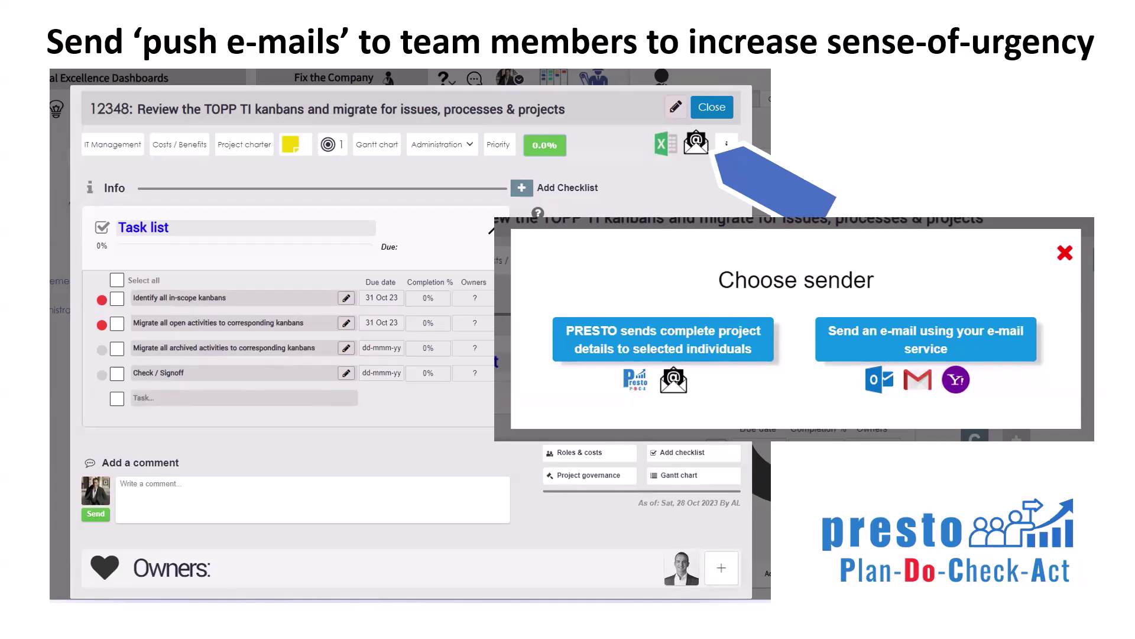
{"action": "key", "text": "Right"}
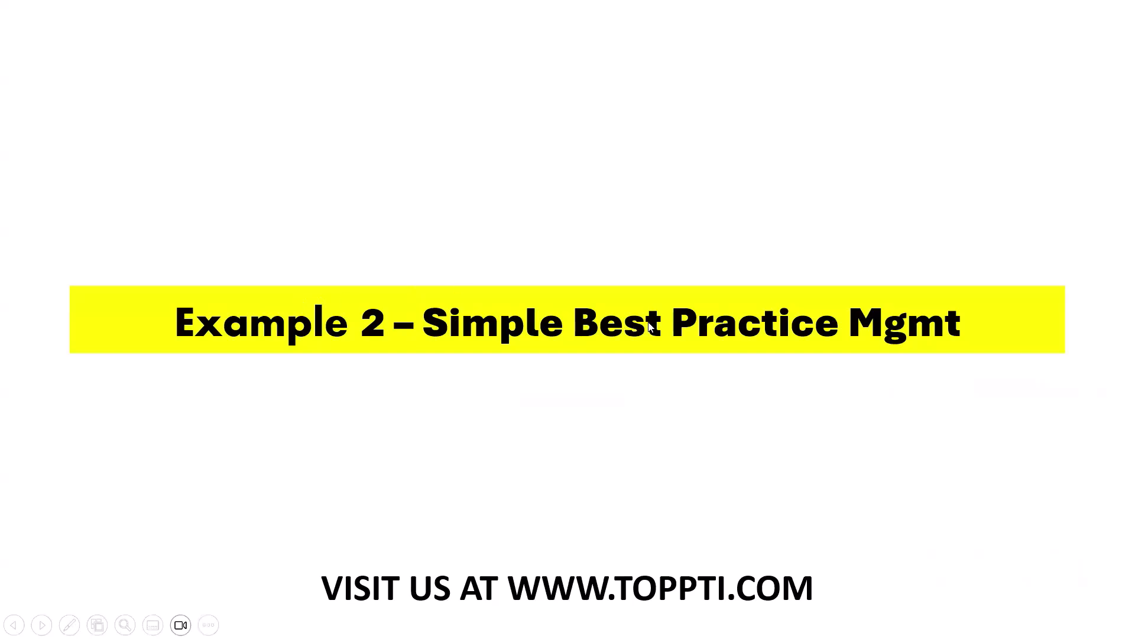
{"action": "key", "text": "Right"}
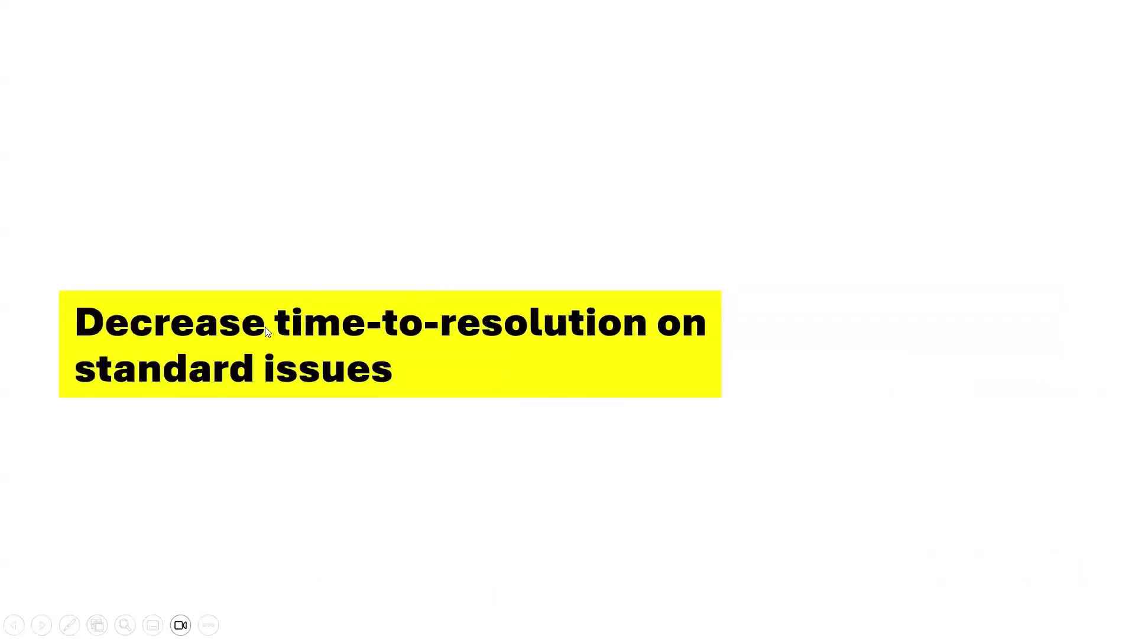
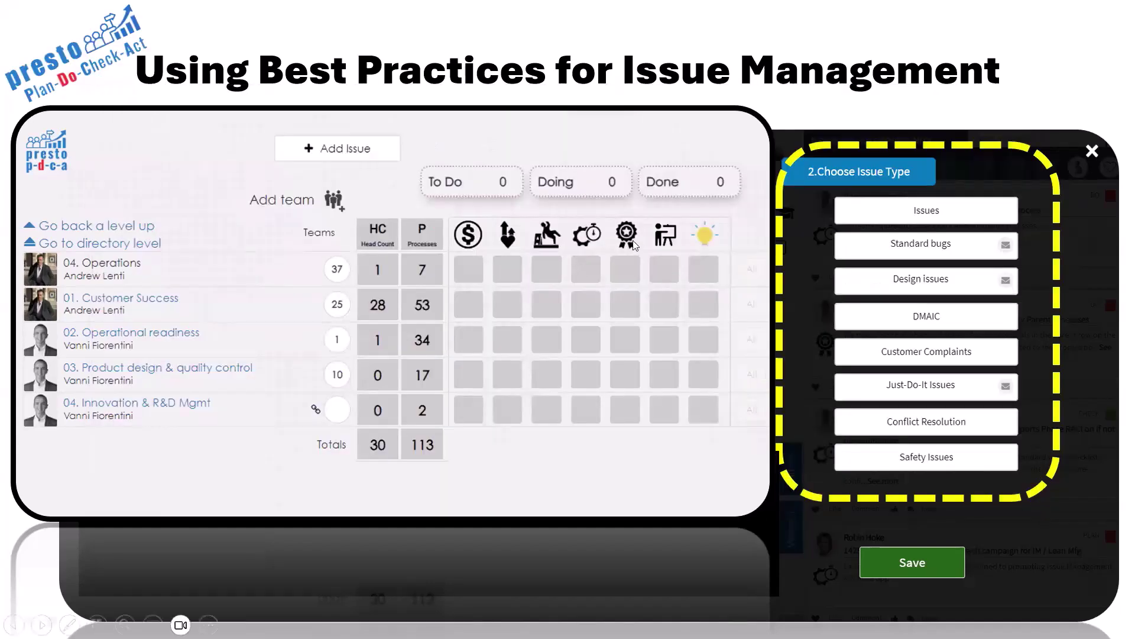
Step: Switch back to Presto PDCA in the browser, close the annual filing activity, and show the Issues dashboard
{"action": "key", "text": "alt+Tab"}
{"action": "key", "text": "alt+Tab"}
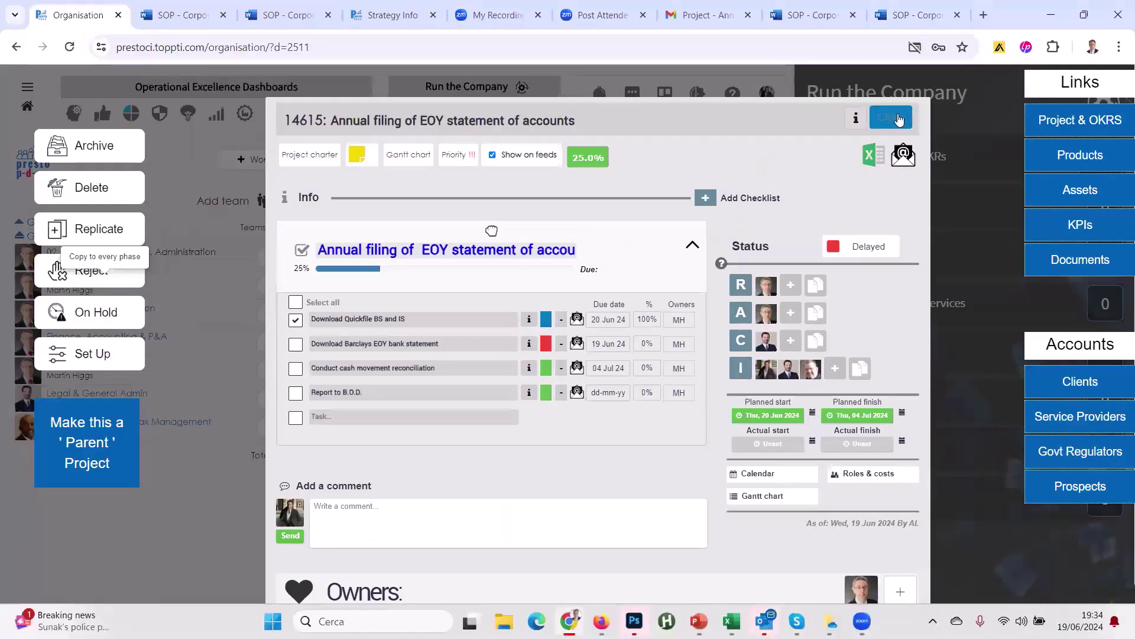
{"action": "left_click", "coordinate": [887, 122]}
{"action": "left_click", "coordinate": [1109, 91]}
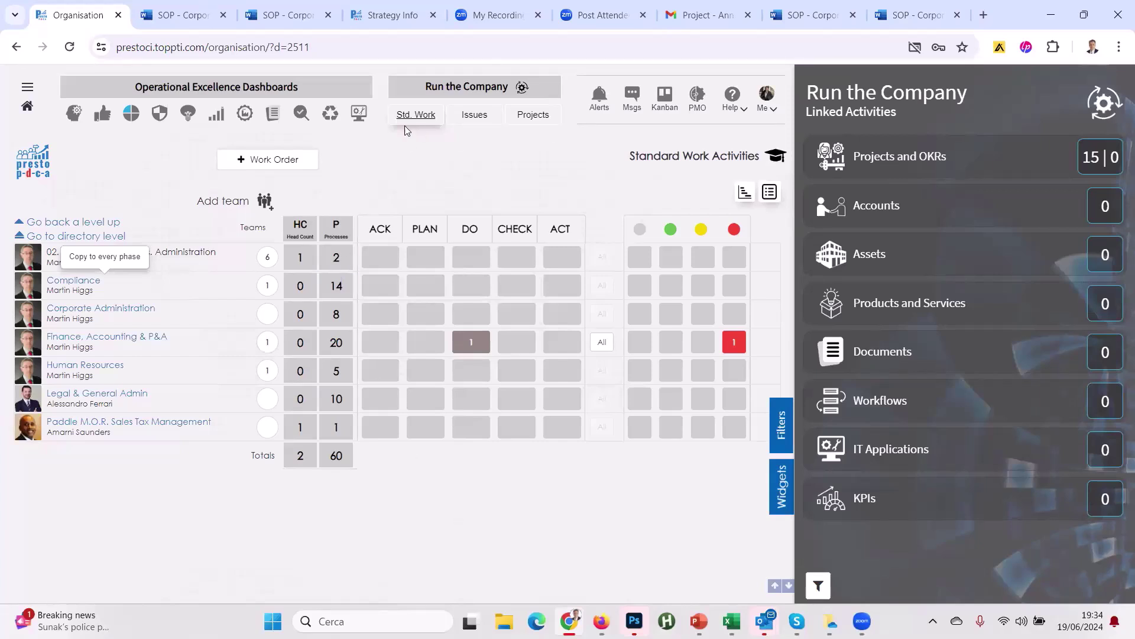
{"action": "left_click", "coordinate": [481, 120]}
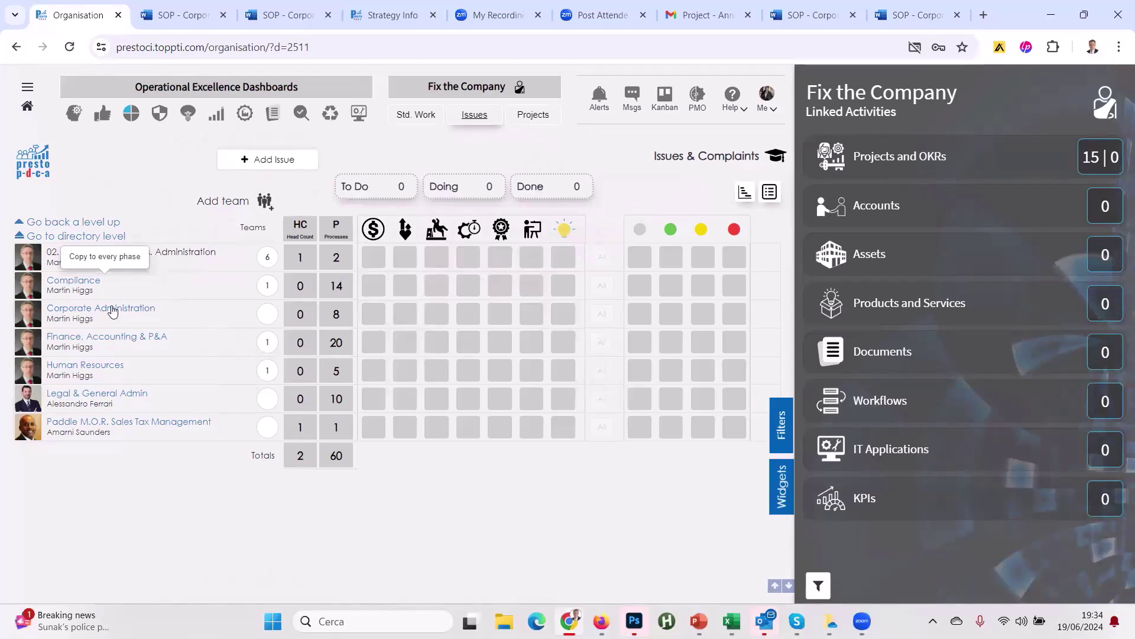
Step: Open the Finance, Legal & Bus. Administration organization chart, look up the employee, and go via 04. Operations to the 01. Customer Success team
{"action": "left_click", "coordinate": [28, 259]}
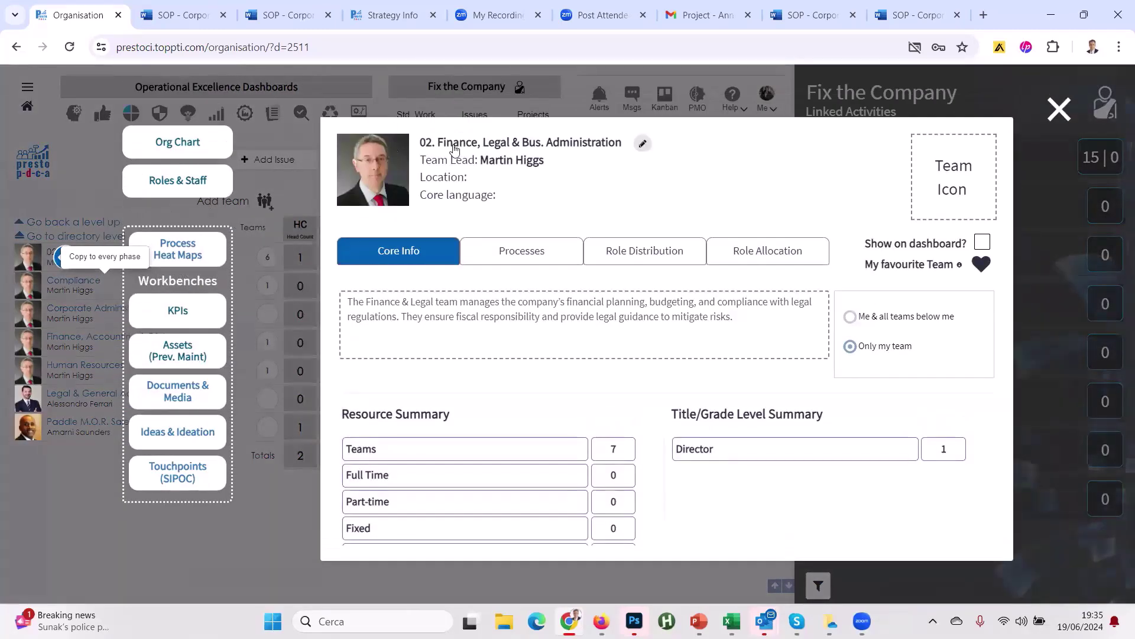
{"action": "left_click", "coordinate": [194, 147]}
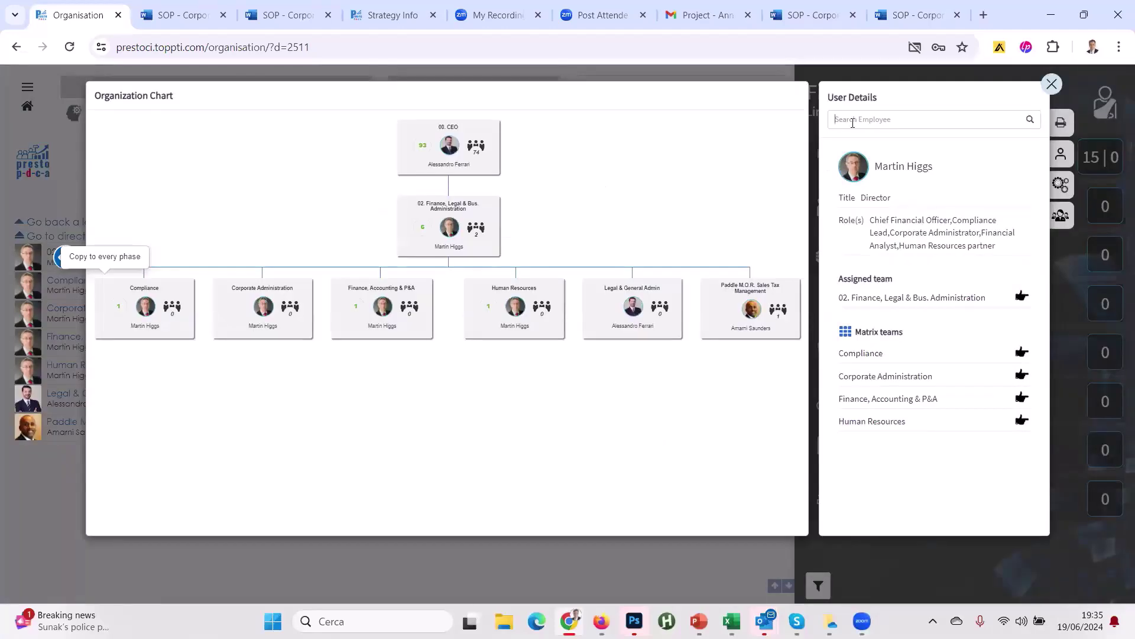
{"action": "left_click", "coordinate": [853, 122]}
{"action": "type", "text": "vanni"}
{"action": "key", "text": "Down"}
{"action": "key", "text": "Return"}
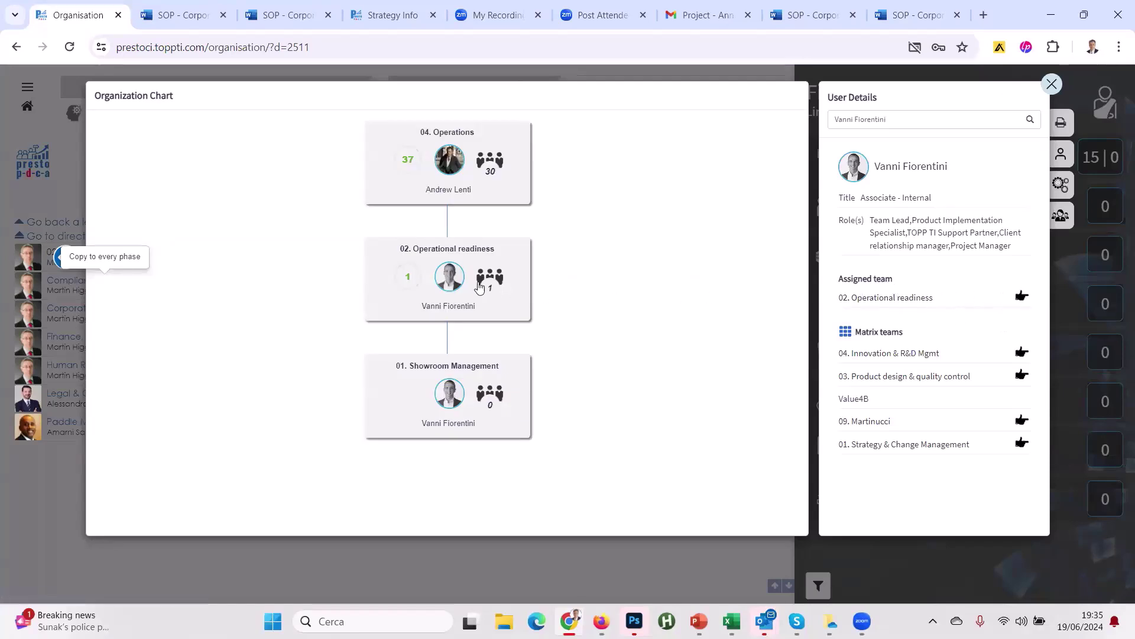
{"action": "left_click", "coordinate": [450, 163]}
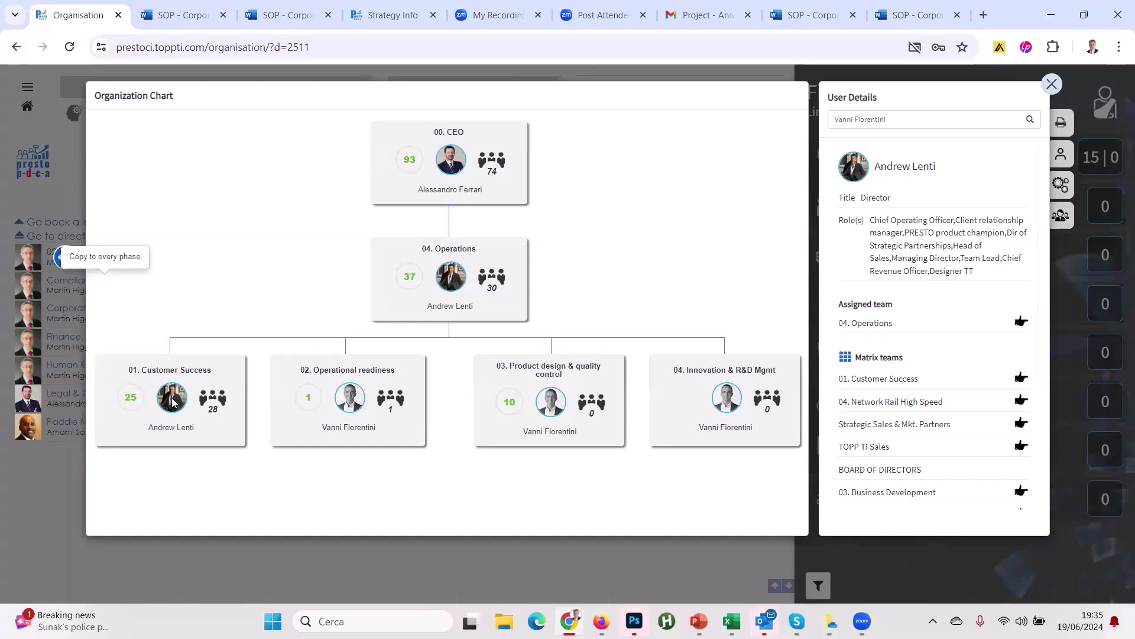
{"action": "left_click", "coordinate": [1022, 379]}
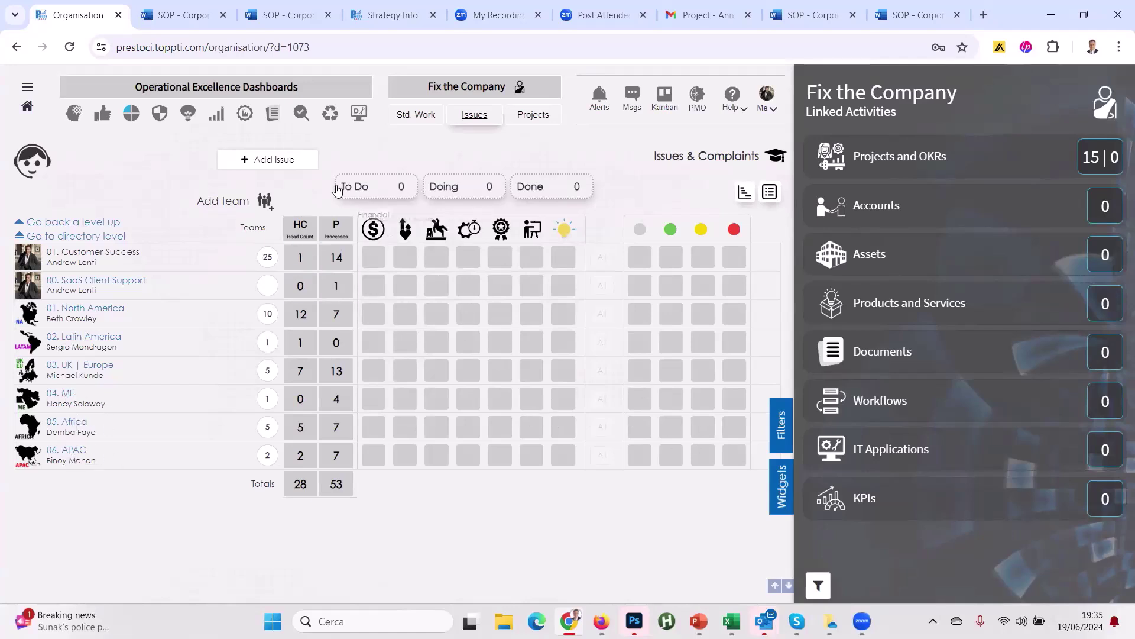
Step: Start a new issue owned by the 01. Customer Success lead, with the Customer Complaints workflow and the Quality type
{"action": "left_click", "coordinate": [270, 160]}
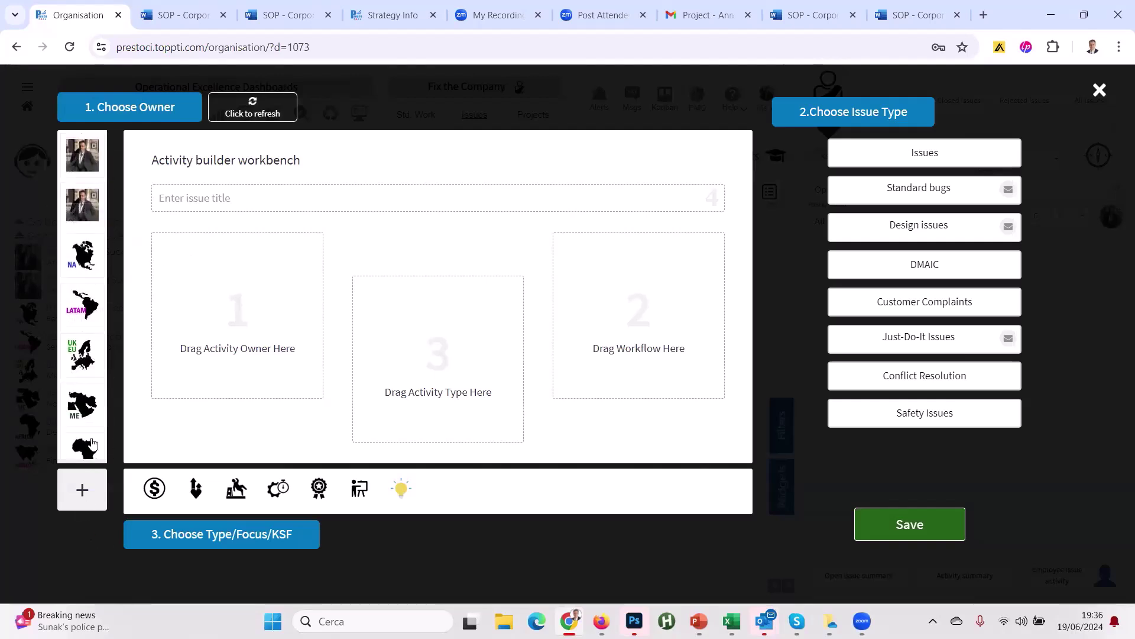
{"action": "left_click", "coordinate": [82, 492]}
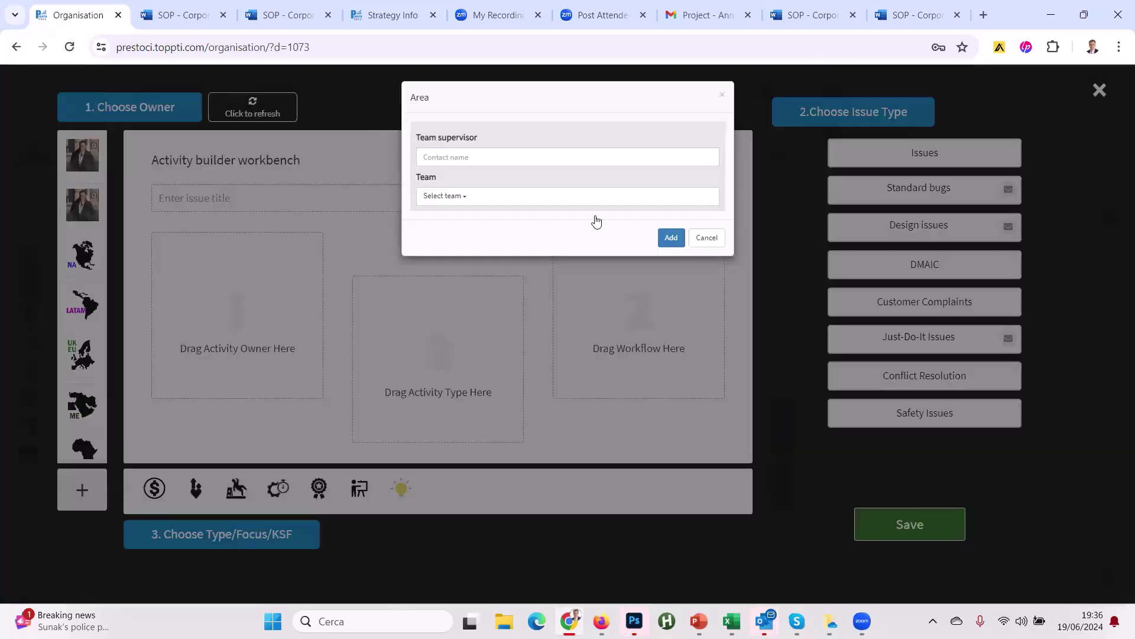
{"action": "left_click", "coordinate": [705, 242]}
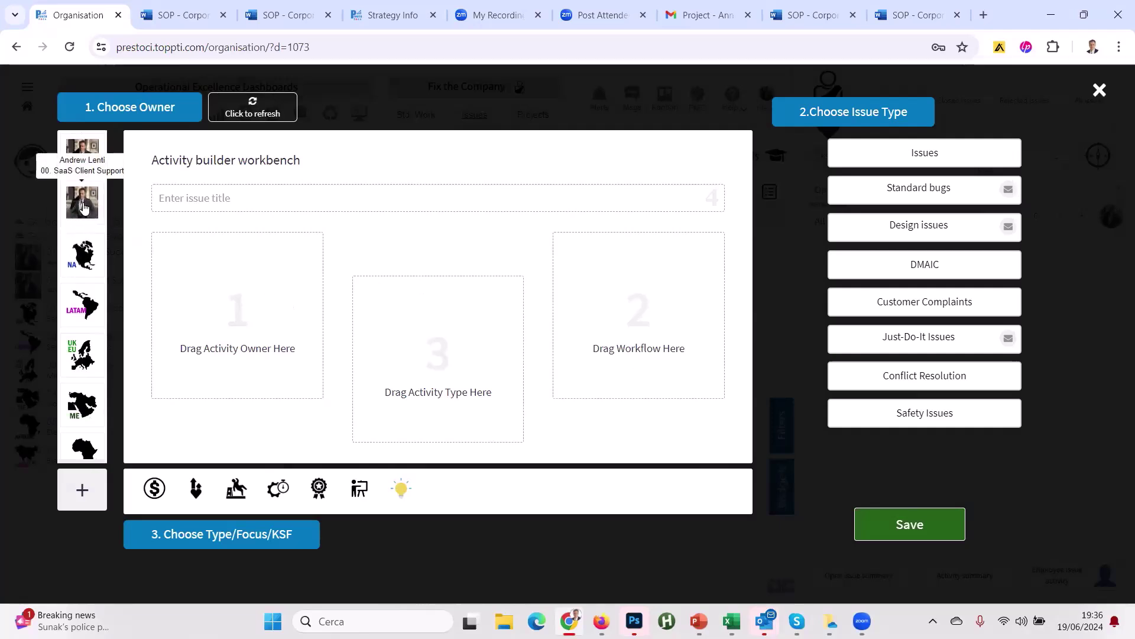
{"action": "left_click_drag", "start_coordinate": [82, 155], "coordinate": [213, 353]}
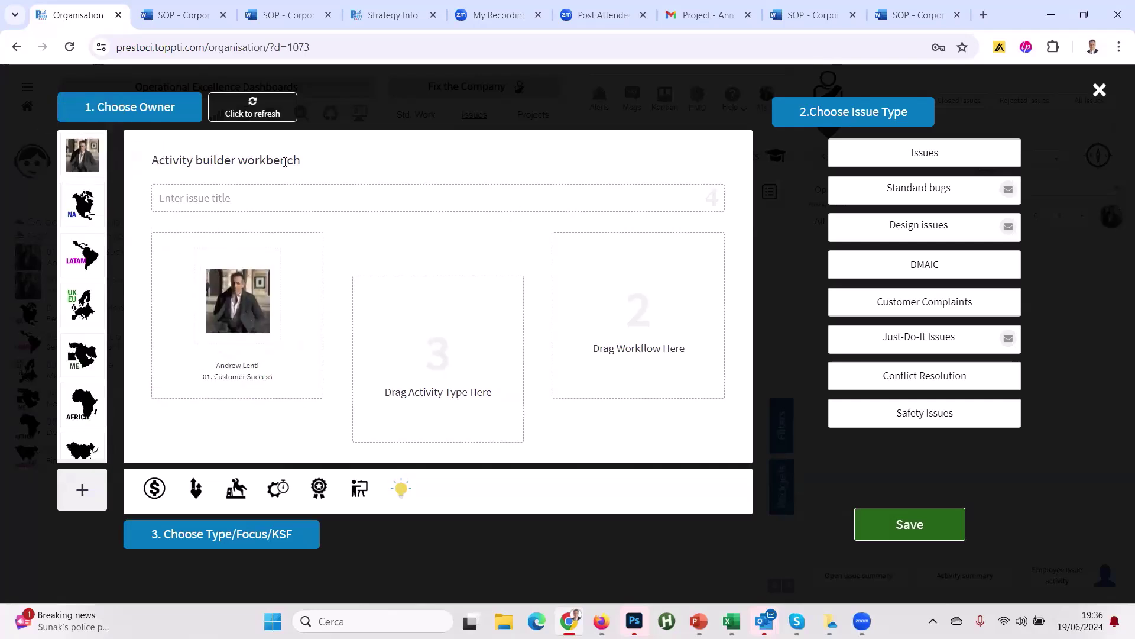
{"action": "left_click_drag", "start_coordinate": [943, 314], "coordinate": [615, 307]}
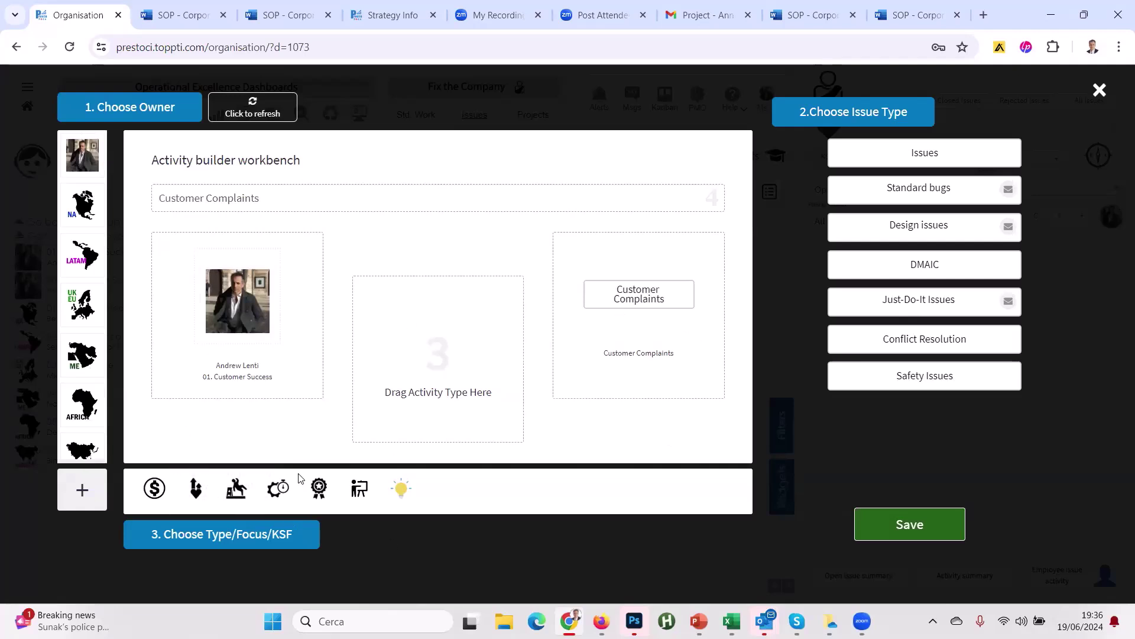
{"action": "left_click_drag", "start_coordinate": [319, 488], "coordinate": [477, 349]}
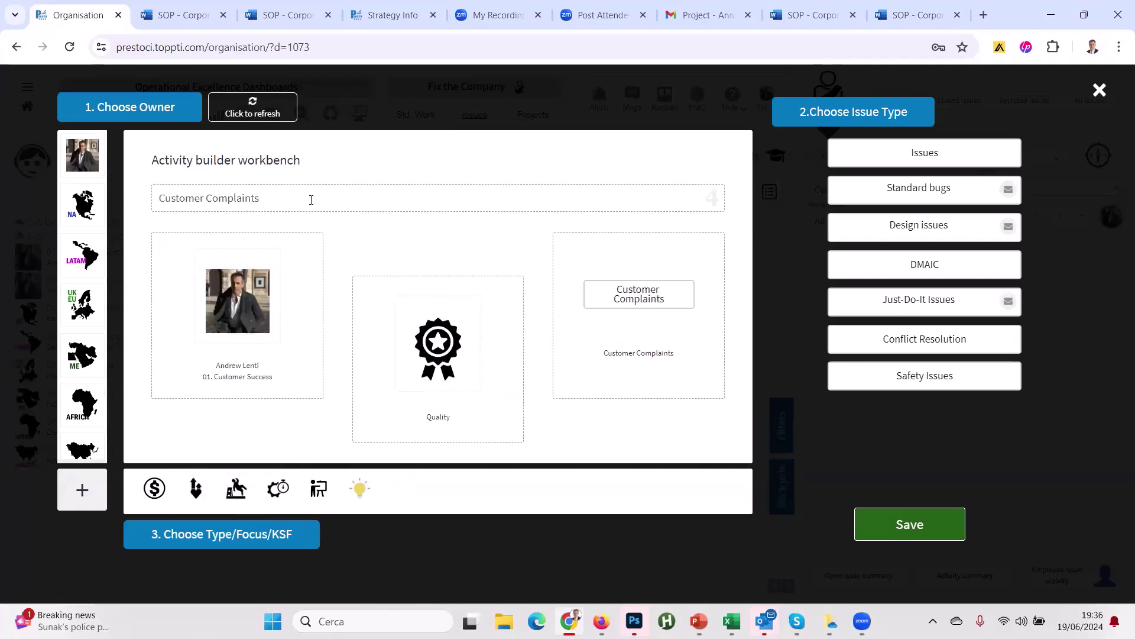
Step: Title the issue "Customer XYZ received incorrect invoice" and save it
{"action": "triple_click", "coordinate": [332, 209]}
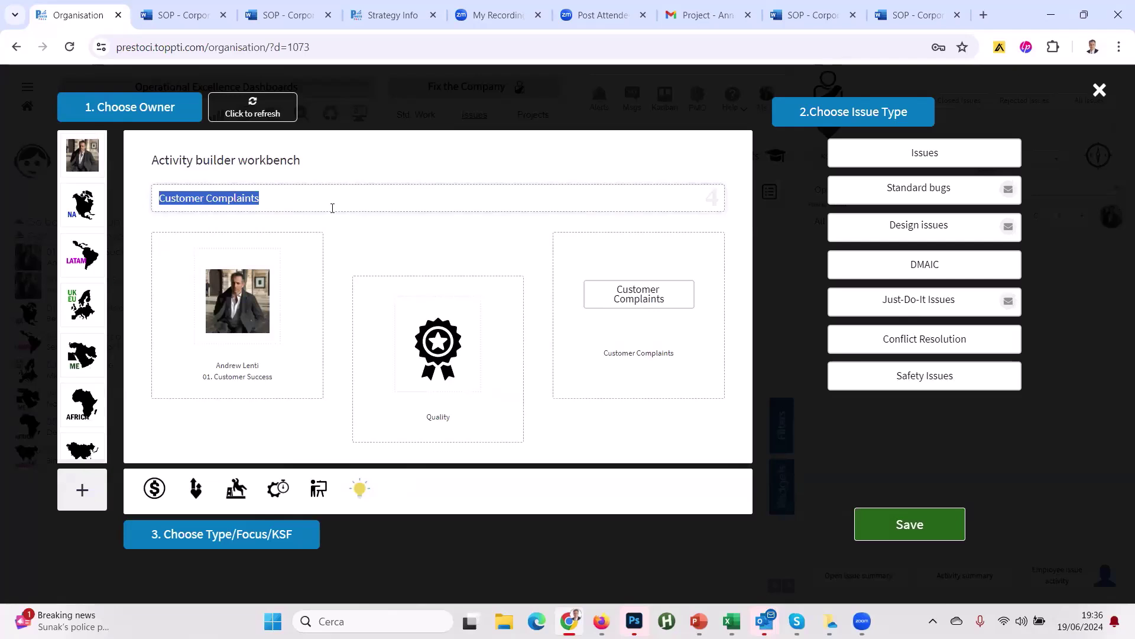
{"action": "type", "text": "Curs"}
{"action": "key", "text": "BackSpace"}
{"action": "type", "text": "s"}
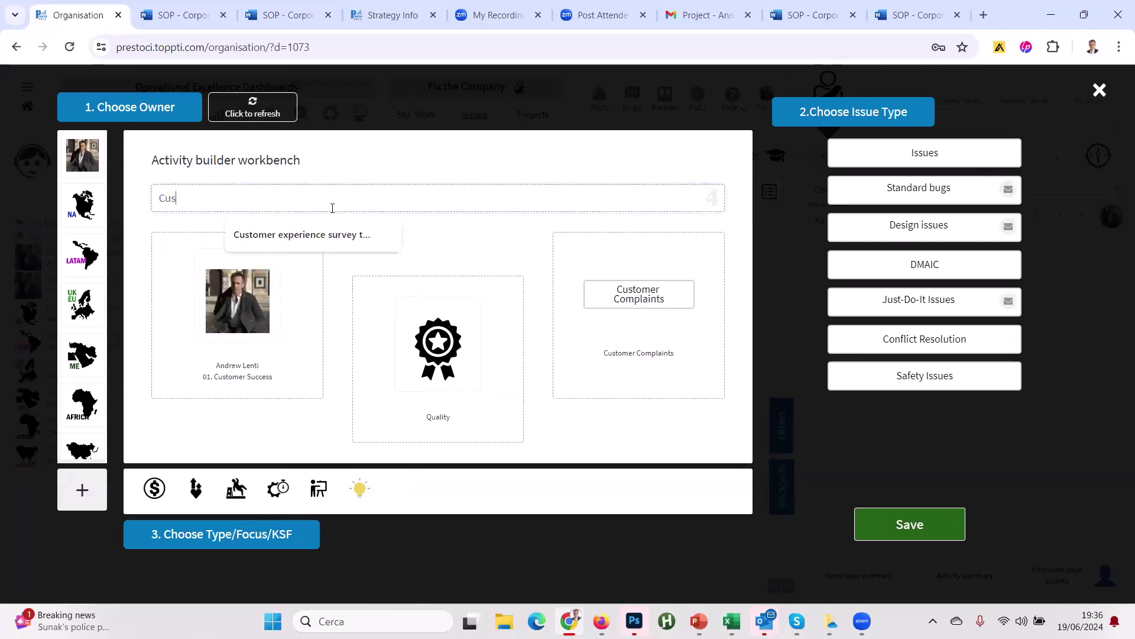
{"action": "type", "text": "tomer XYZ received incorrect invoice"}
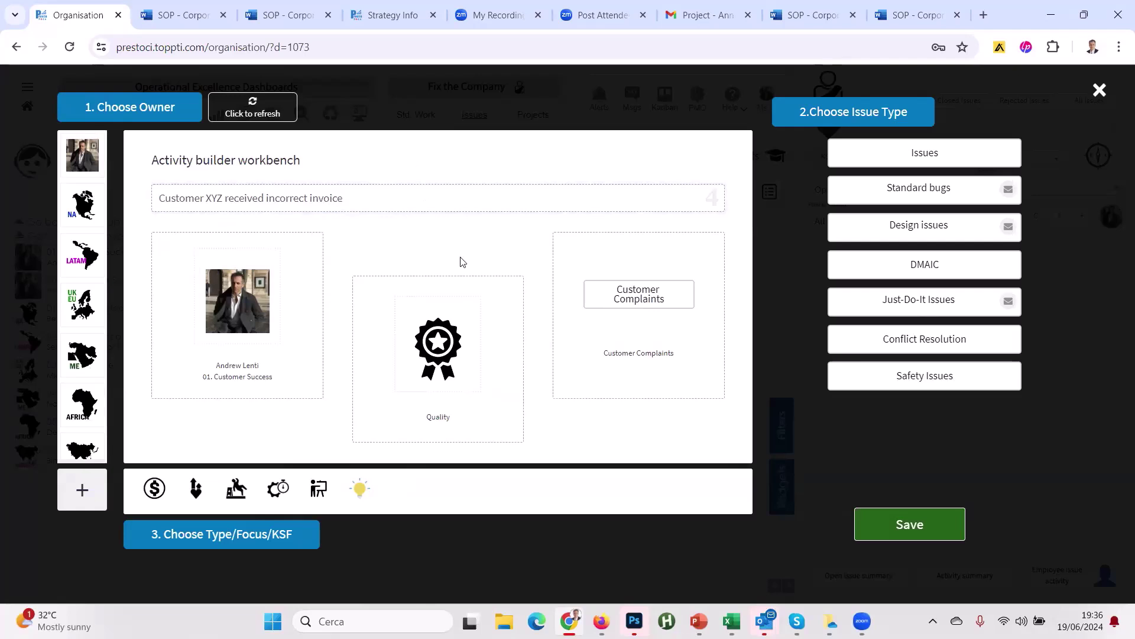
{"action": "left_click", "coordinate": [911, 527]}
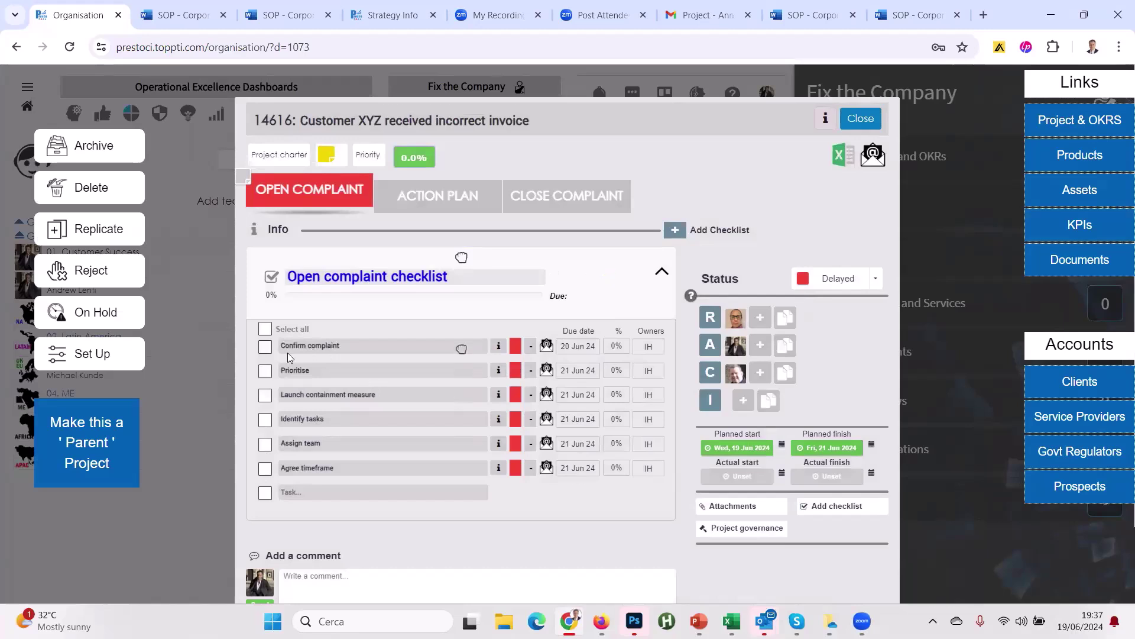
Step: Mark Confirm complaint and Prioritise as done in the Open complaint checklist, and view the RACI role definitions
{"action": "left_click", "coordinate": [265, 373]}
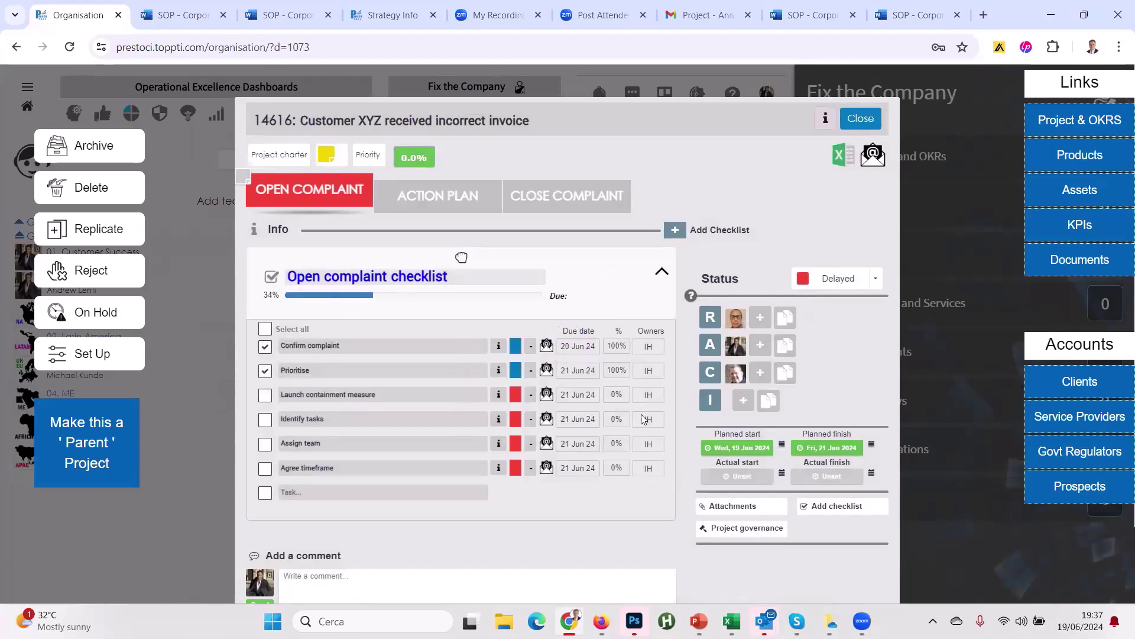
{"action": "left_click", "coordinate": [690, 296]}
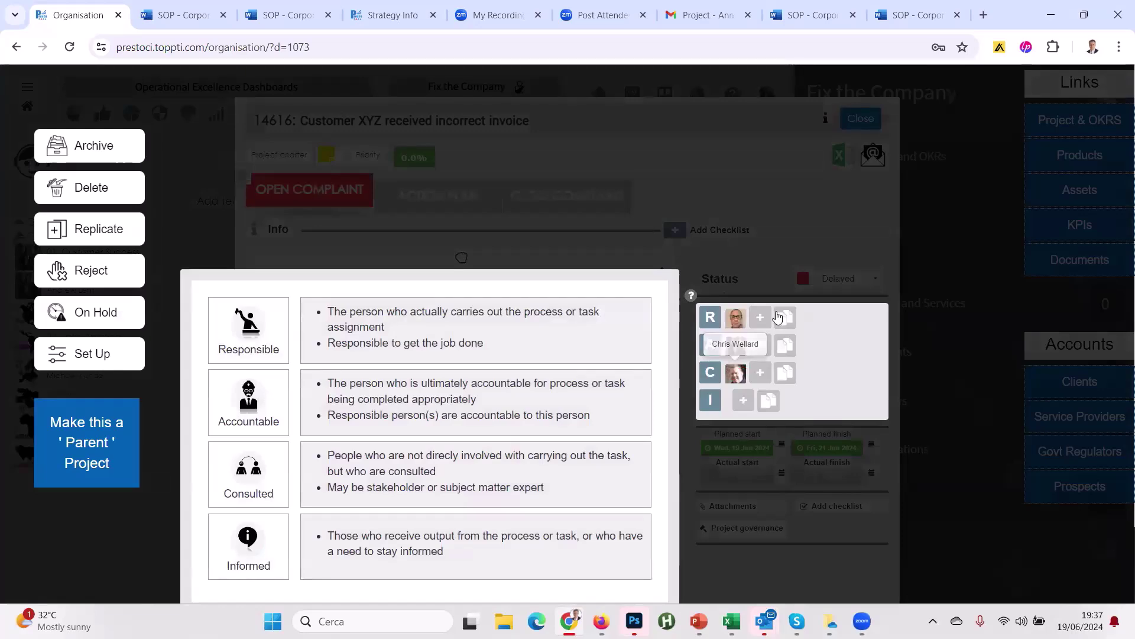
{"action": "left_click", "coordinate": [816, 242]}
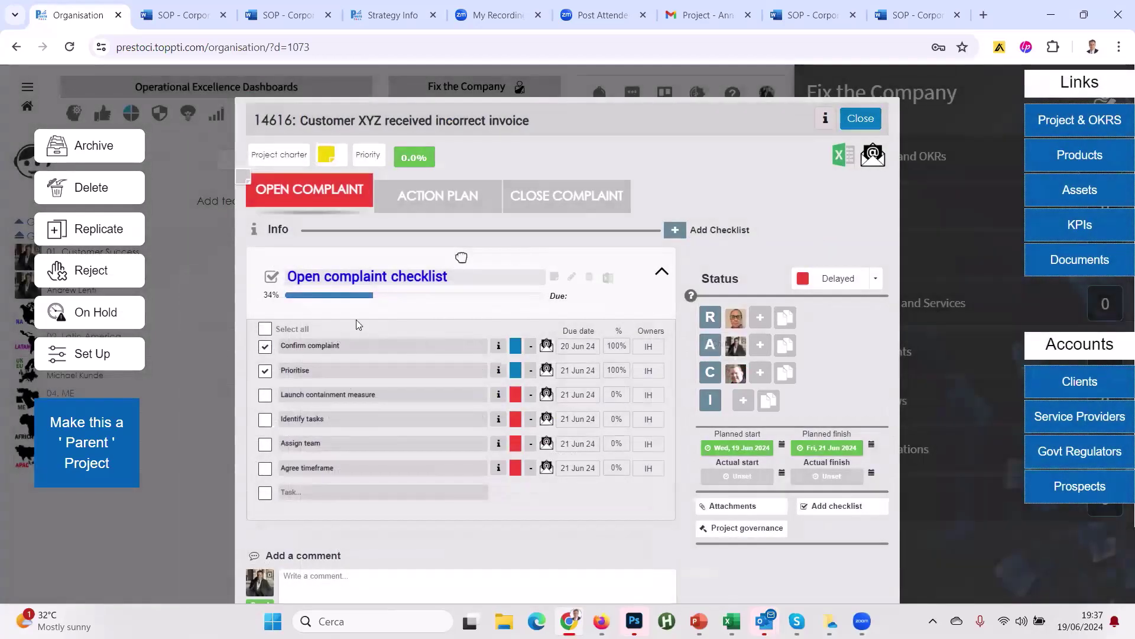
Step: Review the Action Plan and Close Complaint checklists, return to the Open Complaint phase, and close the issue
{"action": "left_click", "coordinate": [433, 204]}
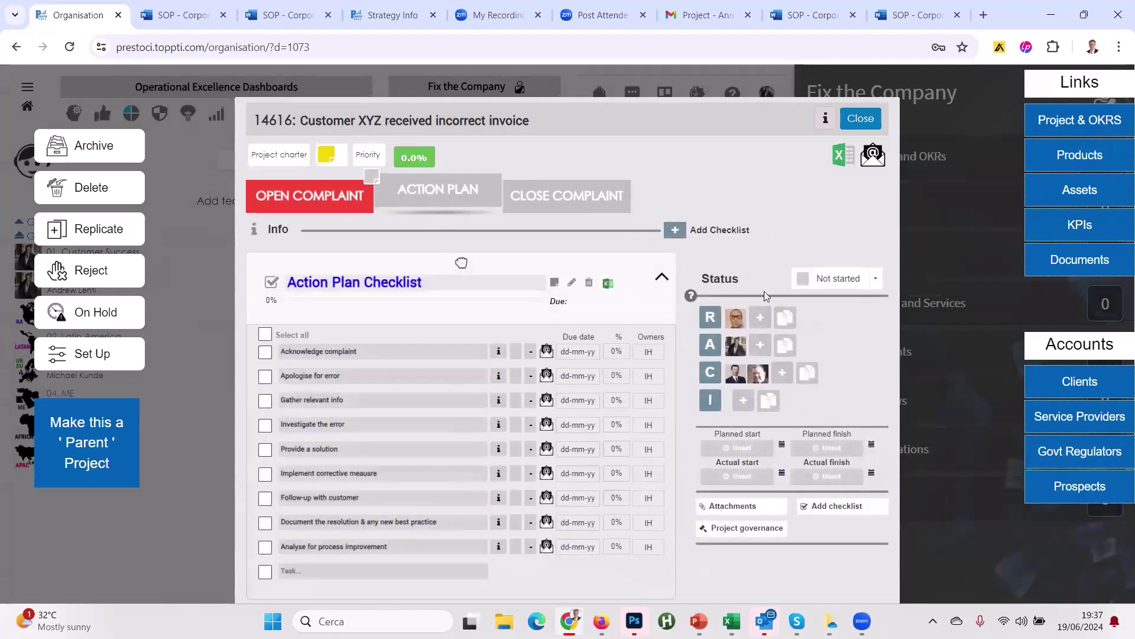
{"action": "left_click", "coordinate": [583, 195]}
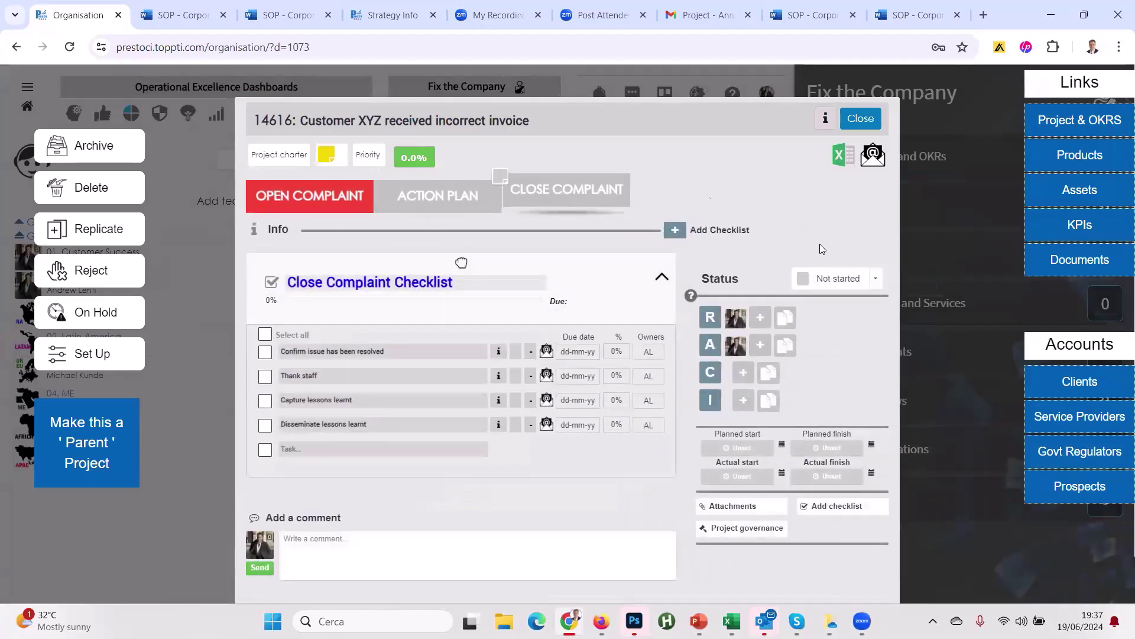
{"action": "left_click", "coordinate": [406, 204]}
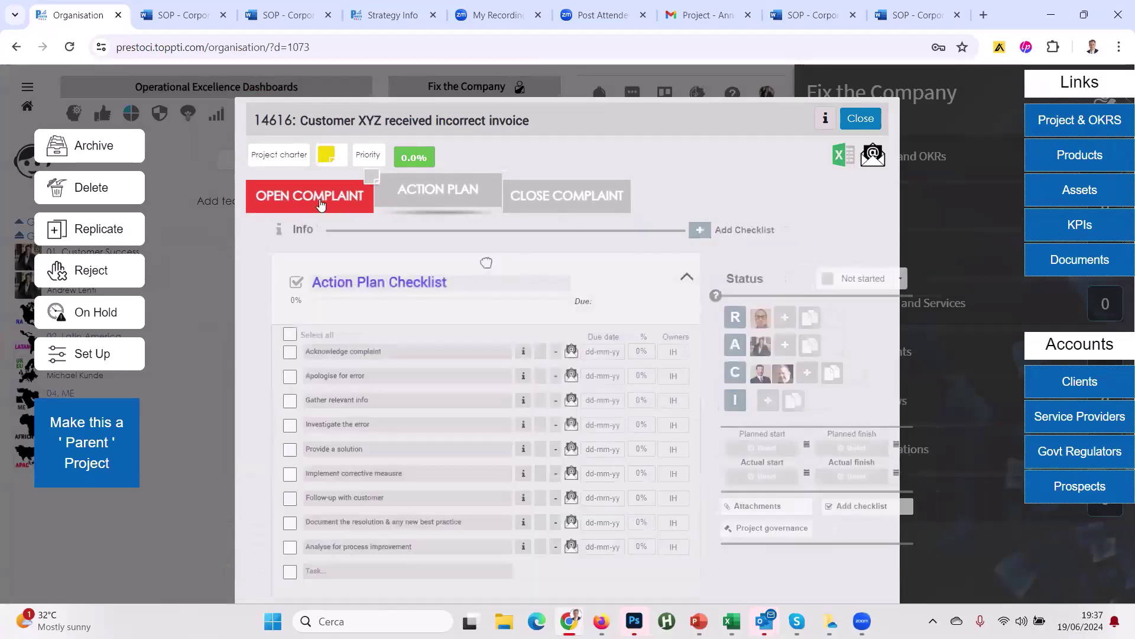
{"action": "left_click", "coordinate": [320, 195]}
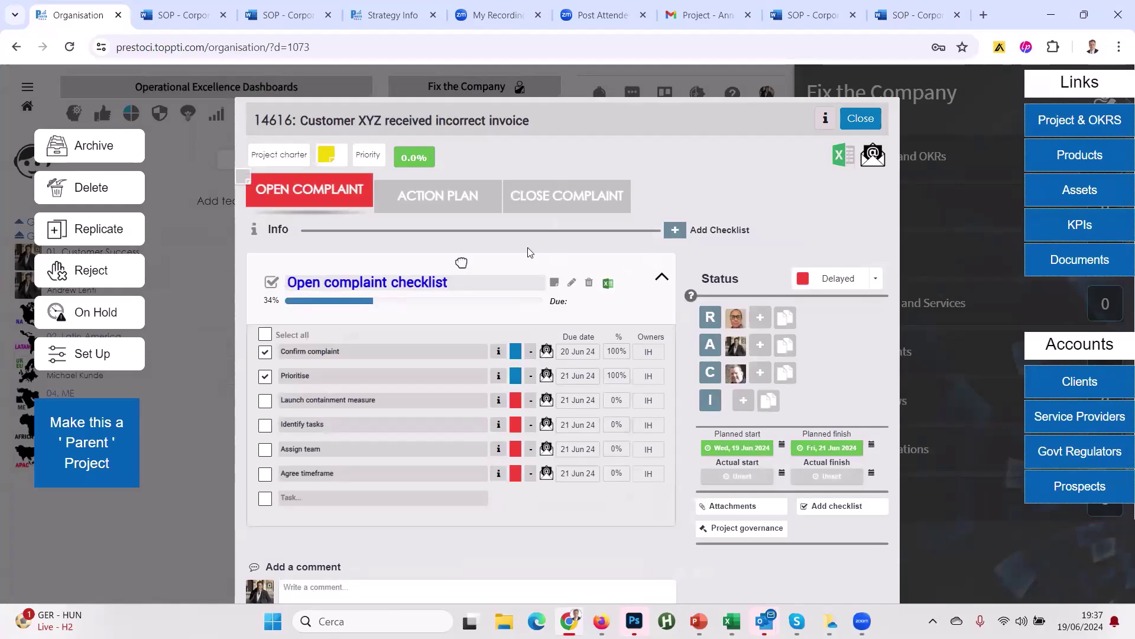
{"action": "left_click", "coordinate": [859, 119]}
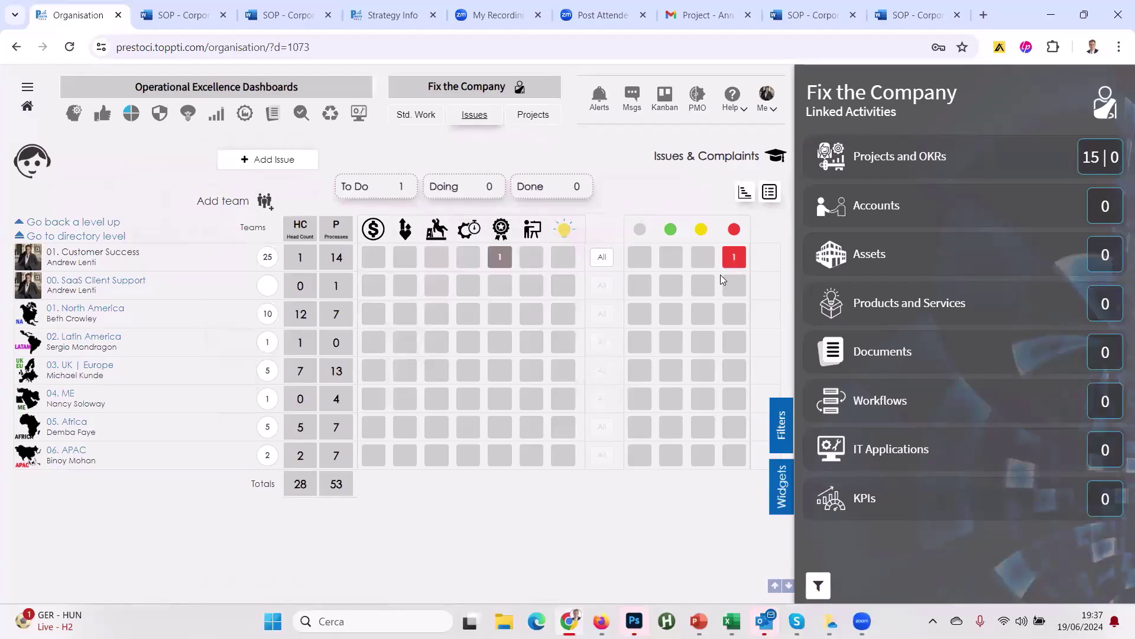
Step: Switch to the PowerPoint slideshow and advance to the "Example 3 Using P-D-C-A with Automated Standard Work" slide
{"action": "key", "text": "alt+Tab"}
{"action": "key", "text": "Right"}
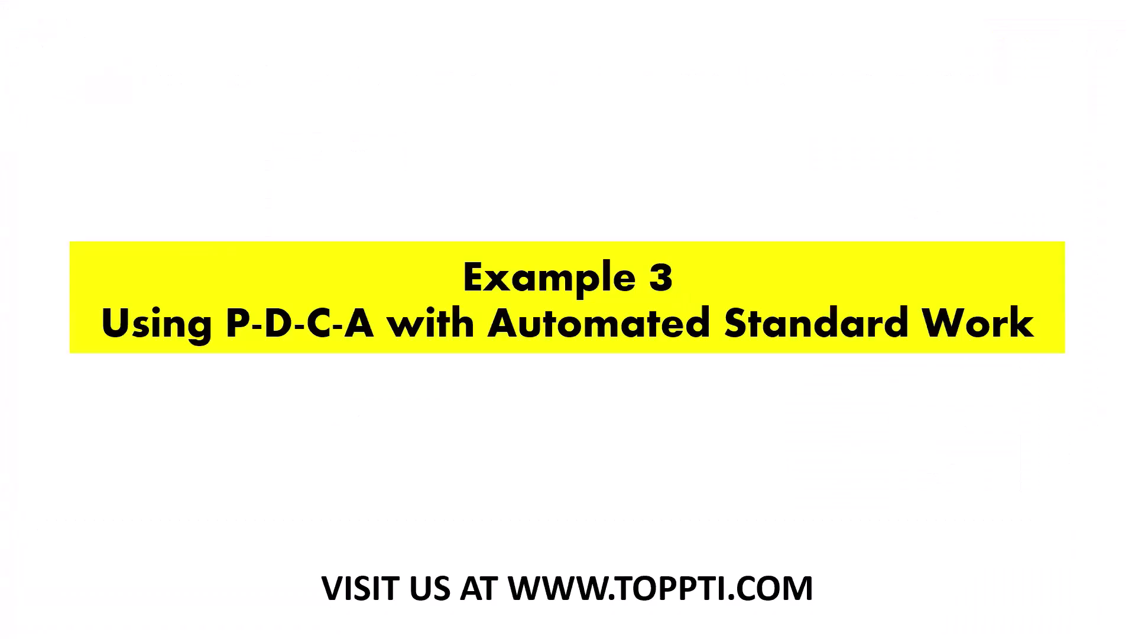
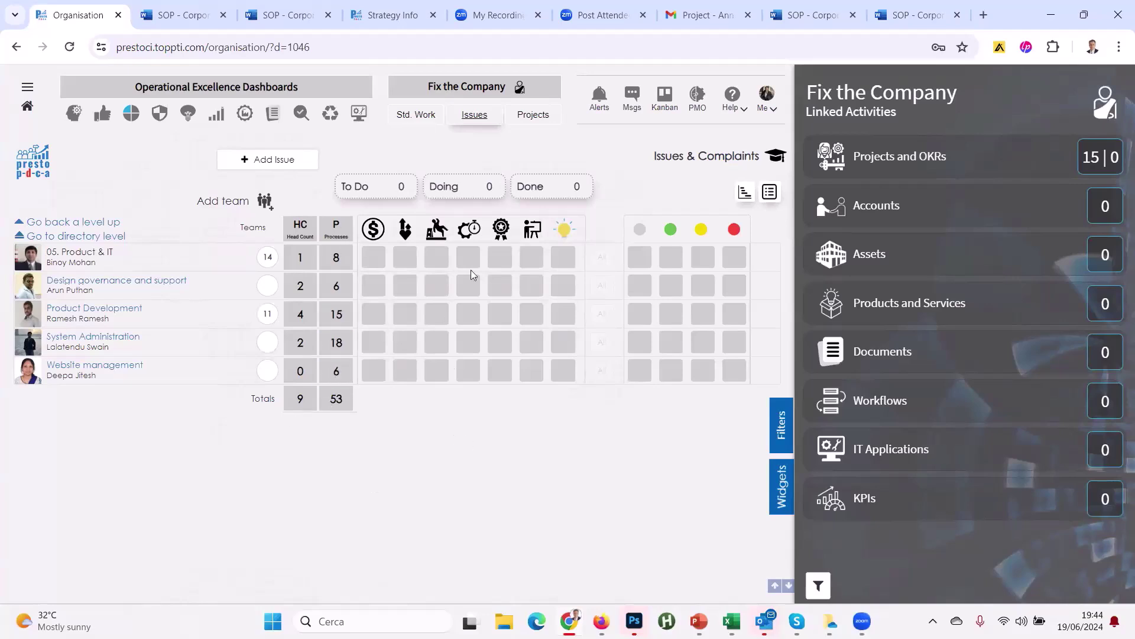
Step: Show Product & IT's standard work and open the control steps of Product Development's "Product enhancements / new feature release" process
{"action": "left_click", "coordinate": [421, 117]}
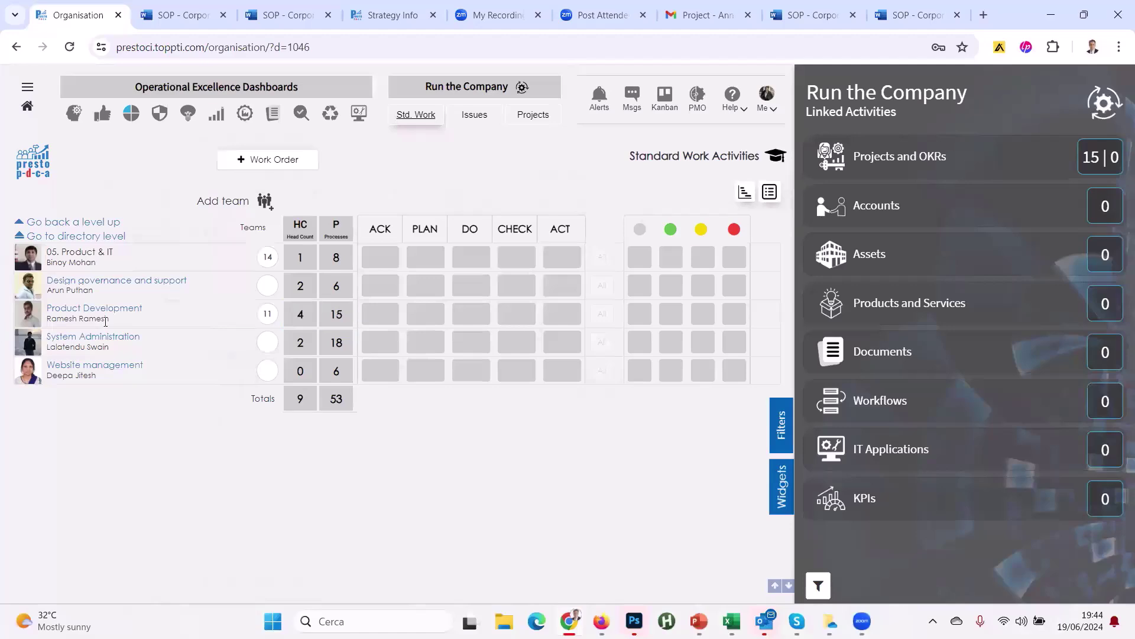
{"action": "left_click", "coordinate": [340, 318]}
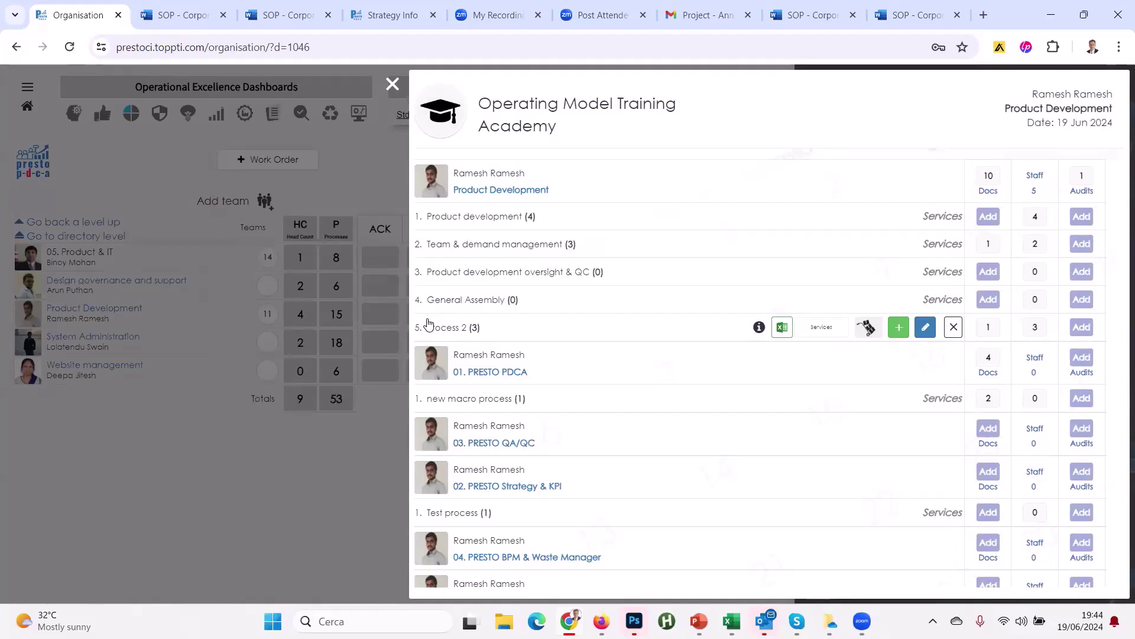
{"action": "left_click", "coordinate": [471, 217]}
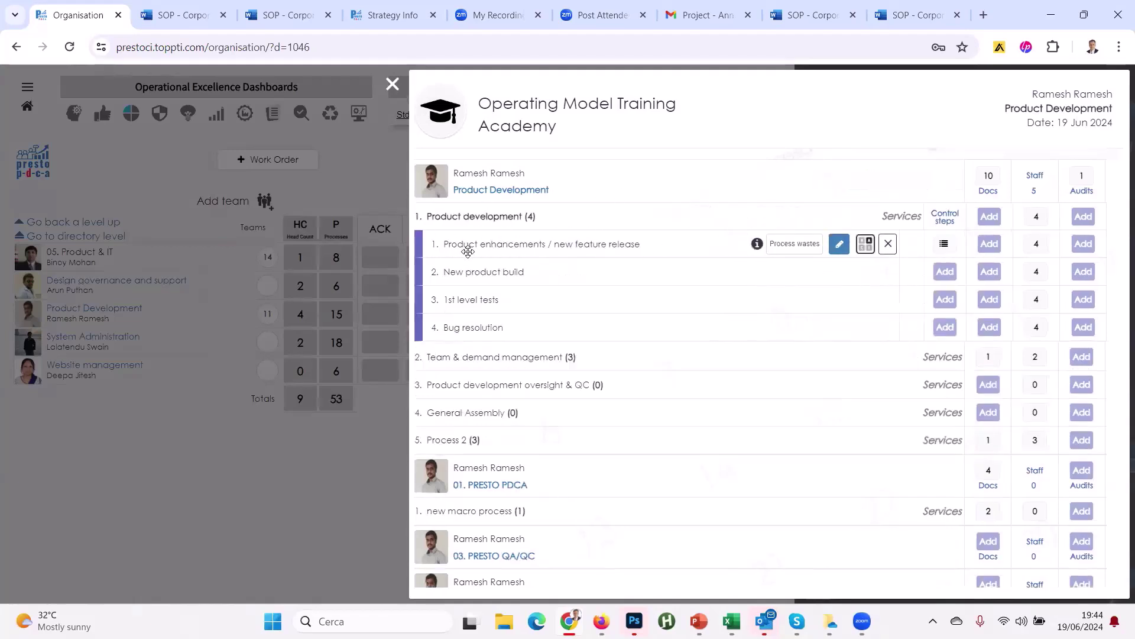
{"action": "left_click", "coordinate": [944, 243]}
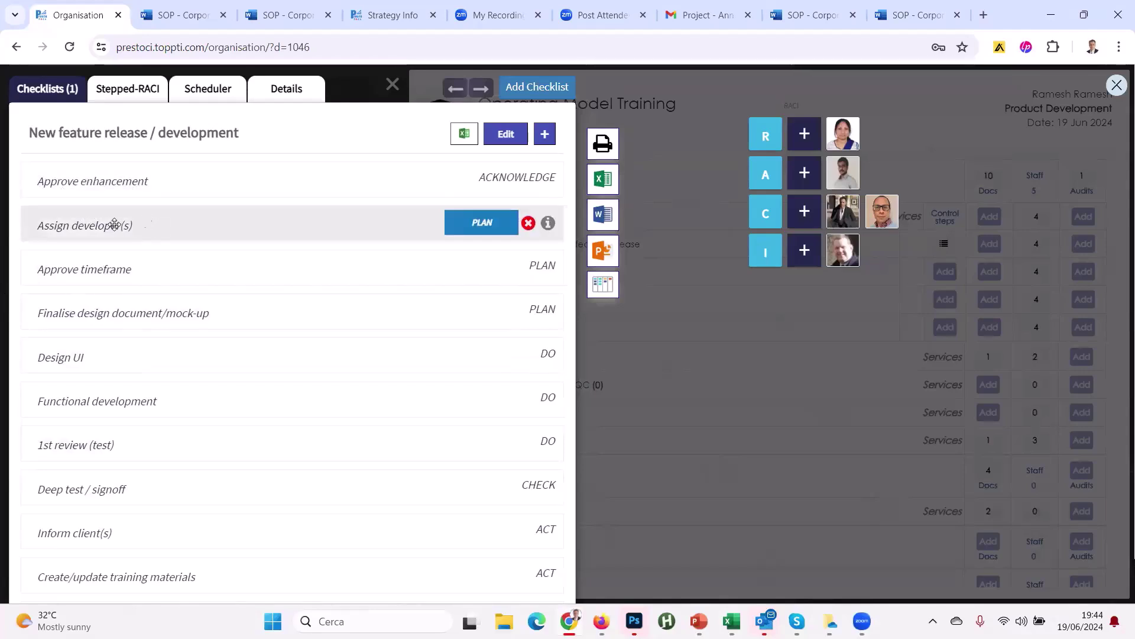
Step: Read through the New feature release / development checklist from Approve enhancement to Archive, including each task's PDCA phase
{"action": "scroll", "coordinate": [135, 243], "scroll_direction": "down", "scroll_amount": 1}
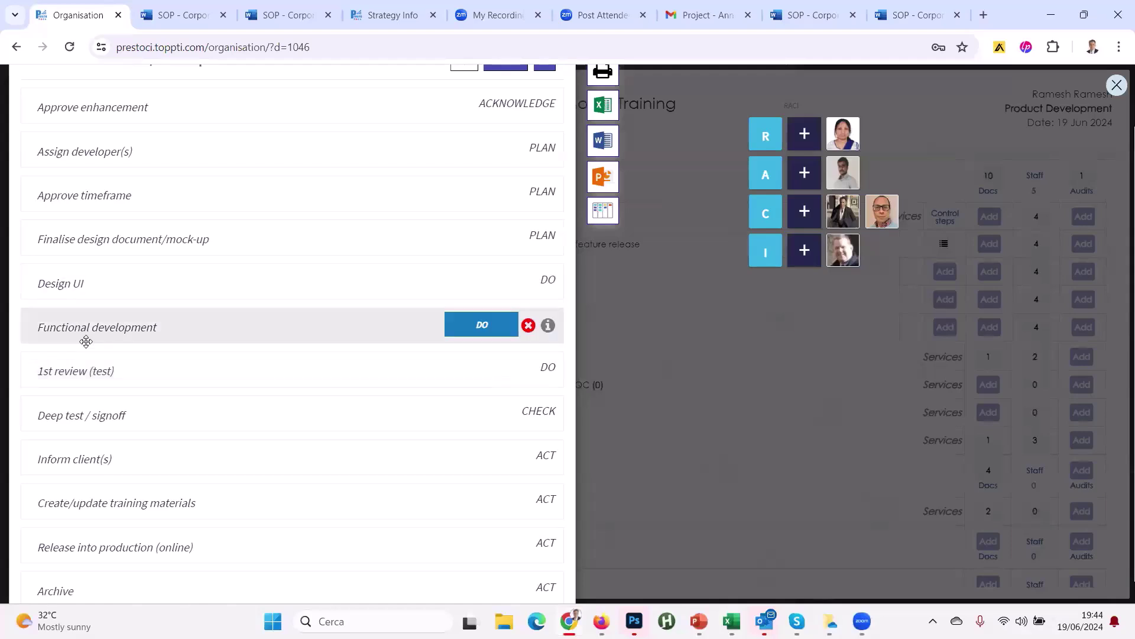
{"action": "scroll", "coordinate": [71, 367], "scroll_direction": "down", "scroll_amount": 1}
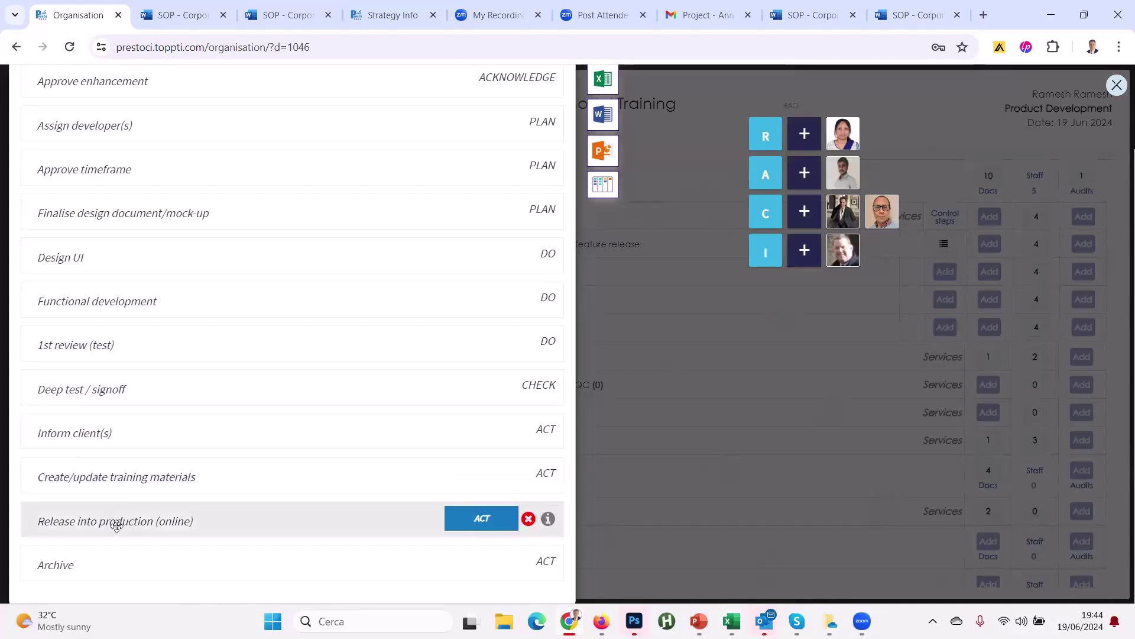
{"action": "scroll", "coordinate": [124, 533], "scroll_direction": "up", "scroll_amount": 2}
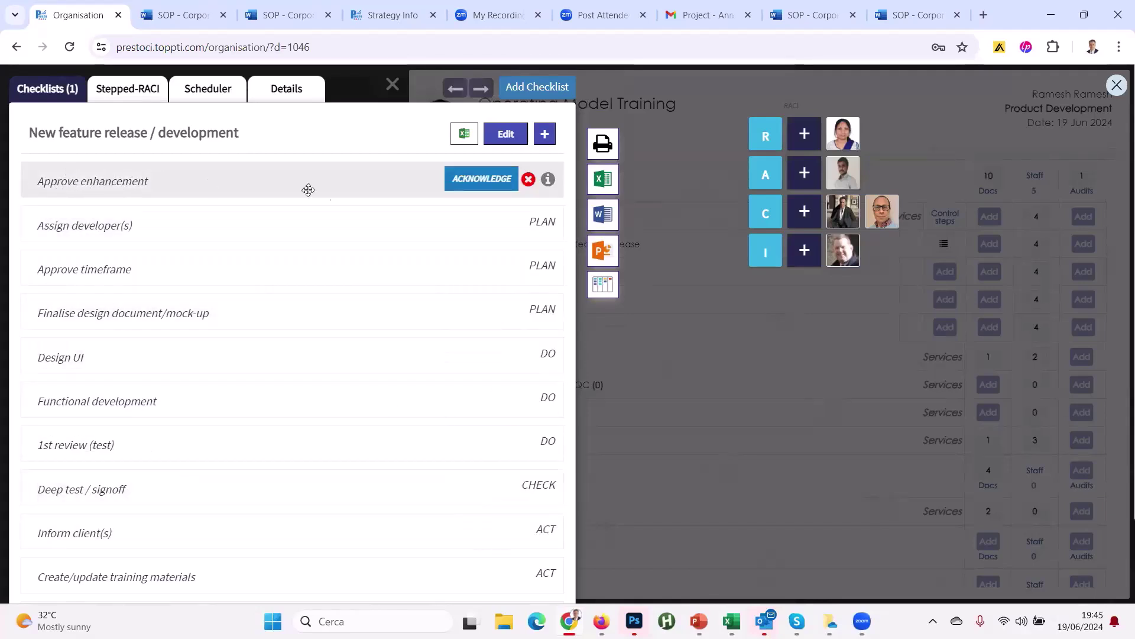
Step: Inspect the details and RACI assignments of the Approve enhancement and Assign developer(s) tasks in the New feature release / development checklist
{"action": "left_click", "coordinate": [548, 179]}
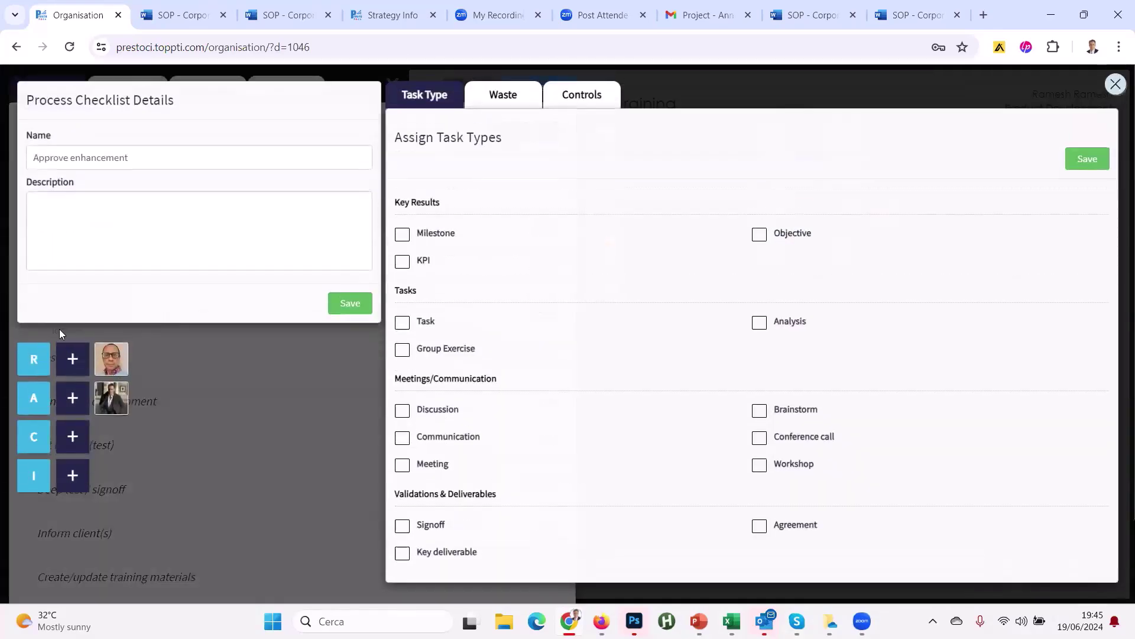
{"action": "left_click", "coordinate": [1115, 85]}
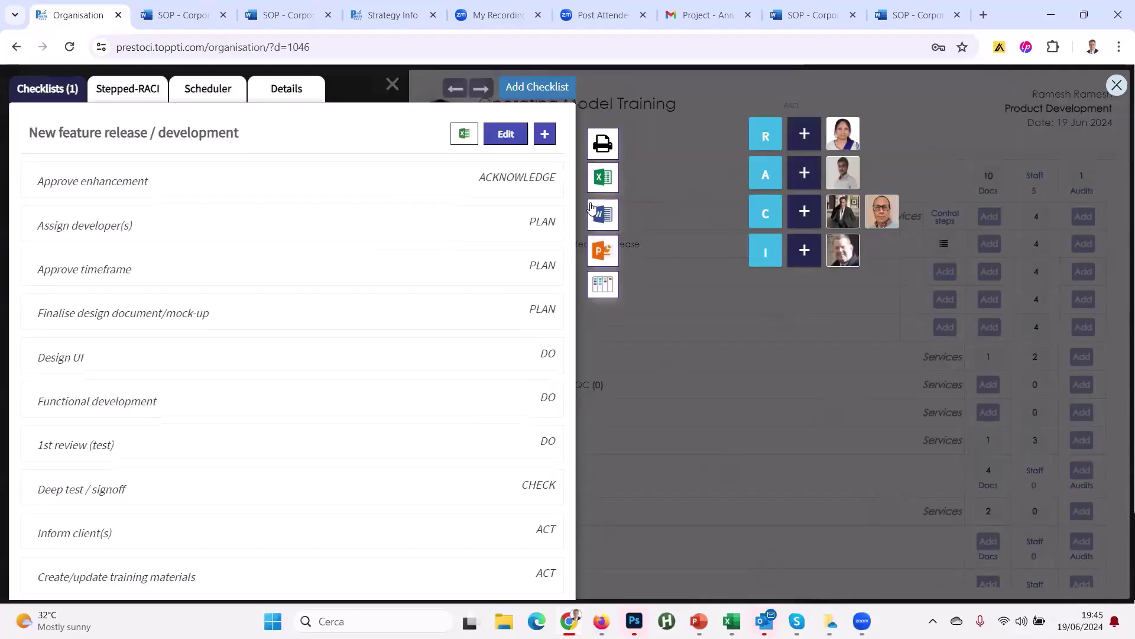
{"action": "mouse_move", "coordinate": [547, 227]}
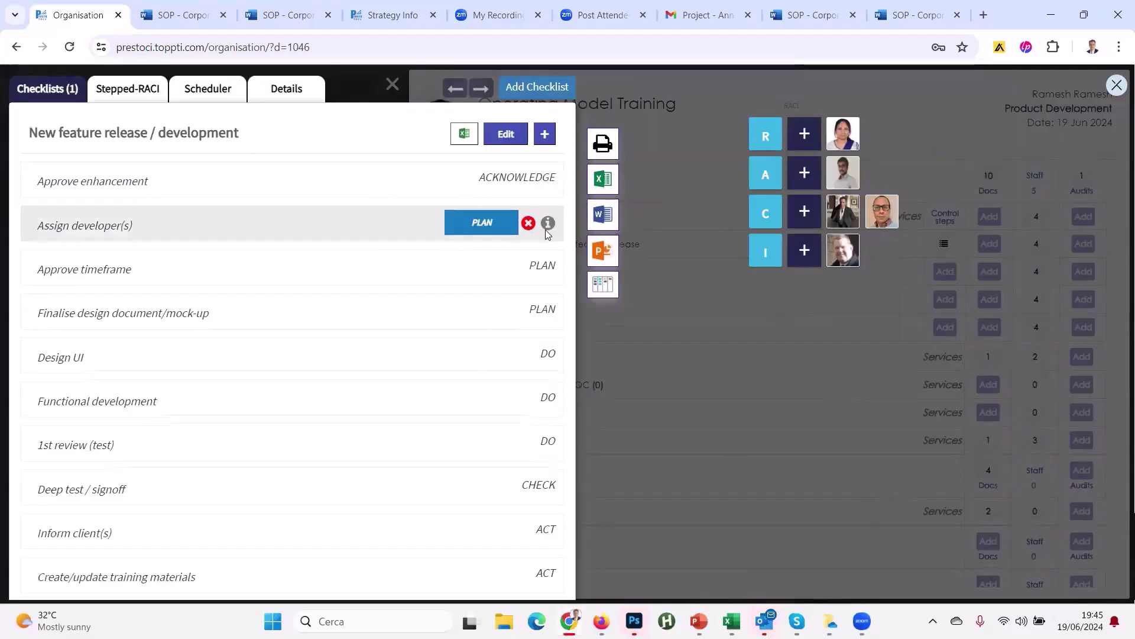
{"action": "left_click", "coordinate": [547, 225]}
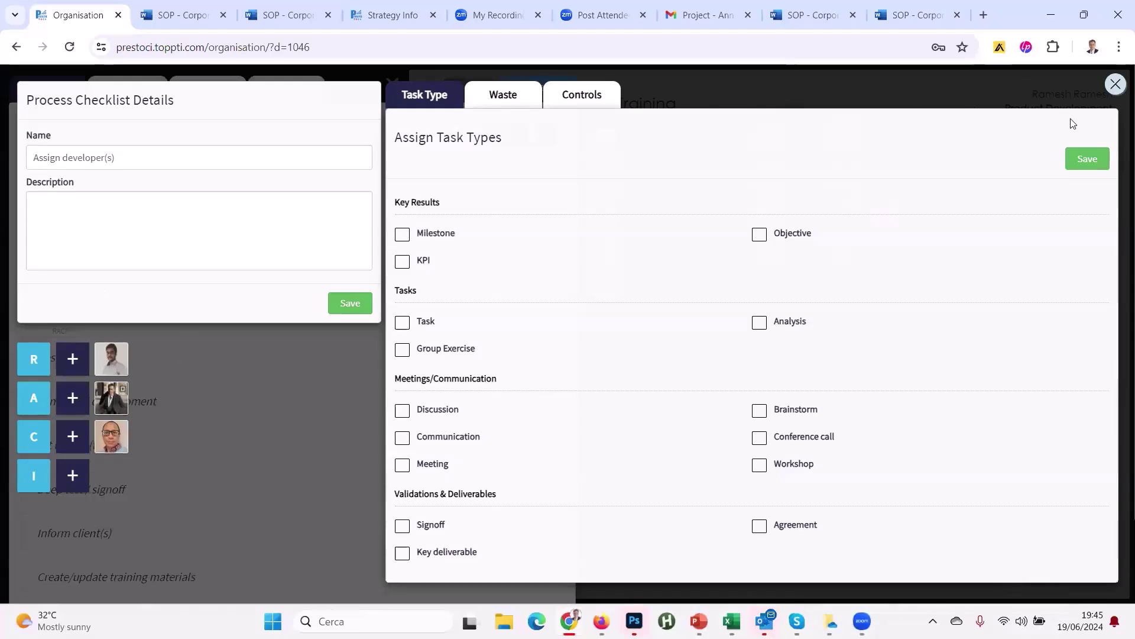
{"action": "left_click", "coordinate": [1116, 86]}
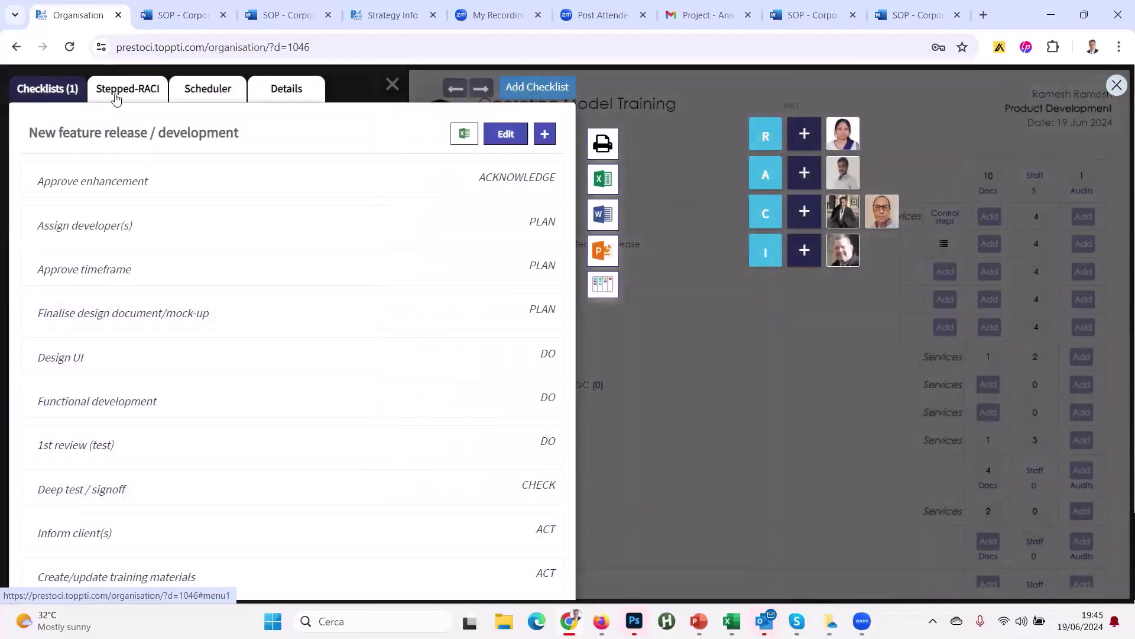
Step: Review the Stepped-RACI matrix of the New feature release / development checklist from Approve enhancement to Archive
{"action": "left_click", "coordinate": [117, 96]}
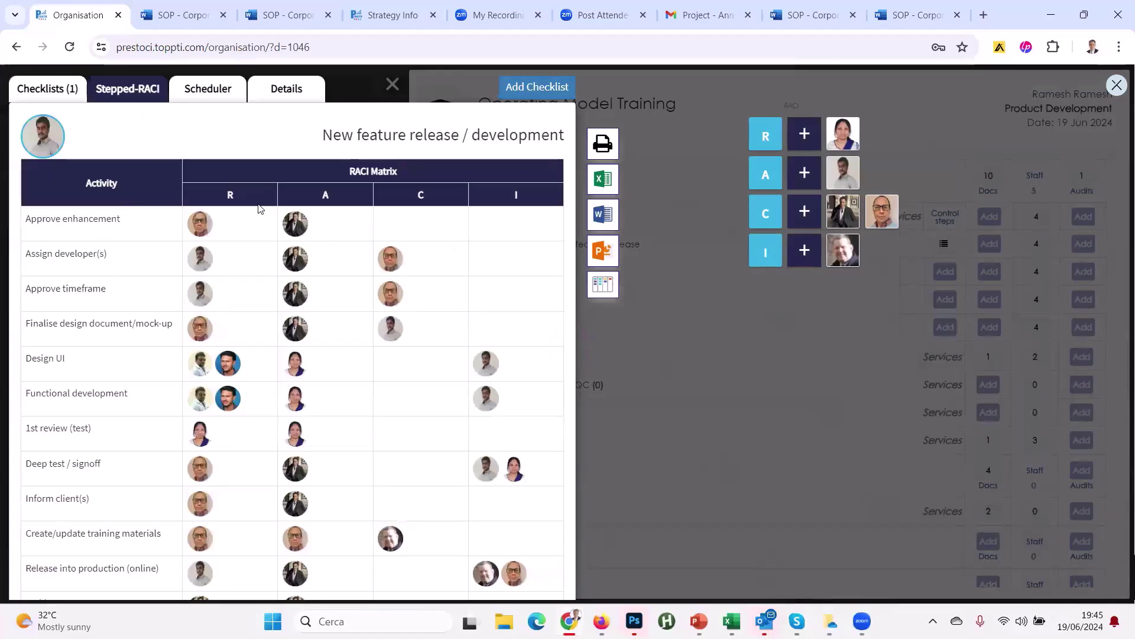
{"action": "scroll", "coordinate": [171, 260], "scroll_direction": "down", "scroll_amount": 2}
{"action": "scroll", "coordinate": [237, 379], "scroll_direction": "up", "scroll_amount": 2}
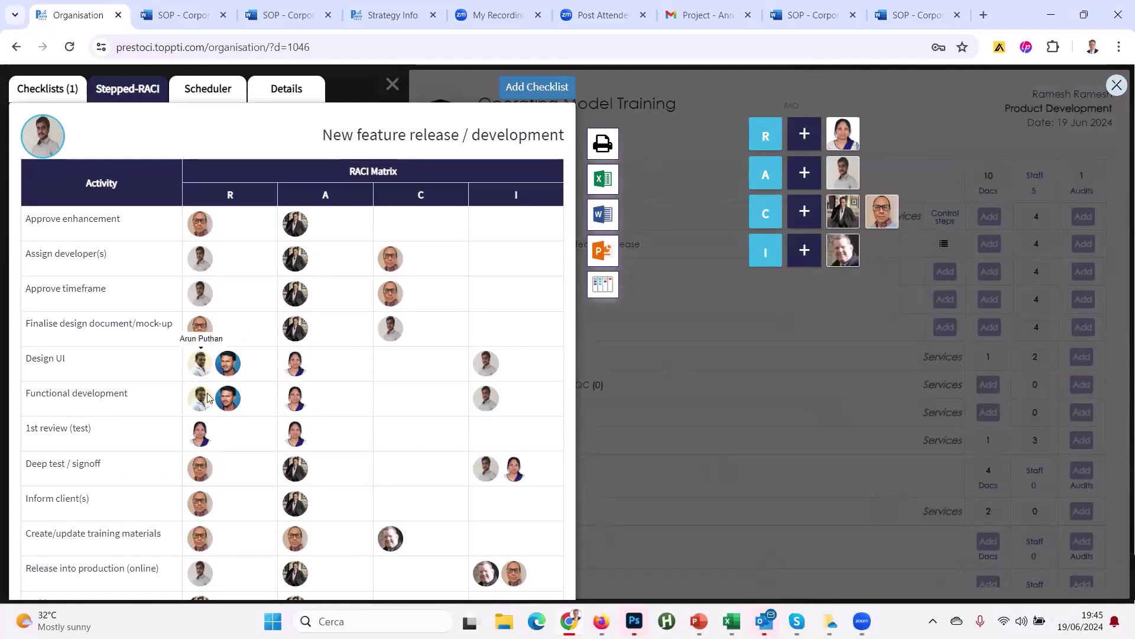
{"action": "scroll", "coordinate": [201, 445], "scroll_direction": "down", "scroll_amount": 1}
{"action": "scroll", "coordinate": [202, 445], "scroll_direction": "down", "scroll_amount": 1}
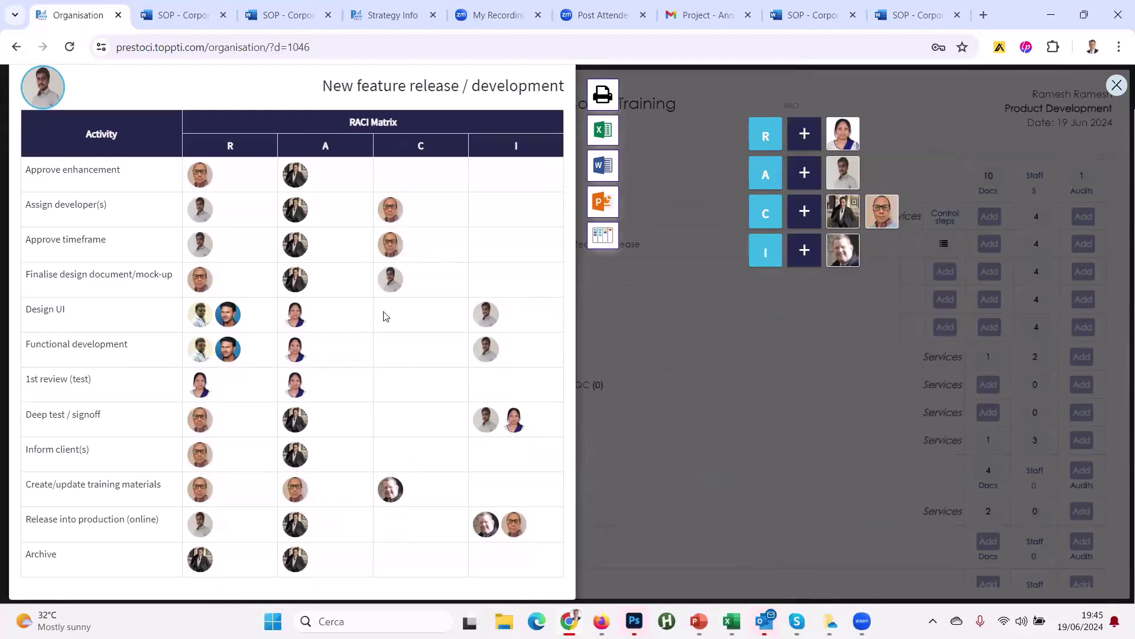
{"action": "scroll", "coordinate": [384, 313], "scroll_direction": "up", "scroll_amount": 1}
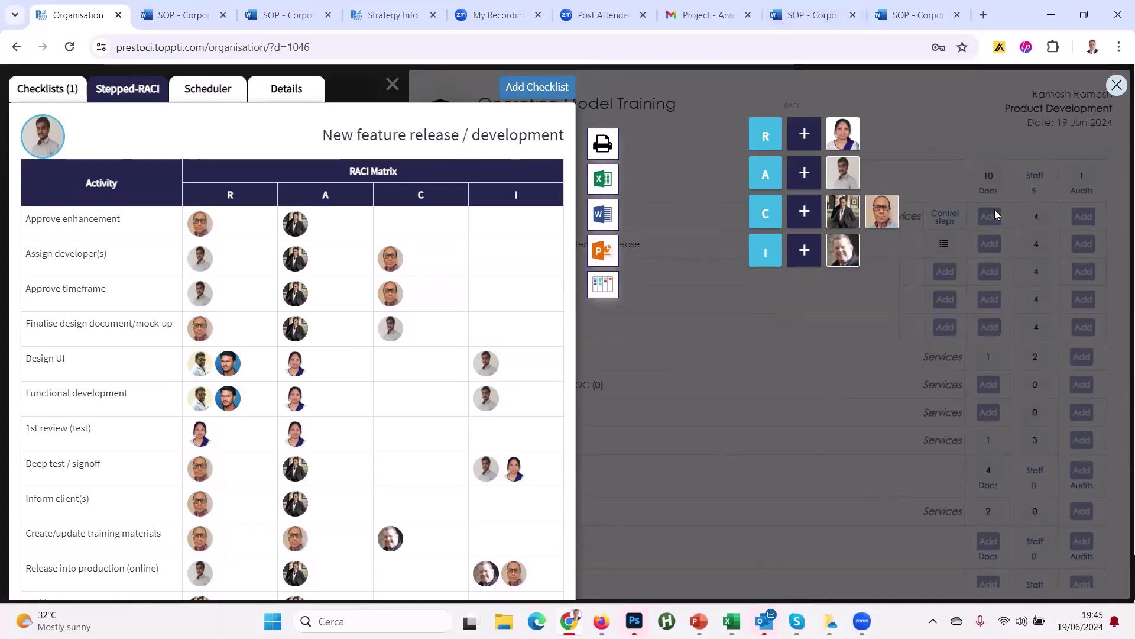
Step: Return to the checklist and look again at who is assigned to the Assign developer(s) task
{"action": "left_click", "coordinate": [80, 90]}
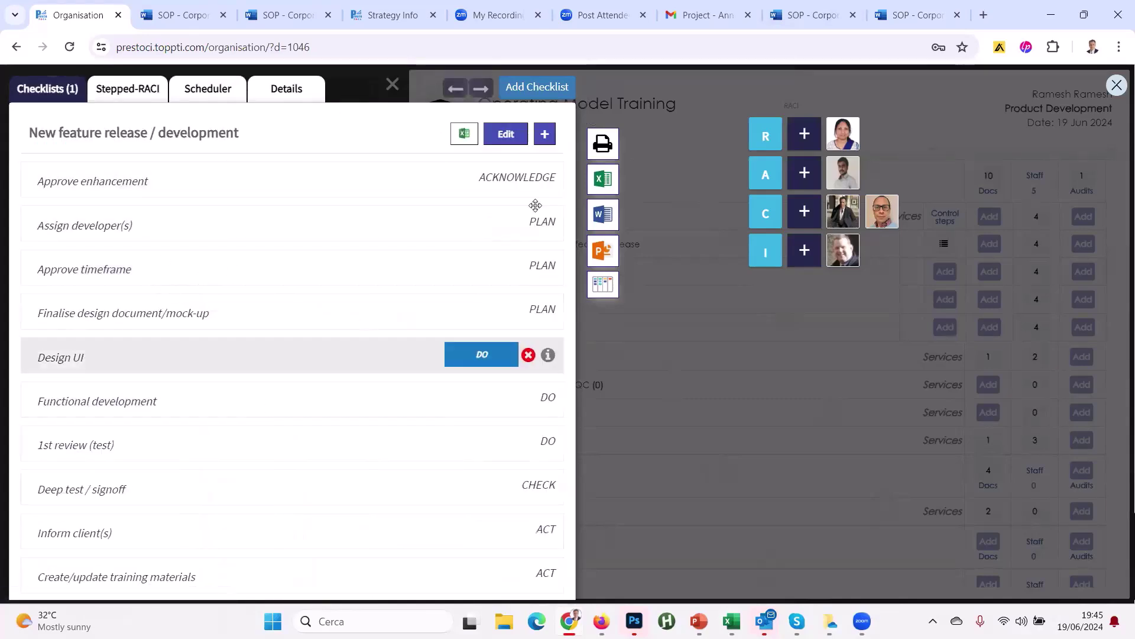
{"action": "left_click", "coordinate": [550, 222]}
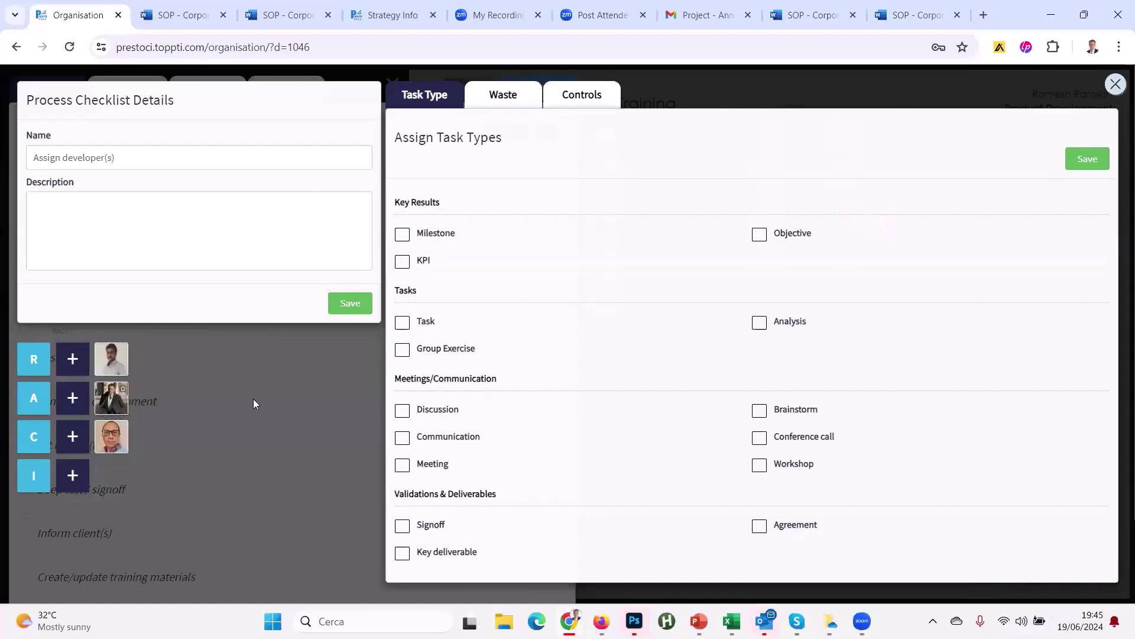
{"action": "left_click", "coordinate": [1115, 84]}
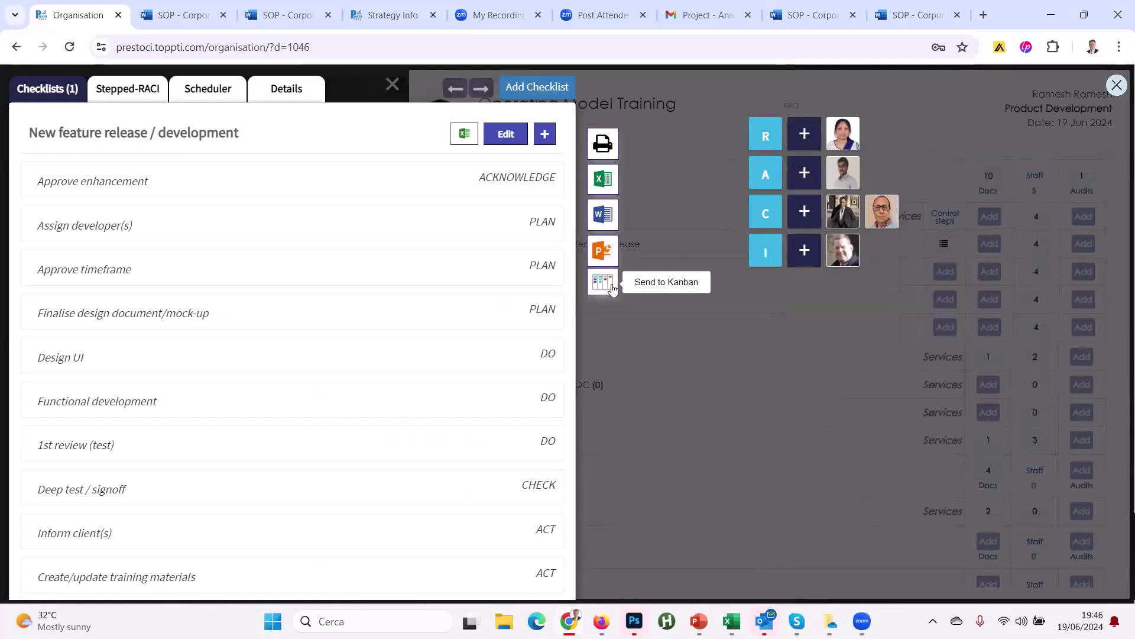
Step: Send the New feature release / development checklist to Kanban as a project and leave the process view
{"action": "left_click", "coordinate": [614, 287]}
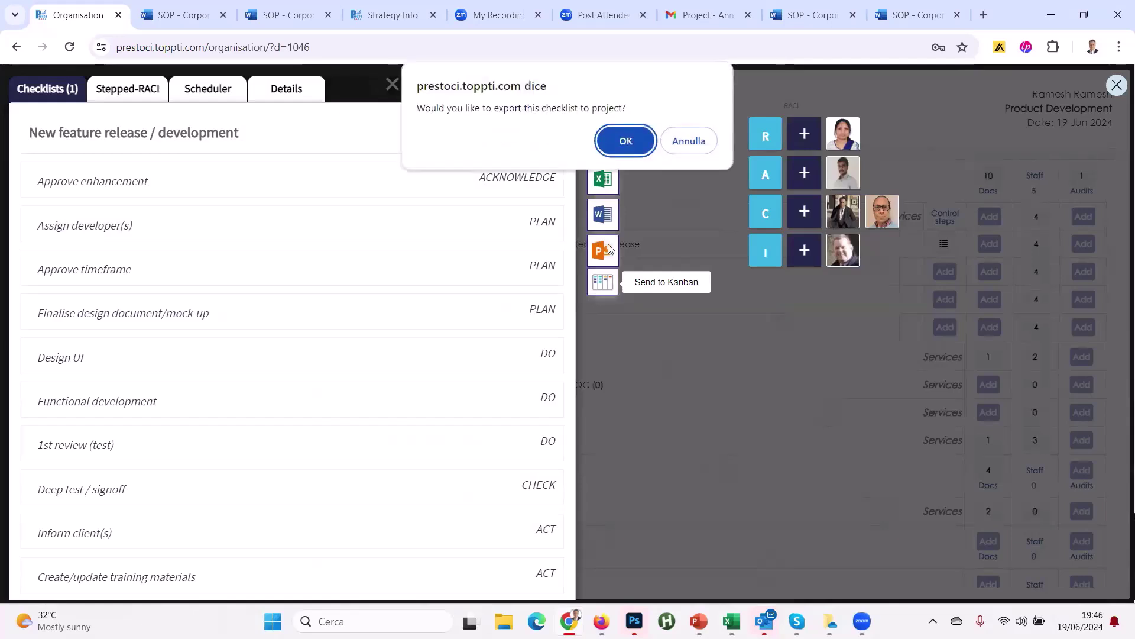
{"action": "left_click", "coordinate": [630, 148]}
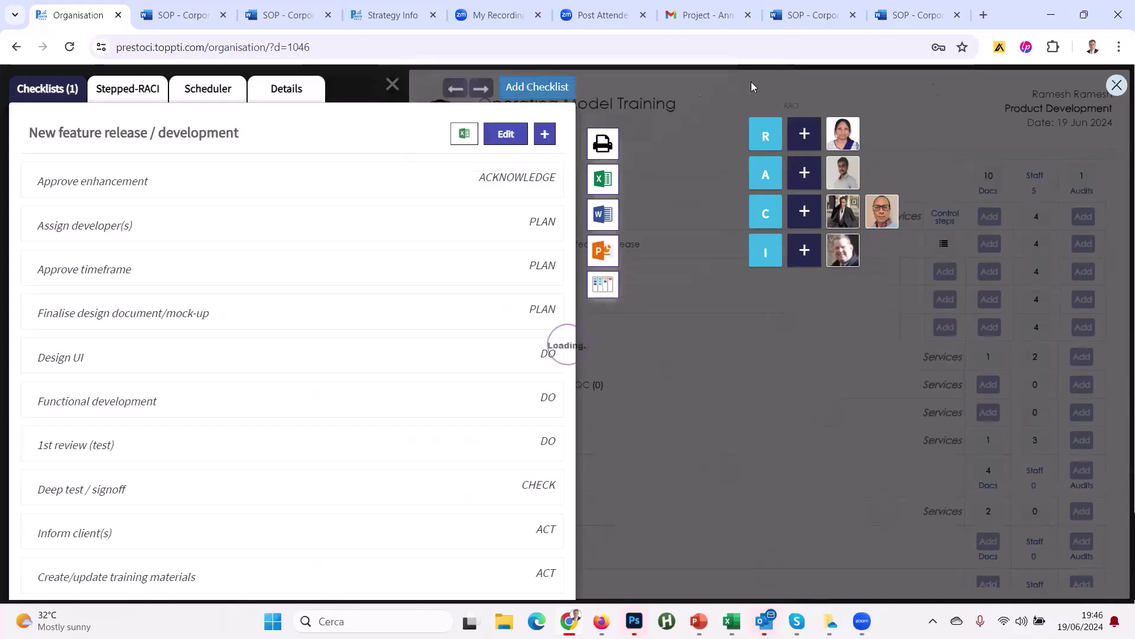
{"action": "left_click", "coordinate": [460, 92]}
{"action": "left_click", "coordinate": [392, 84]}
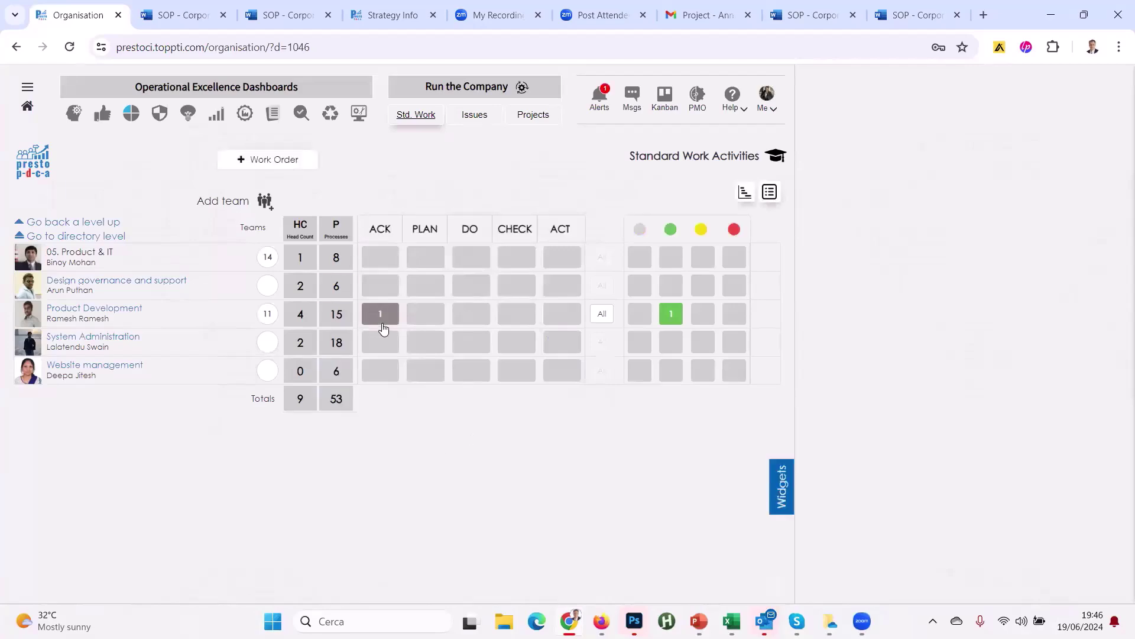
Step: Open the New feature release / development project from Product Development's open standard work and inspect its Approve enhancement task
{"action": "left_click", "coordinate": [603, 314]}
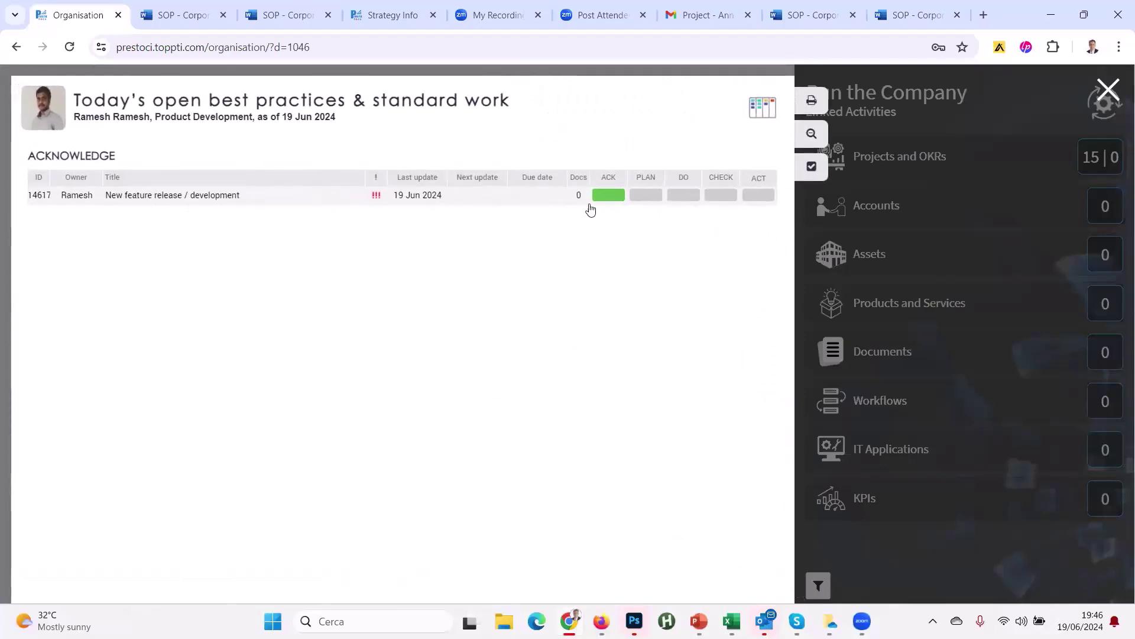
{"action": "left_click", "coordinate": [634, 204]}
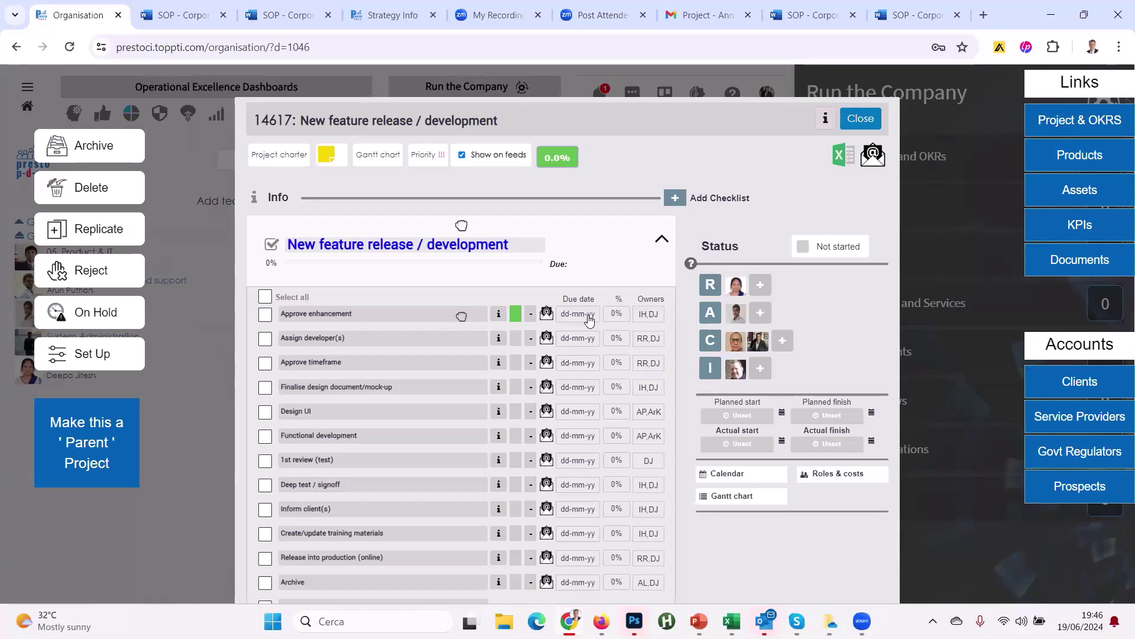
{"action": "left_click", "coordinate": [499, 314]}
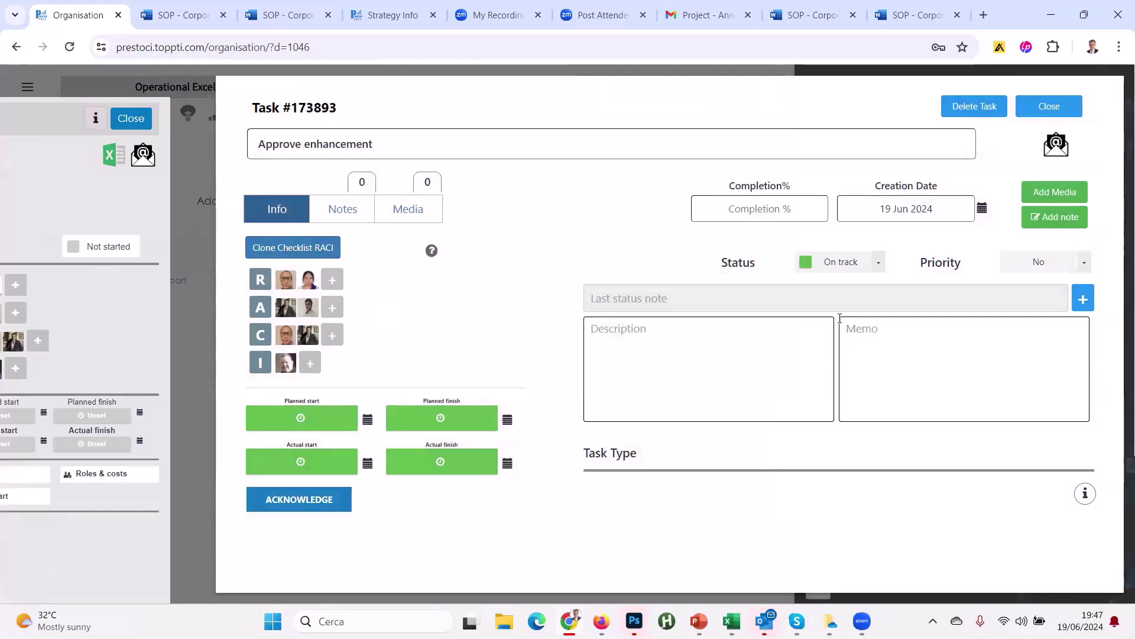
{"action": "left_click", "coordinate": [1050, 106]}
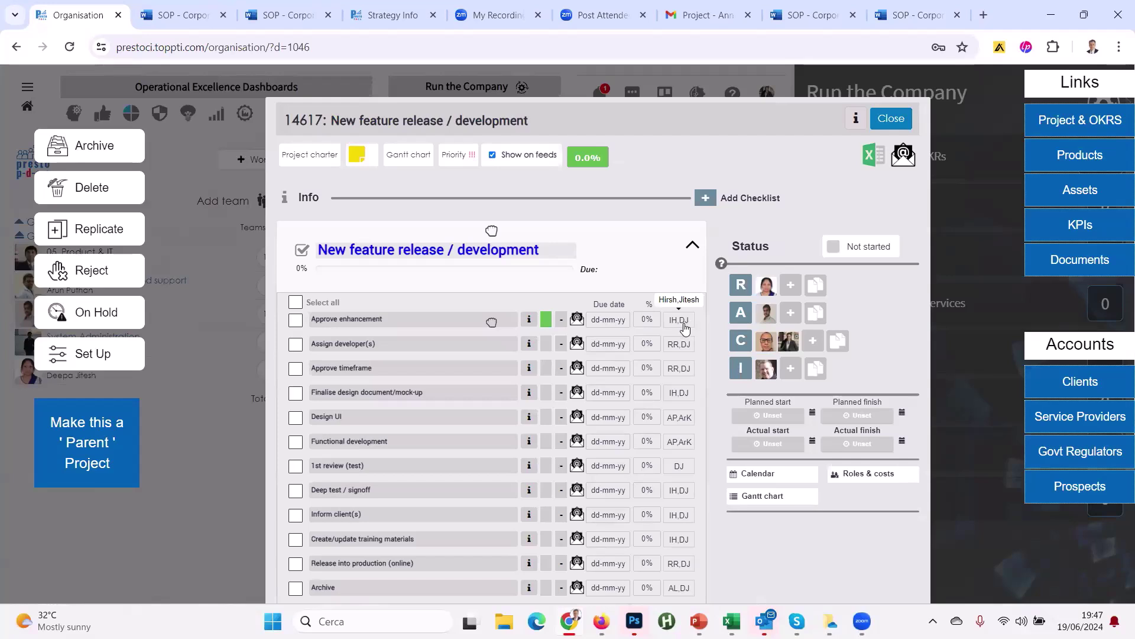
Step: Mark the Approve enhancement task complete and close the project and the open standard work list
{"action": "left_click", "coordinate": [296, 322]}
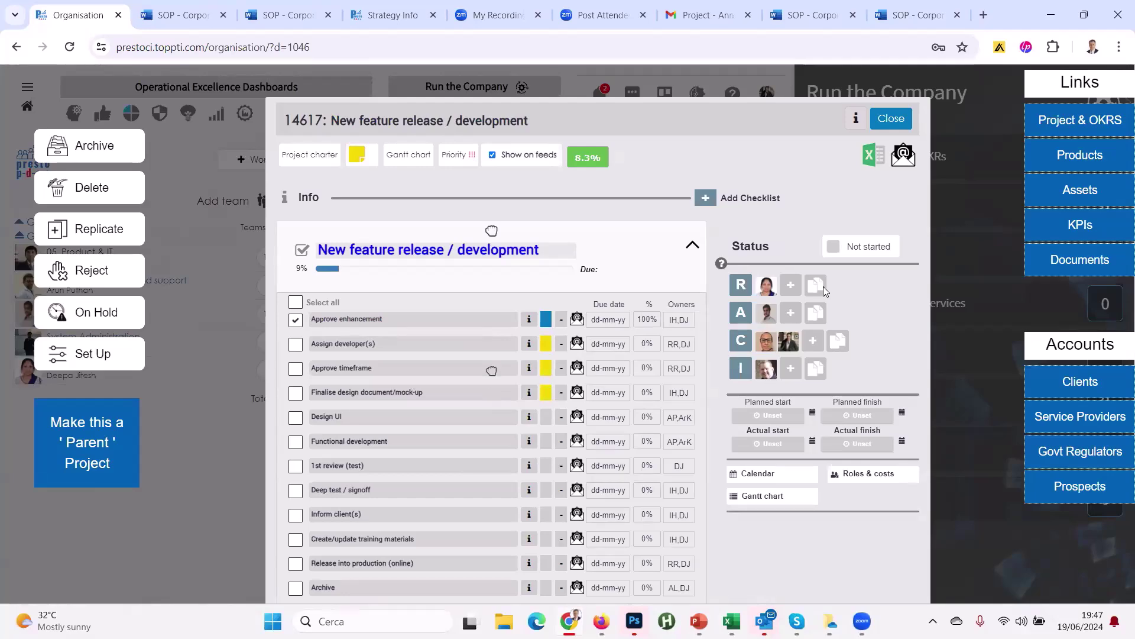
{"action": "left_click", "coordinate": [880, 126]}
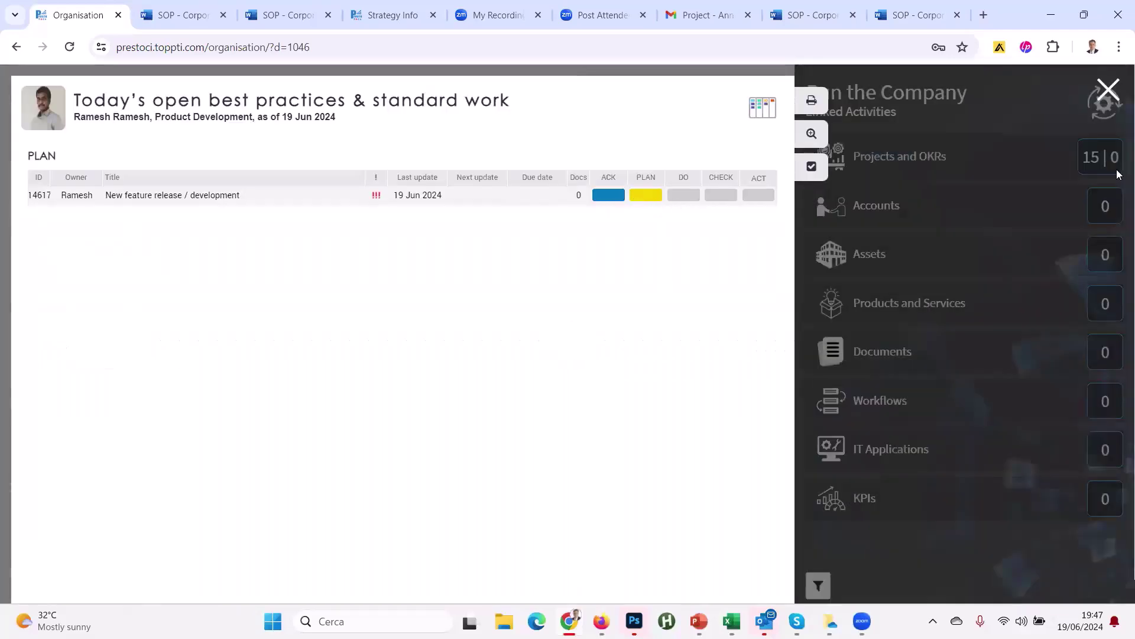
{"action": "left_click", "coordinate": [1109, 90]}
Step: Reopen the project, mark Assign developer(s), Approve timeframe and Finalise design document/mock-up complete, and return to the open standard work list
{"action": "left_click", "coordinate": [646, 203]}
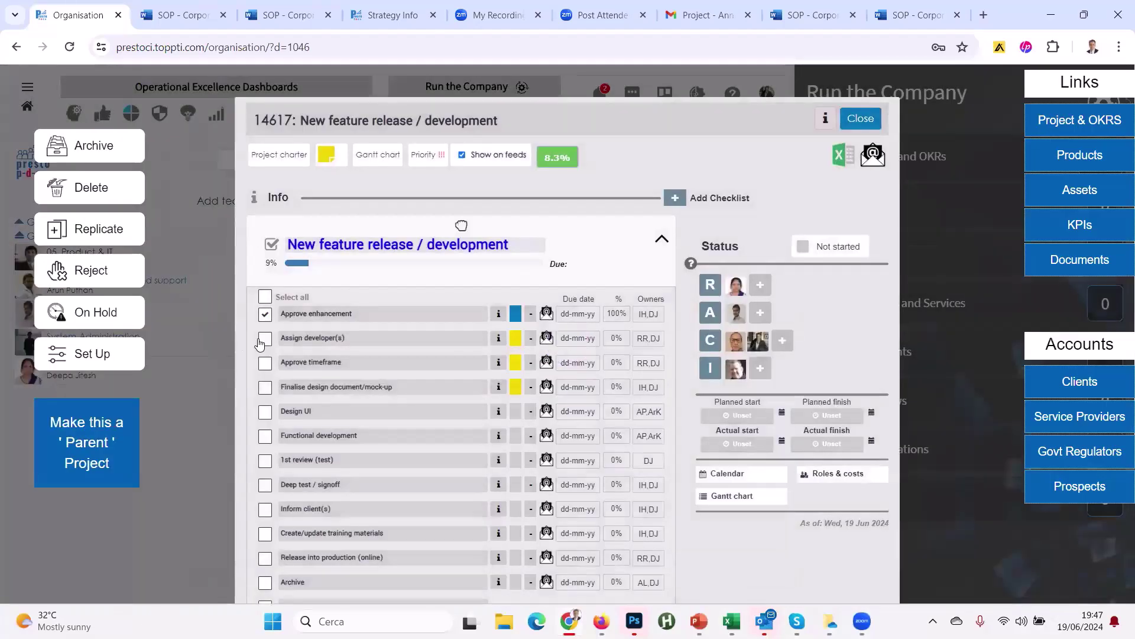
{"action": "left_click", "coordinate": [264, 340]}
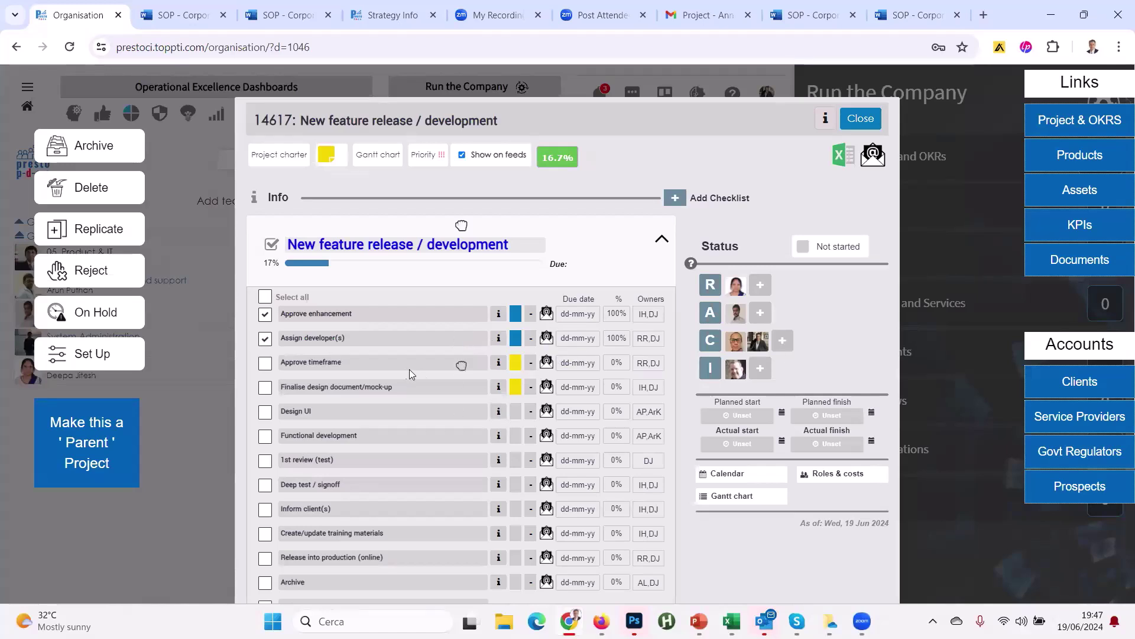
{"action": "left_click", "coordinate": [265, 364]}
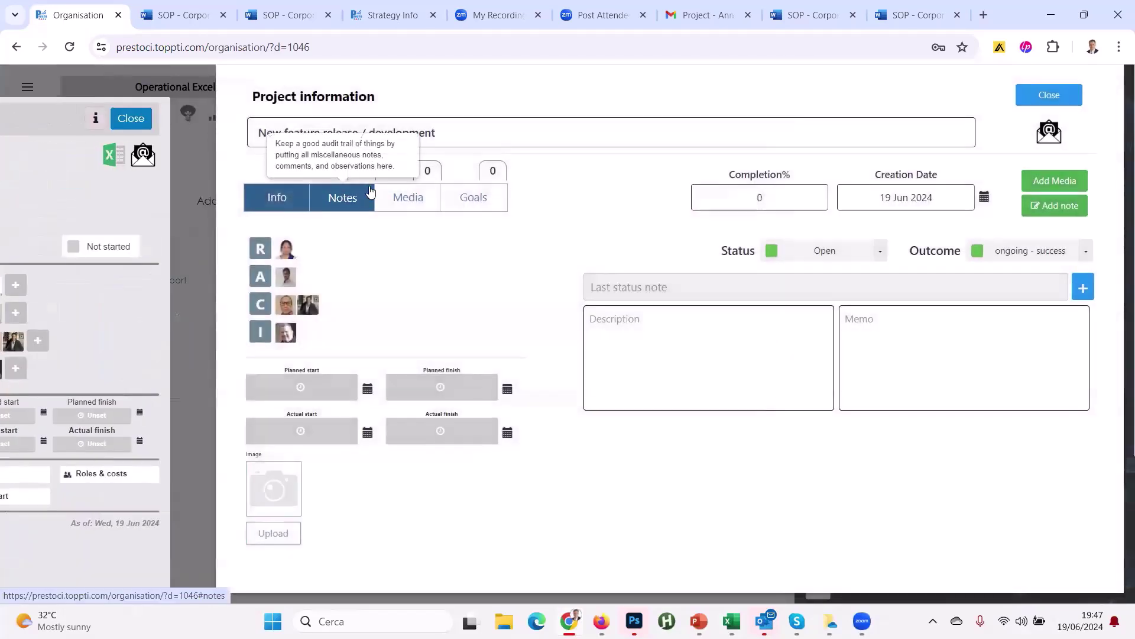
{"action": "left_click", "coordinate": [1042, 98]}
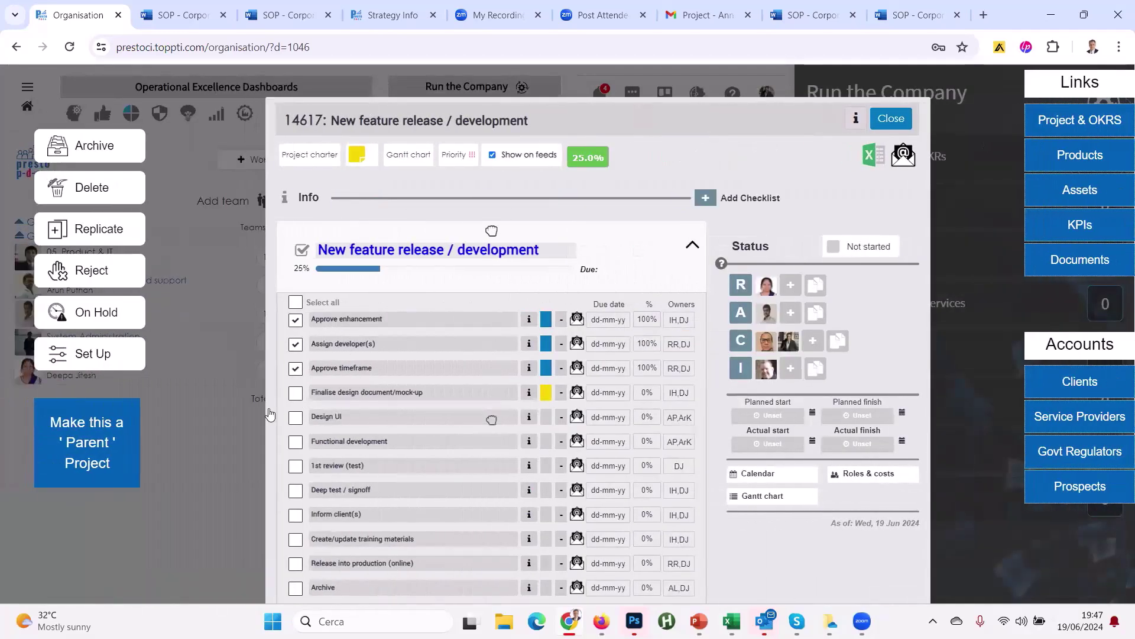
{"action": "left_click", "coordinate": [296, 393]}
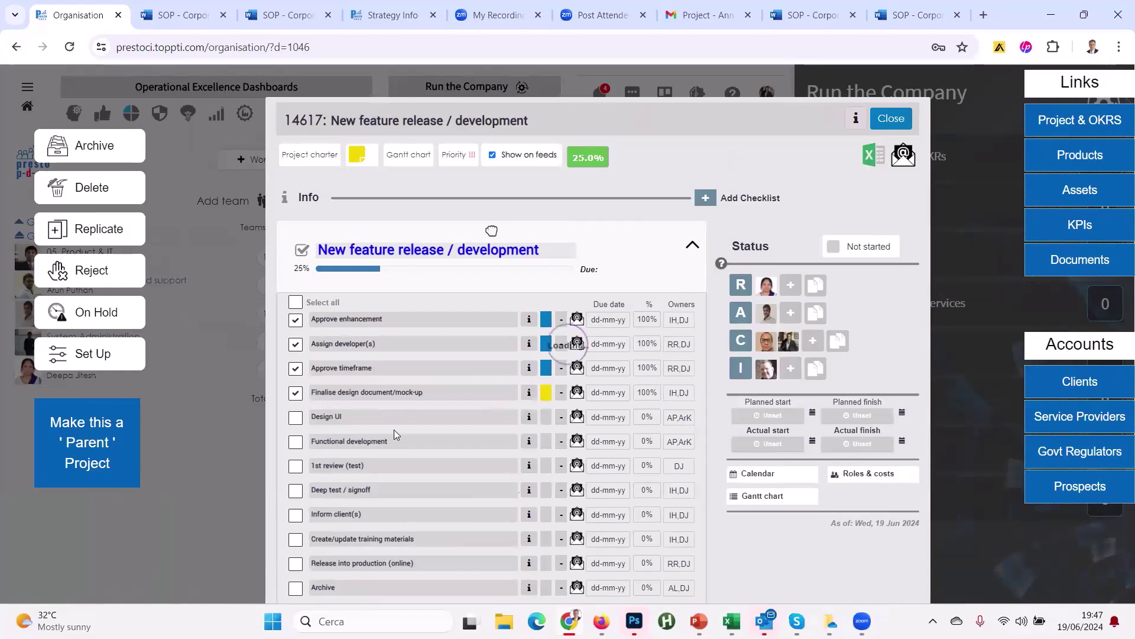
{"action": "scroll", "coordinate": [550, 379], "scroll_direction": "down", "scroll_amount": 1}
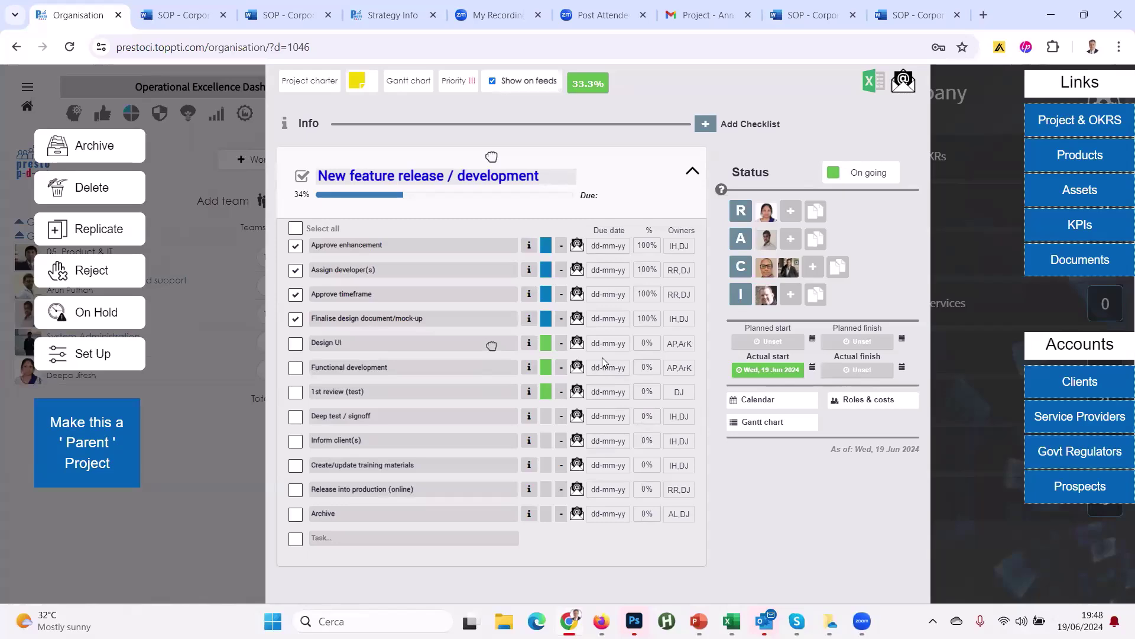
{"action": "scroll", "coordinate": [602, 357], "scroll_direction": "up", "scroll_amount": 1}
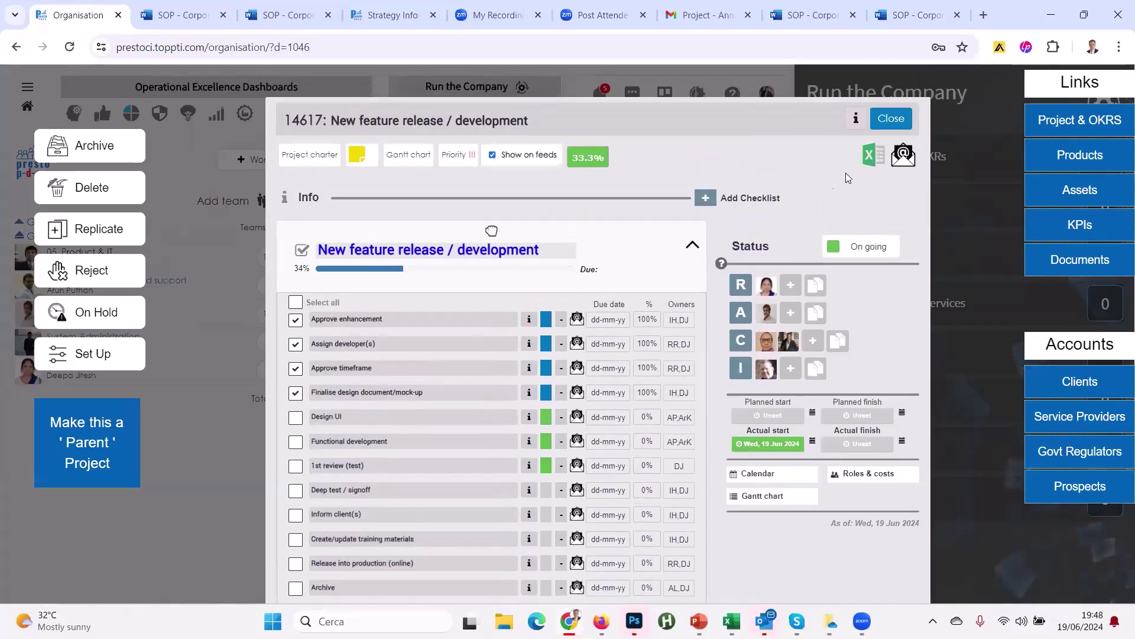
{"action": "left_click", "coordinate": [893, 121]}
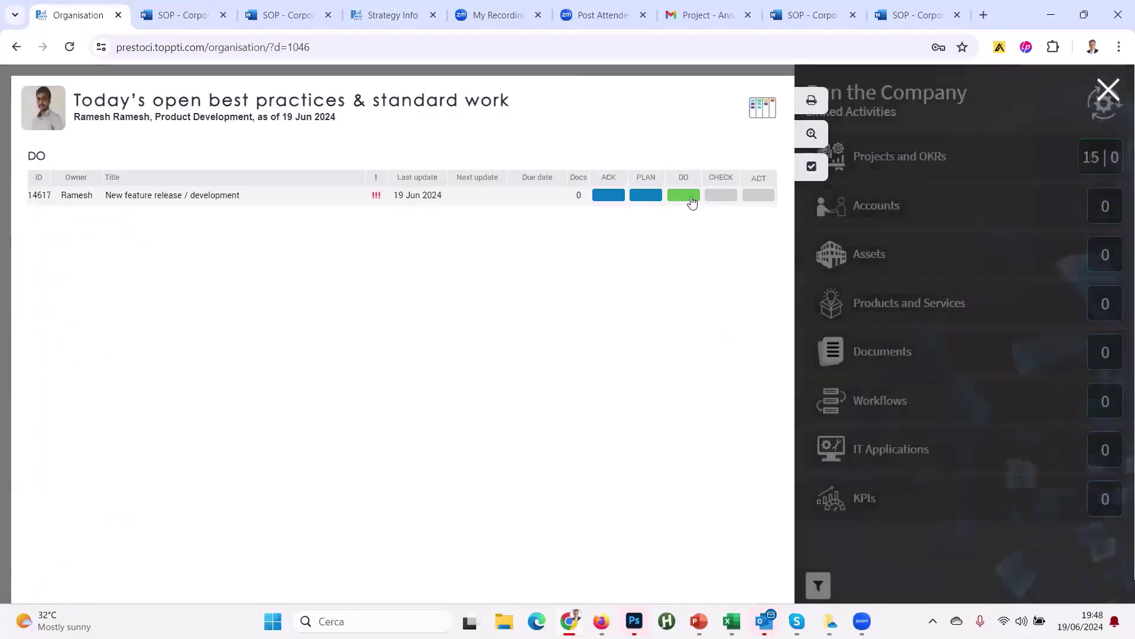
Step: Set due dates of 20 Jun 24 for Approve enhancement, 21 Jun 24 for Assign developer(s) and 30 Jun 24 for Functional development, closing all views
{"action": "left_click", "coordinate": [692, 198]}
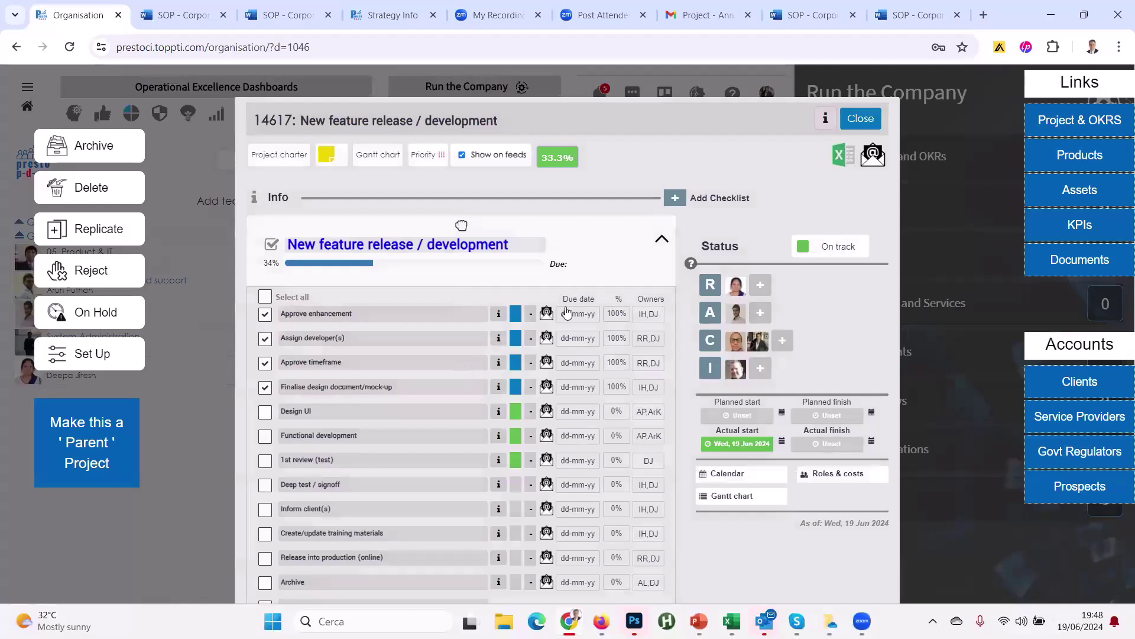
{"action": "left_click", "coordinate": [576, 318]}
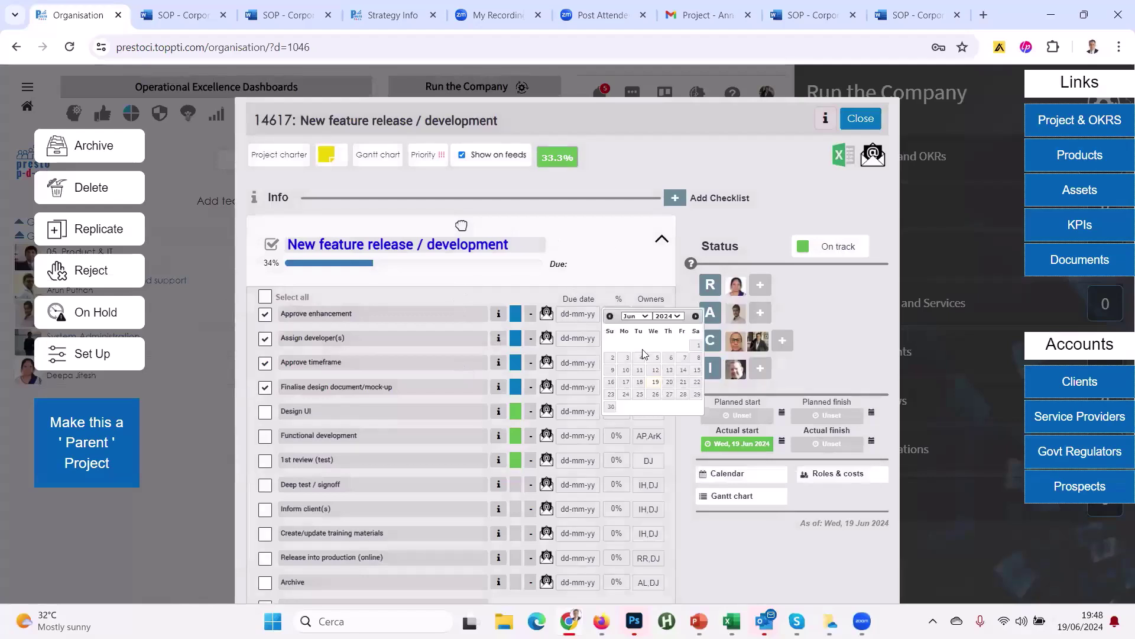
{"action": "left_click", "coordinate": [670, 383]}
{"action": "left_click", "coordinate": [581, 343]}
{"action": "left_click", "coordinate": [683, 408]}
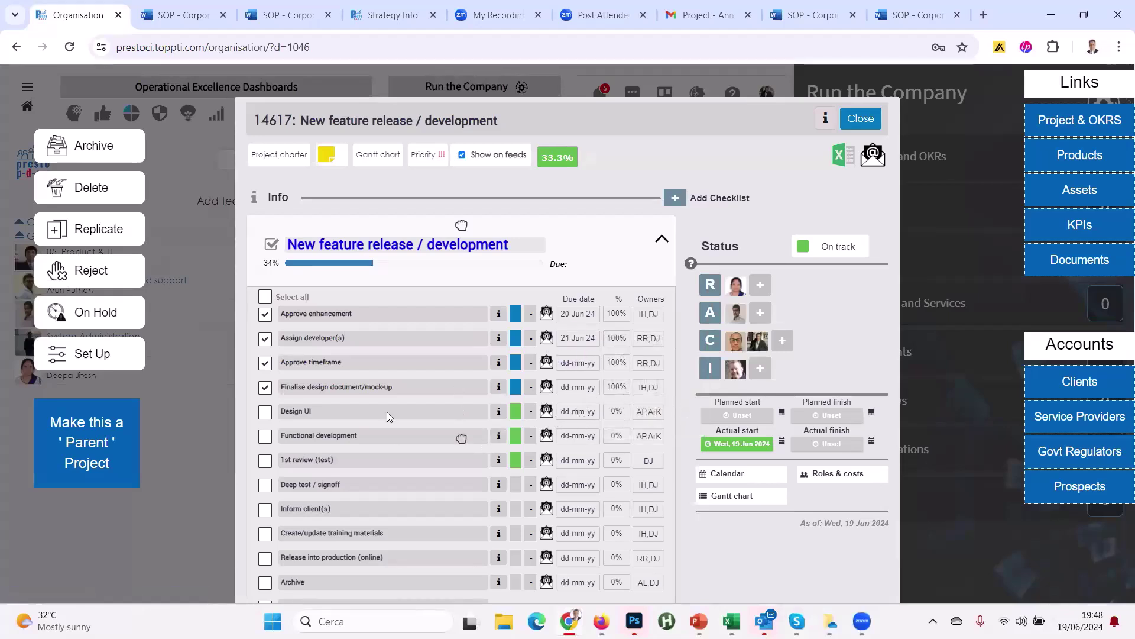
{"action": "left_click", "coordinate": [582, 442]}
{"action": "left_click", "coordinate": [615, 421]}
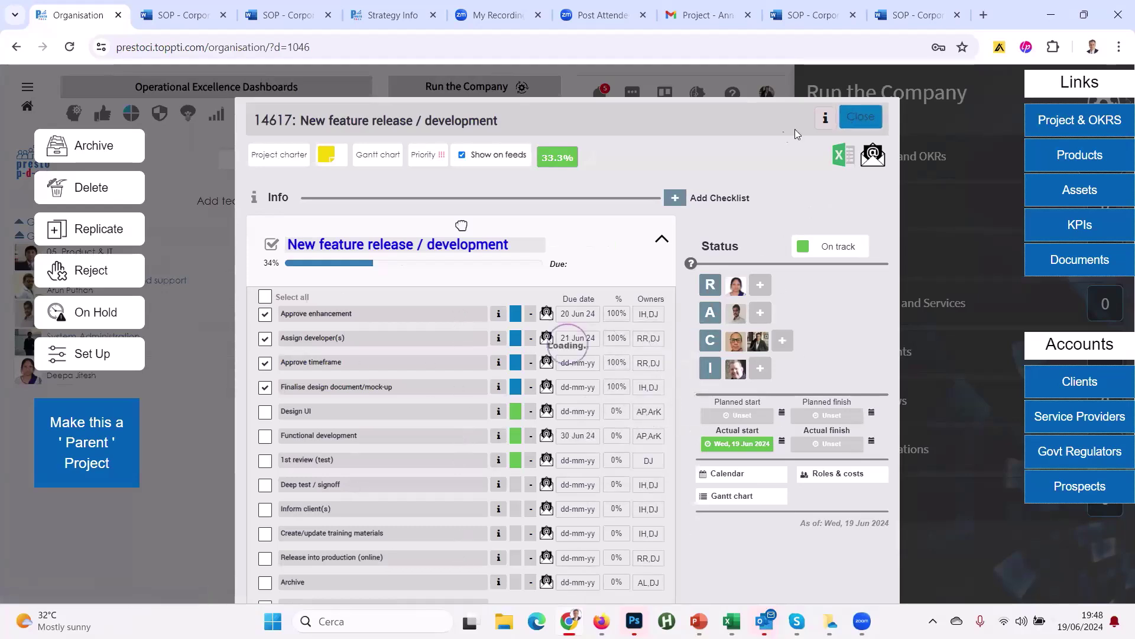
{"action": "left_click", "coordinate": [861, 116]}
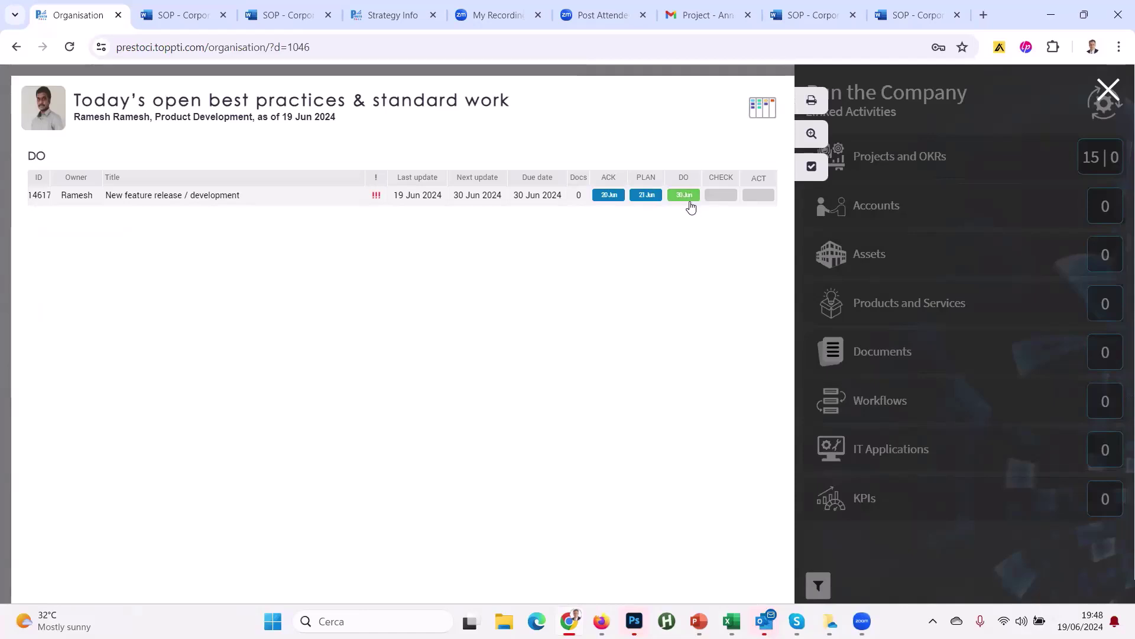
{"action": "left_click", "coordinate": [1108, 89]}
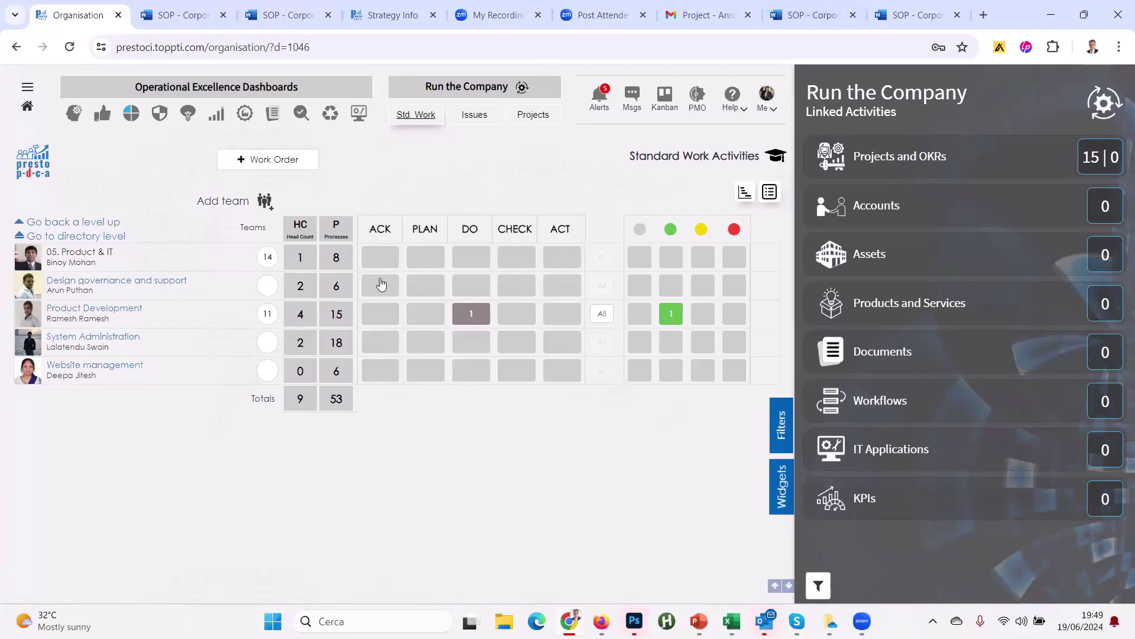
Step: Create a 5-step (PDCA) work order owned by the Product Development leader, with Productivity focus, titled "New KPI bowler chart is available on the KPI dashboard"
{"action": "left_click", "coordinate": [278, 168]}
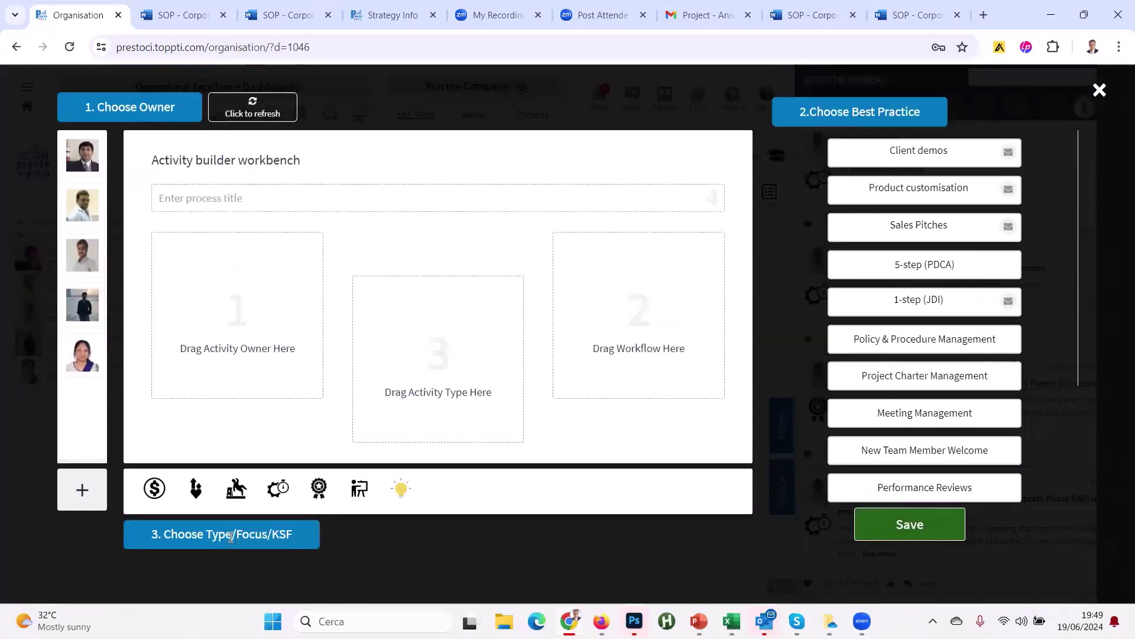
{"action": "left_click_drag", "start_coordinate": [82, 254], "coordinate": [256, 351]}
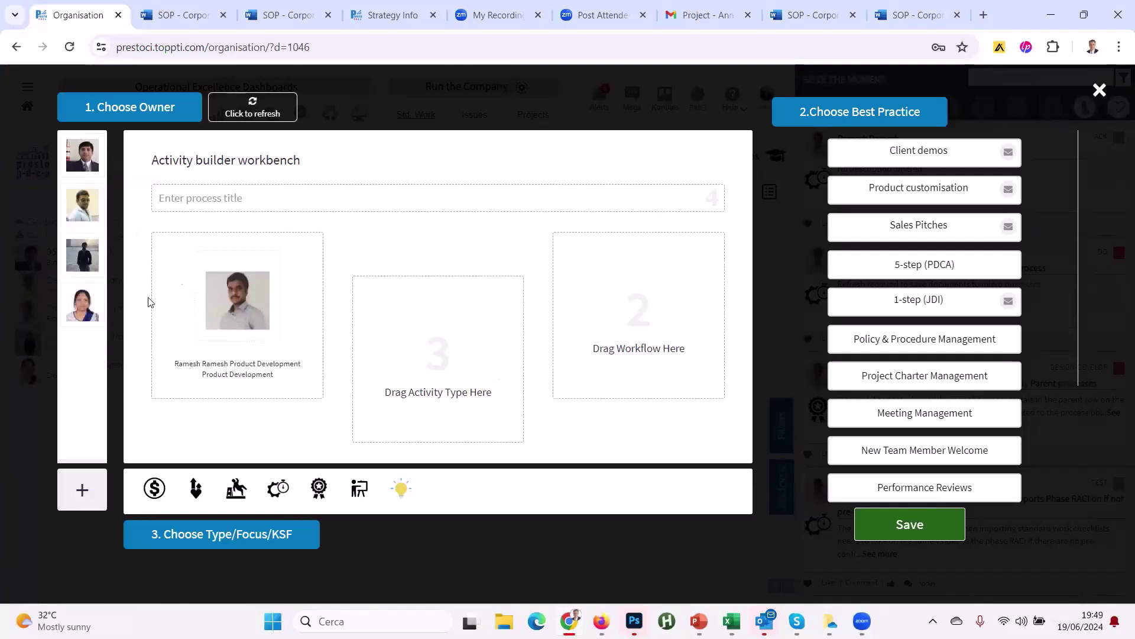
{"action": "left_click_drag", "start_coordinate": [903, 272], "coordinate": [584, 380]}
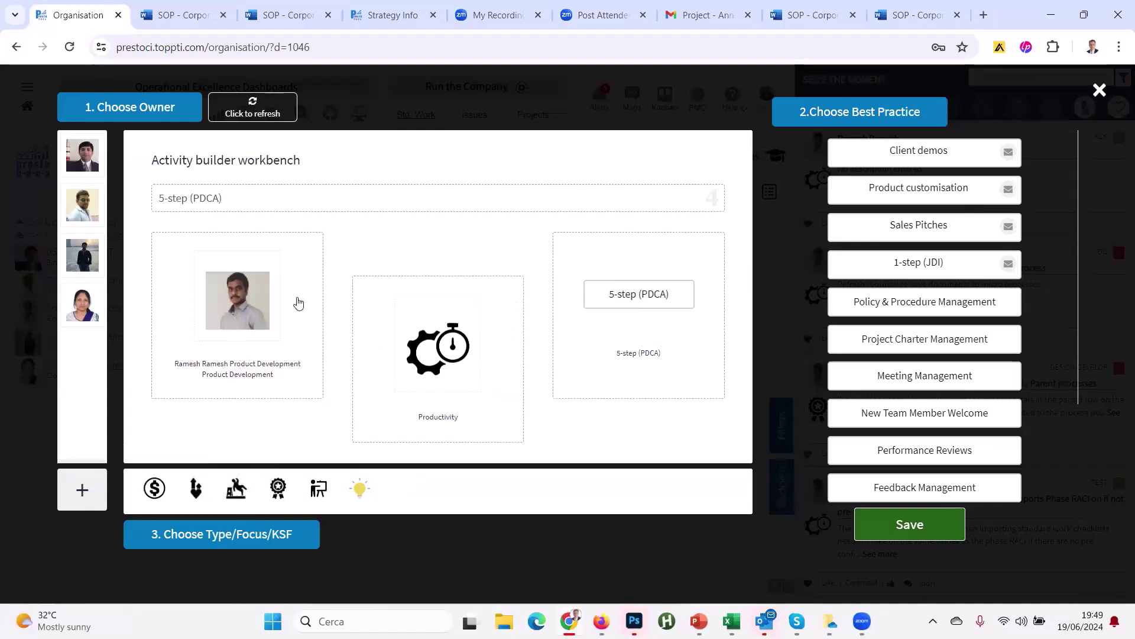
{"action": "key", "text": "ctrl+a"}
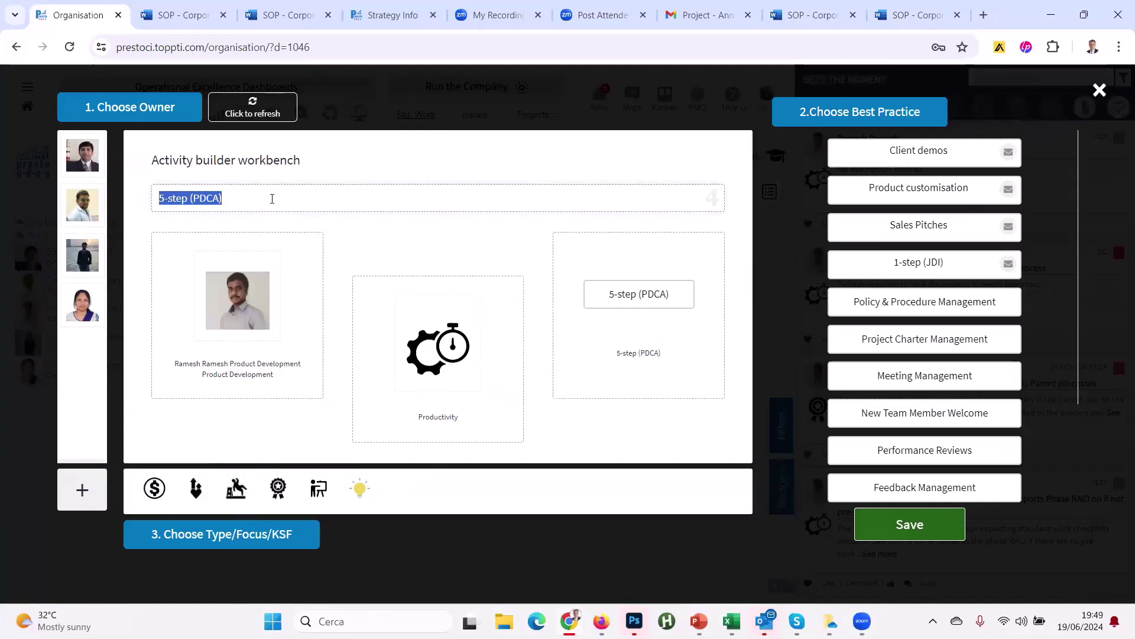
{"action": "type", "text": "New KPI bowler chart is available on the KPI dashboard"}
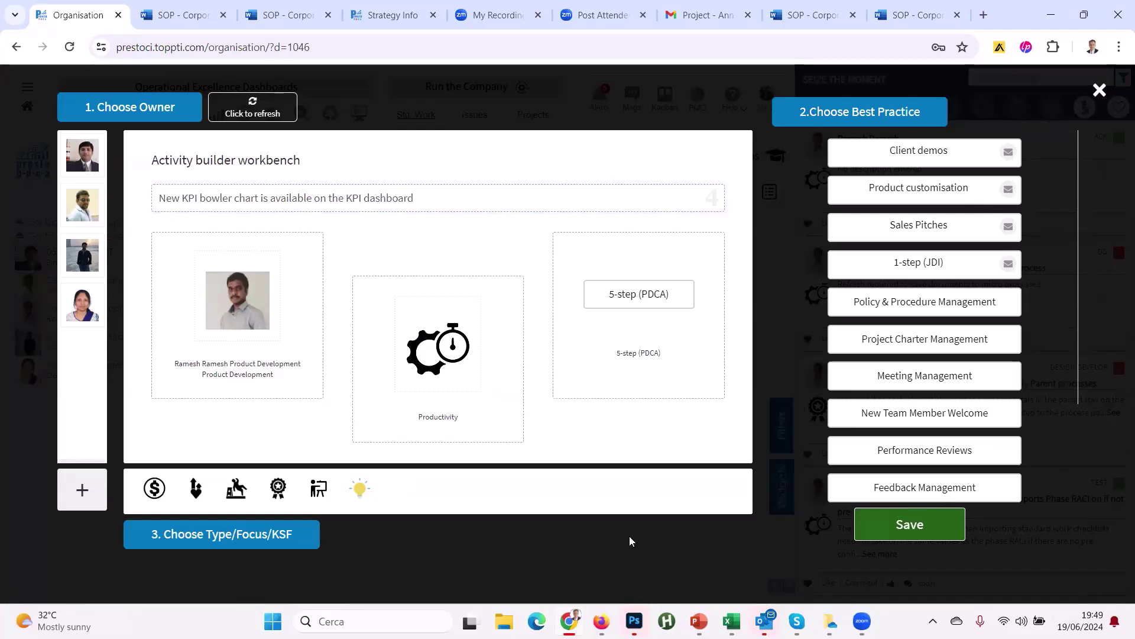
{"action": "left_click", "coordinate": [892, 531]}
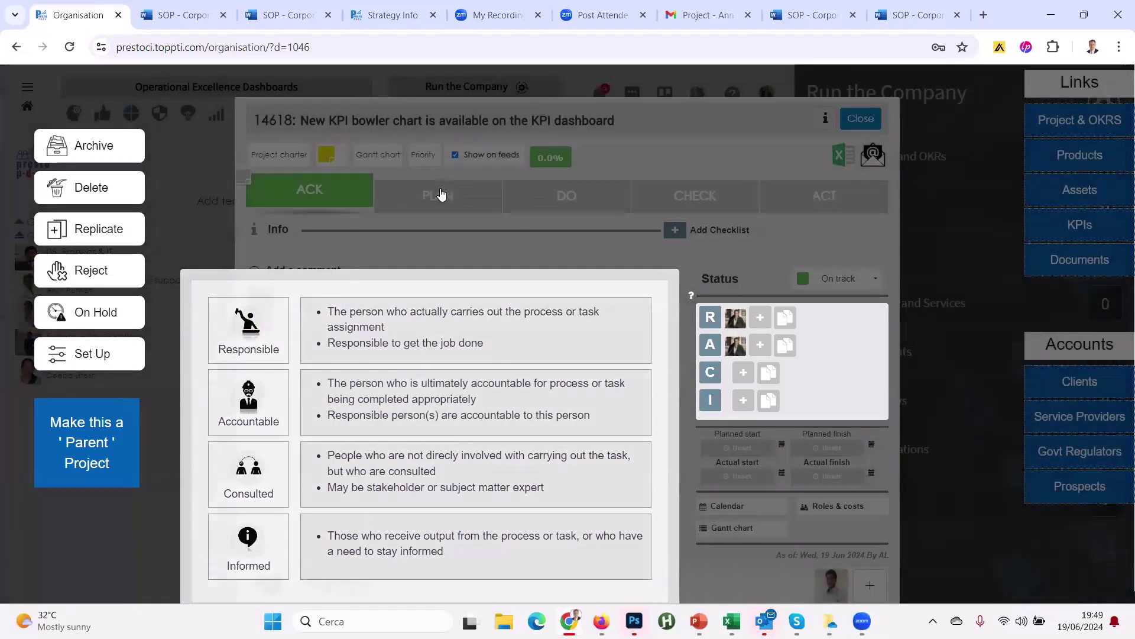
Step: Look through the project's PLAN and DO phases and import the New feature release / development process checklist, replacing any existing checklist
{"action": "left_click", "coordinate": [440, 192]}
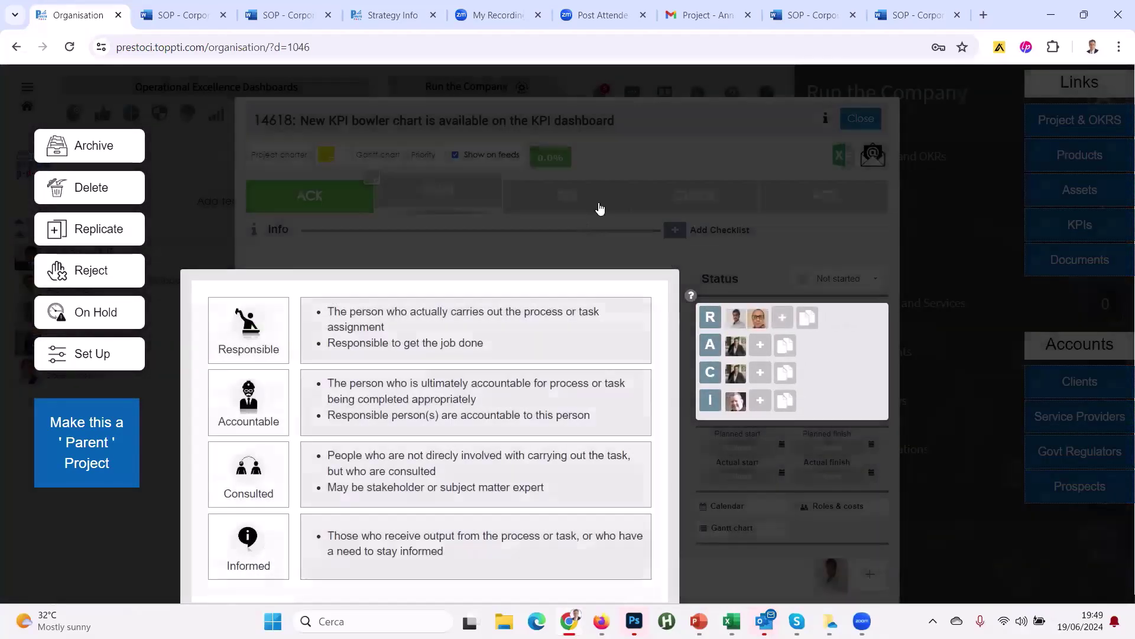
{"action": "left_click", "coordinate": [603, 199]}
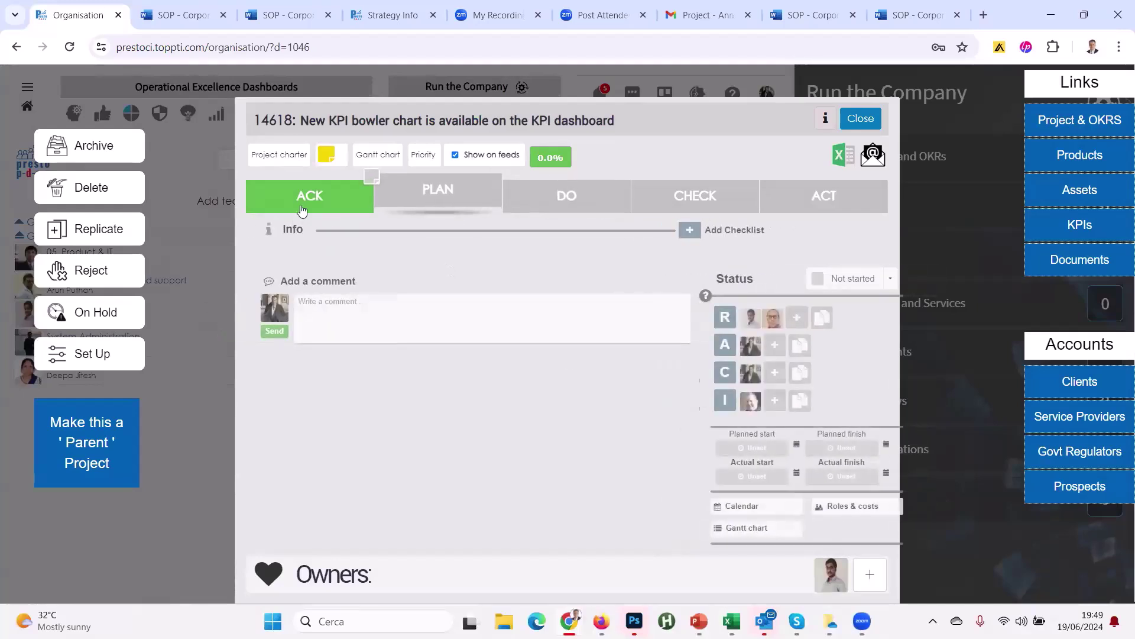
{"action": "left_click", "coordinate": [568, 191]}
{"action": "left_click", "coordinate": [675, 229]}
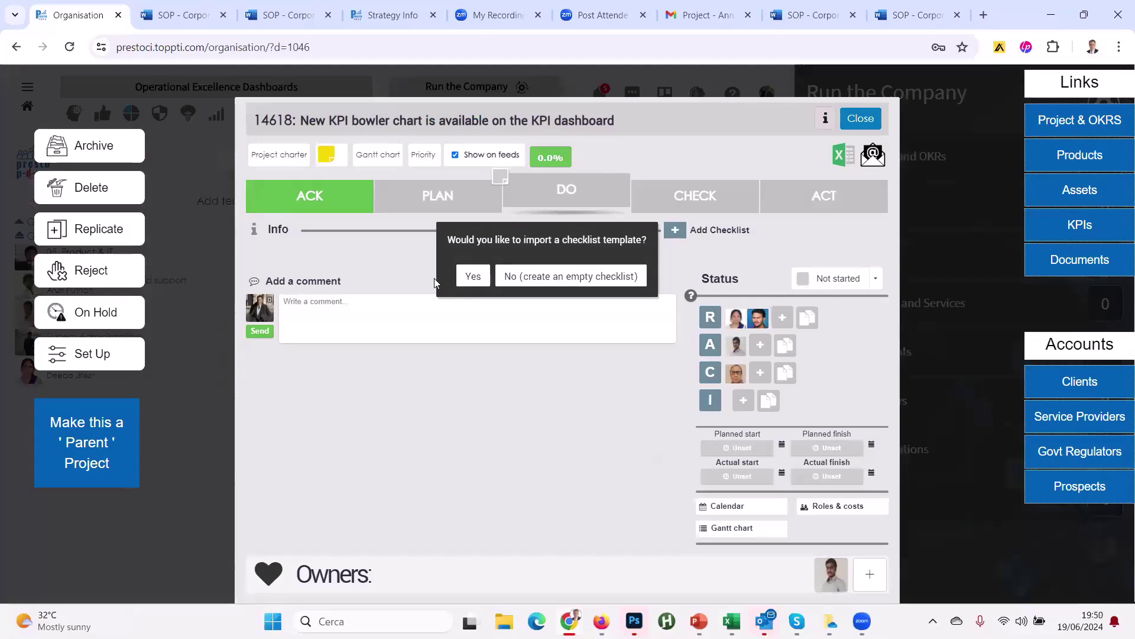
{"action": "left_click", "coordinate": [473, 276]}
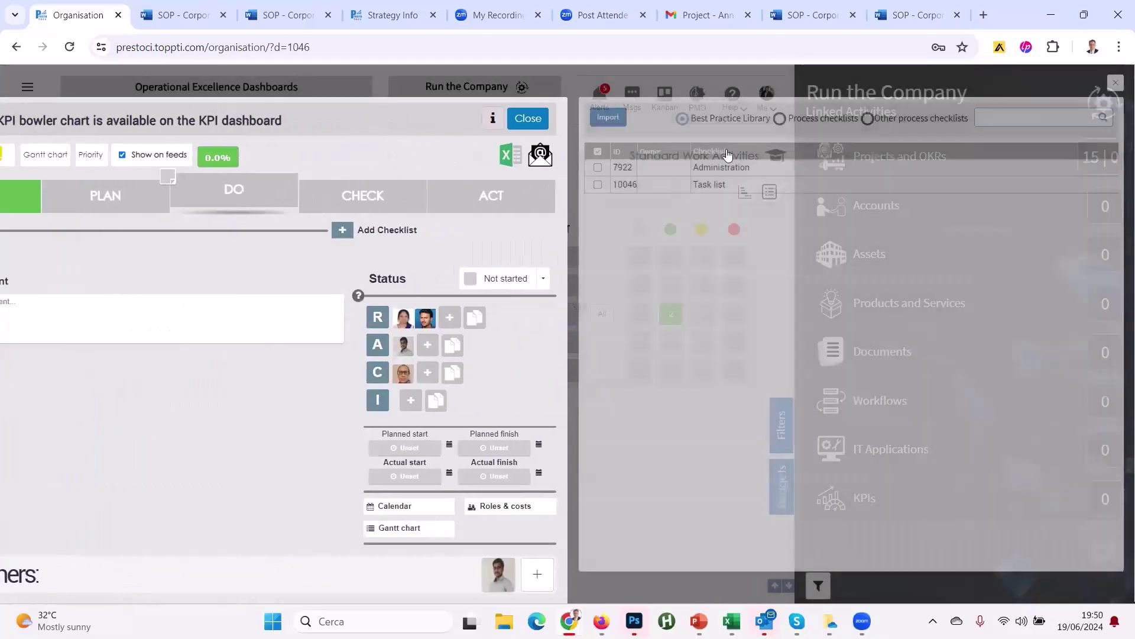
{"action": "left_click", "coordinate": [815, 118]}
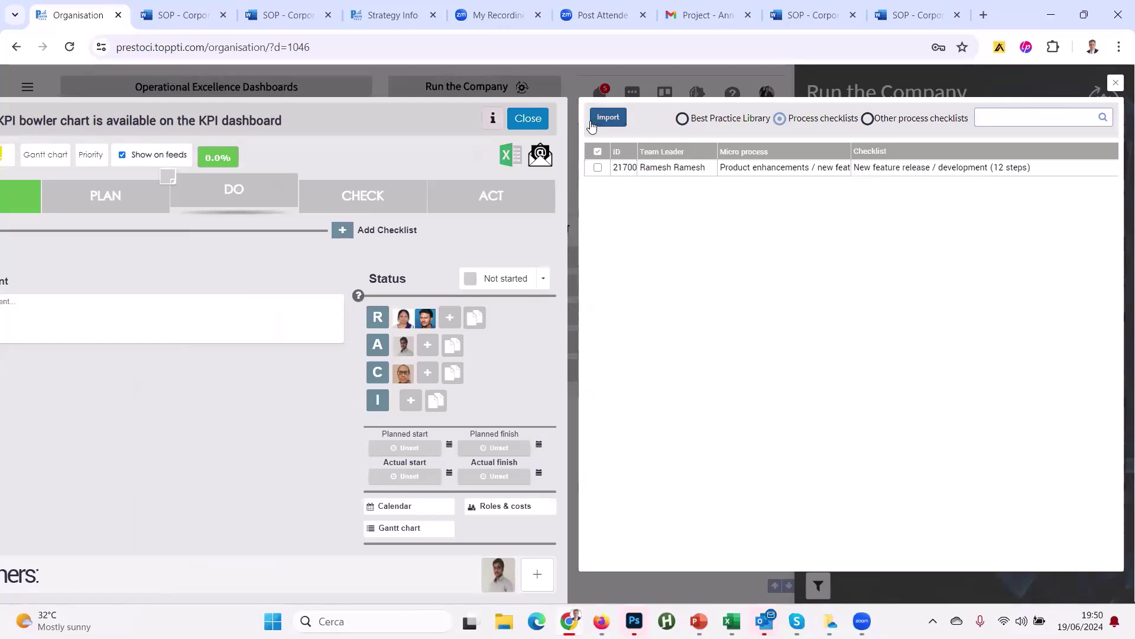
{"action": "left_click", "coordinate": [598, 168]}
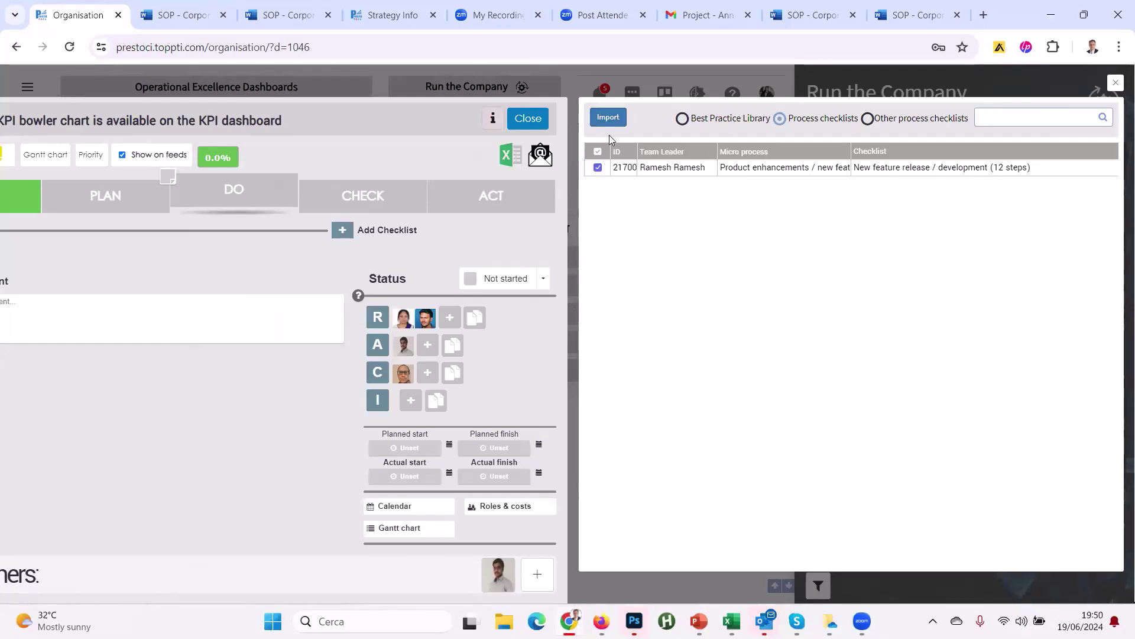
{"action": "left_click", "coordinate": [609, 118]}
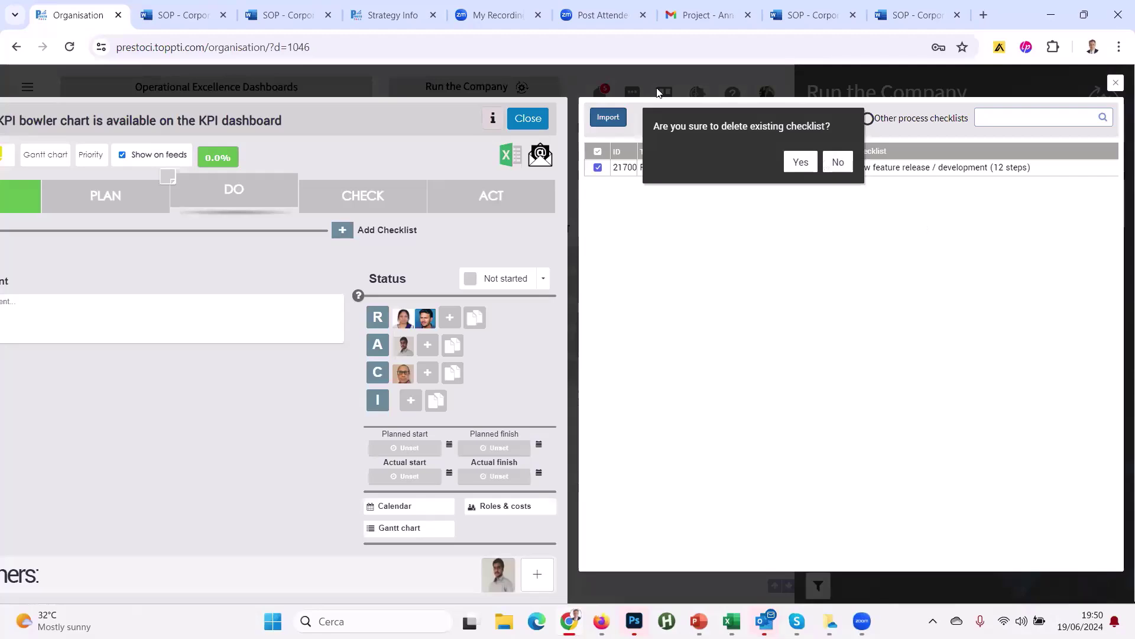
{"action": "left_click", "coordinate": [801, 161]}
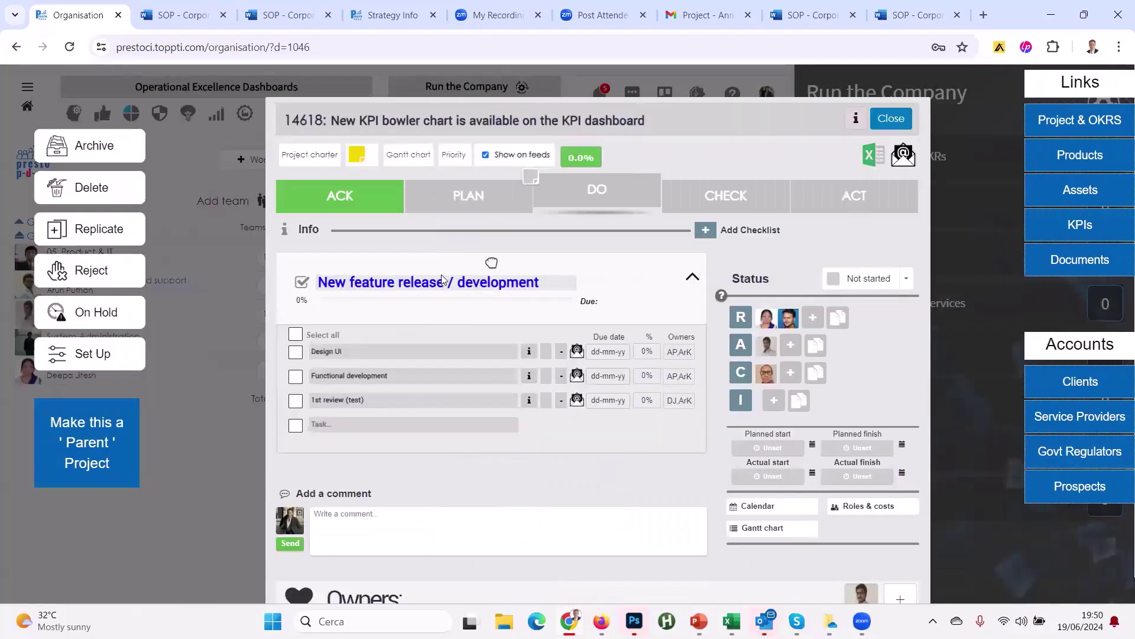
Step: Inspect the Approve enhancement task's details in the ACK phase and mark the task complete
{"action": "left_click", "coordinate": [352, 216]}
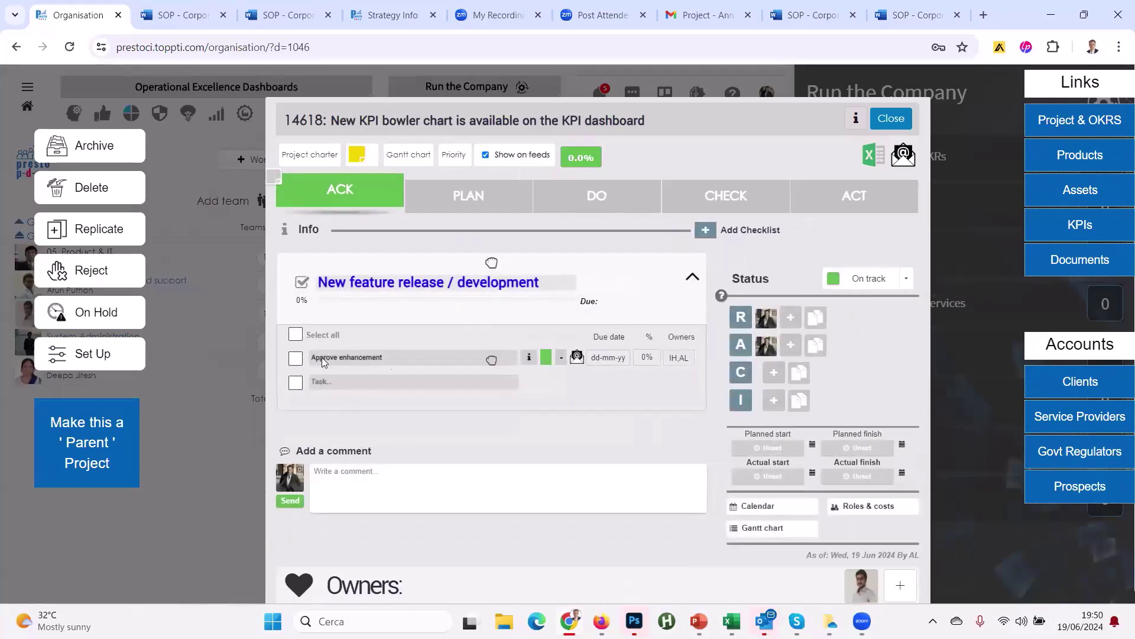
{"action": "left_click", "coordinate": [529, 357]}
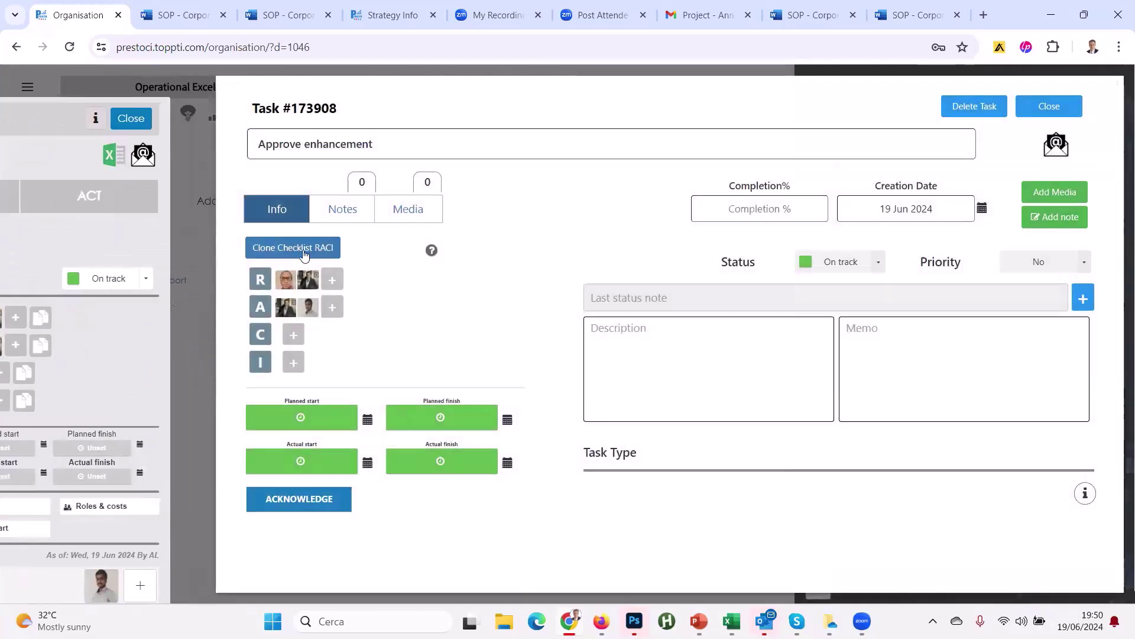
{"action": "left_click", "coordinate": [1048, 109]}
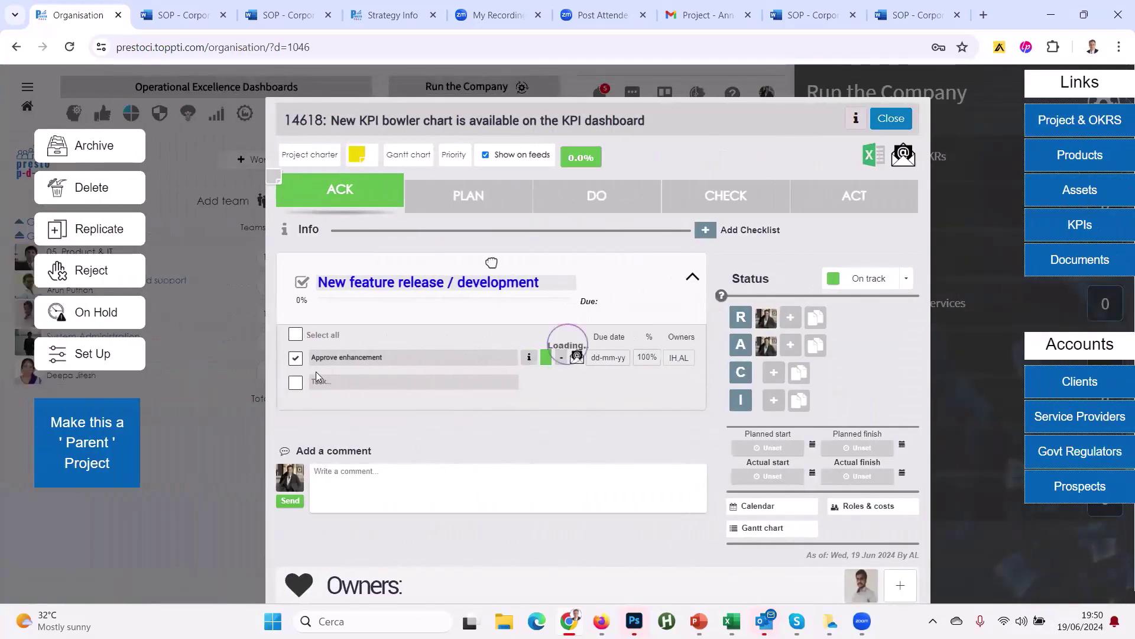
{"action": "left_click", "coordinate": [295, 358]}
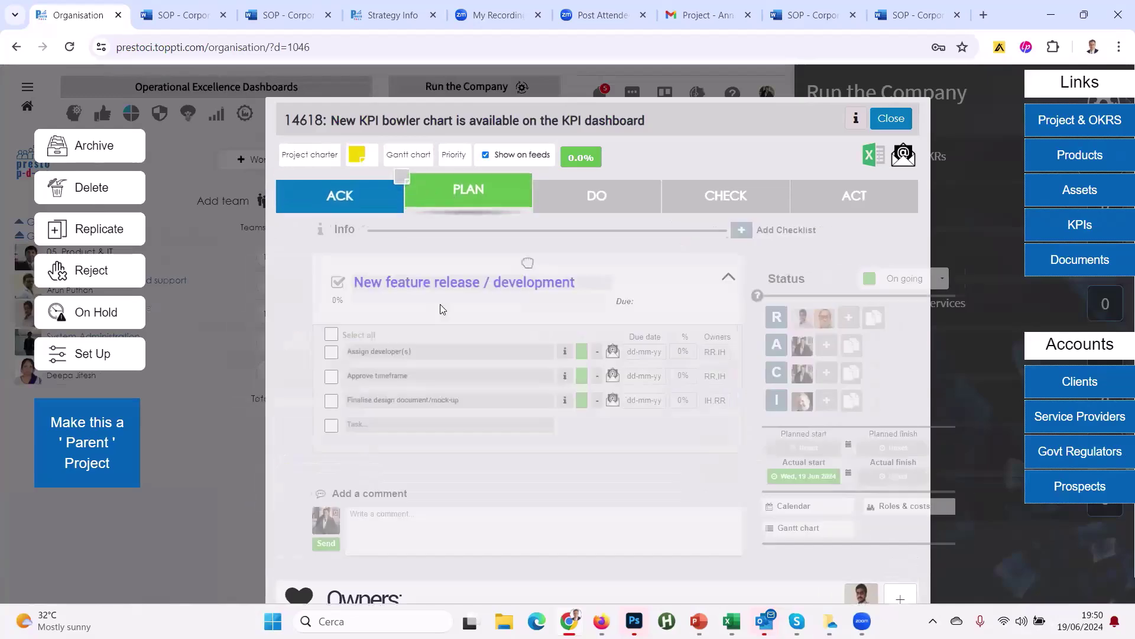
Step: In the PLAN phase, mark Assign developer(s) complete and set the Approve timeframe due date to 21 Jun 2024
{"action": "left_click", "coordinate": [296, 353]}
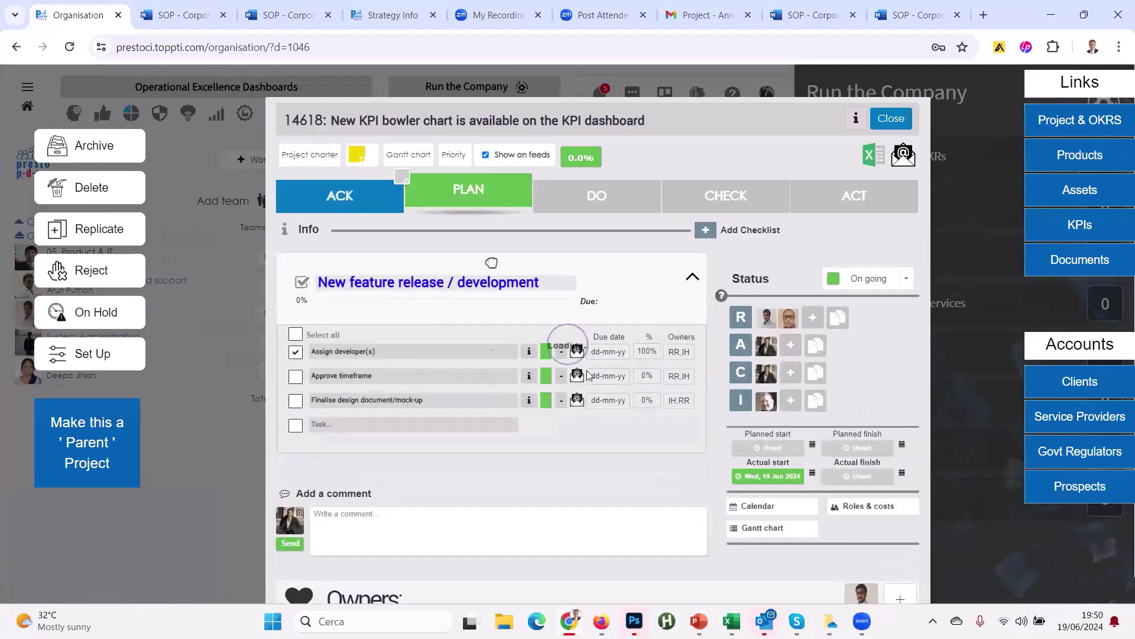
{"action": "left_click", "coordinate": [609, 378]}
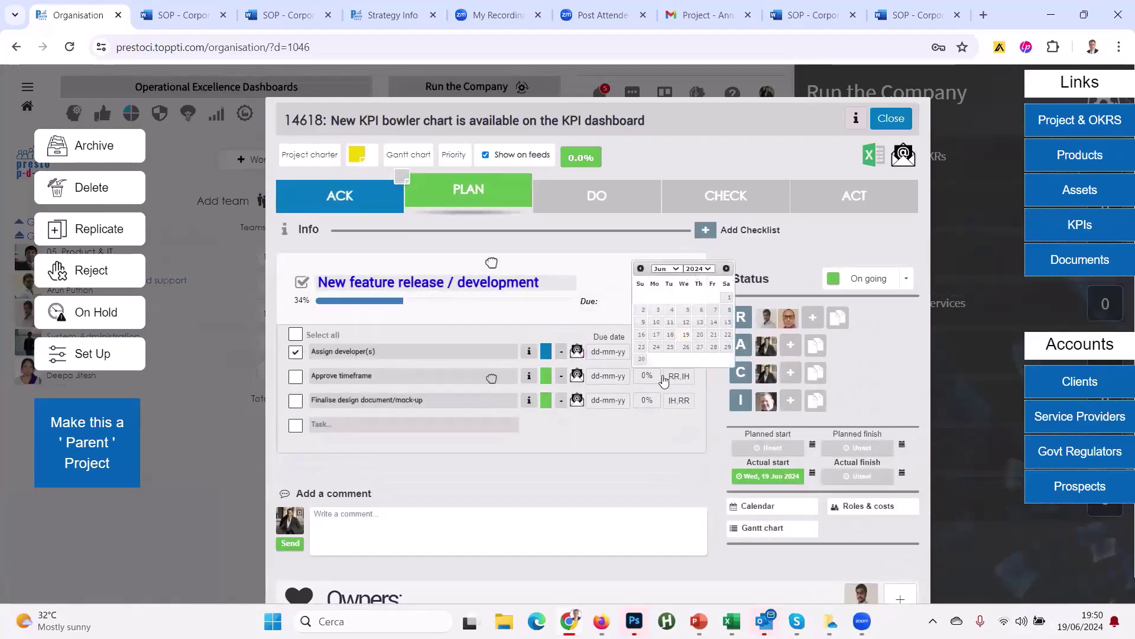
{"action": "left_click", "coordinate": [714, 334]}
Step: Review the RACI explanation and the Approve timeframe task's details, close the task, and switch to the PowerPoint slide show
{"action": "left_click", "coordinate": [722, 295]}
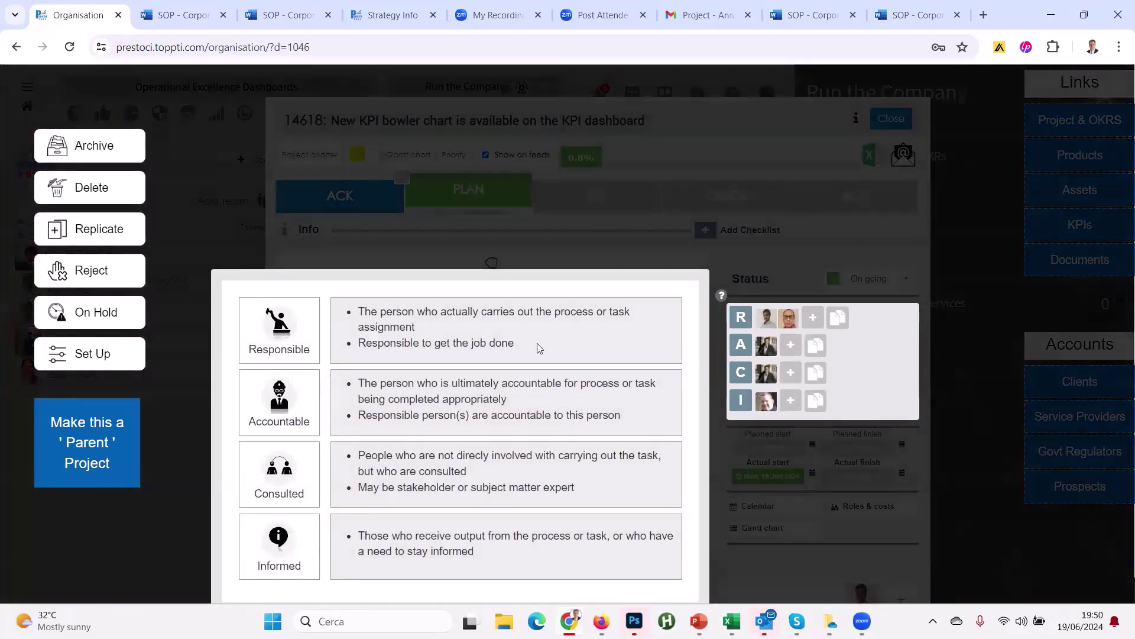
{"action": "left_click", "coordinate": [540, 349]}
{"action": "left_click", "coordinate": [538, 373]}
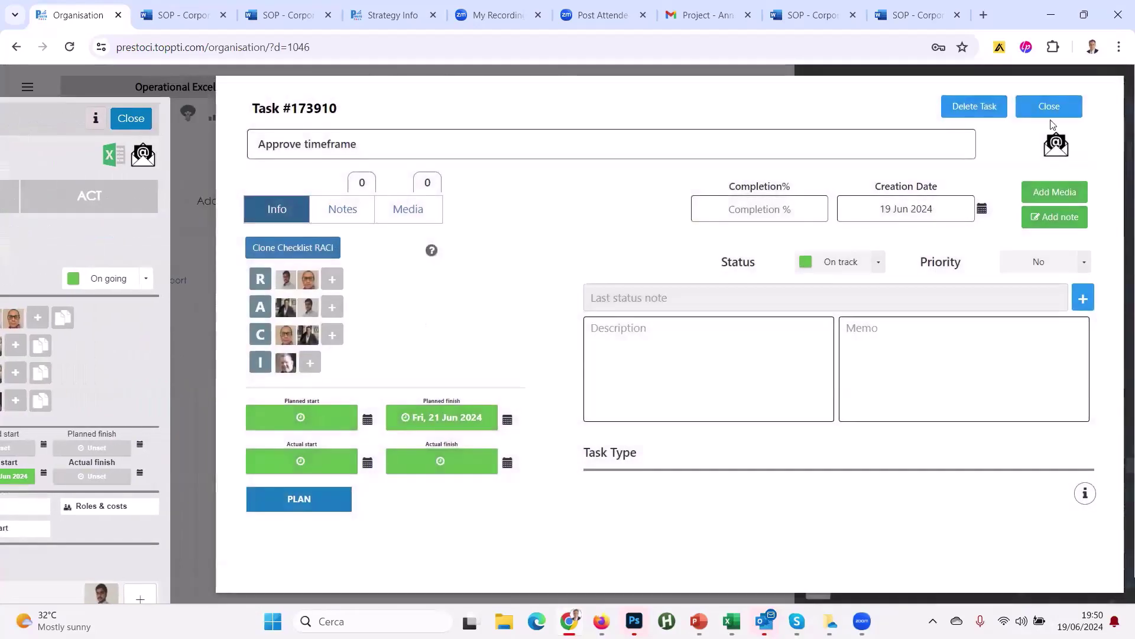
{"action": "left_click", "coordinate": [1051, 109]}
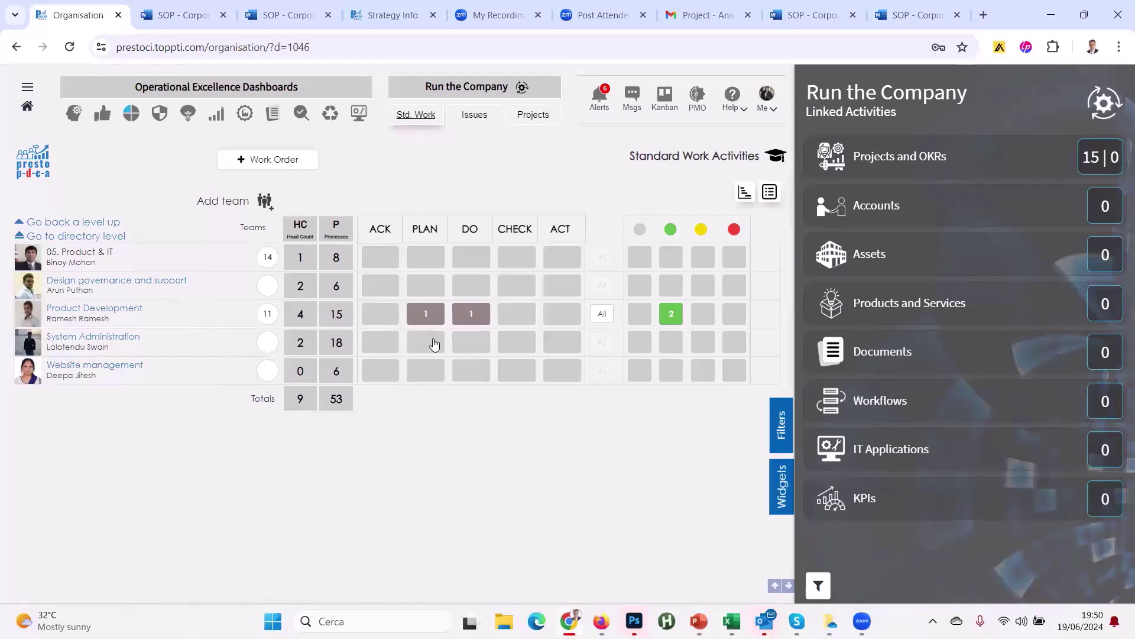
{"action": "key", "text": "alt+Tab"}
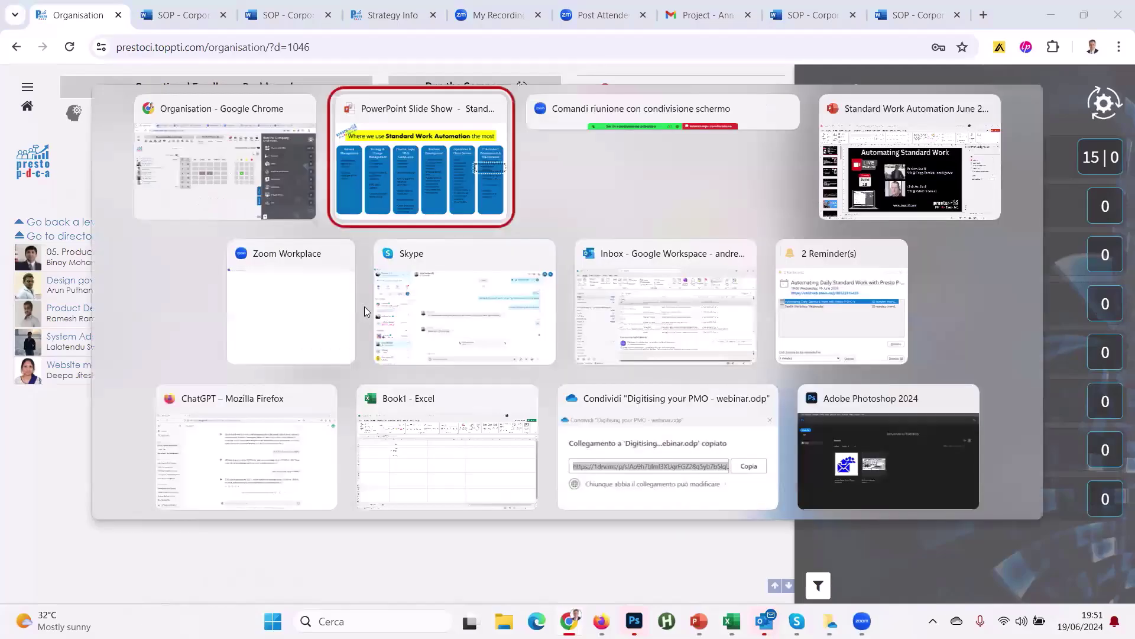
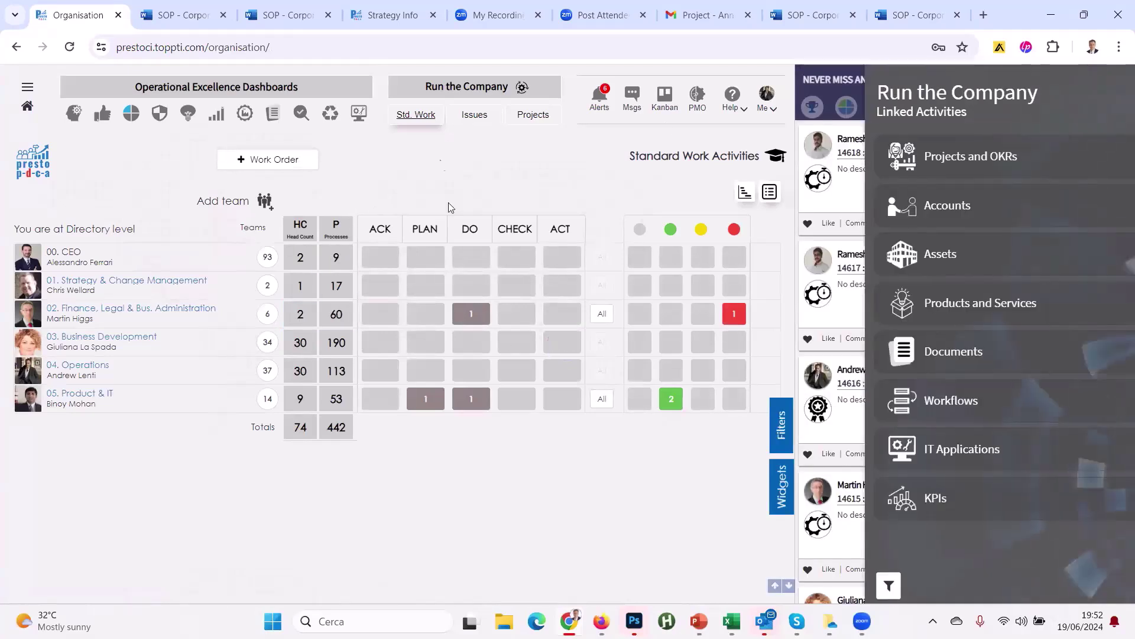
Step: Display the advanced filters at directory level and filter standard work by All Outstanding Processes
{"action": "left_click", "coordinate": [779, 414]}
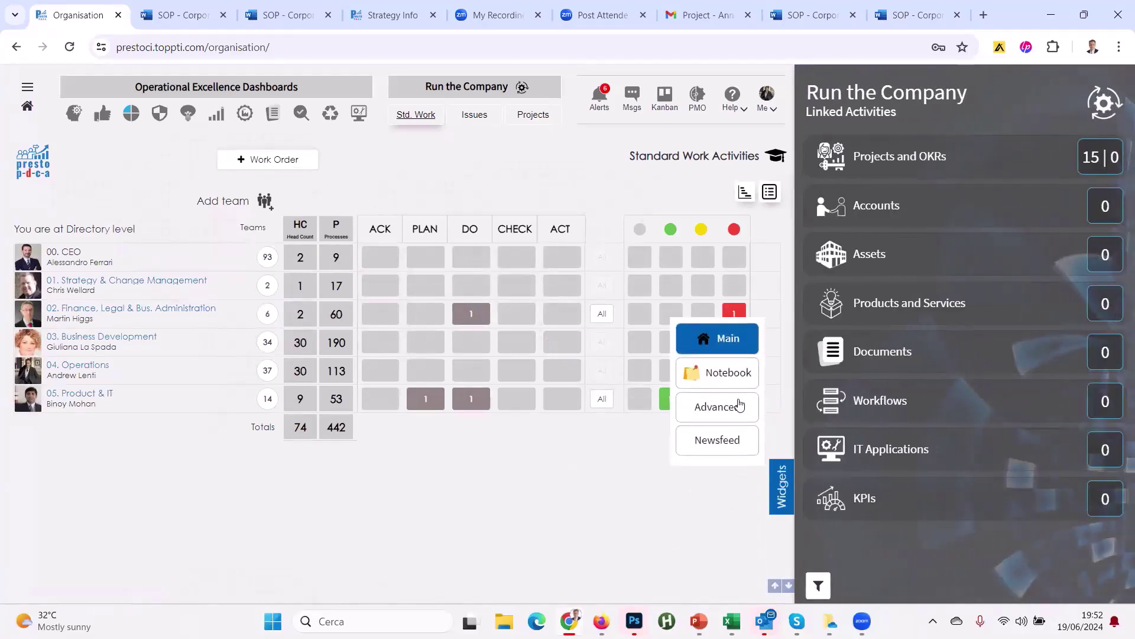
{"action": "left_click", "coordinate": [723, 406]}
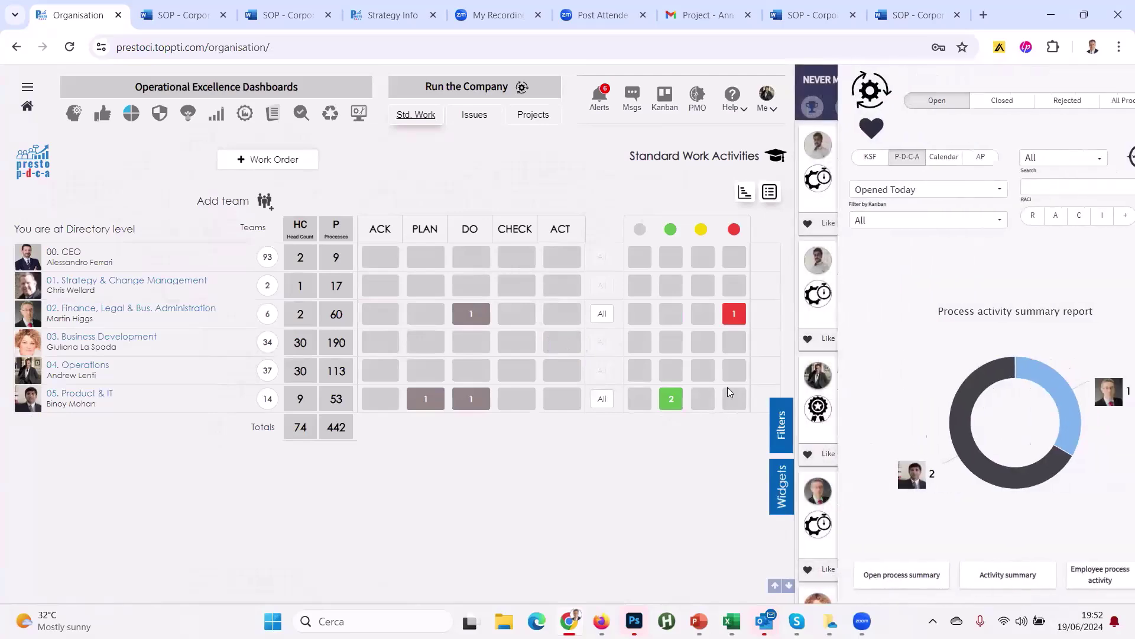
{"action": "left_click", "coordinate": [862, 189]}
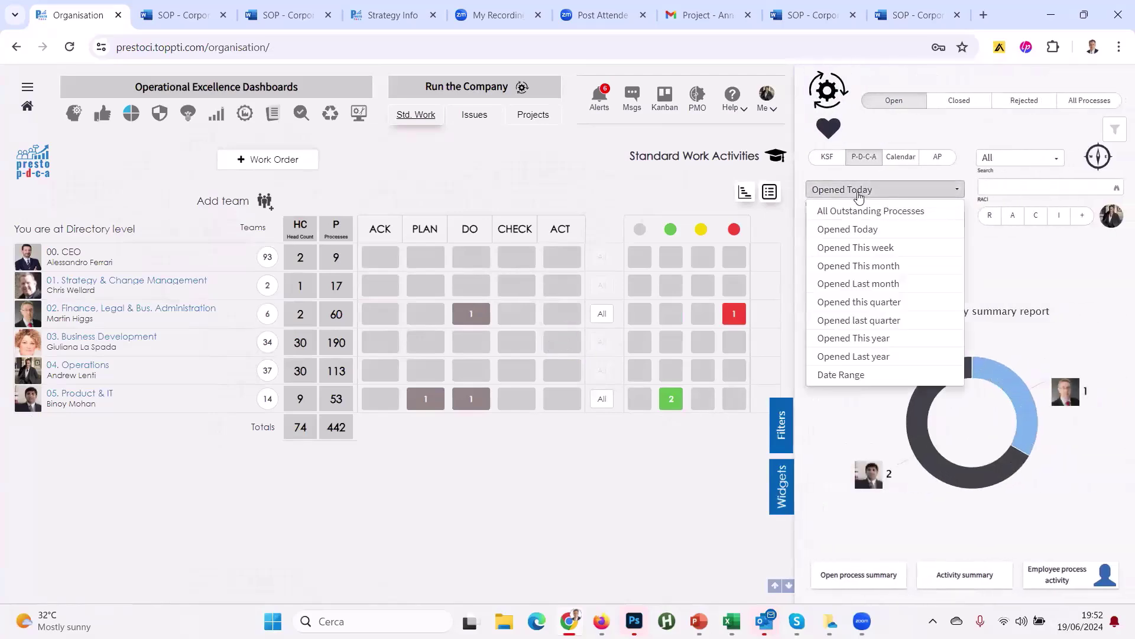
{"action": "left_click", "coordinate": [854, 210]}
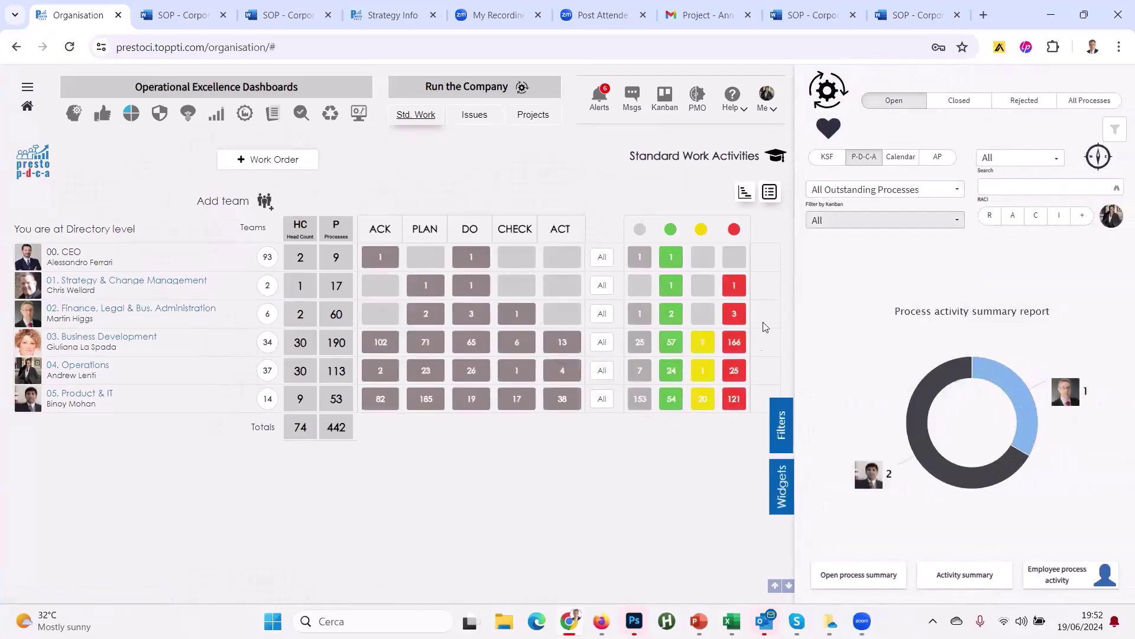
Step: Examine outstanding standard work by ACK, PLAN and DO phase, clear the phase filter and return to the main linked-activities view
{"action": "left_click", "coordinate": [387, 236]}
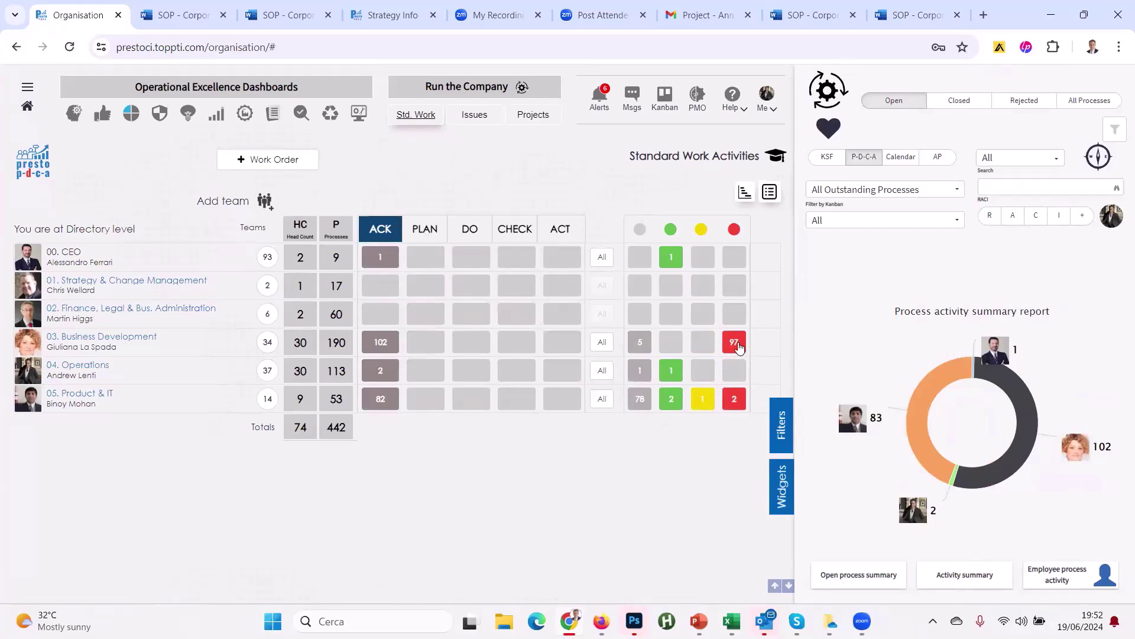
{"action": "left_click", "coordinate": [437, 238]}
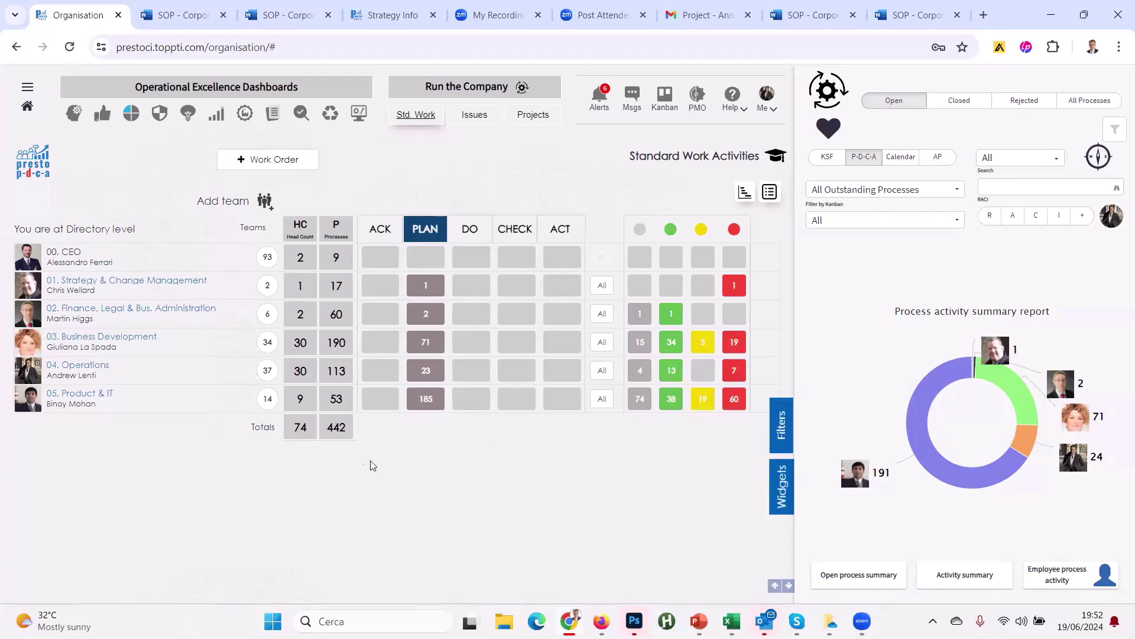
{"action": "left_click", "coordinate": [472, 231]}
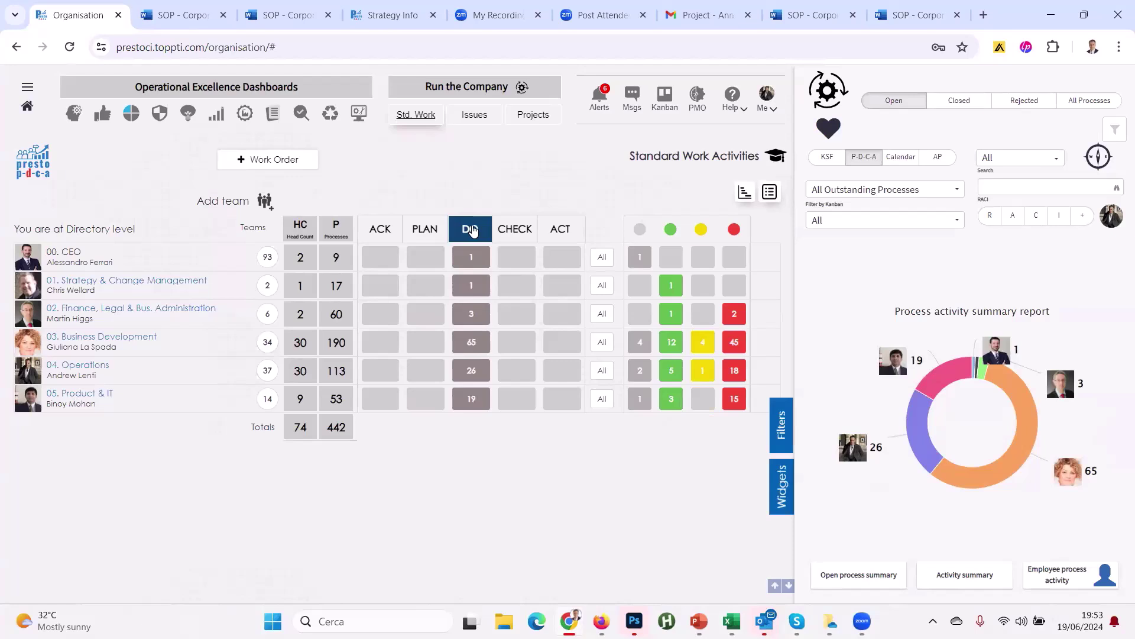
{"action": "left_click", "coordinate": [472, 230]}
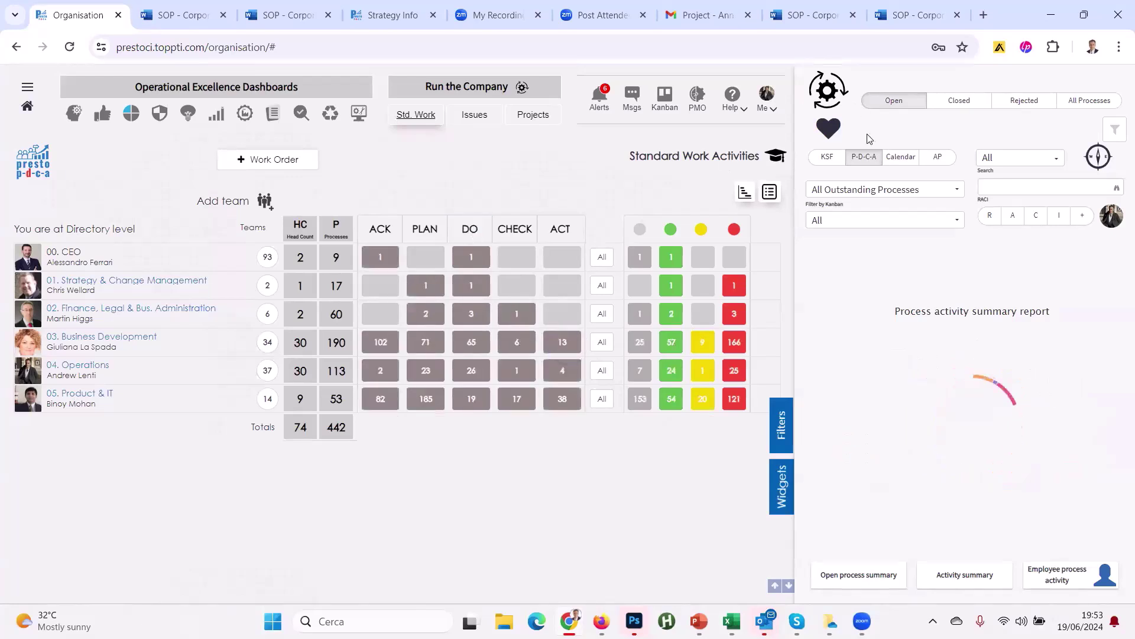
{"action": "left_click", "coordinate": [780, 434]}
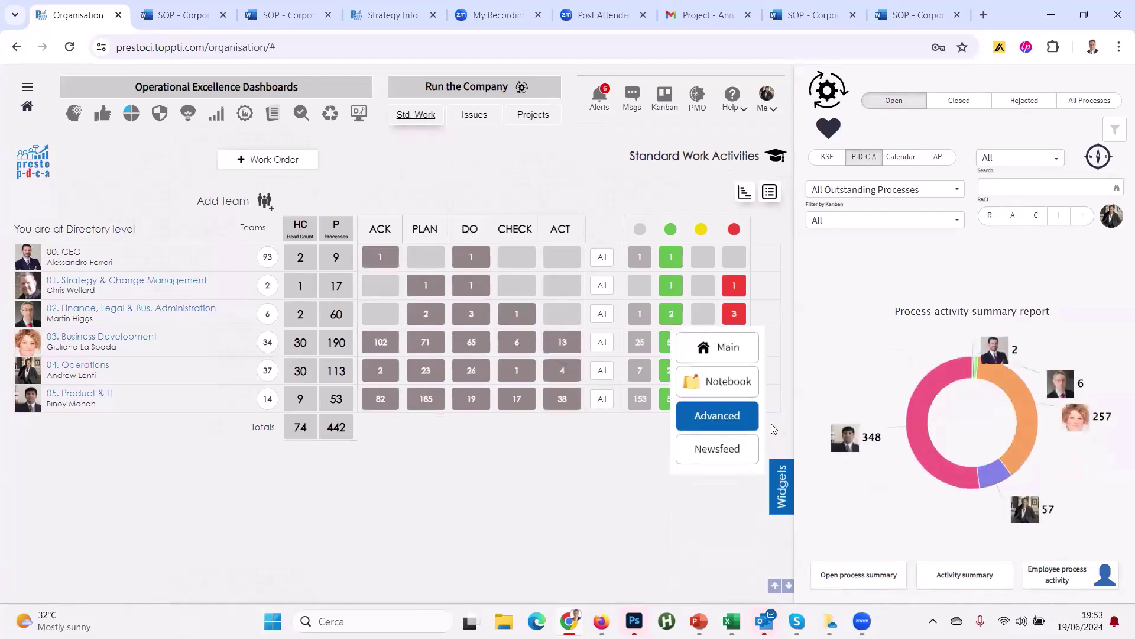
{"action": "left_click", "coordinate": [722, 337]}
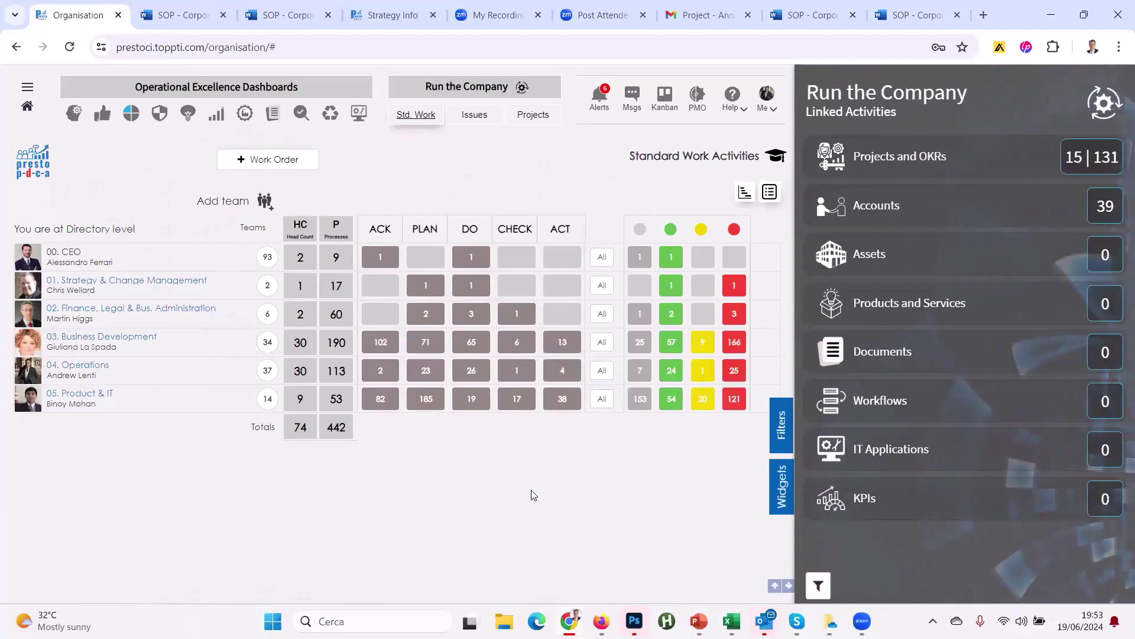
Step: Filter the linked activities by the OKR 'Enhance PDCA awareness among Presto community', review its global report, and close the report
{"action": "left_click", "coordinate": [952, 157]}
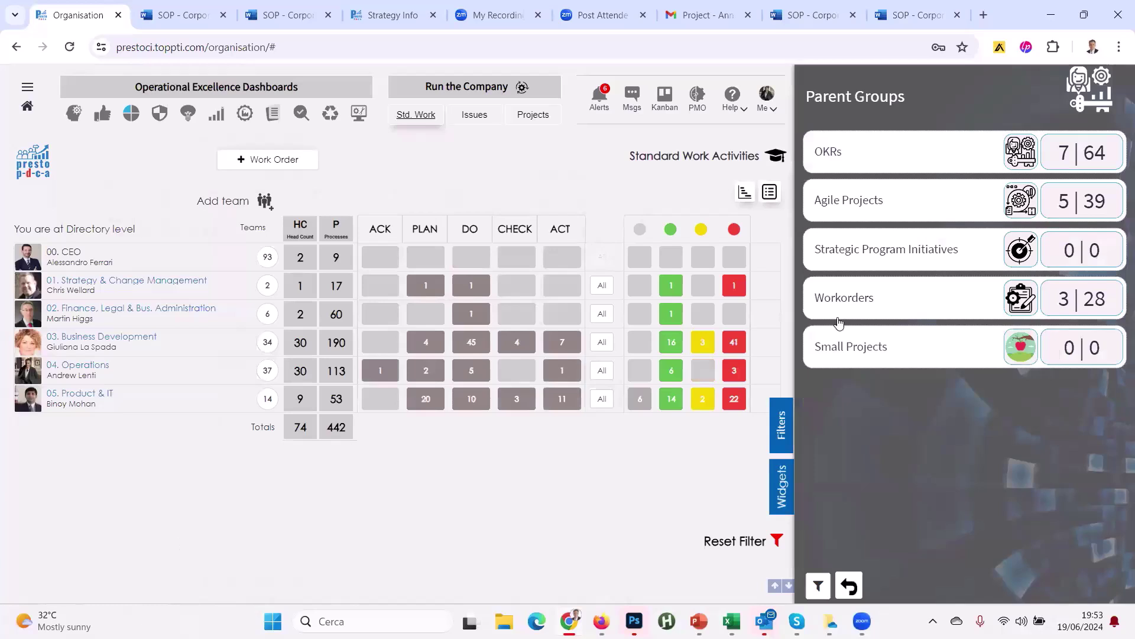
{"action": "left_click", "coordinate": [853, 151]}
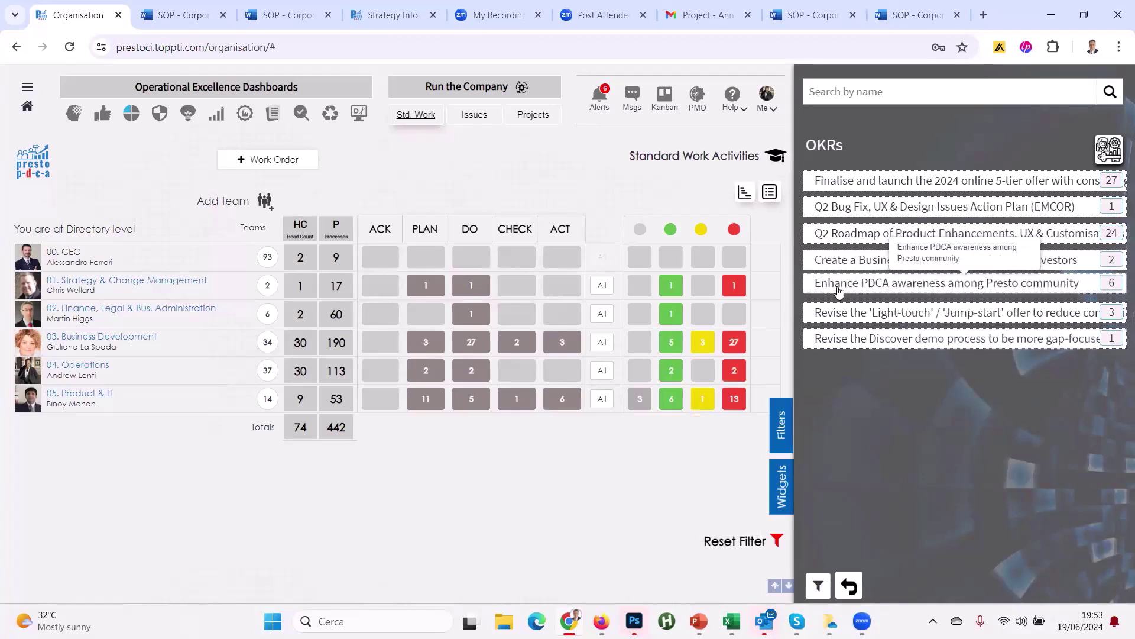
{"action": "left_click", "coordinate": [959, 288]}
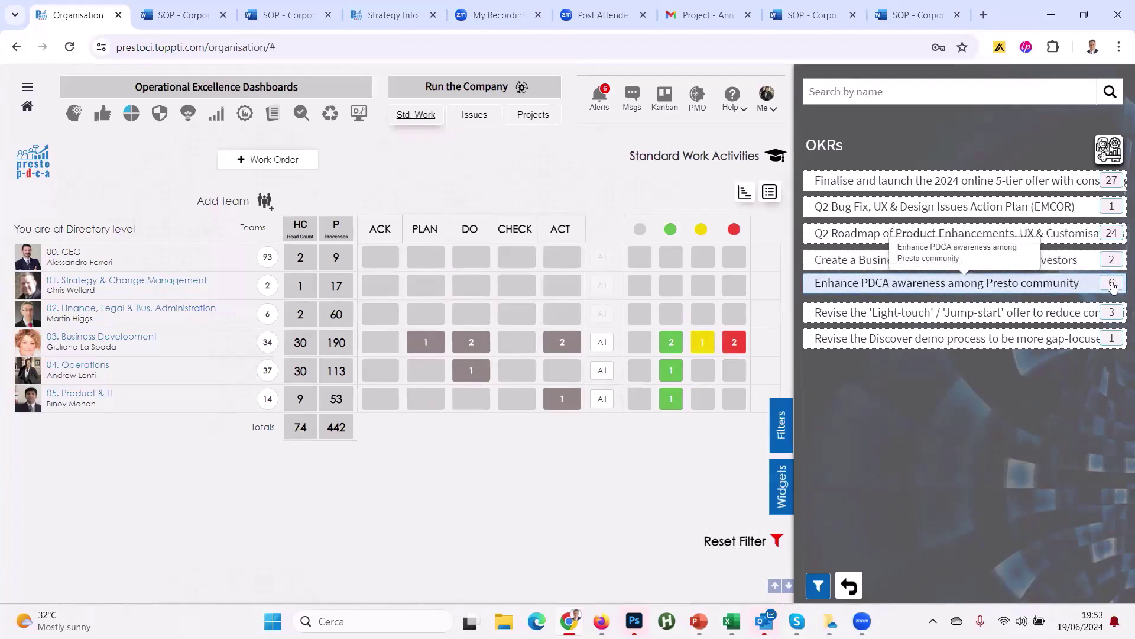
{"action": "left_click", "coordinate": [769, 191]}
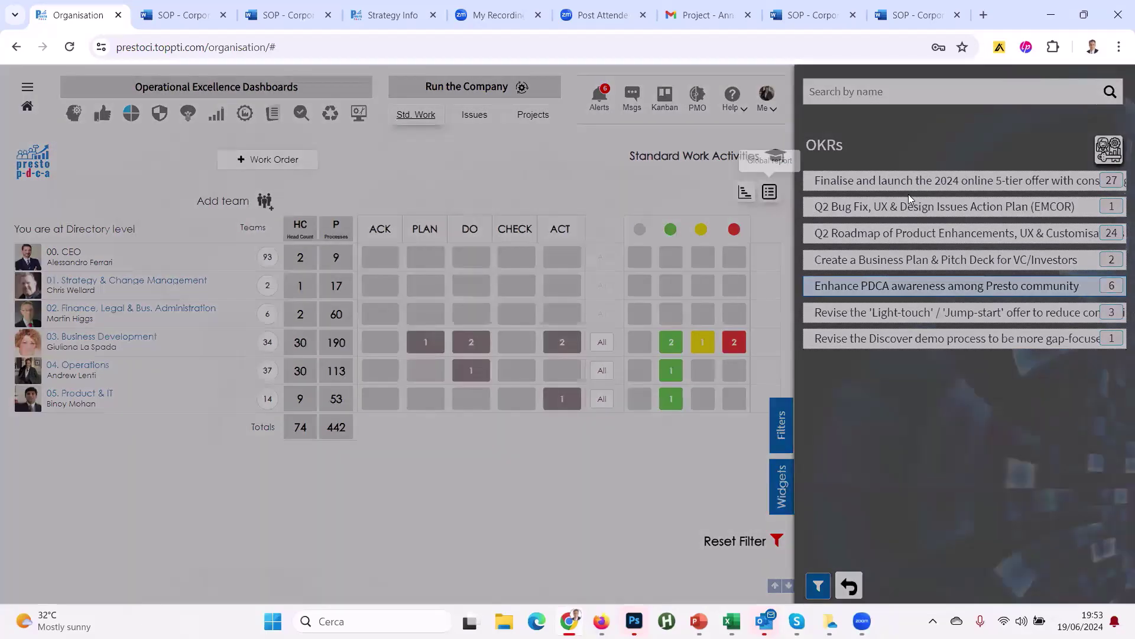
{"action": "left_click", "coordinate": [491, 111]}
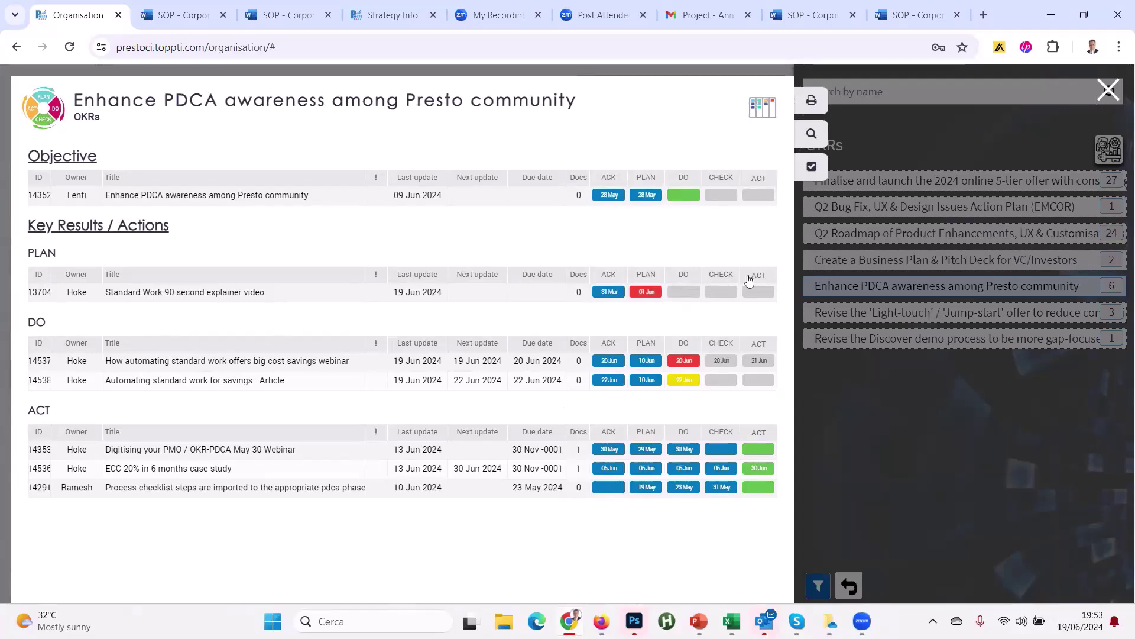
{"action": "left_click", "coordinate": [1107, 89]}
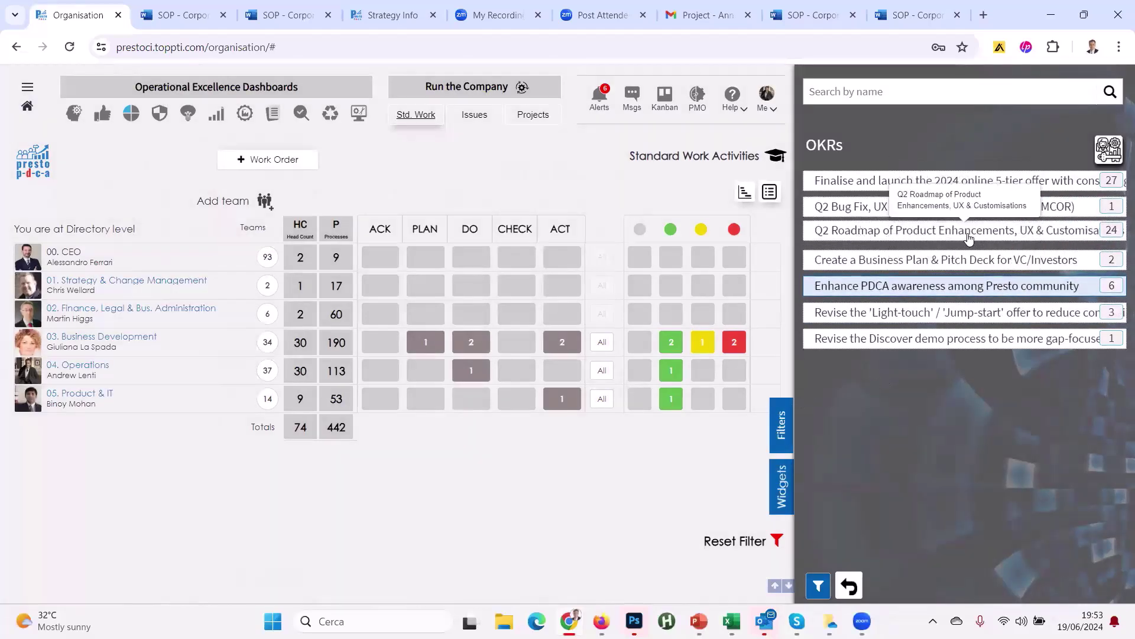
Step: Filter by the OKR 'Q2 Roadmap of Product Enhancements, UX & Customisations', review its key results and actions in the global report, and close it
{"action": "left_click", "coordinate": [925, 237]}
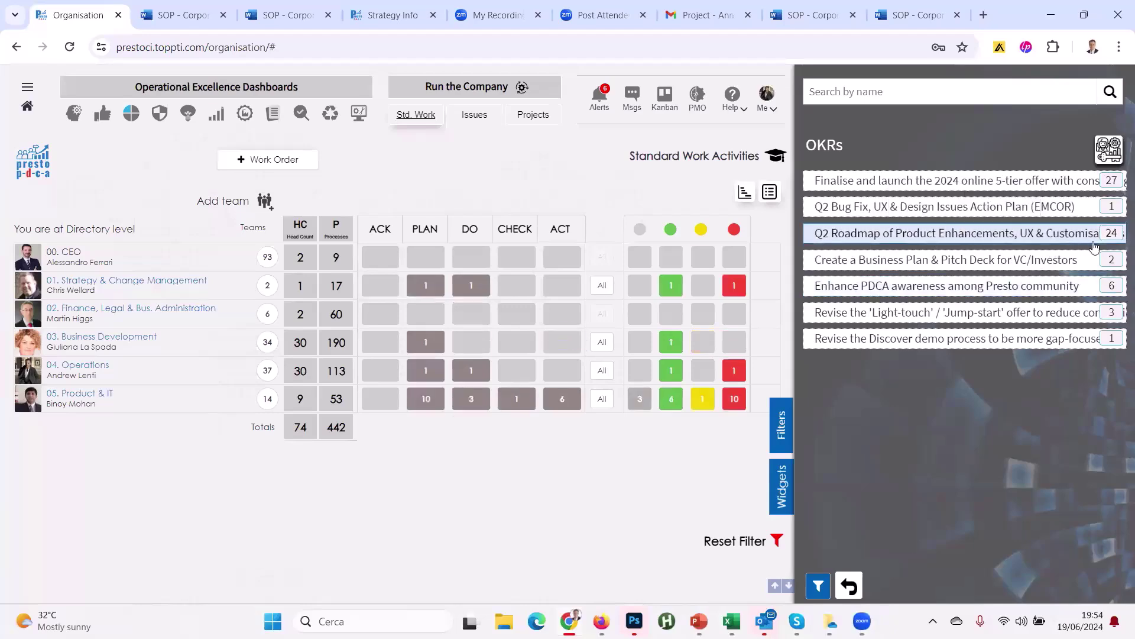
{"action": "left_click", "coordinate": [770, 190]}
{"action": "scroll", "coordinate": [36, 270], "scroll_direction": "down", "scroll_amount": 1}
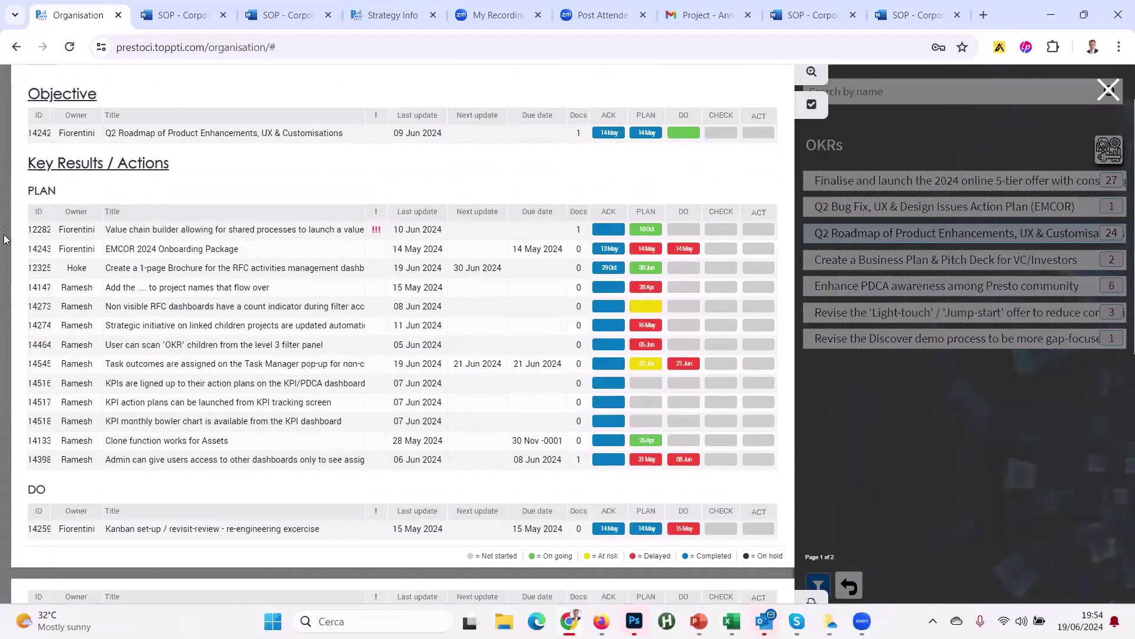
{"action": "scroll", "coordinate": [434, 400], "scroll_direction": "down", "scroll_amount": 7}
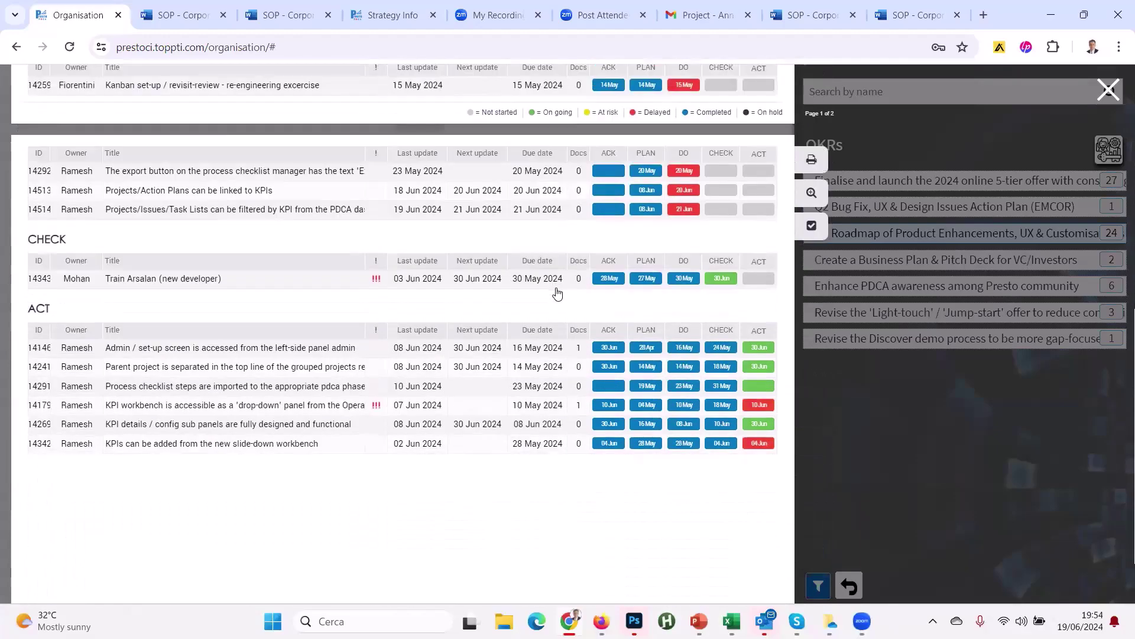
{"action": "scroll", "coordinate": [557, 292], "scroll_direction": "up", "scroll_amount": 7}
{"action": "scroll", "coordinate": [557, 291], "scroll_direction": "up", "scroll_amount": 1}
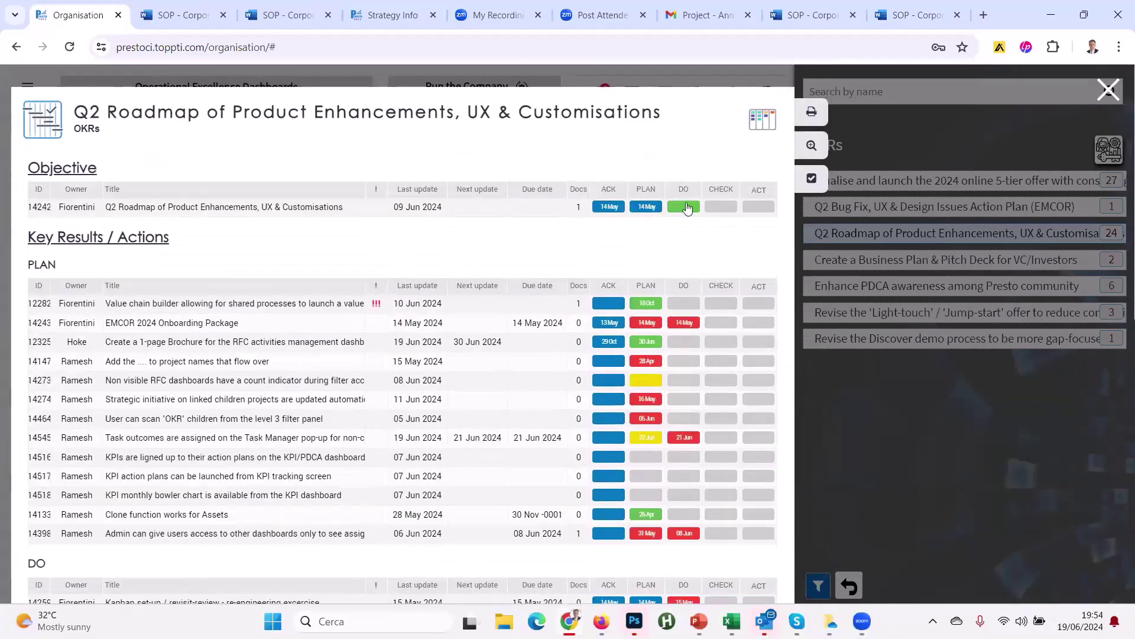
{"action": "left_click", "coordinate": [1116, 87]}
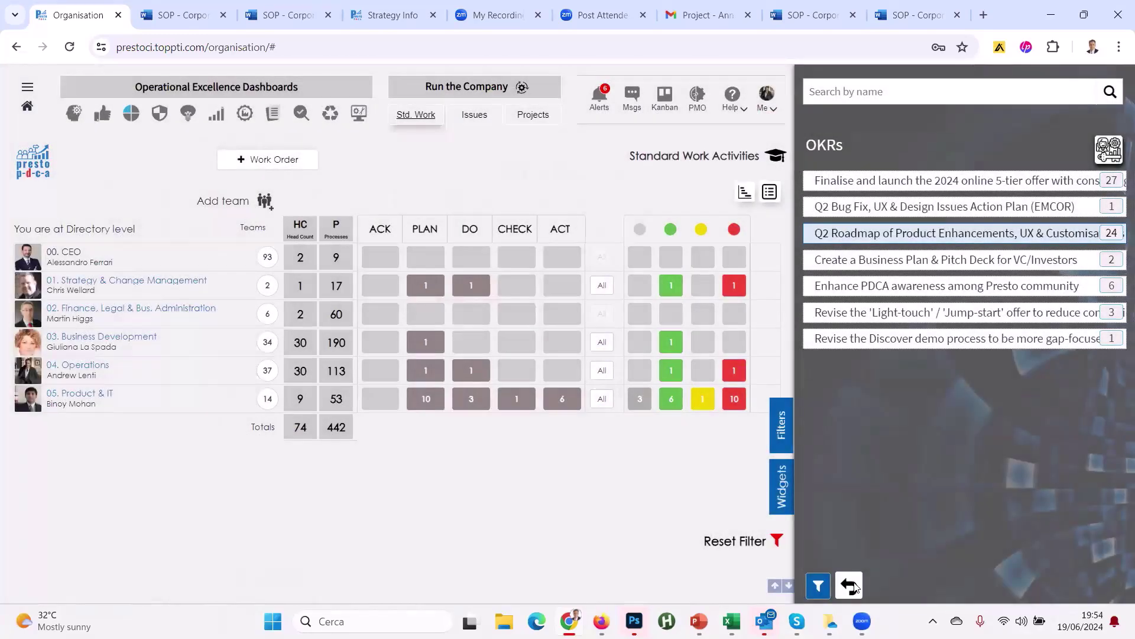
Step: Filter by the Agile project 'KPI Enhancement (workbench & linking dashboard)', review its sprints in the global report, and close the report
{"action": "left_click", "coordinate": [852, 586]}
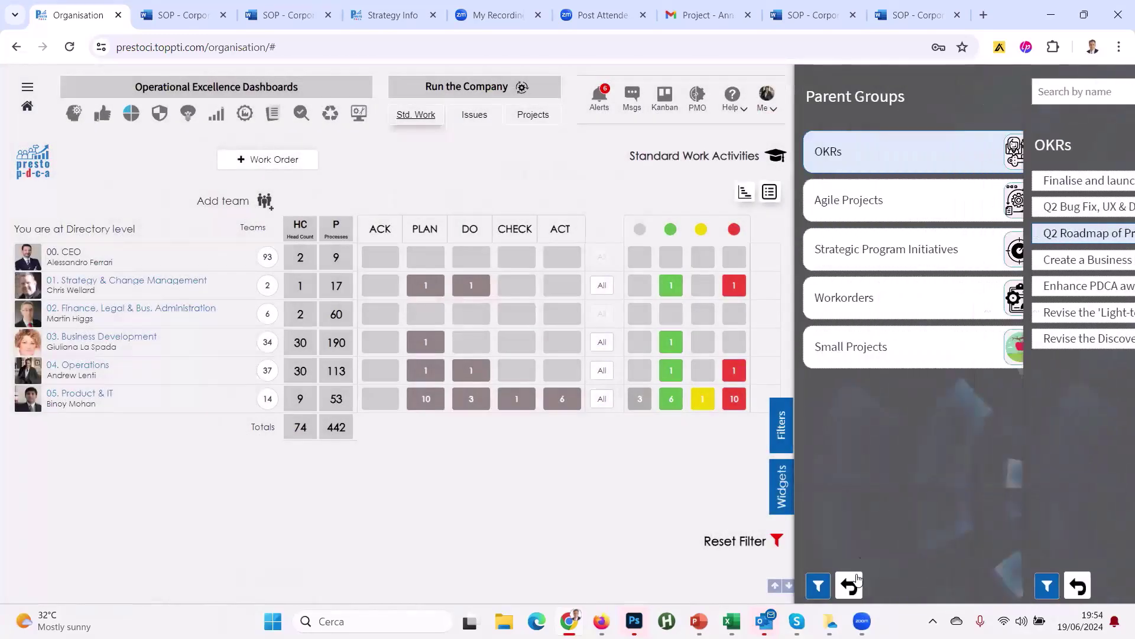
{"action": "left_click", "coordinate": [893, 200]}
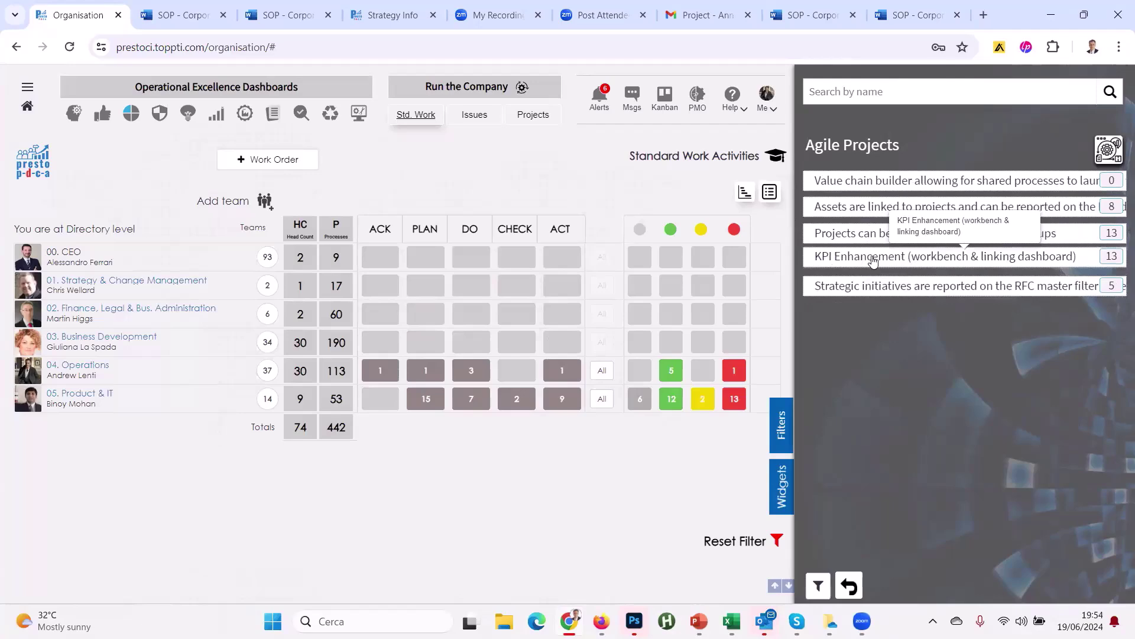
{"action": "left_click", "coordinate": [927, 257]}
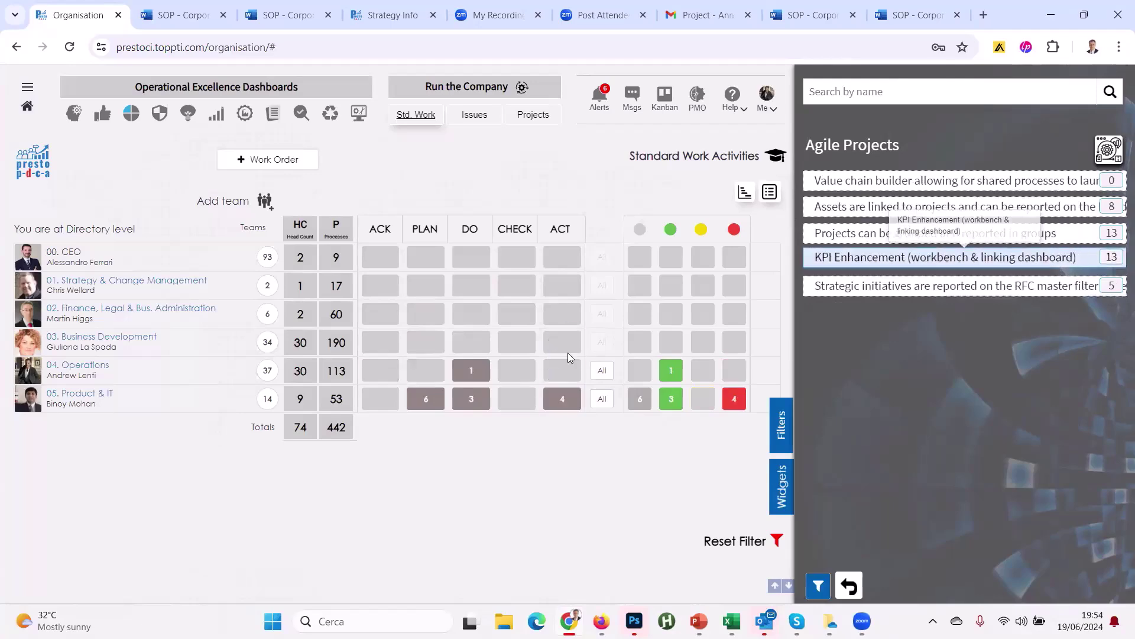
{"action": "left_click", "coordinate": [719, 256]}
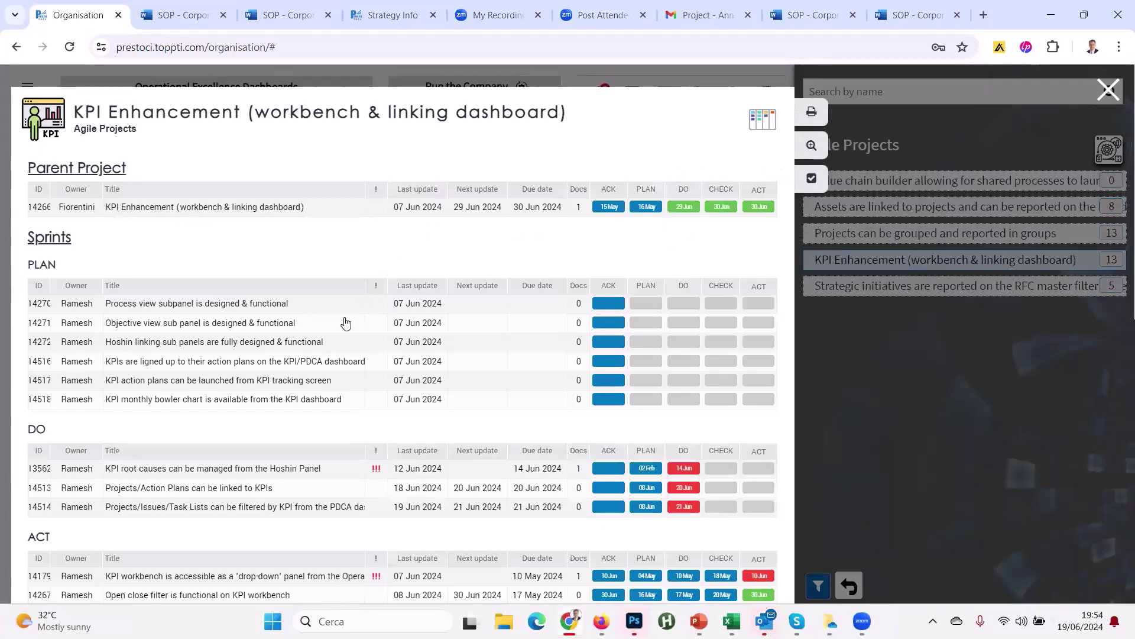
{"action": "scroll", "coordinate": [414, 314], "scroll_direction": "down", "scroll_amount": 3}
{"action": "scroll", "coordinate": [509, 249], "scroll_direction": "down", "scroll_amount": 3}
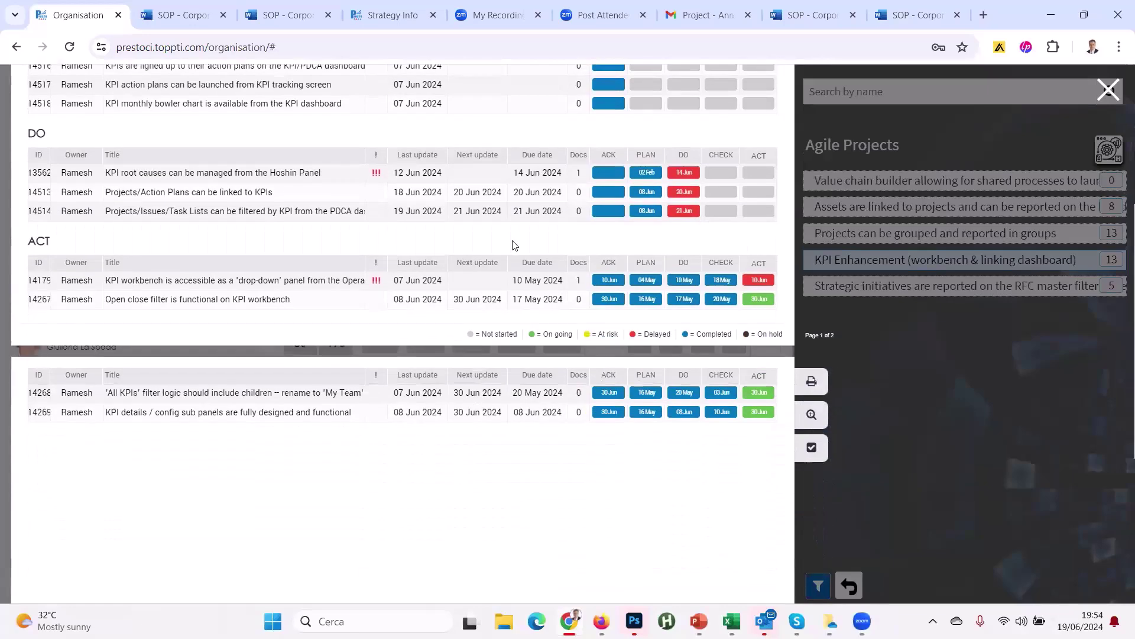
{"action": "scroll", "coordinate": [533, 367], "scroll_direction": "up", "scroll_amount": 2}
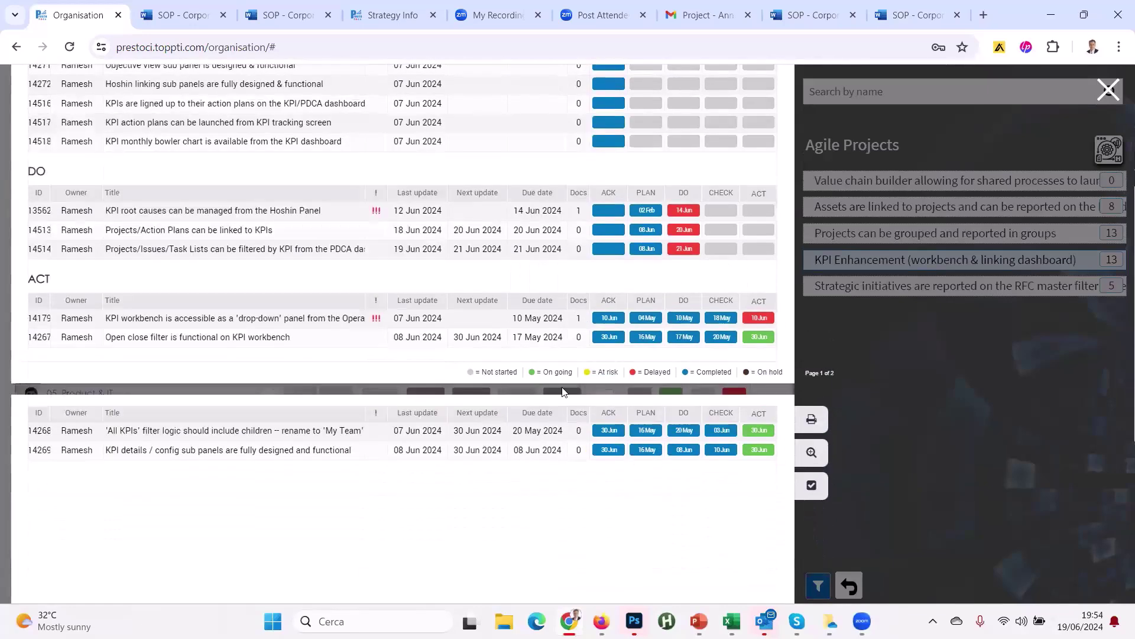
{"action": "scroll", "coordinate": [699, 237], "scroll_direction": "up", "scroll_amount": 3}
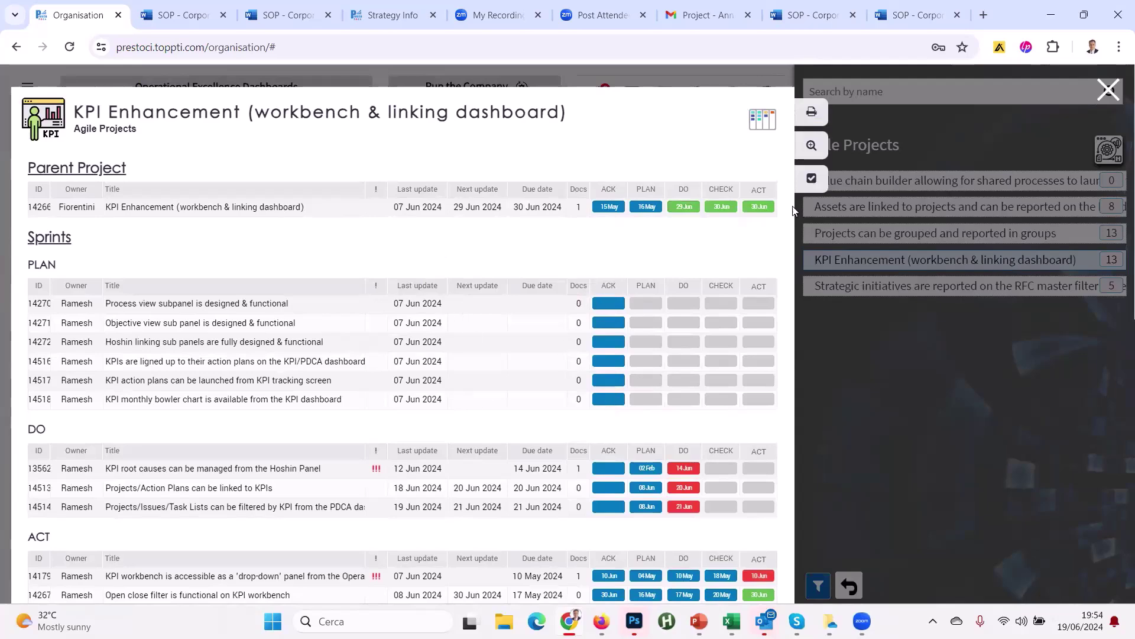
{"action": "left_click", "coordinate": [1109, 90]}
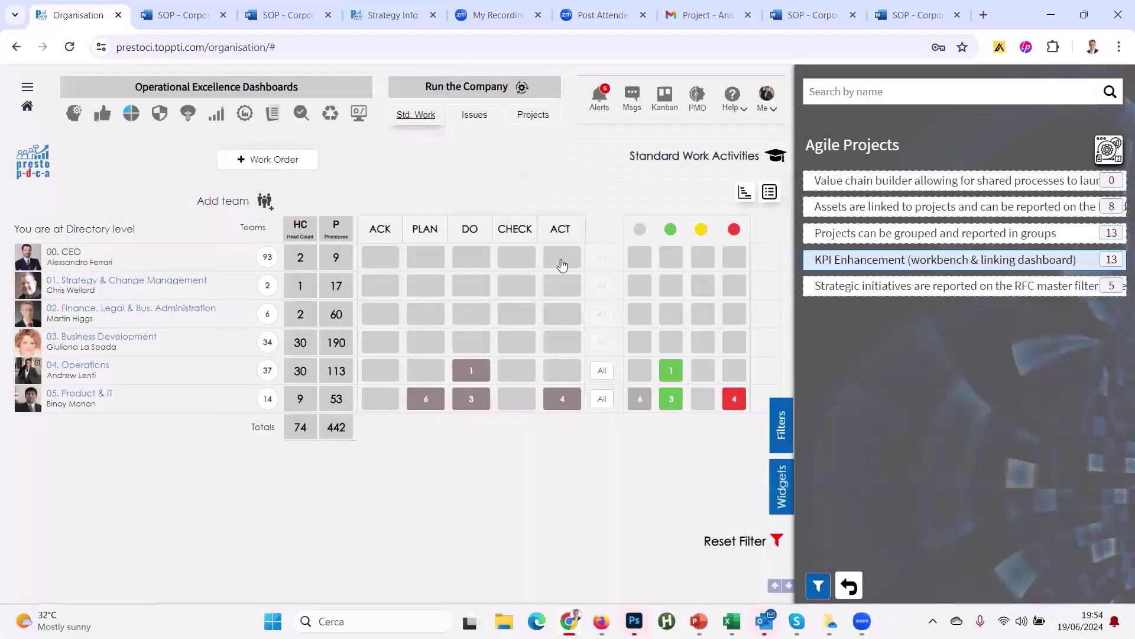
Step: Reset the project filter, filter standard work by Opened Today, and list all of these activities for 05. Product & IT
{"action": "left_click", "coordinate": [746, 542]}
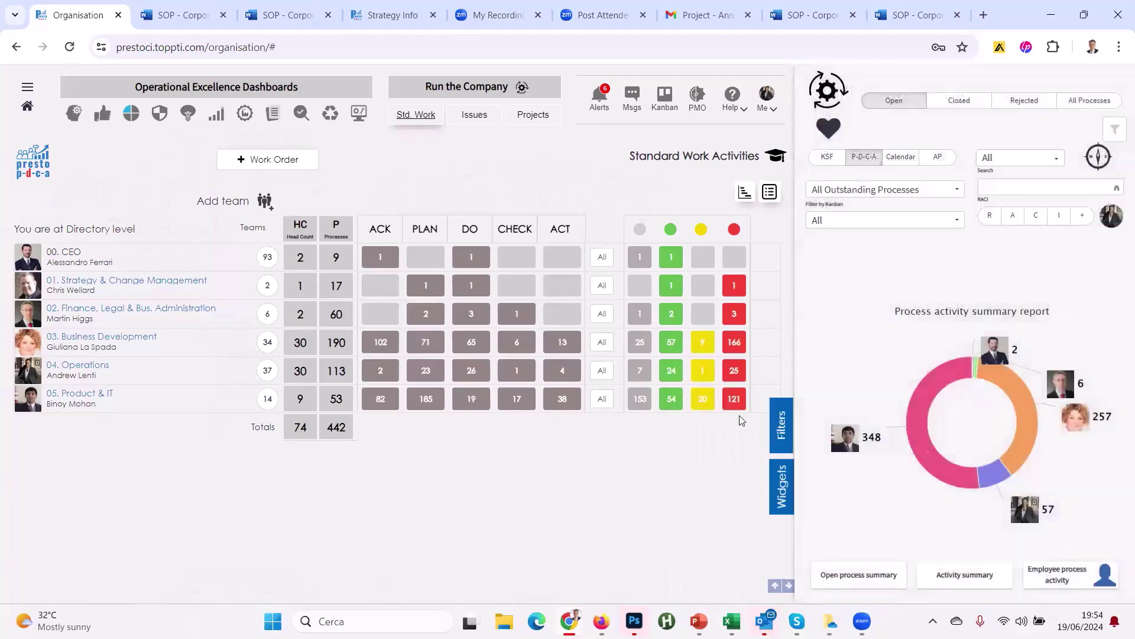
{"action": "left_click", "coordinate": [887, 190]}
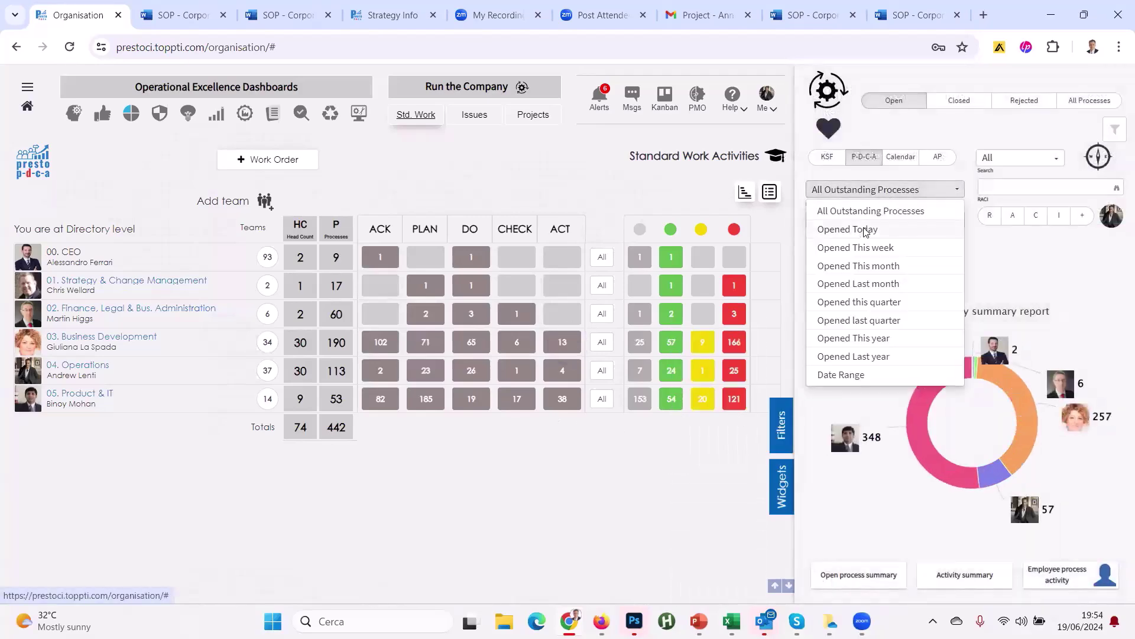
{"action": "left_click", "coordinate": [866, 230]}
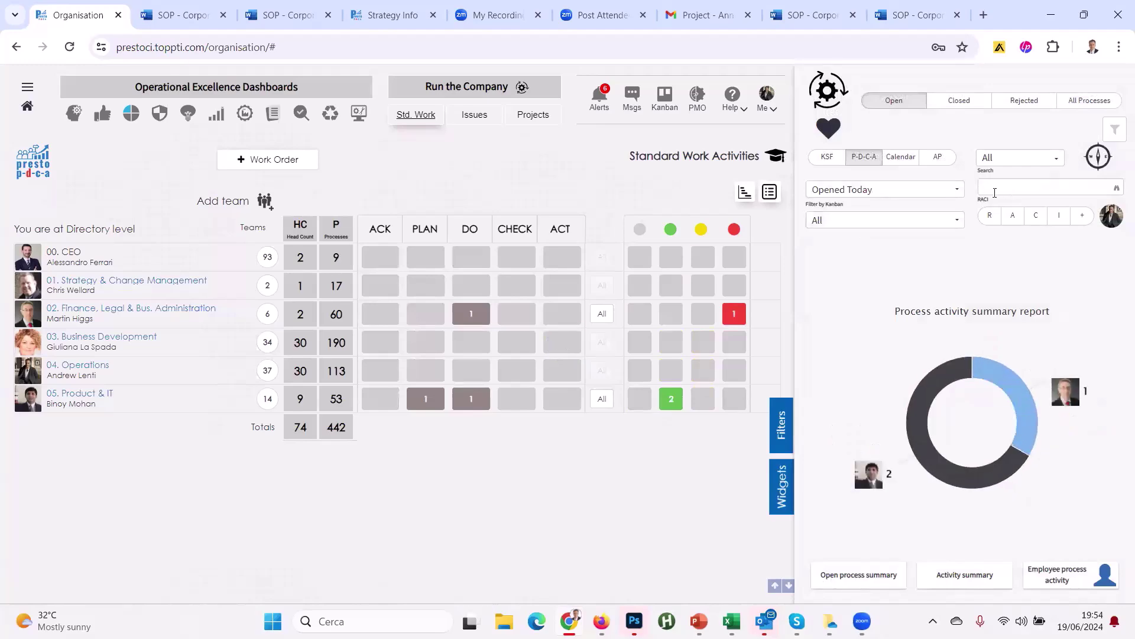
{"action": "left_click", "coordinate": [606, 400]}
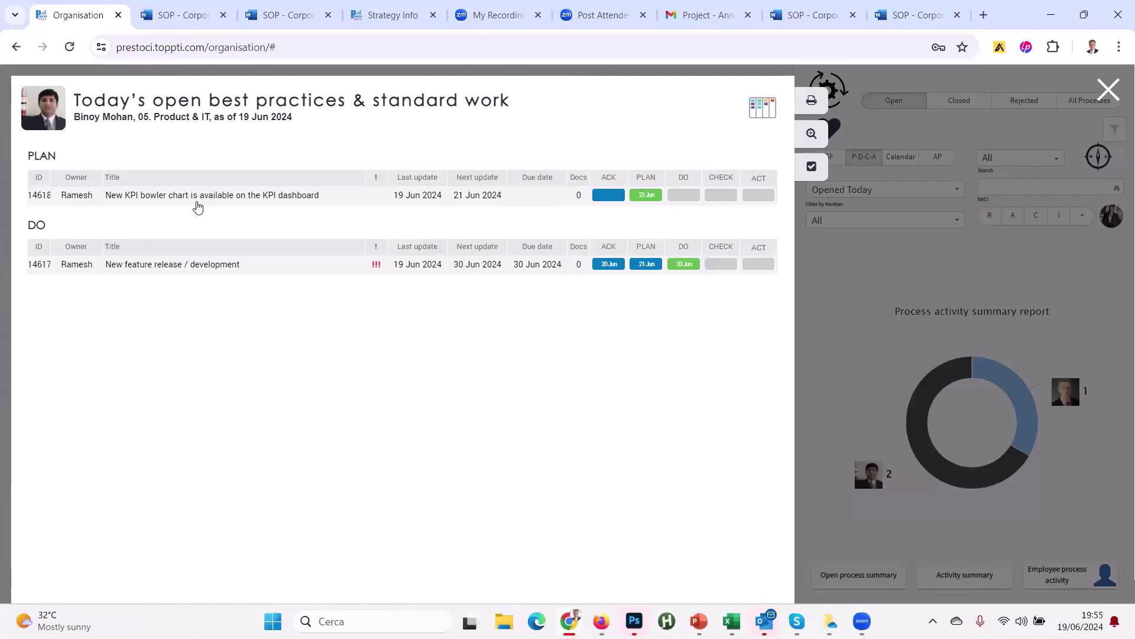
Step: Link 'New KPI bowler chart is available on the KPI dashboard' to the Agile parent project 'KPI Enhancement (workbench & linking dashboard)'
{"action": "left_click", "coordinate": [648, 195]}
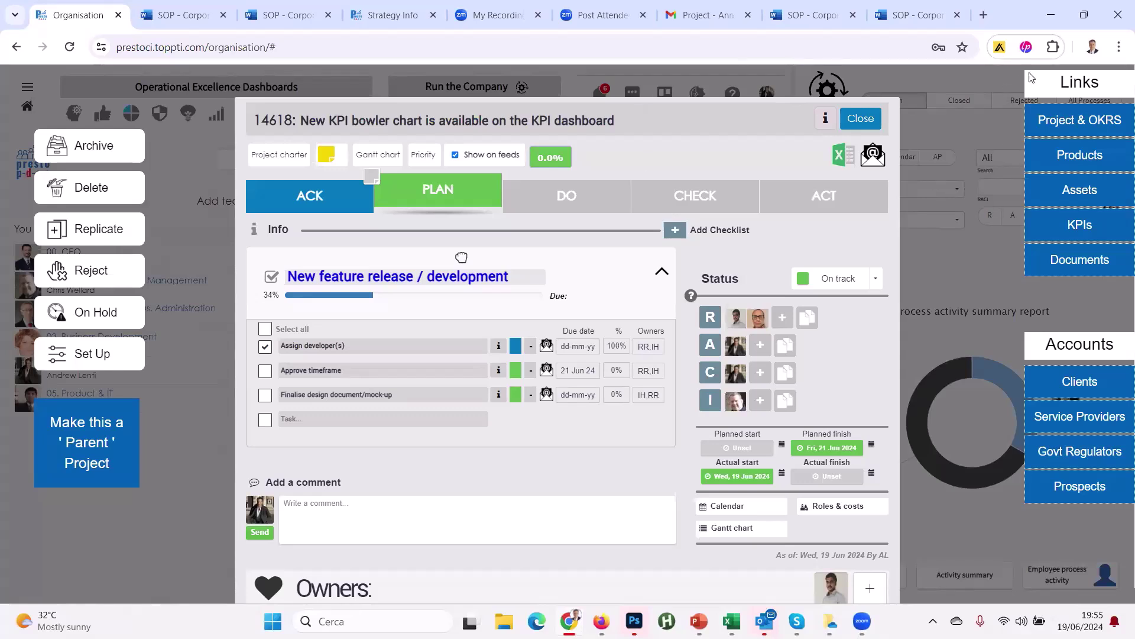
{"action": "left_click", "coordinate": [1079, 120]}
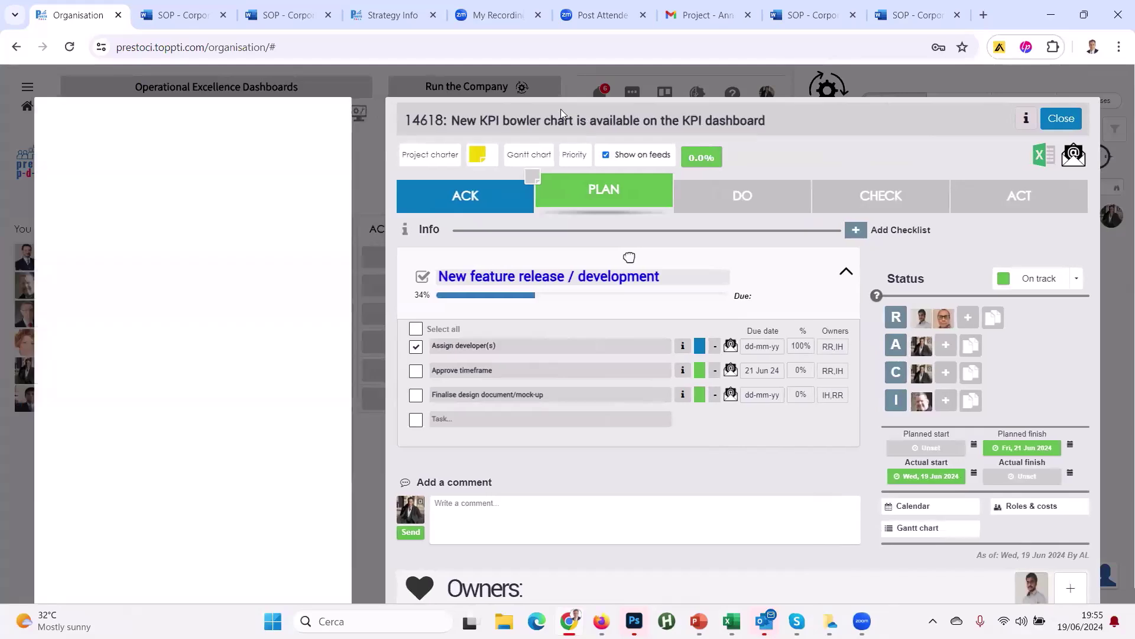
{"action": "left_click", "coordinate": [148, 214]}
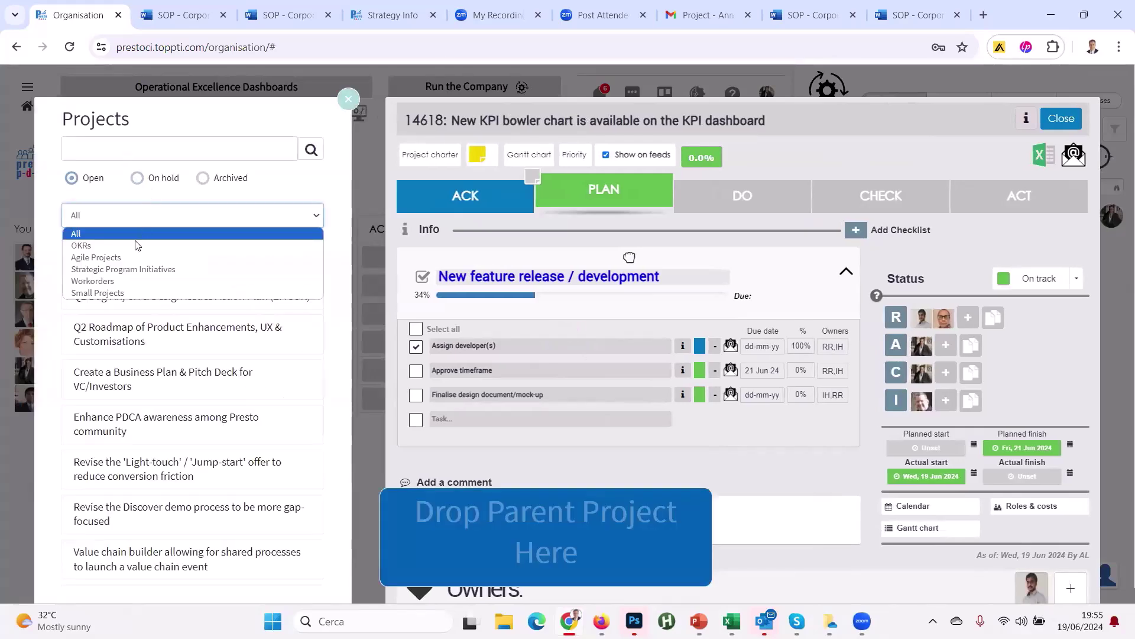
{"action": "left_click", "coordinate": [119, 258]}
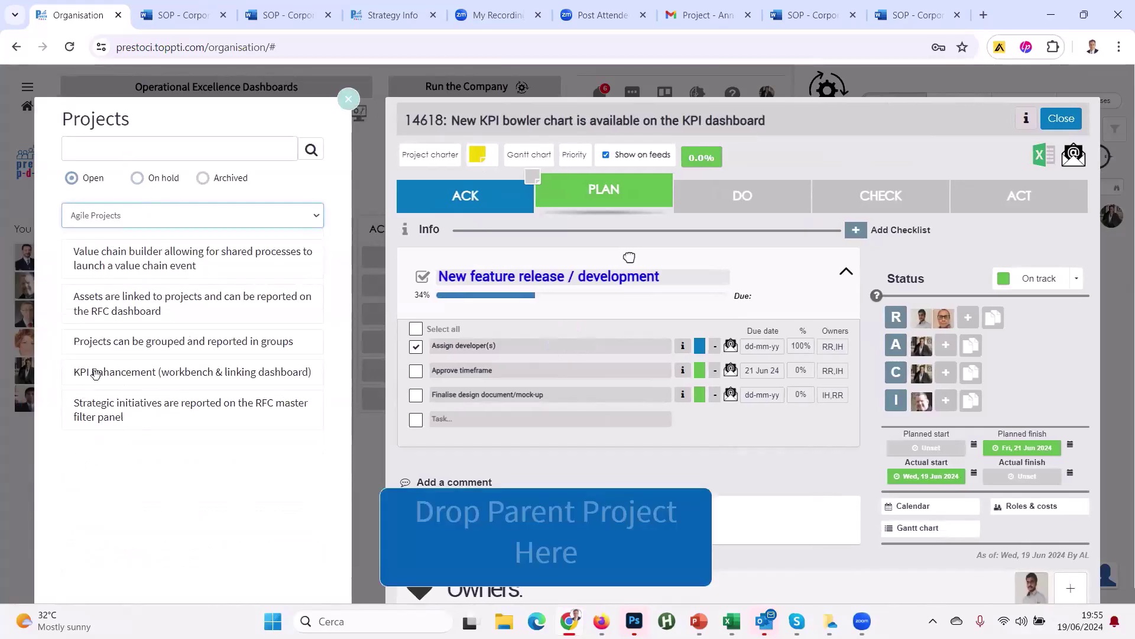
{"action": "left_click_drag", "start_coordinate": [101, 371], "coordinate": [460, 565]}
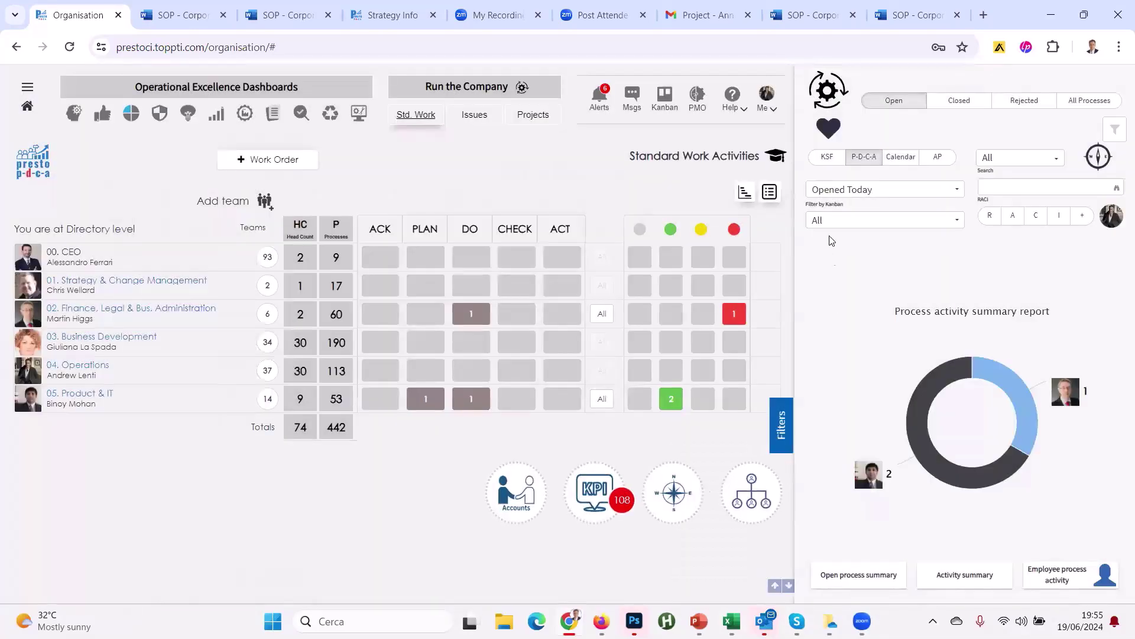
Step: Filter standard work by All Outstanding Processes and return to the main linked-activities view
{"action": "left_click", "coordinate": [870, 189]}
{"action": "left_click", "coordinate": [845, 213]}
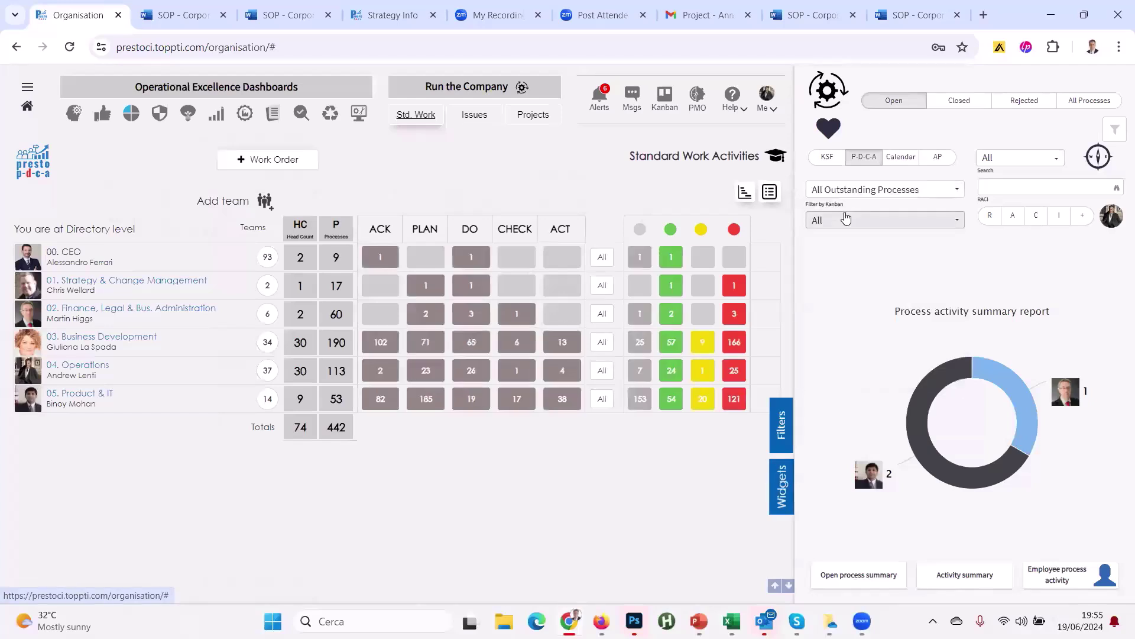
{"action": "mouse_move", "coordinate": [769, 426]}
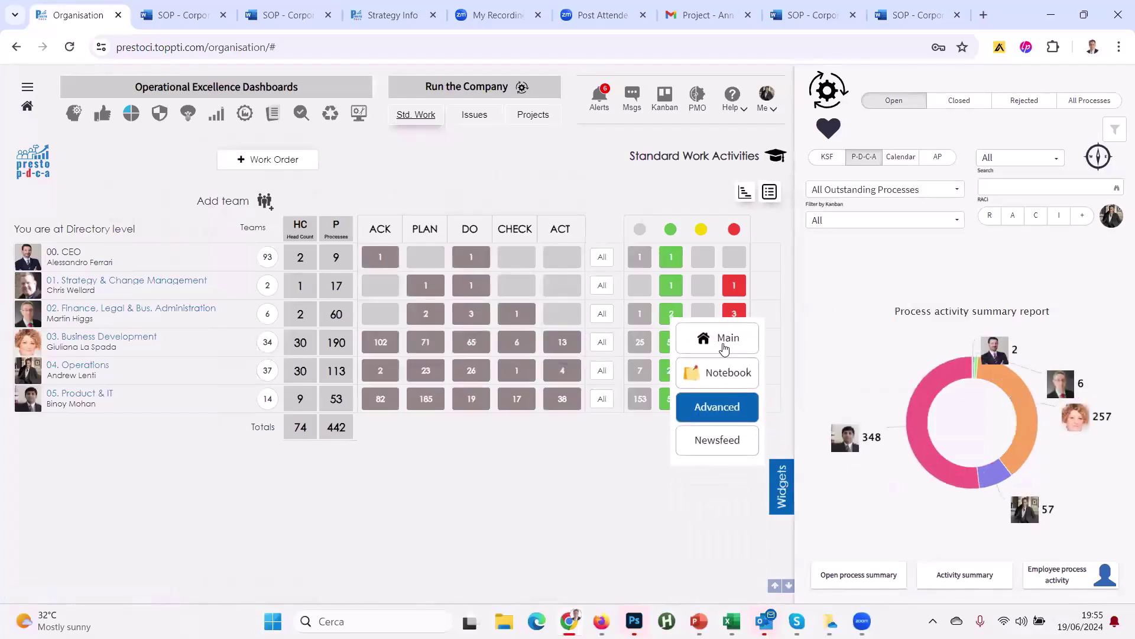
{"action": "left_click", "coordinate": [888, 243]}
Step: Filter by the Agile project 'KPI Enhancement (workbench & linking dashboard)' and check its global report for the newly linked KPI bowler chart activity
{"action": "left_click", "coordinate": [892, 161]}
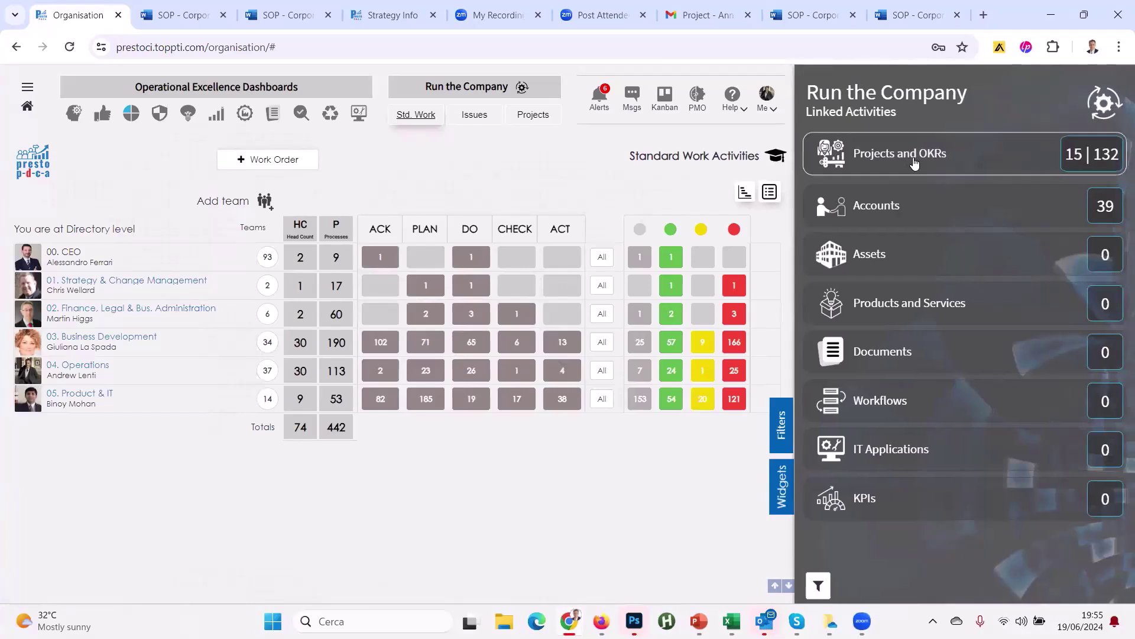
{"action": "left_click", "coordinate": [872, 195]}
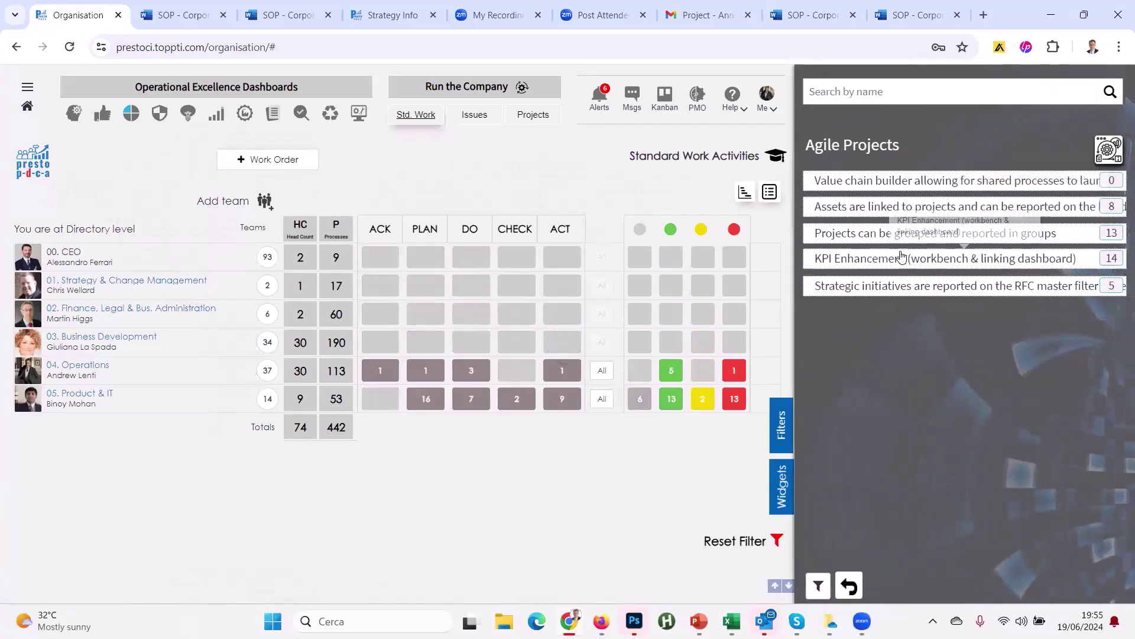
{"action": "left_click", "coordinate": [872, 261]}
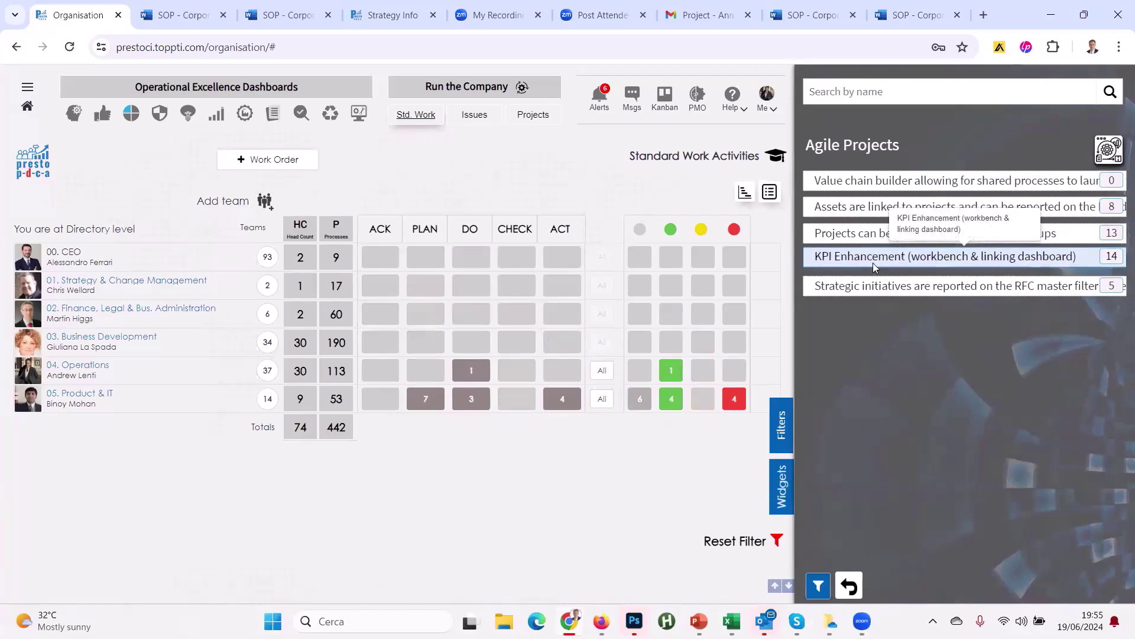
{"action": "left_click", "coordinate": [770, 191]}
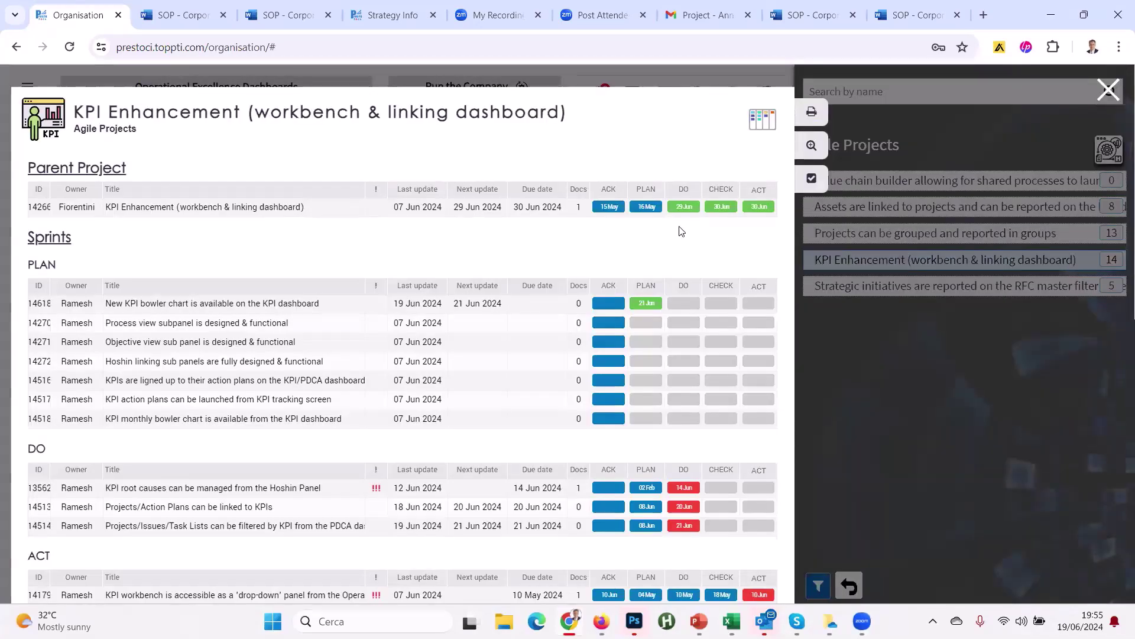
{"action": "scroll", "coordinate": [656, 203], "scroll_direction": "down", "scroll_amount": 3}
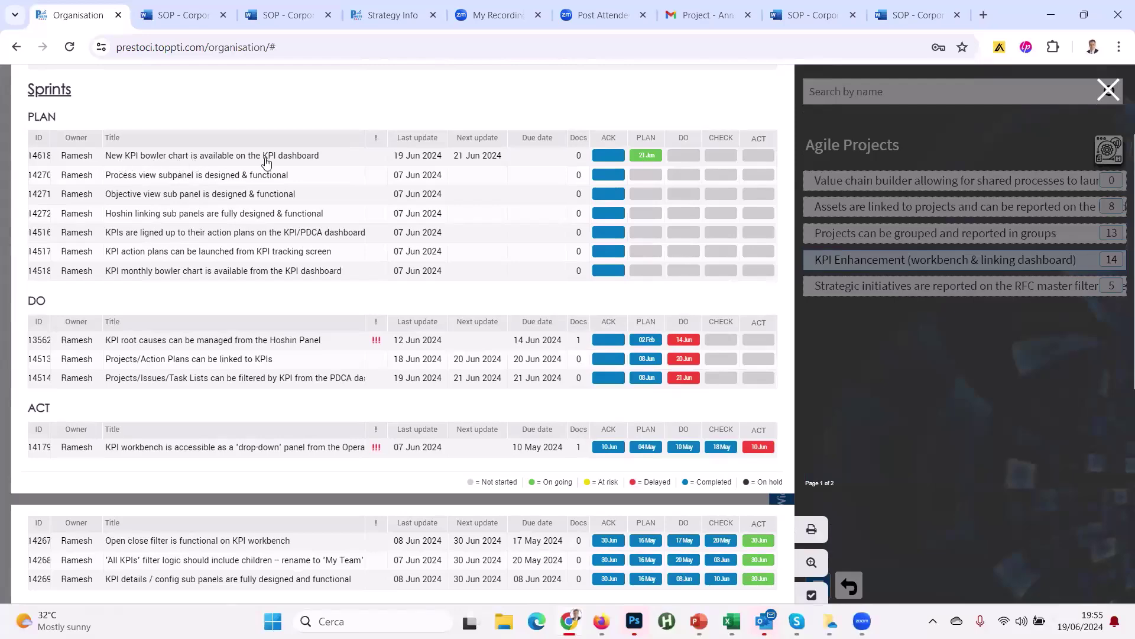
Step: Reclassify the parent project 'KPI Enhancement (workbench & linking dashboard)' as OKRs, then Small Projects, return it to Agile Projects and close its report
{"action": "scroll", "coordinate": [587, 246], "scroll_direction": "up", "scroll_amount": 3}
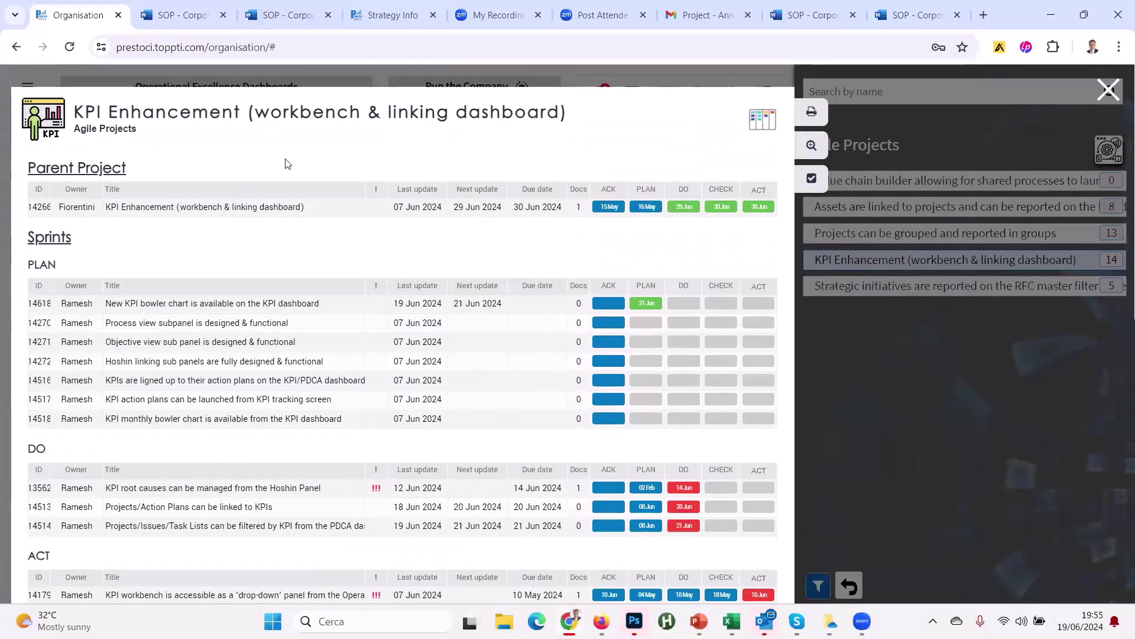
{"action": "left_click", "coordinate": [269, 206]}
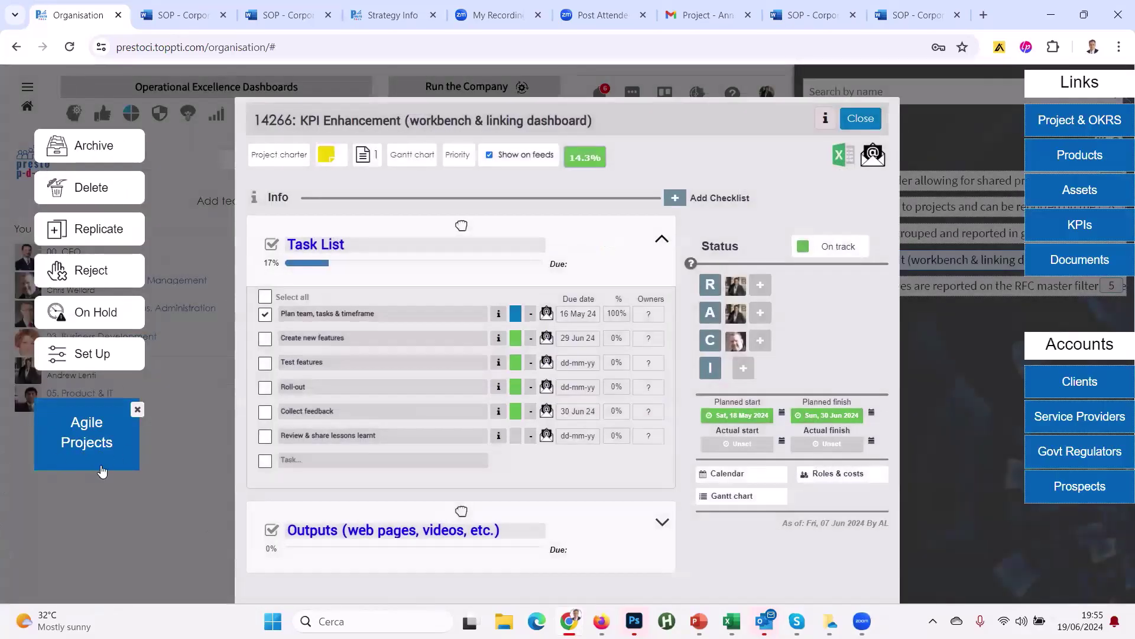
{"action": "left_click", "coordinate": [93, 430]}
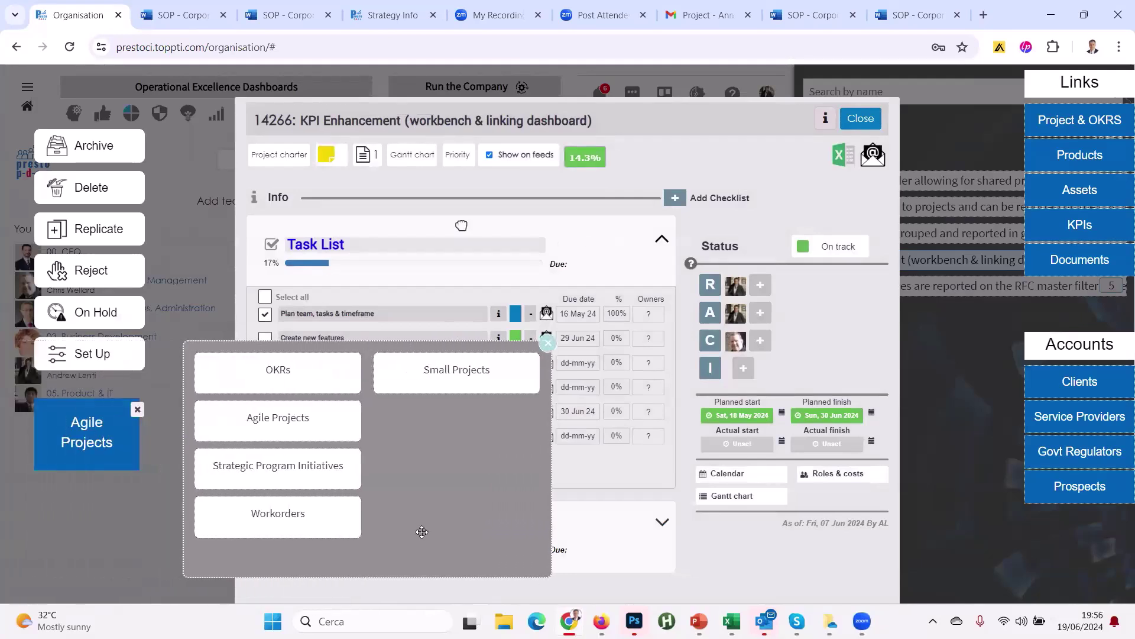
{"action": "left_click", "coordinate": [280, 369]}
{"action": "left_click", "coordinate": [77, 441]}
{"action": "left_click", "coordinate": [427, 375]}
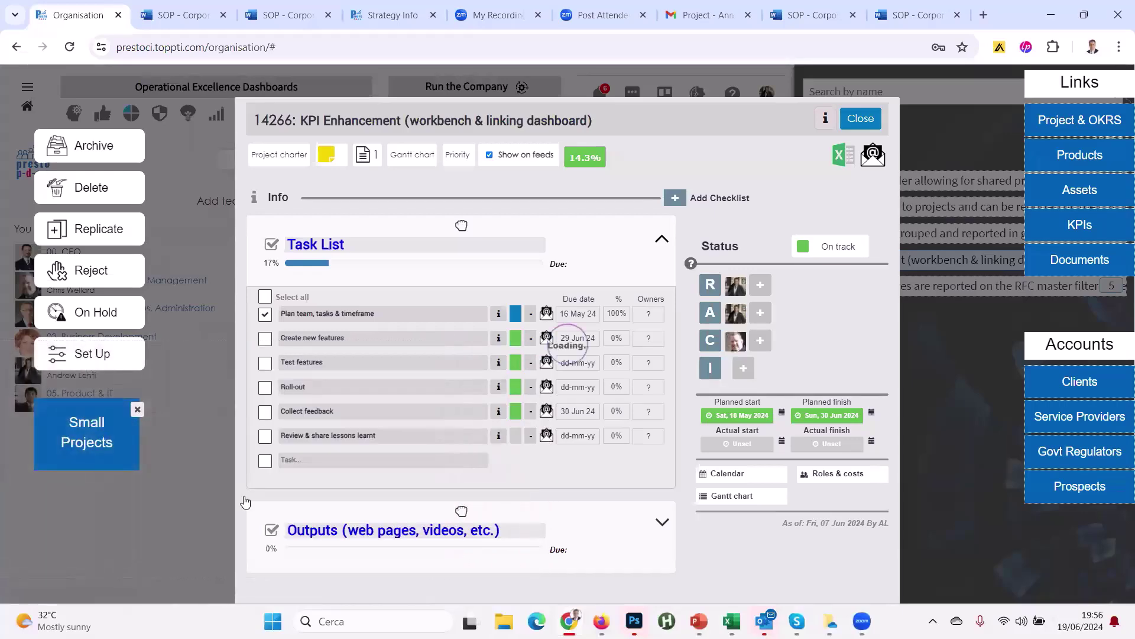
{"action": "left_click", "coordinate": [264, 420]}
{"action": "left_click", "coordinate": [860, 118]}
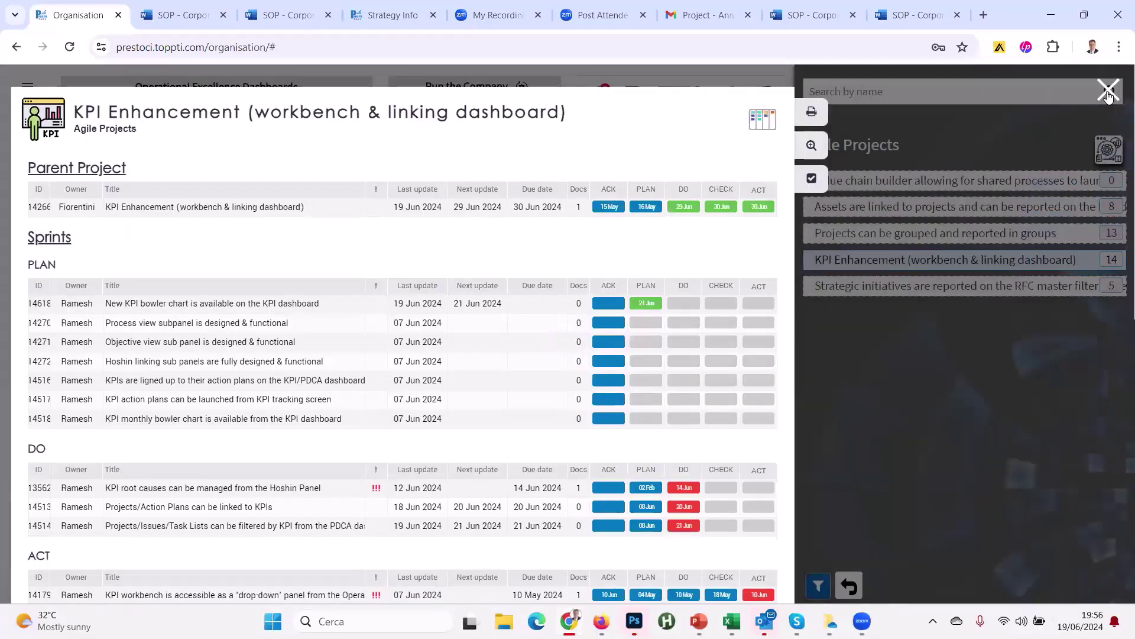
{"action": "left_click", "coordinate": [1105, 90]}
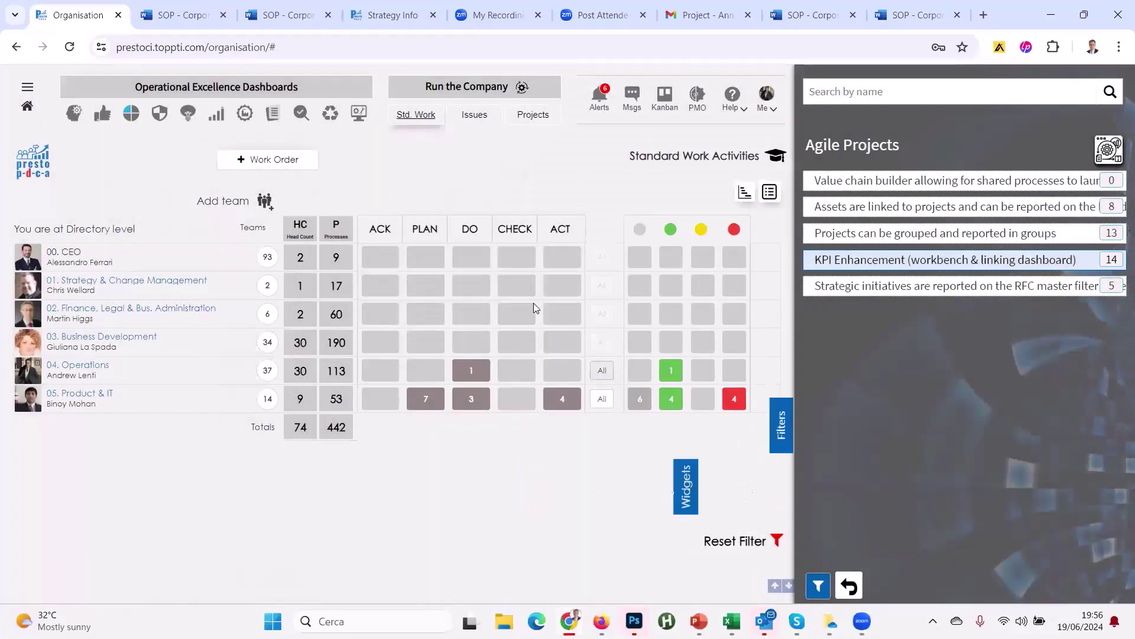
Step: Reset the project filter and filter standard work by the workorder 'Cost cutting with Standard Work - Mktg Campaign - Q3 2024'
{"action": "left_click", "coordinate": [739, 538]}
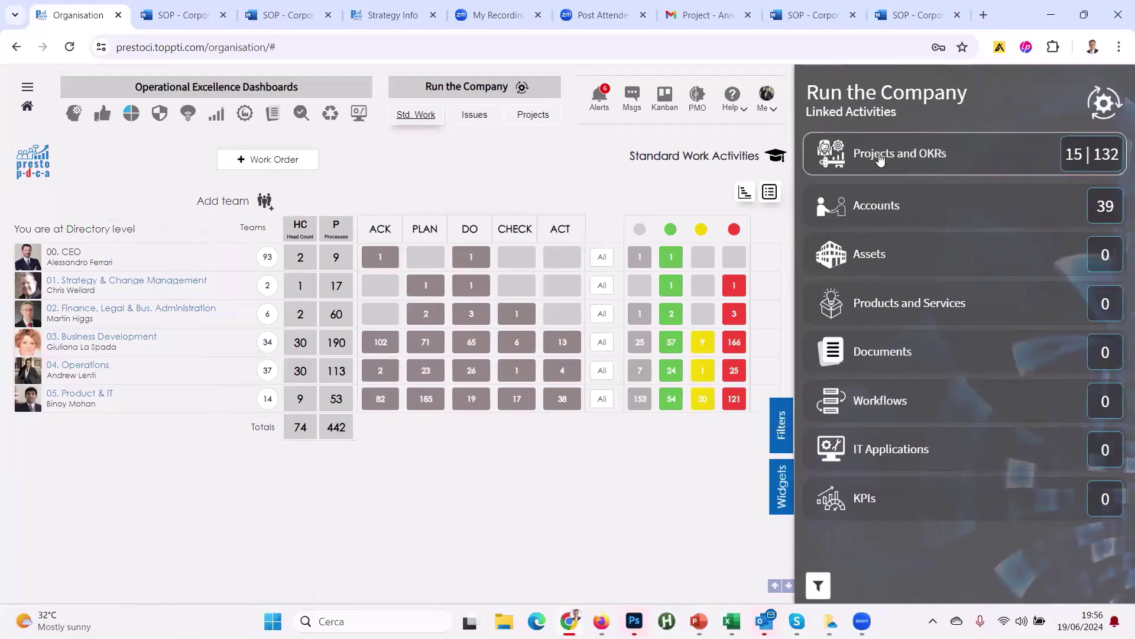
{"action": "left_click", "coordinate": [879, 159]}
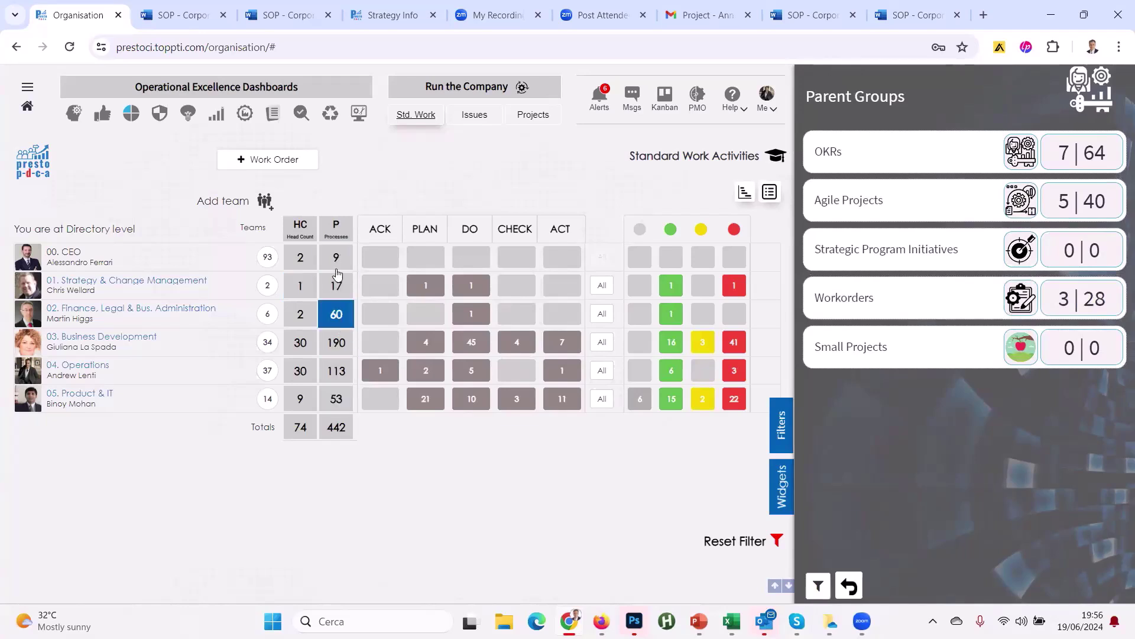
{"action": "left_click", "coordinate": [890, 299]}
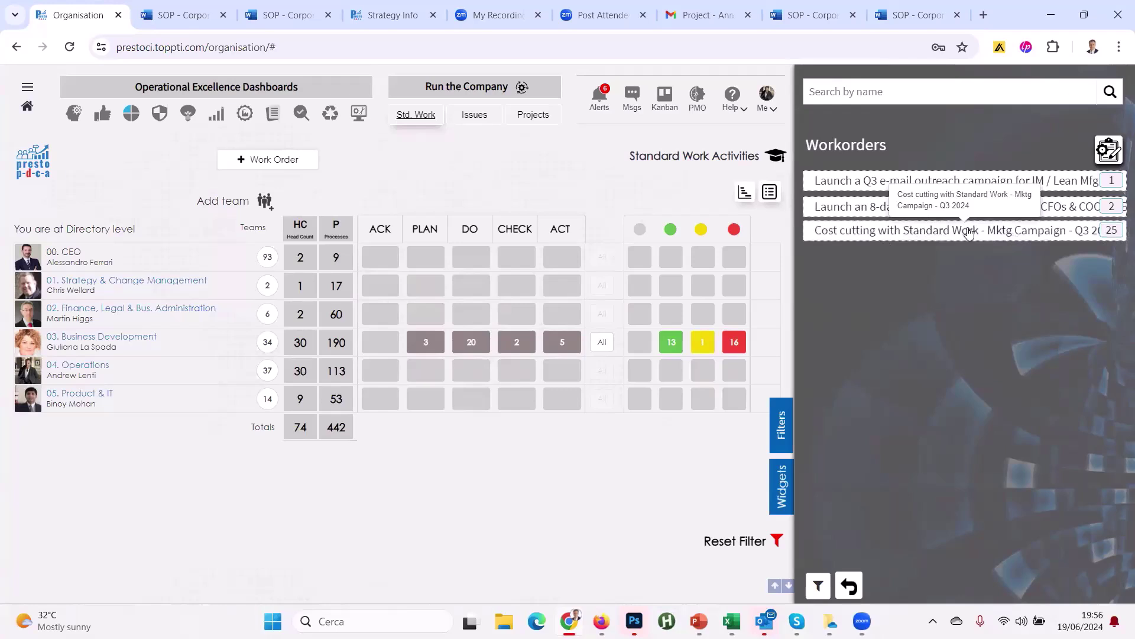
{"action": "left_click", "coordinate": [938, 230]}
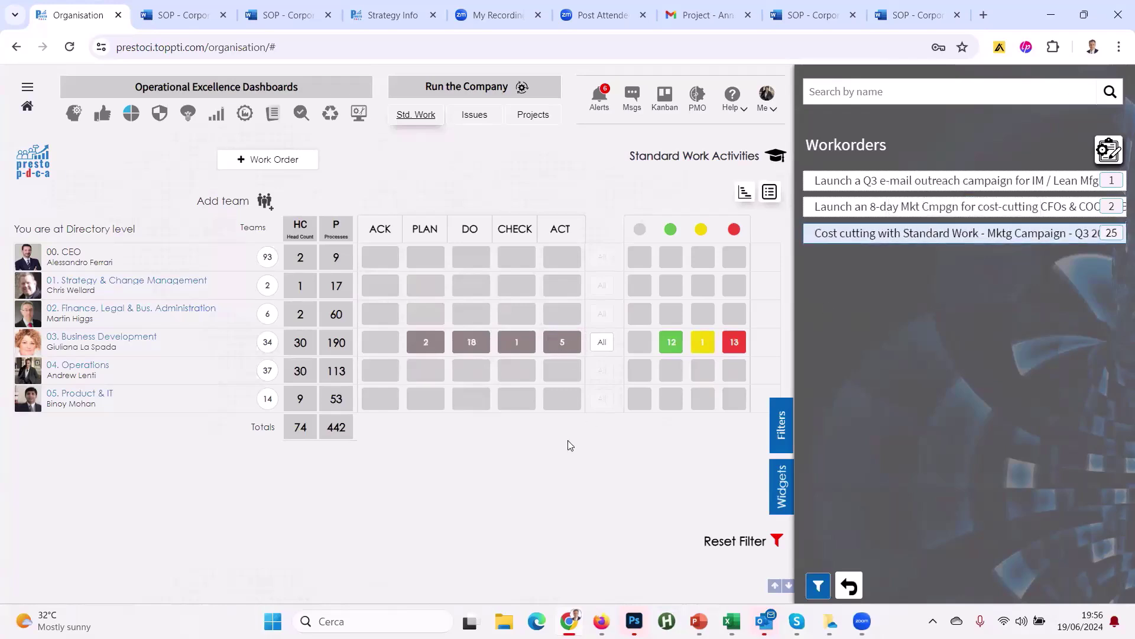
Step: Drill down through 03. Business Development to Marketing and filter its standard work by the workorder 'Cost cutting with Standard Work - Mktg Campaign - Q3 2024'
{"action": "left_click", "coordinate": [110, 343]}
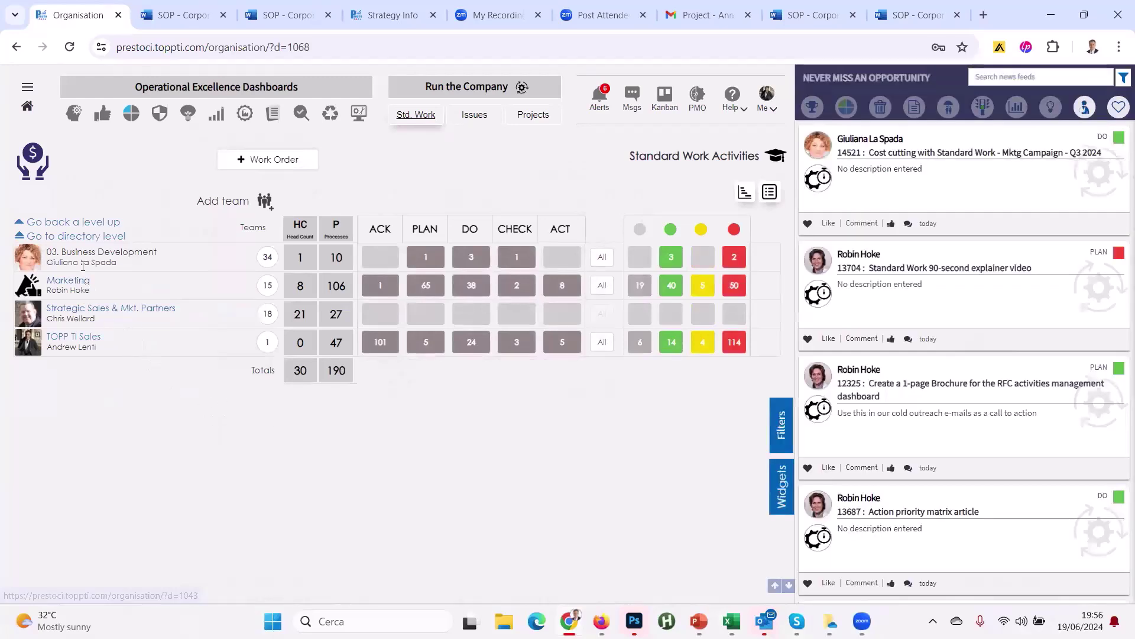
{"action": "left_click", "coordinate": [74, 287]}
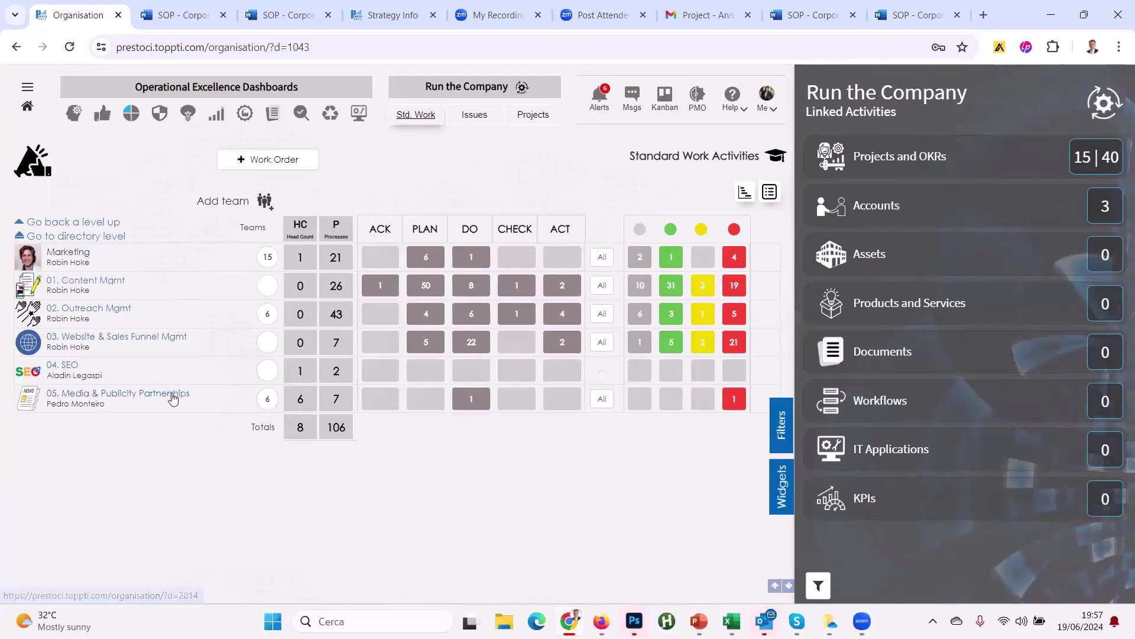
{"action": "left_click", "coordinate": [1009, 158]}
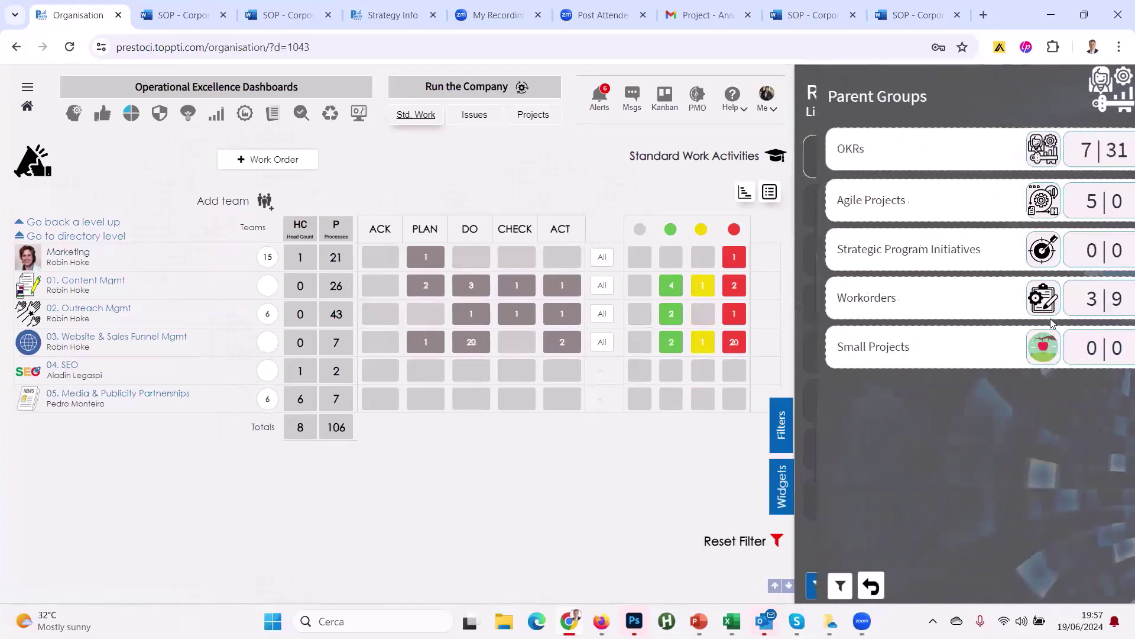
{"action": "left_click", "coordinate": [886, 308]}
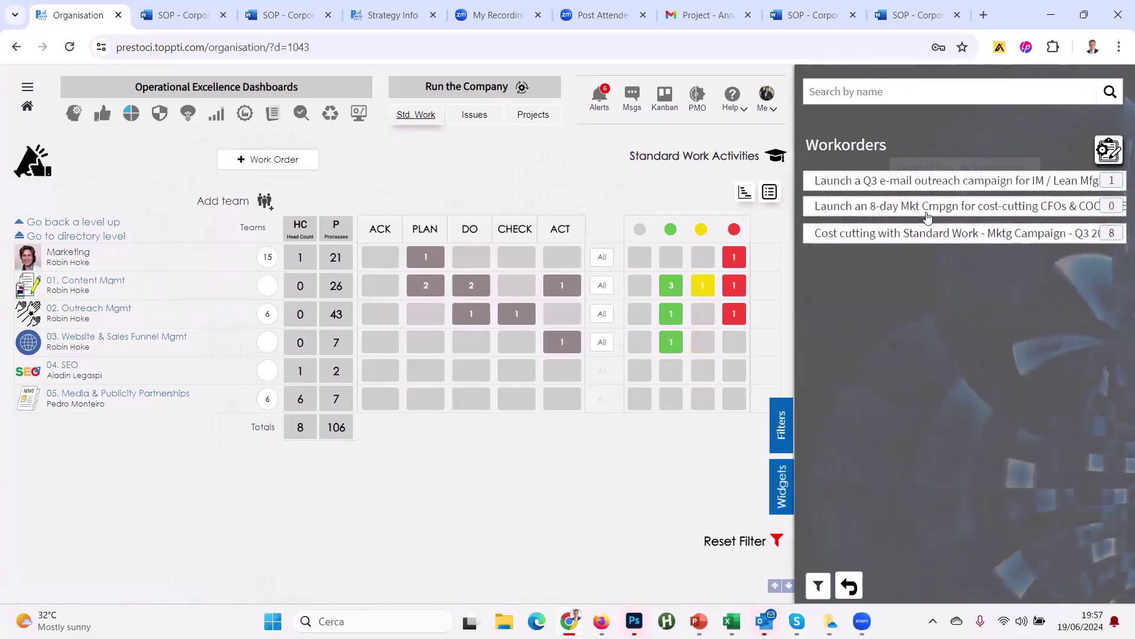
{"action": "left_click", "coordinate": [861, 235]}
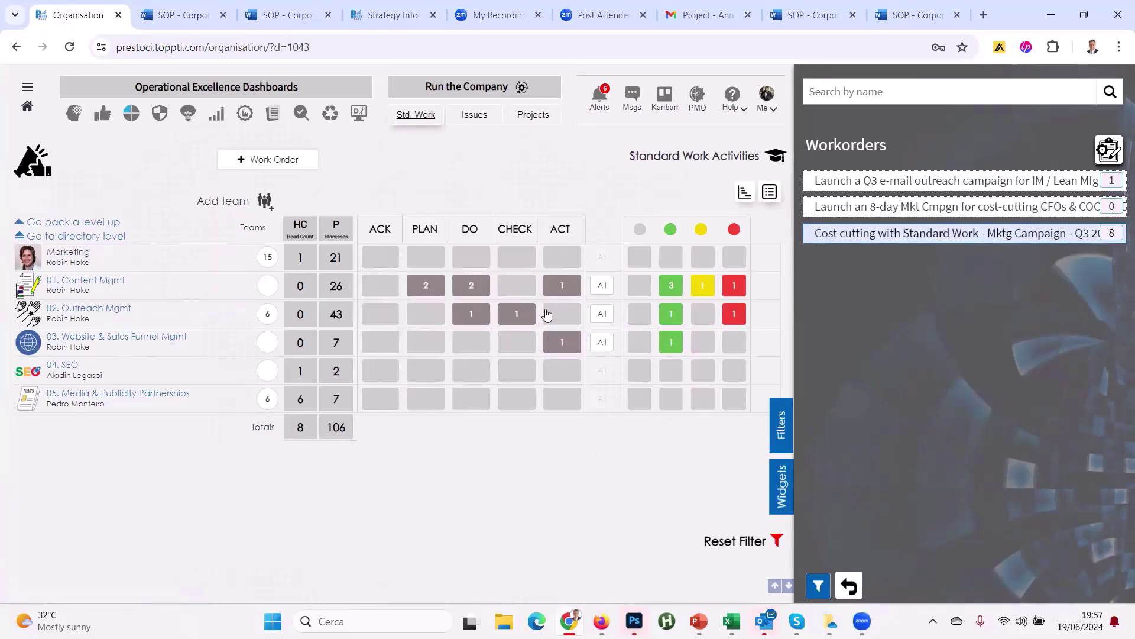
Step: Review the workorder's activity reports for 01. Content Mgmt, 02. Outreach Mgmt and 03. Website & Sales Funnel Mgmt in turn
{"action": "left_click", "coordinate": [602, 285]}
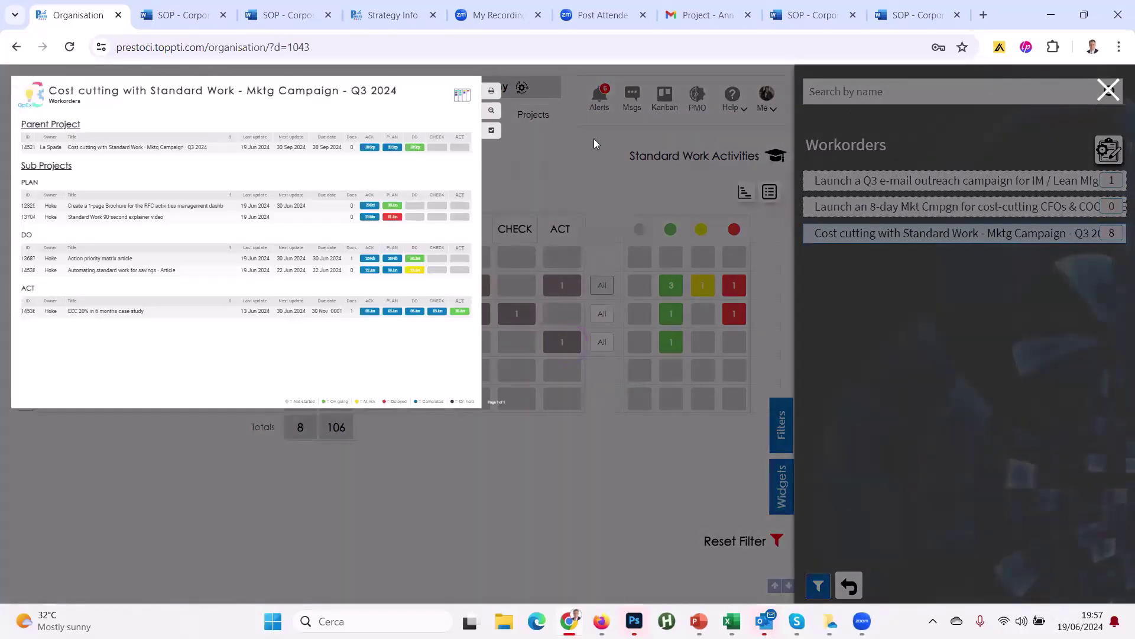
{"action": "left_click", "coordinate": [1120, 90]}
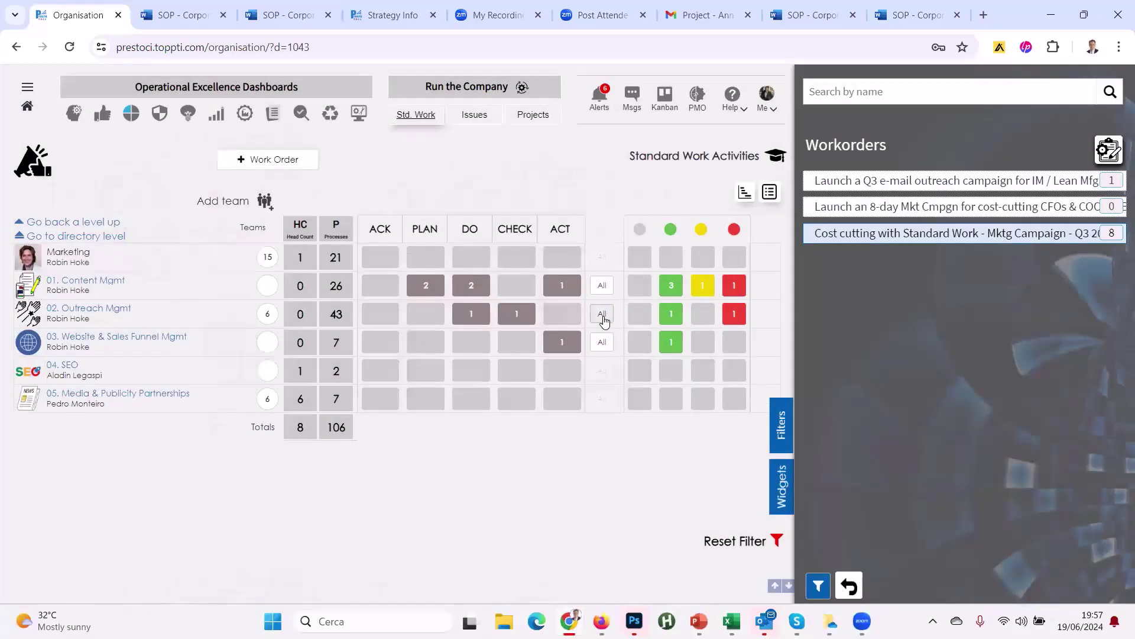
{"action": "left_click", "coordinate": [603, 315]}
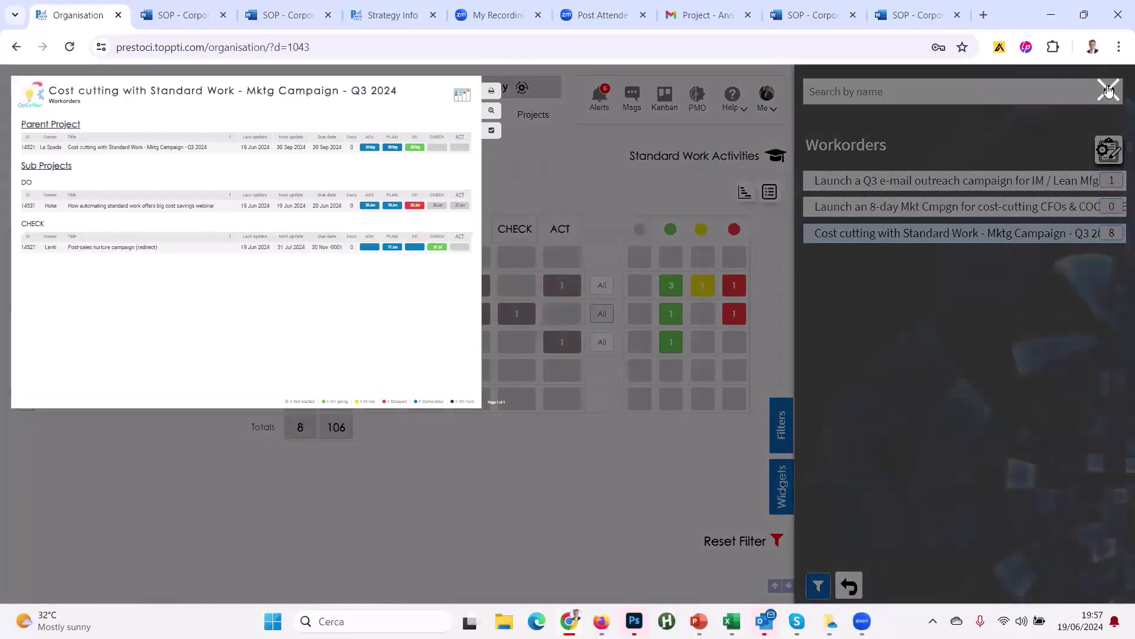
{"action": "left_click", "coordinate": [1109, 90]}
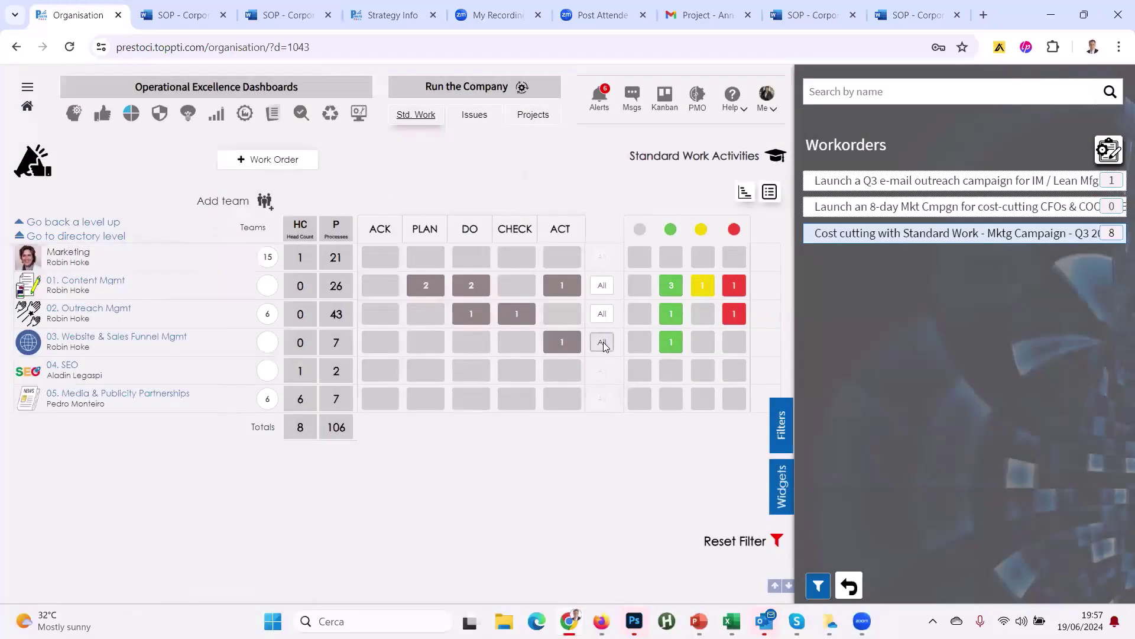
{"action": "left_click", "coordinate": [602, 342]}
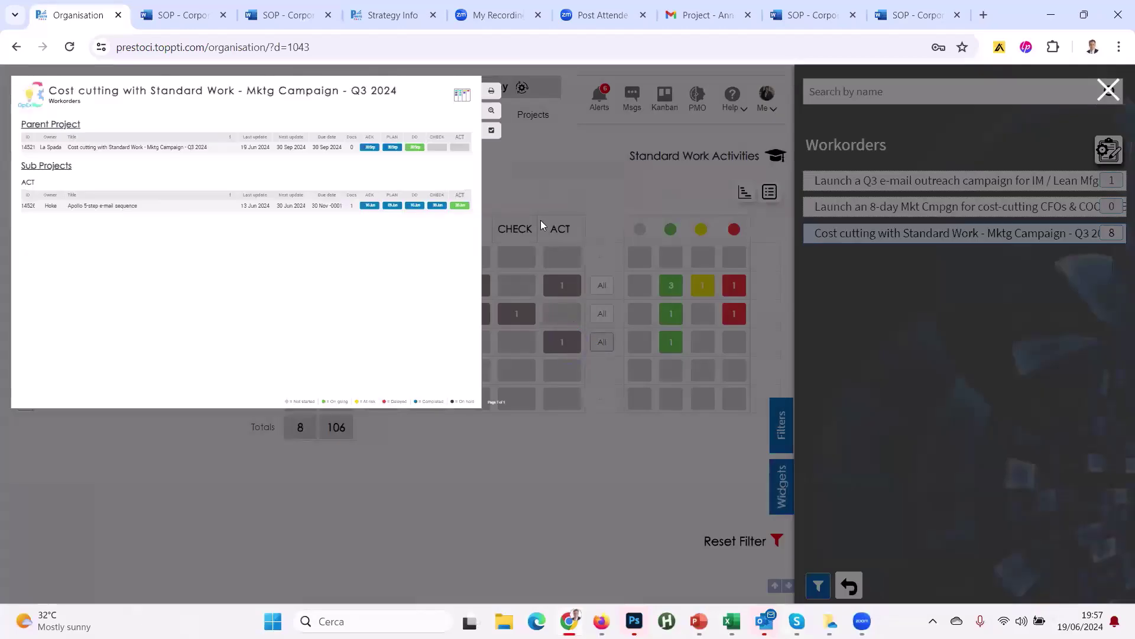
{"action": "left_click", "coordinate": [1120, 92]}
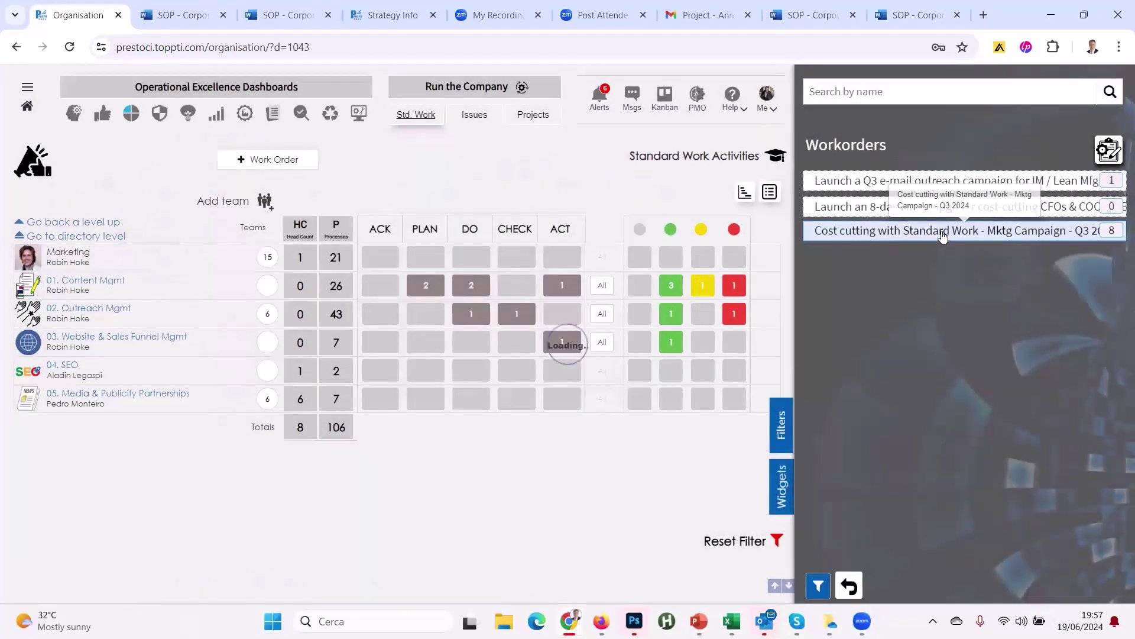
Step: From the workorder's global report, link the 'Action priority matrix article' activity to the clients Learning Cities and MediaMedic, and close the report
{"action": "left_click", "coordinate": [769, 192]}
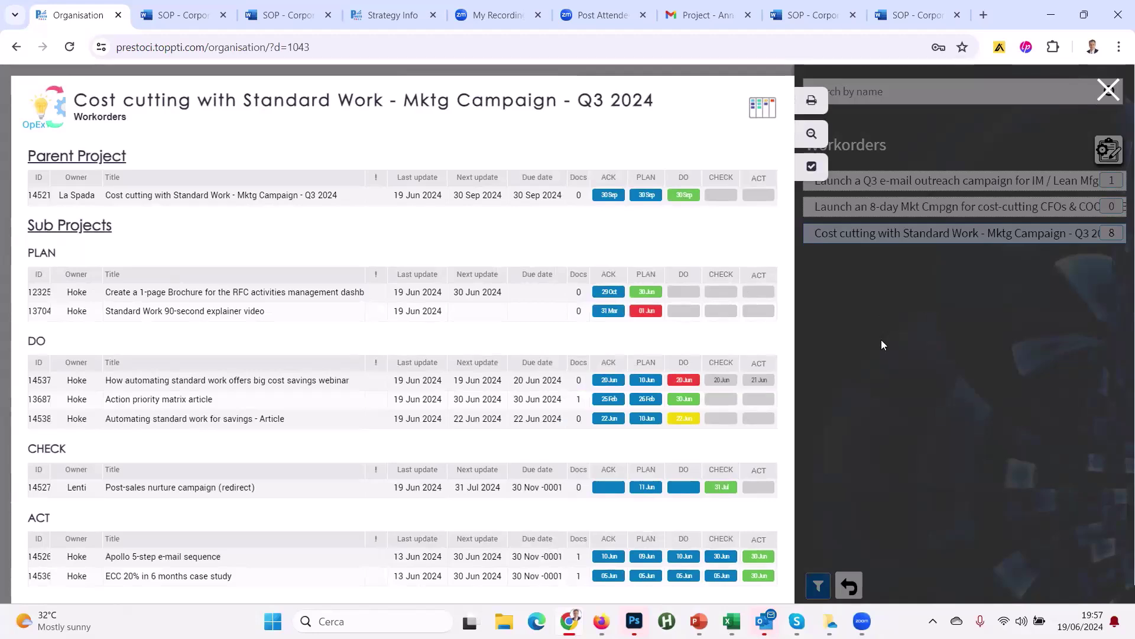
{"action": "left_click", "coordinate": [684, 400]}
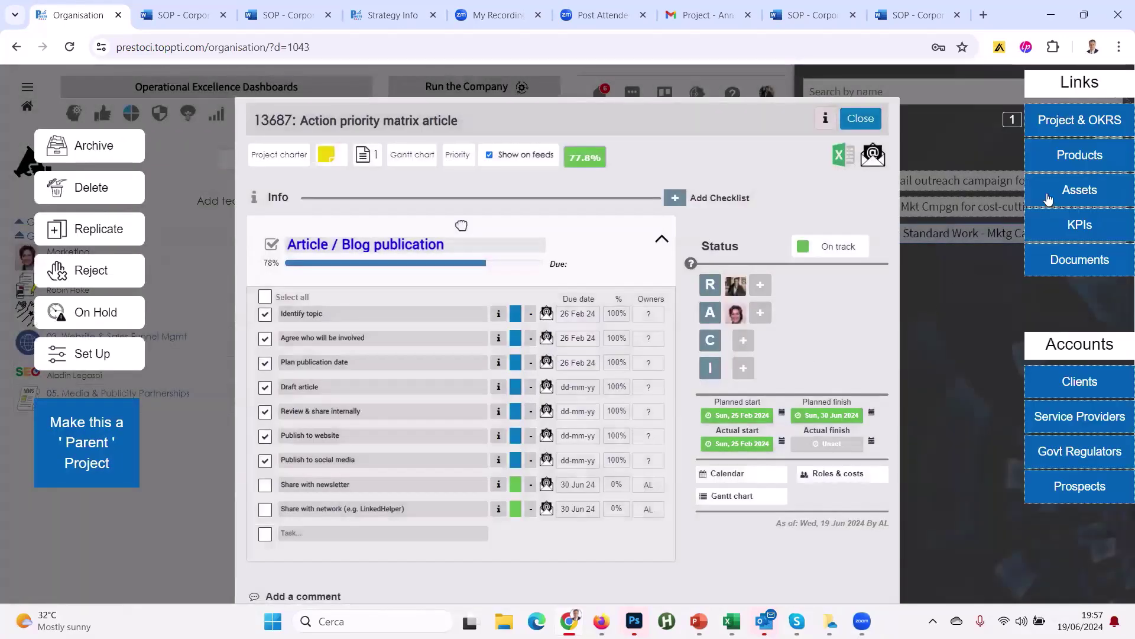
{"action": "left_click", "coordinate": [1076, 384]}
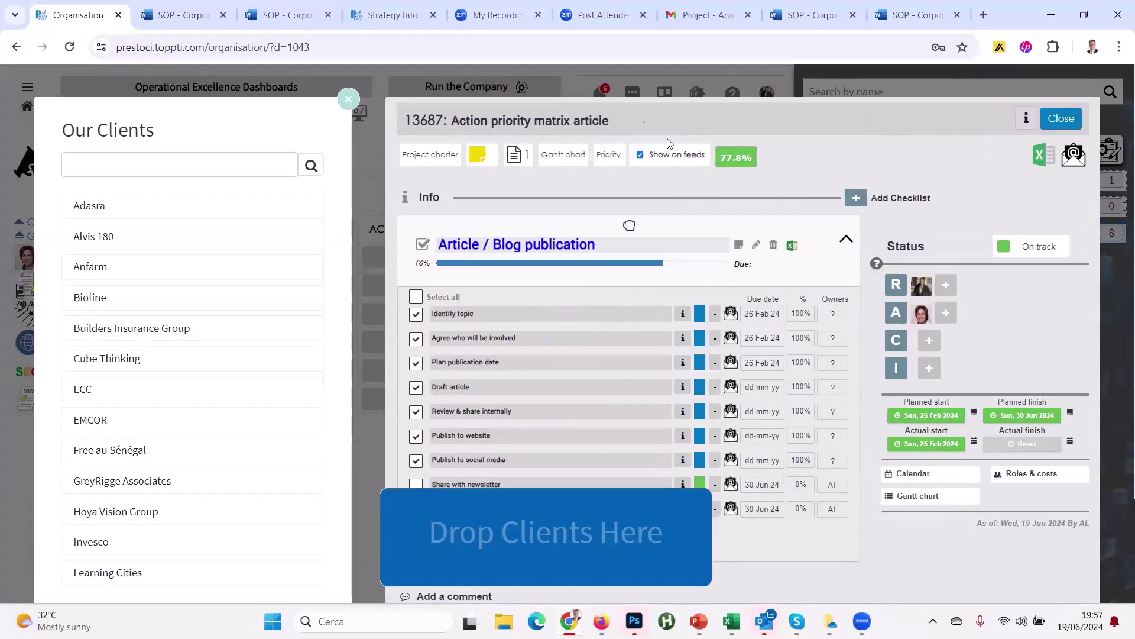
{"action": "scroll", "coordinate": [165, 304], "scroll_direction": "down", "scroll_amount": 4}
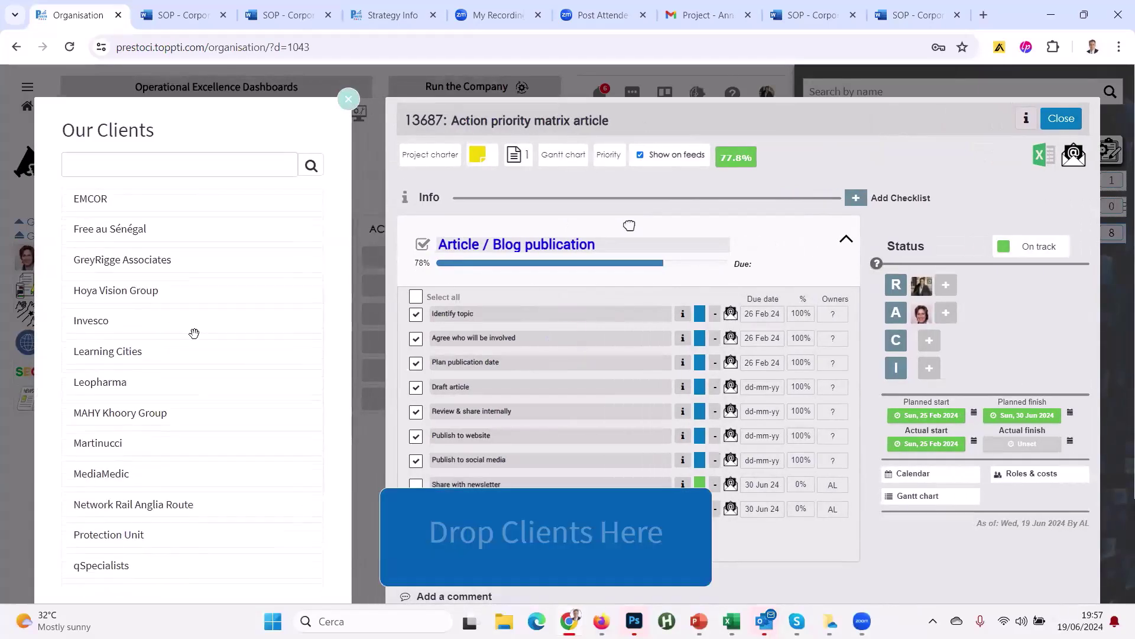
{"action": "left_click_drag", "start_coordinate": [122, 355], "coordinate": [488, 524]}
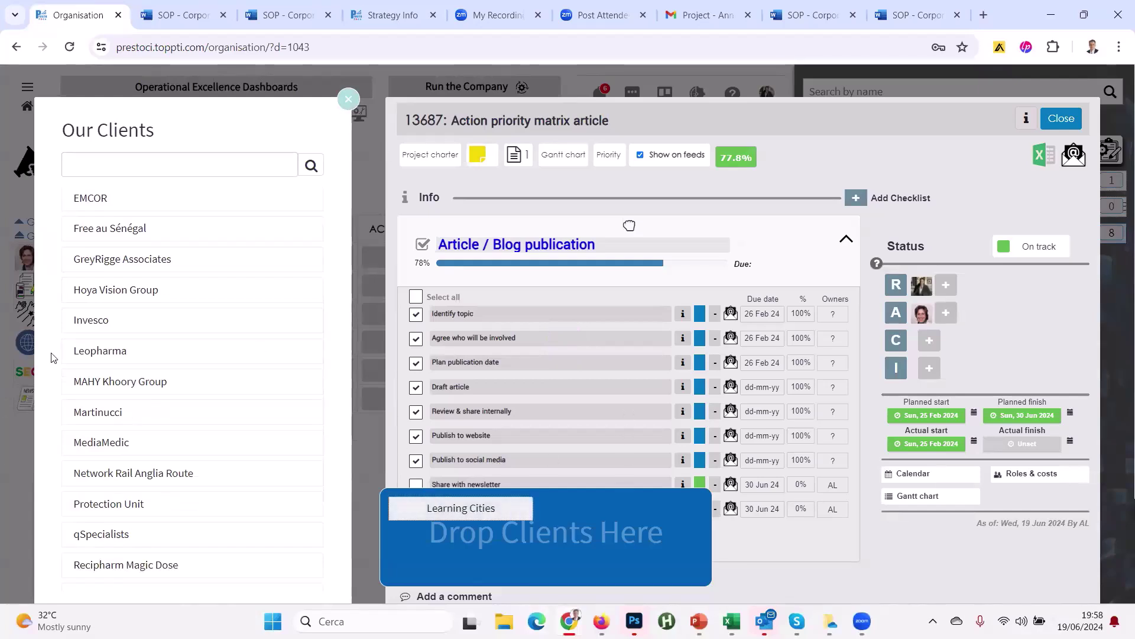
{"action": "scroll", "coordinate": [202, 318], "scroll_direction": "down", "scroll_amount": 3}
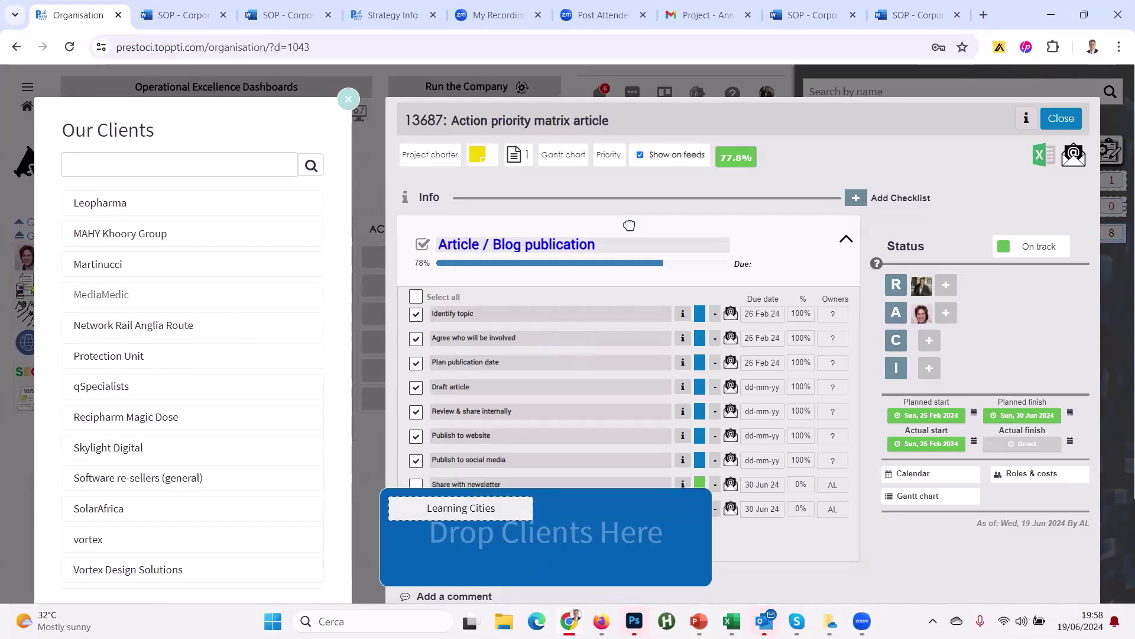
{"action": "left_click_drag", "start_coordinate": [101, 294], "coordinate": [617, 509]}
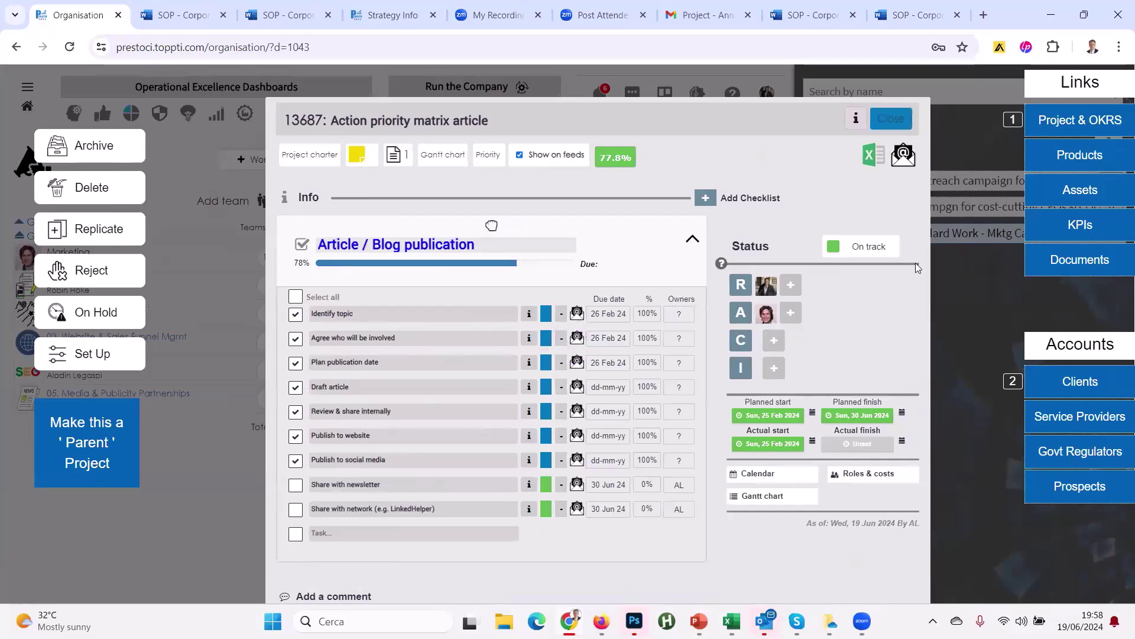
{"action": "left_click", "coordinate": [950, 290]}
{"action": "left_click", "coordinate": [1109, 89]}
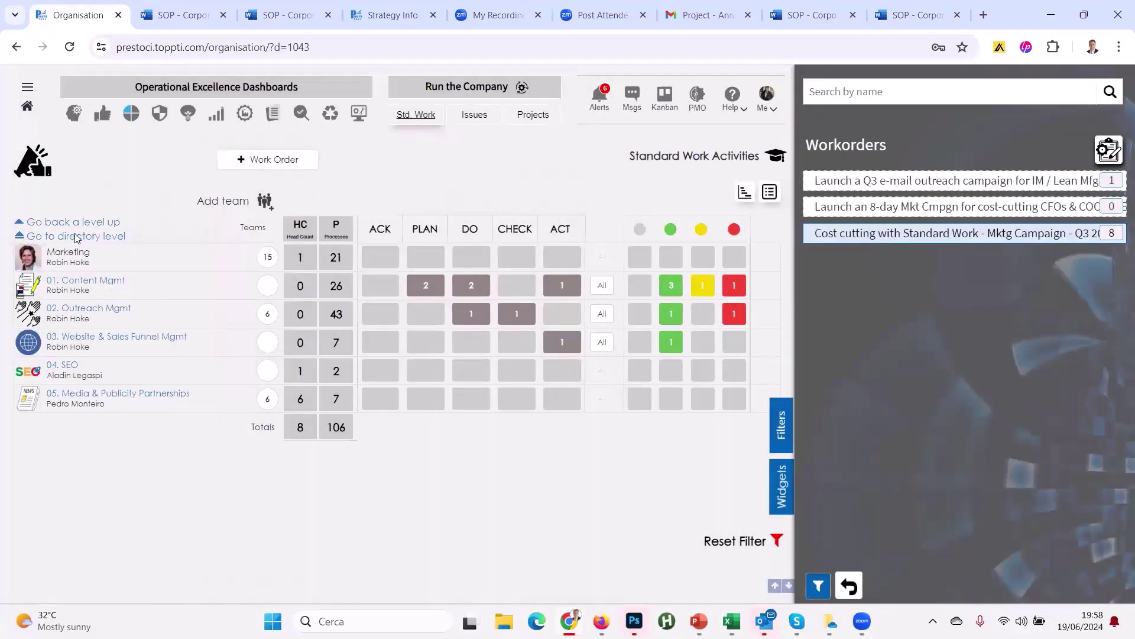
Step: Return to directory level, filter standard work by the client account Learning Cities and view its global report of open activities
{"action": "left_click", "coordinate": [76, 236]}
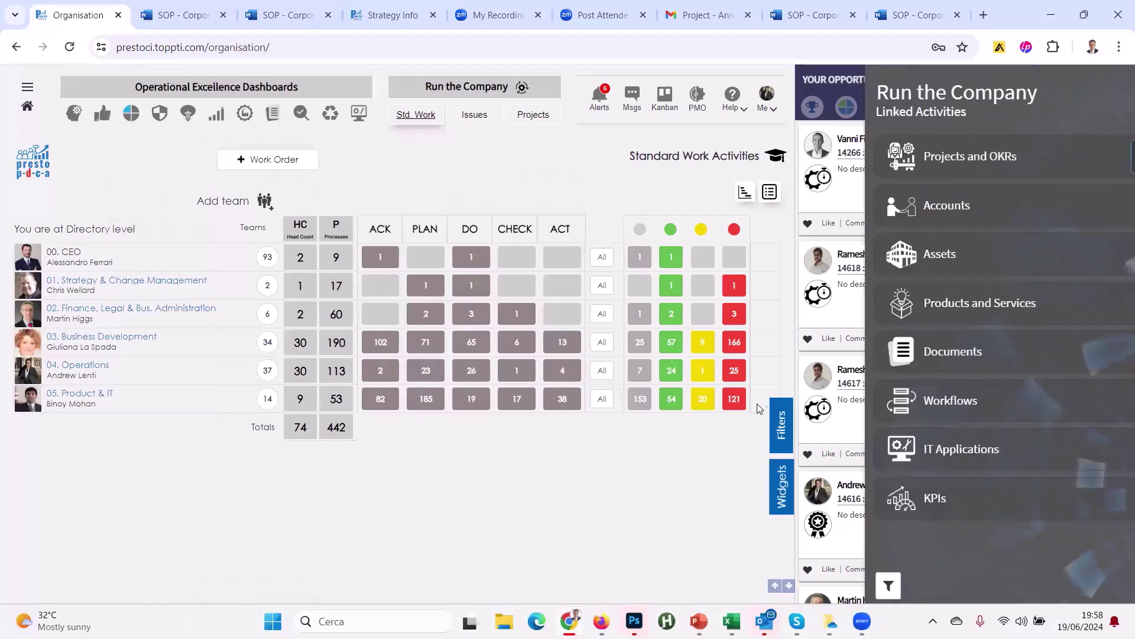
{"action": "left_click", "coordinate": [878, 213]}
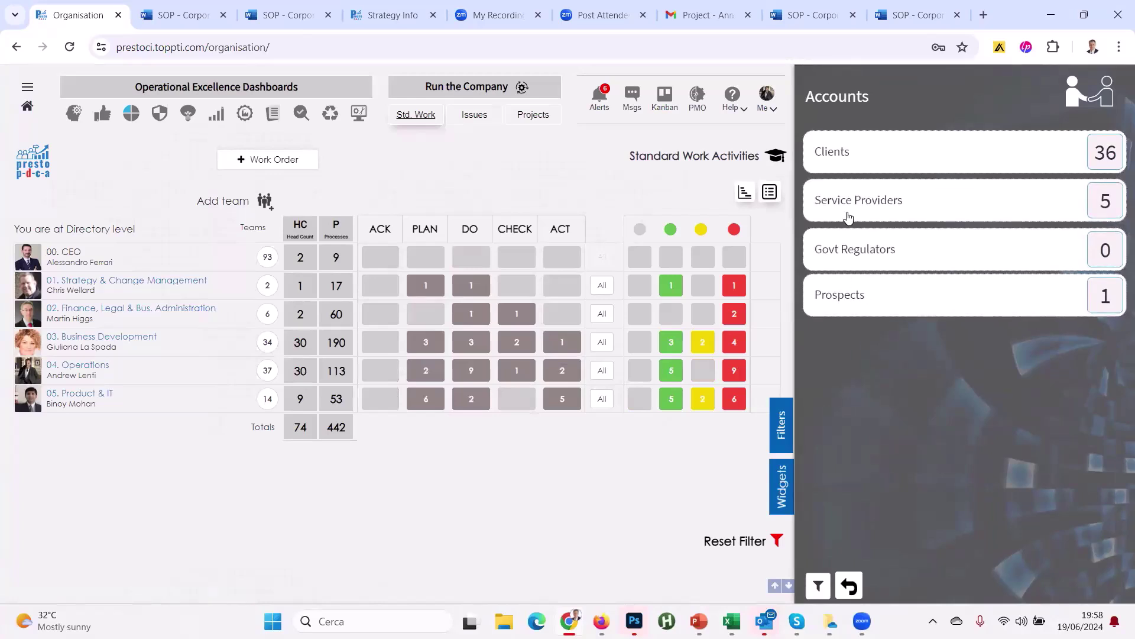
{"action": "left_click", "coordinate": [870, 169]}
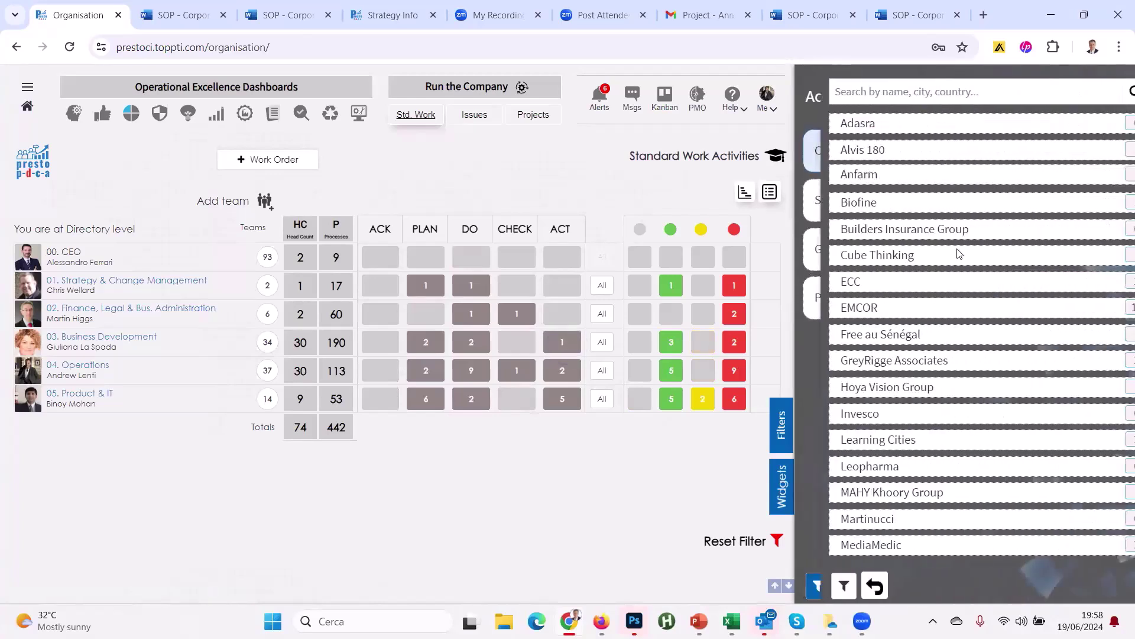
{"action": "left_click", "coordinate": [856, 439]}
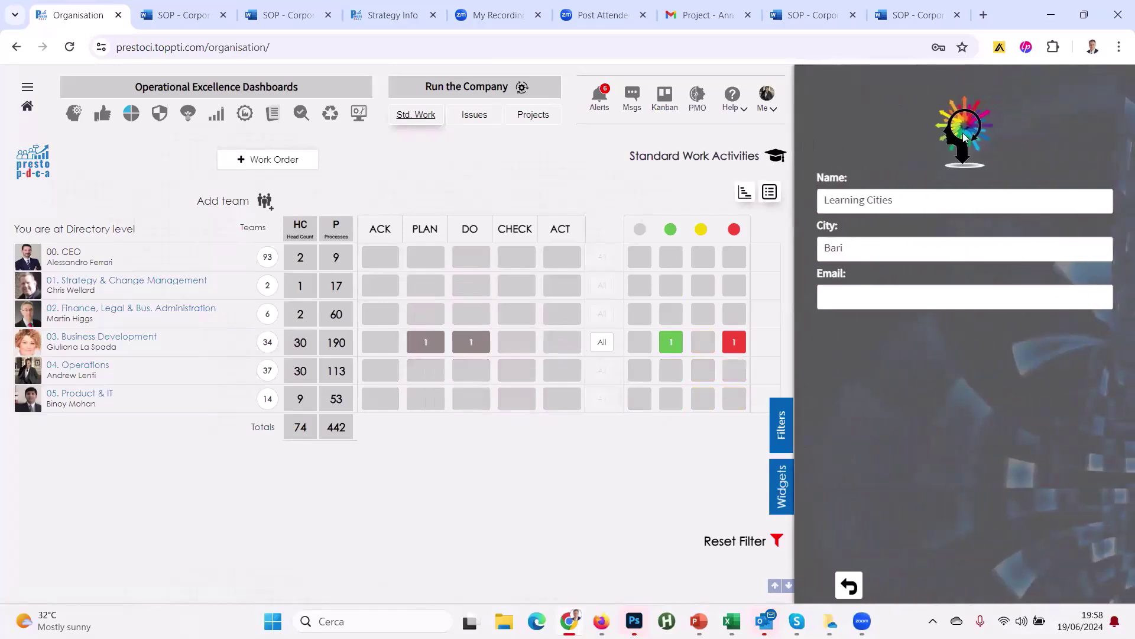
{"action": "left_click", "coordinate": [748, 195]}
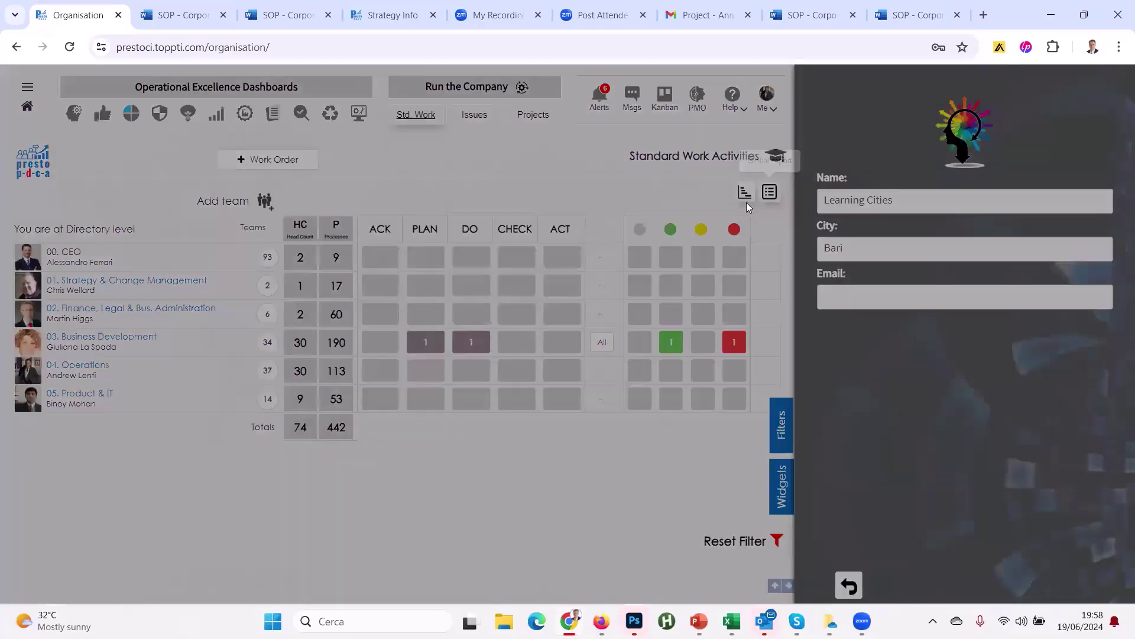
{"action": "left_click", "coordinate": [494, 112]}
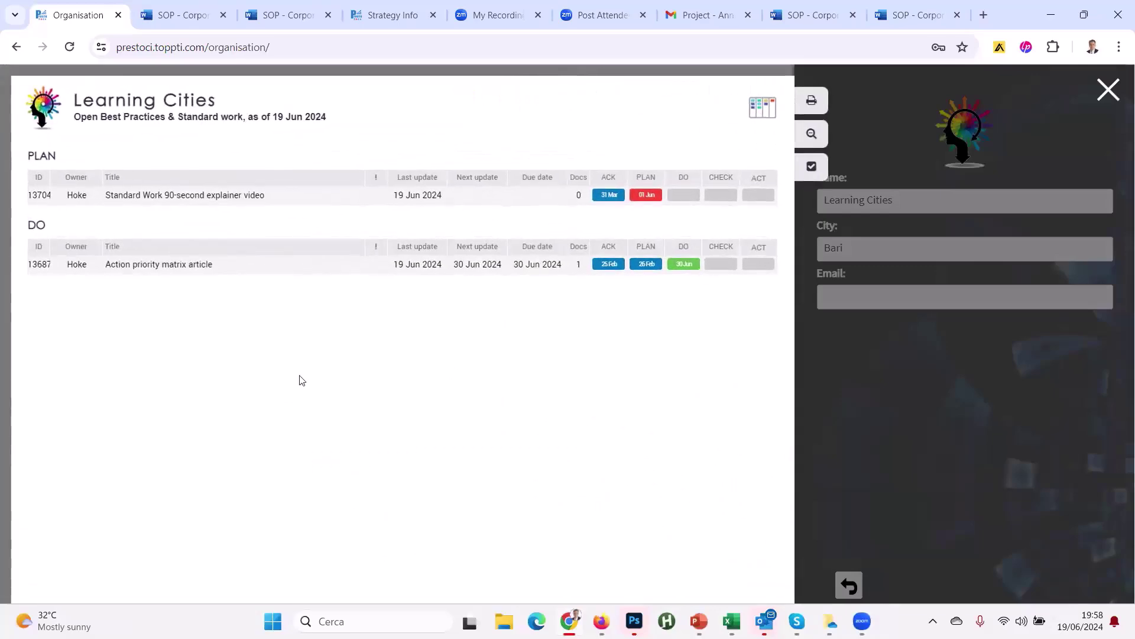
Step: Switch the standard work filter to the client account MediaMedic and review its global report of open activities, closing the report and clearing the filter
{"action": "left_click", "coordinate": [1086, 141]}
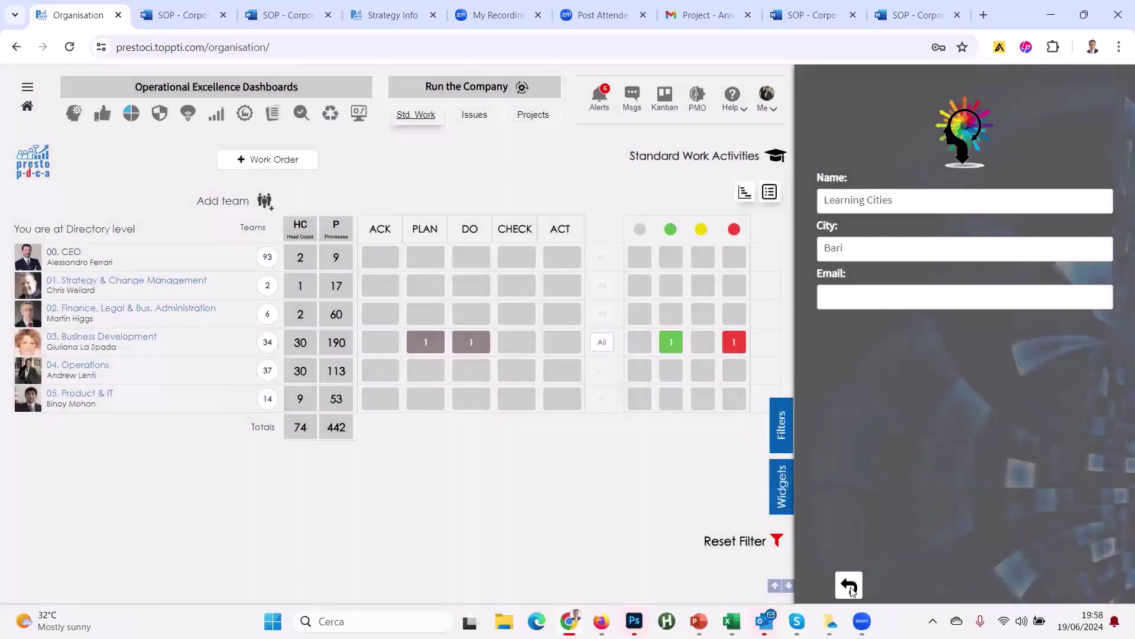
{"action": "left_click", "coordinate": [850, 586]}
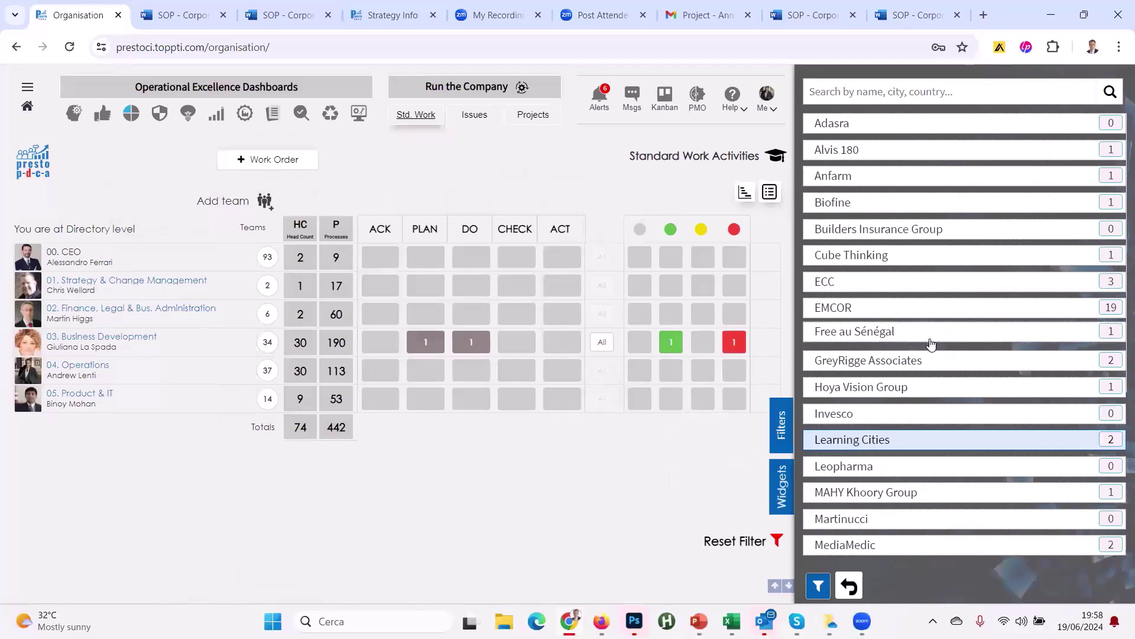
{"action": "scroll", "coordinate": [948, 345], "scroll_direction": "down", "scroll_amount": 2}
{"action": "scroll", "coordinate": [948, 345], "scroll_direction": "down", "scroll_amount": 2}
{"action": "left_click", "coordinate": [890, 397]}
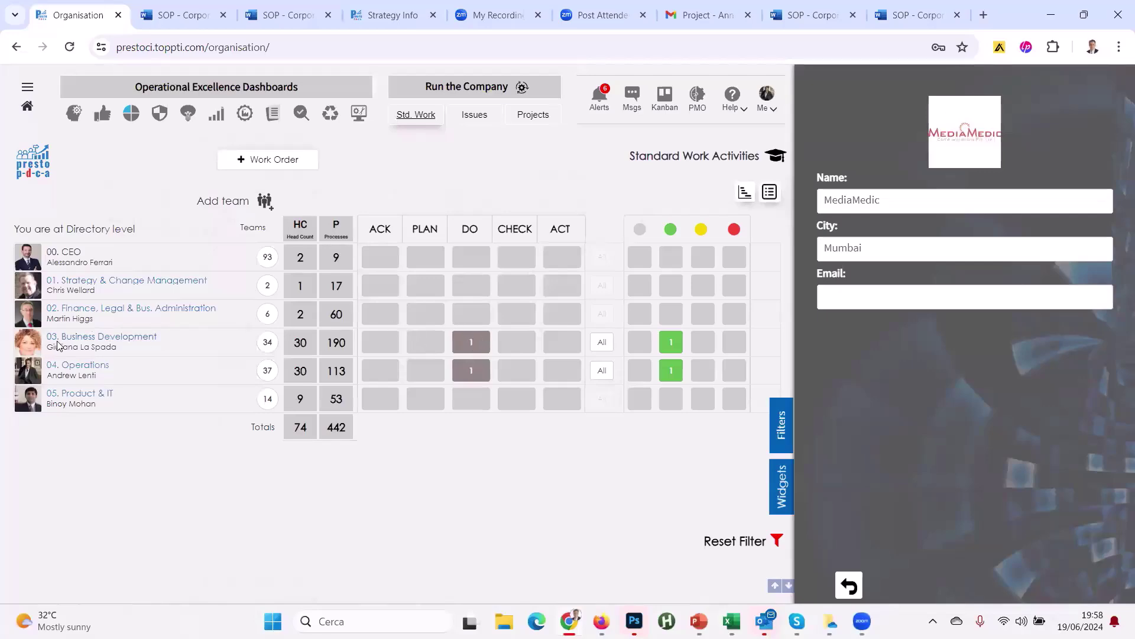
{"action": "left_click", "coordinate": [769, 192]}
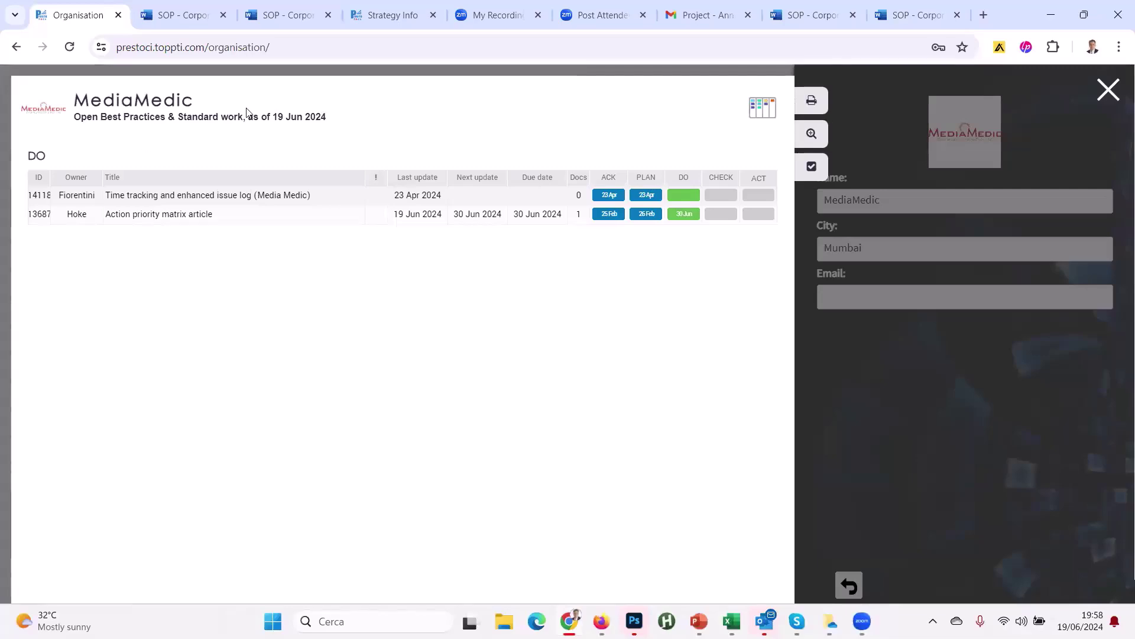
{"action": "key", "text": "Escape"}
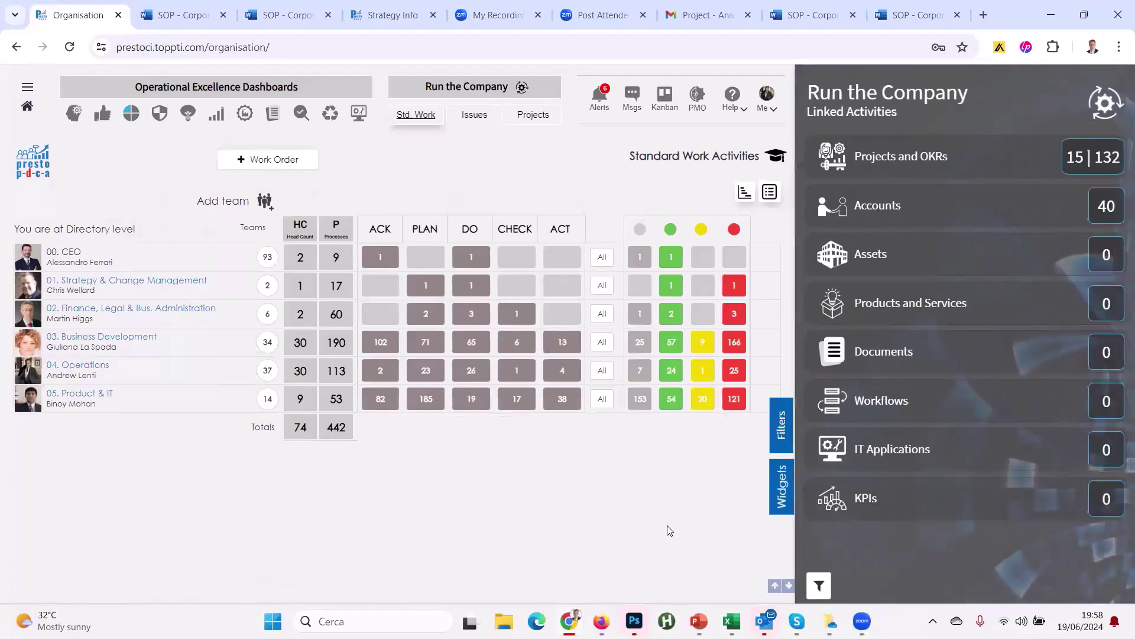
Step: Switch to the PowerPoint slide show and advance from the 'Bowler Report' exercise to the closing Q&A slide
{"action": "key", "text": "super+Tab"}
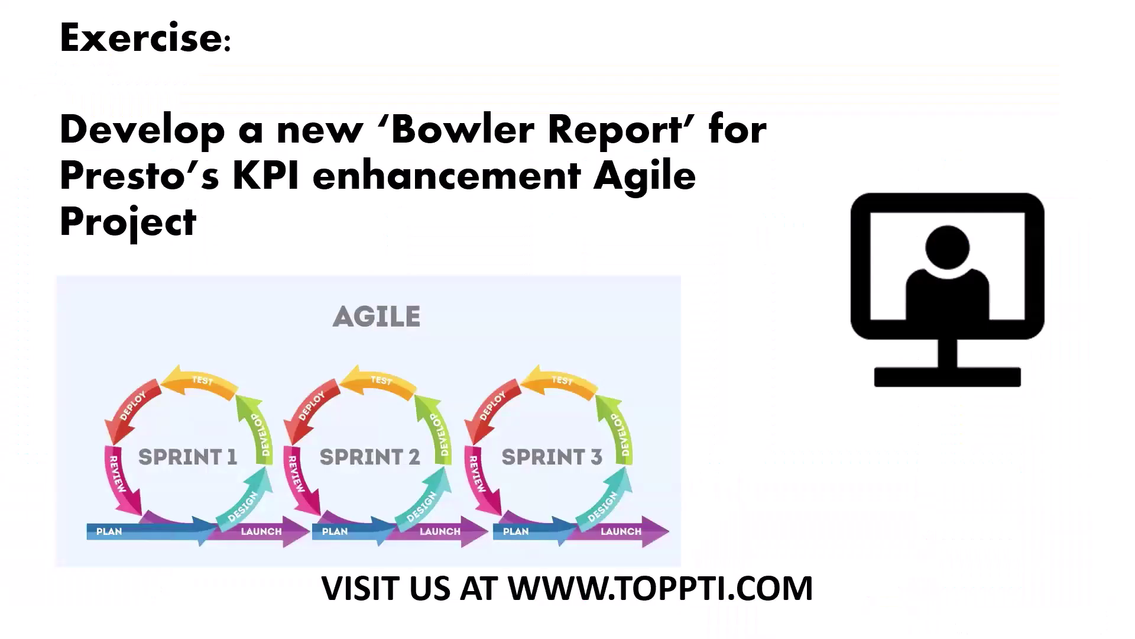
{"action": "left_click", "coordinate": [558, 252]}
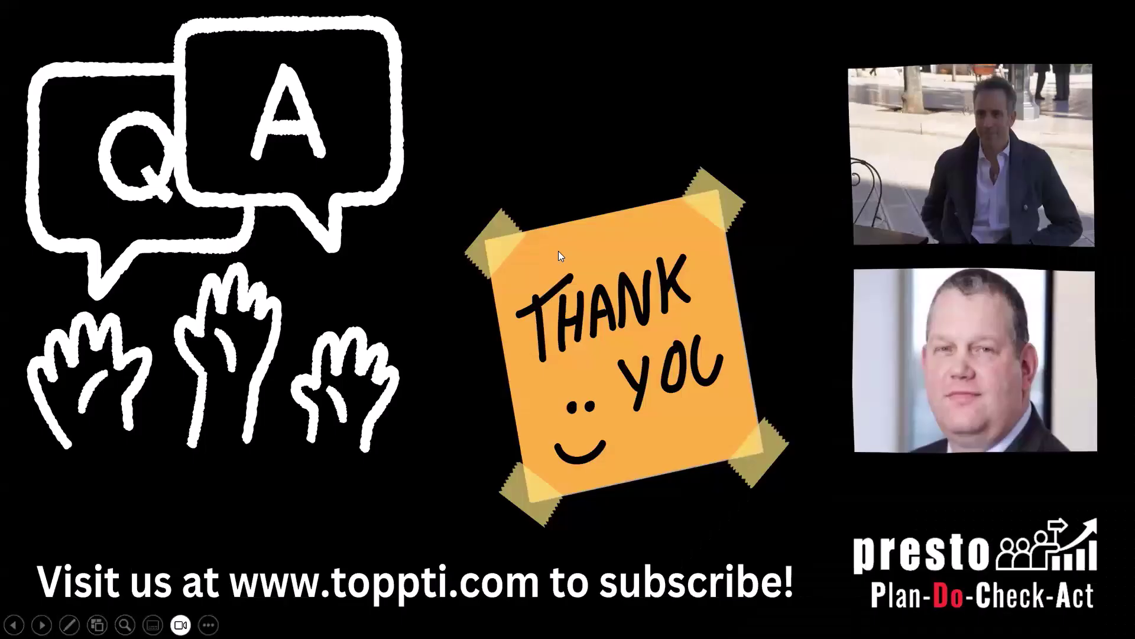